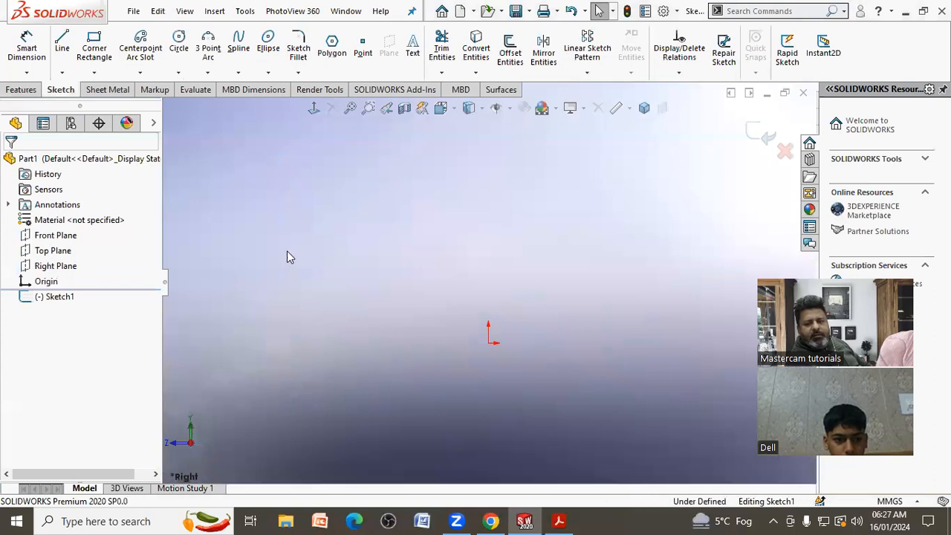
left_click(178, 41)
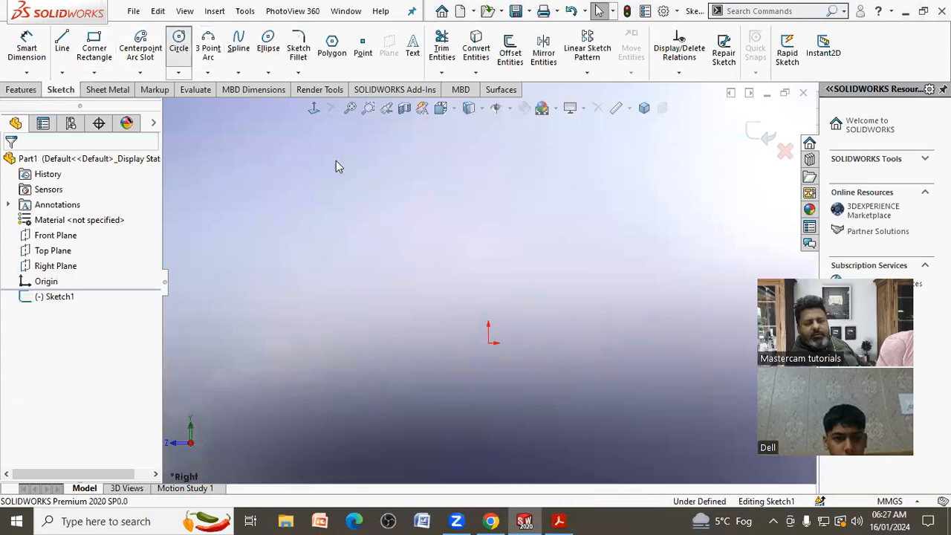
left_click(488, 342)
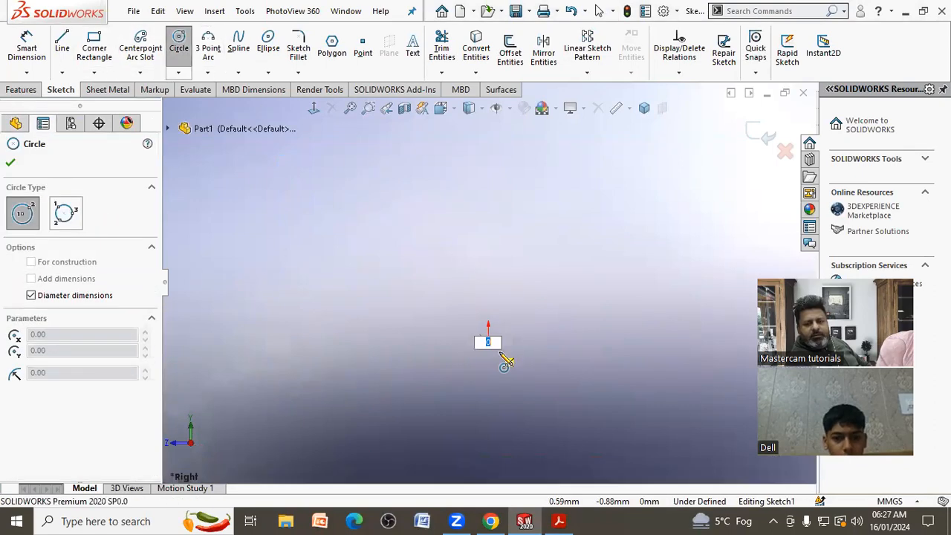
right_click(535, 390)
left_click(553, 393)
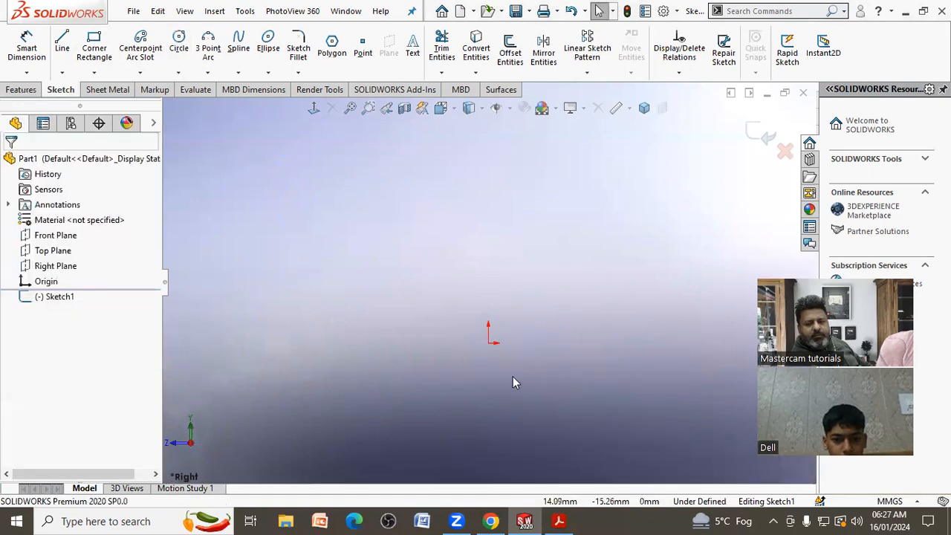
Sketch a circle centred on the origin with its diameter entered as 45*2, giving 90 mm.
left_click(178, 45)
left_click(488, 343)
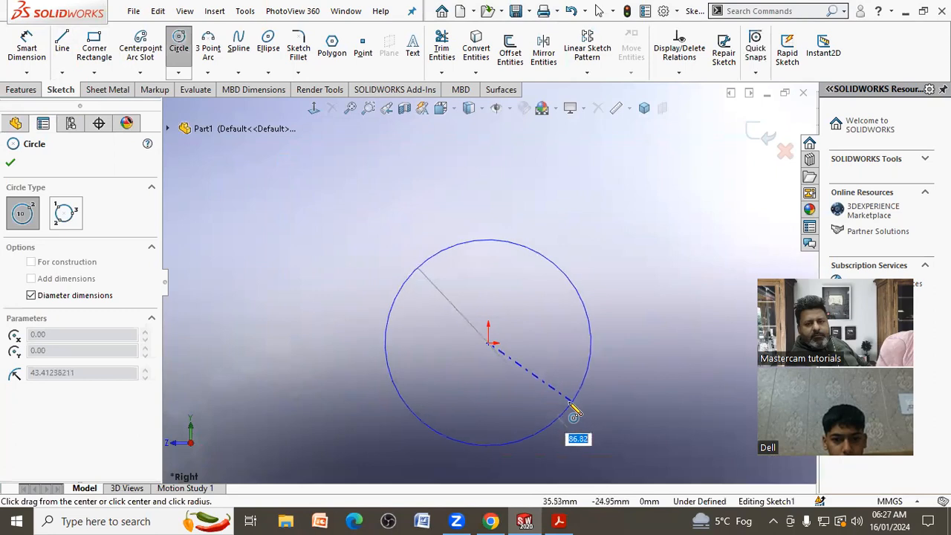
type("45")
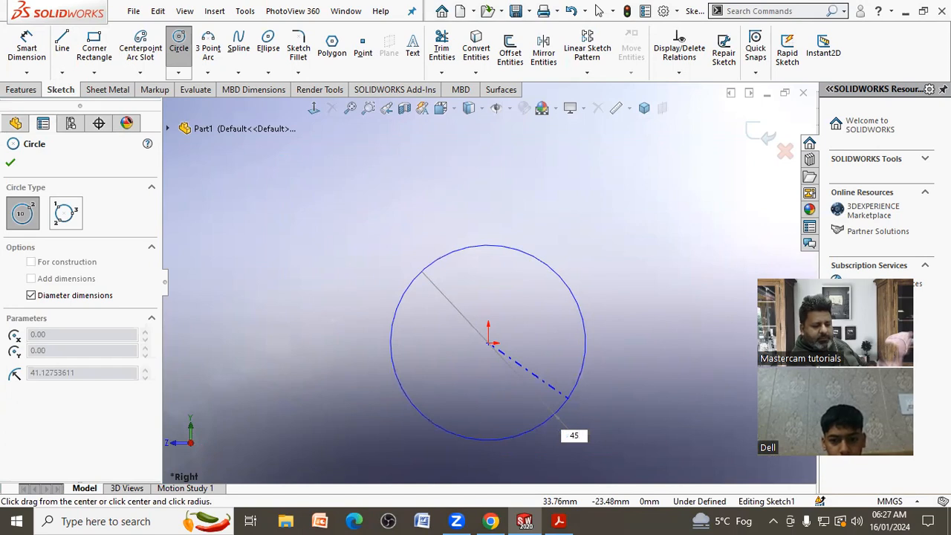
type("*2")
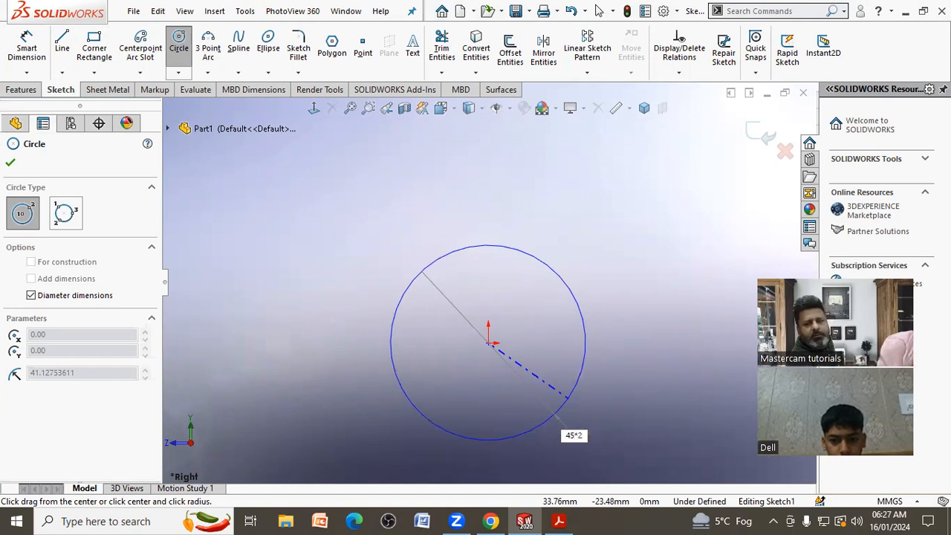
key("Return")
right_click(617, 292)
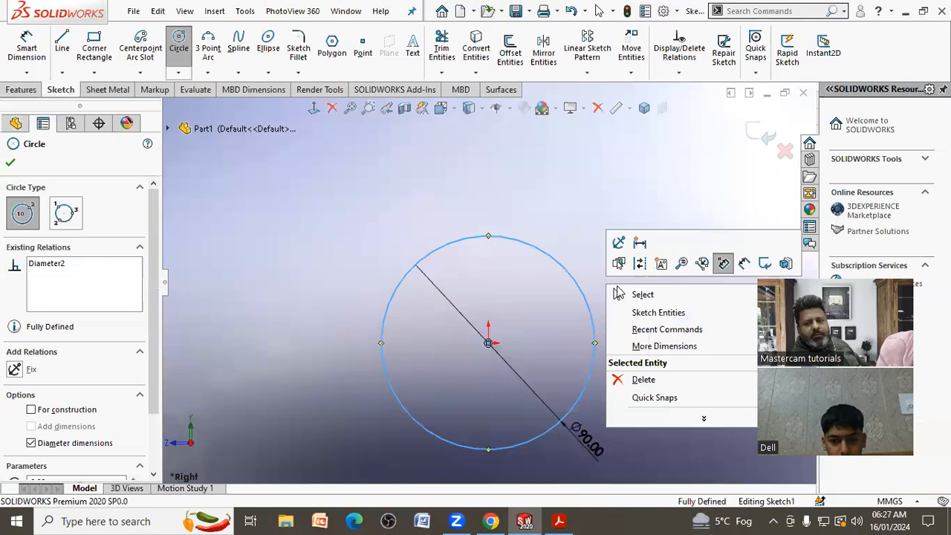
left_click(637, 295)
Check the PDF reference drawing and sketch a second circle of 60 mm diameter centred on the origin.
left_click(559, 520)
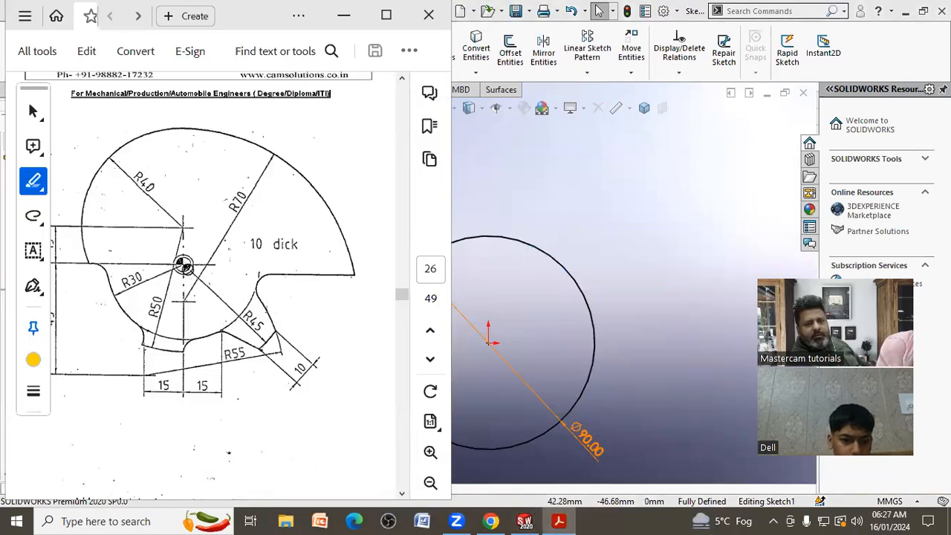
left_click(517, 211)
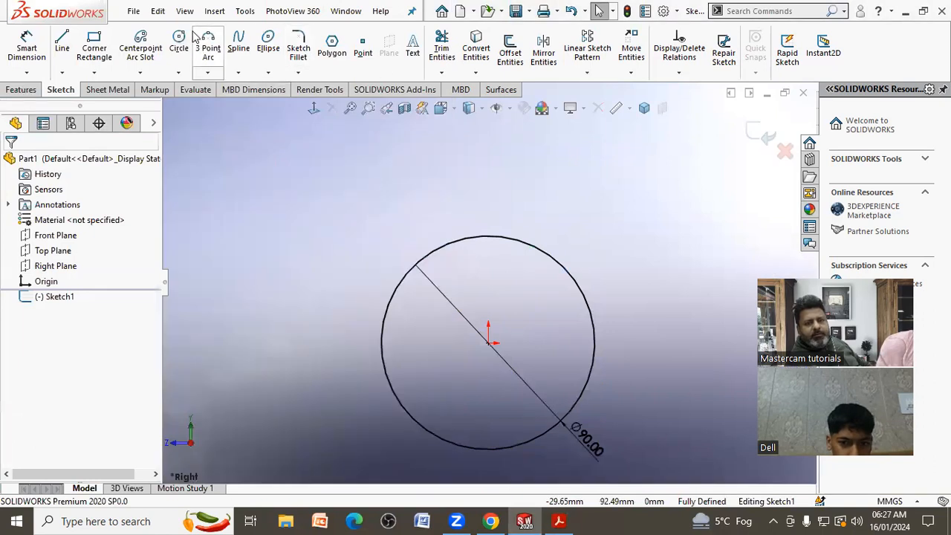
left_click(178, 45)
left_click(489, 343)
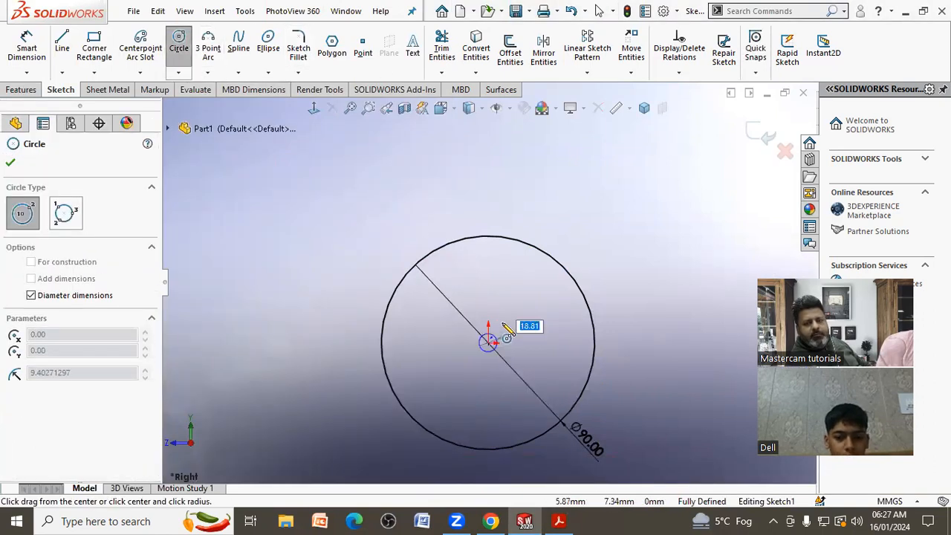
type("60")
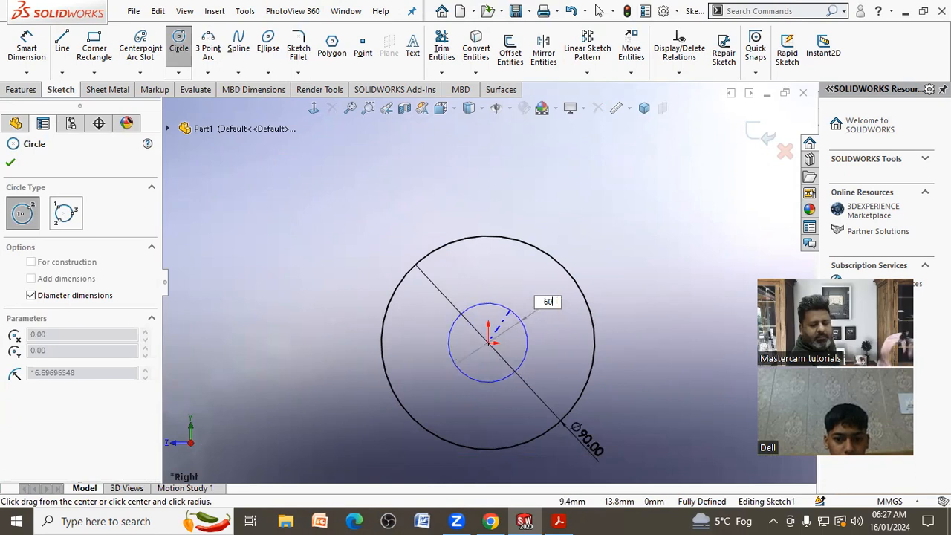
key("Return")
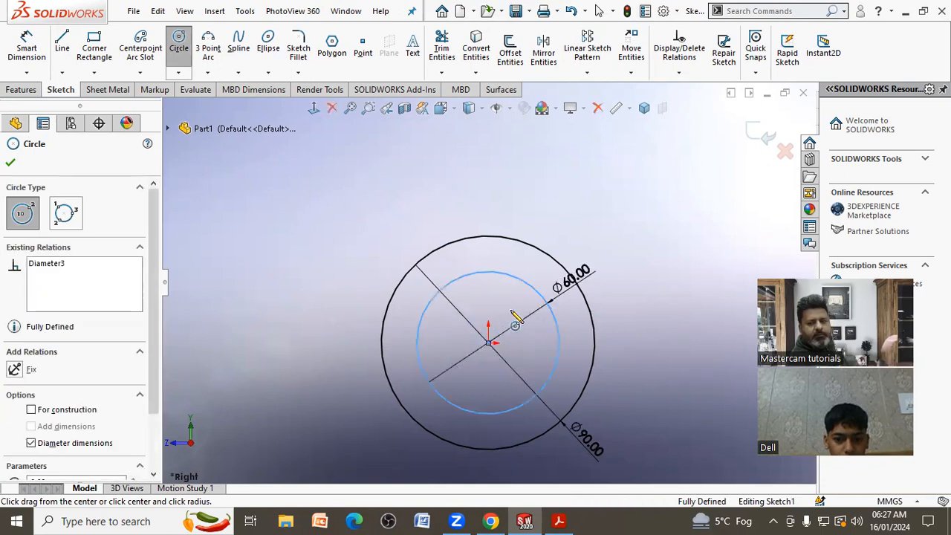
right_click(645, 234)
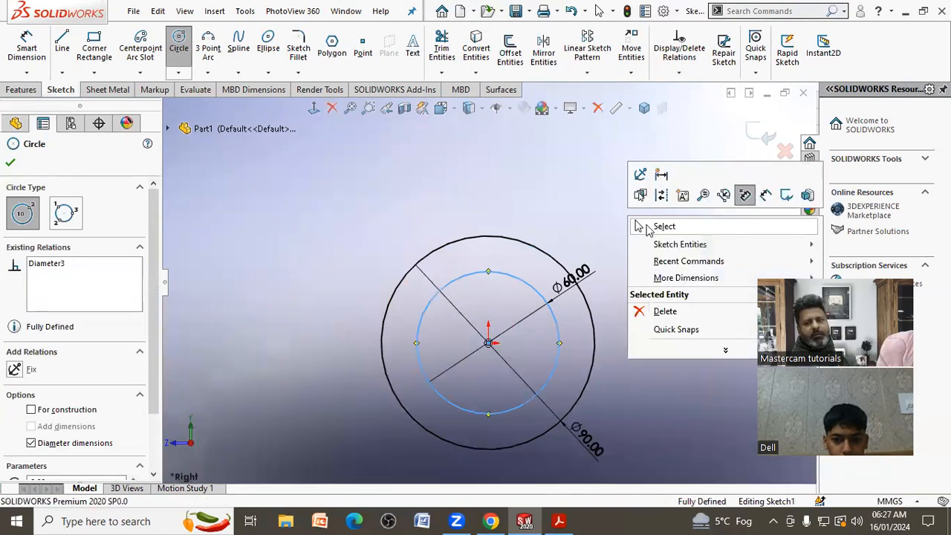
left_click(646, 228)
Move the inner circle's diameter dimension clear of the outer circle.
scroll(622, 284, "up", 3)
scroll(594, 294, "down", 3)
left_click_drag(511, 255, 593, 255)
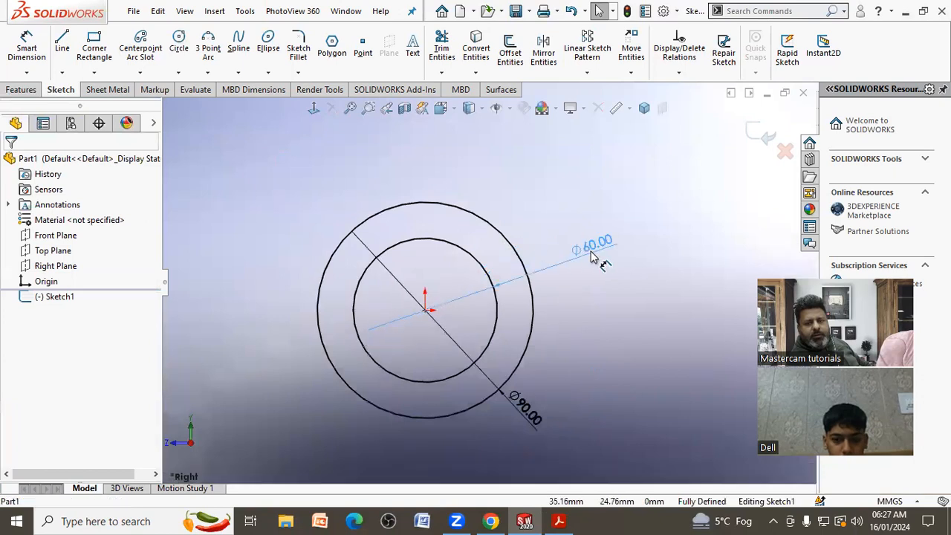
left_click(388, 297)
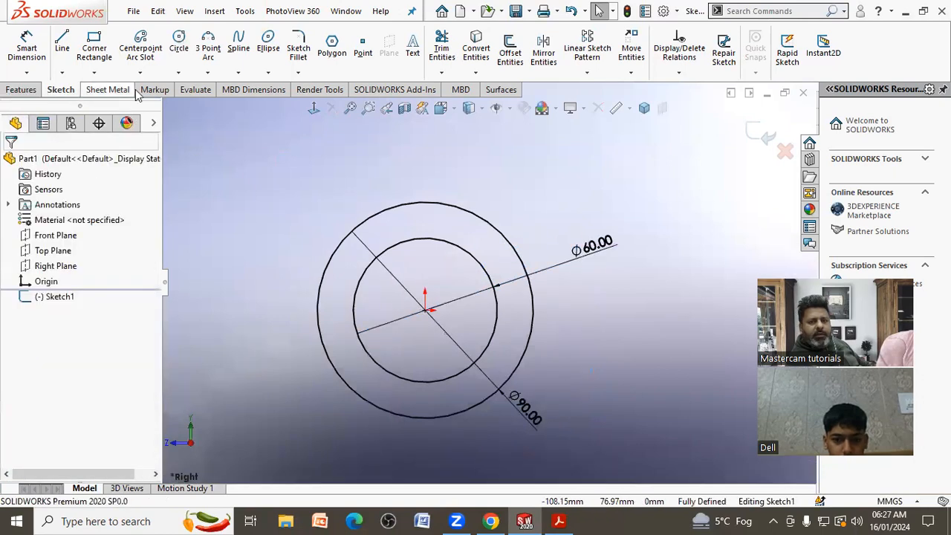
Sketch a circle about 79 mm in diameter centred about 21 mm above the origin, and check the PDF reference drawing.
left_click(178, 43)
left_click(425, 259)
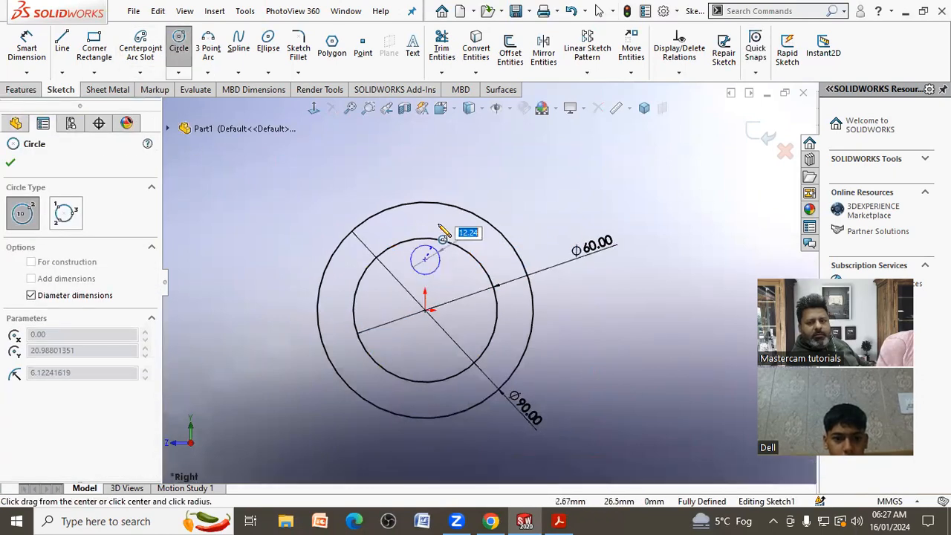
left_click(484, 187)
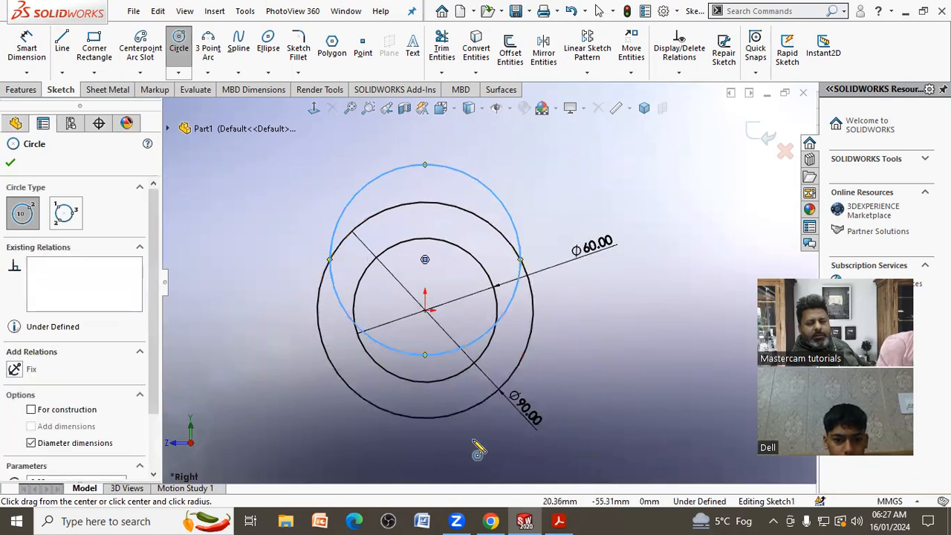
left_click(559, 521)
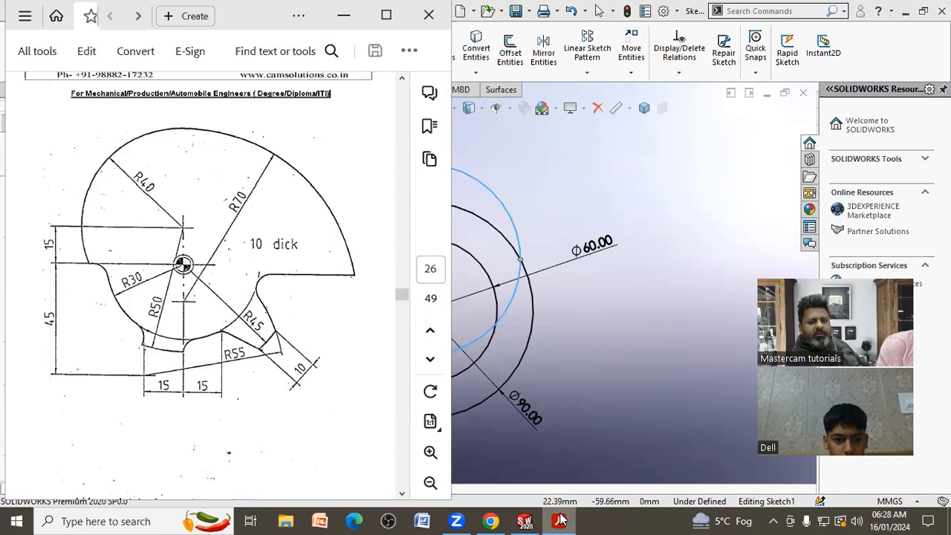
left_click(559, 520)
right_click(551, 213)
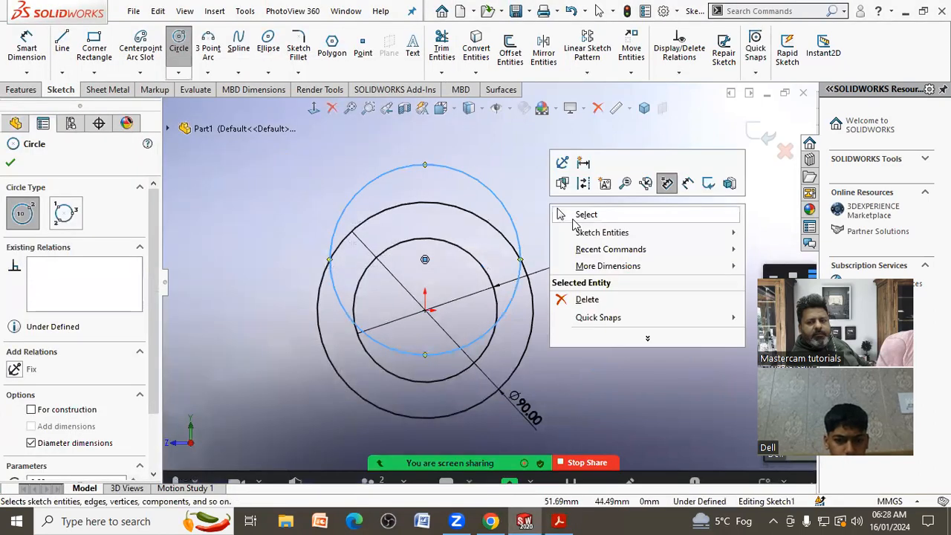
left_click(572, 215)
Dimension the diameter of the circle centred above the origin to 80 mm.
left_click(27, 53)
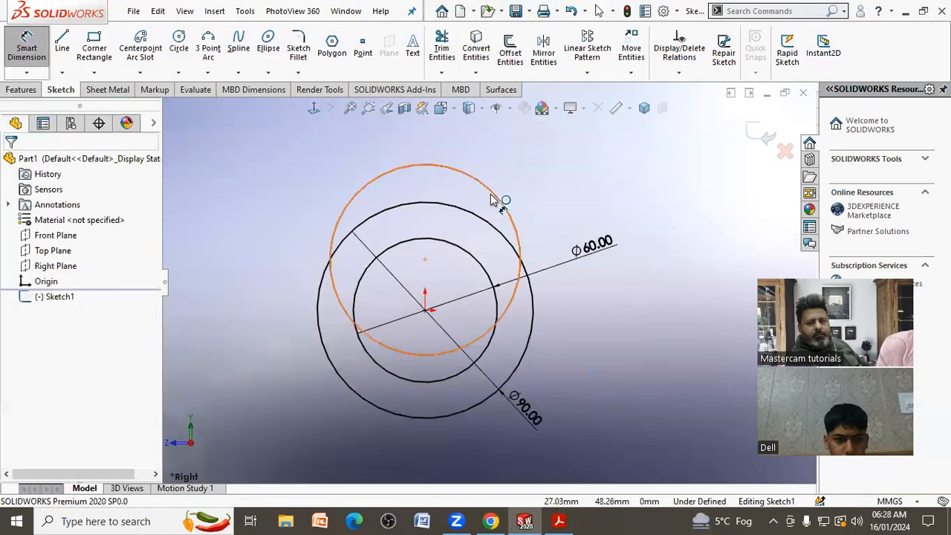
left_click(494, 198)
left_click(537, 191)
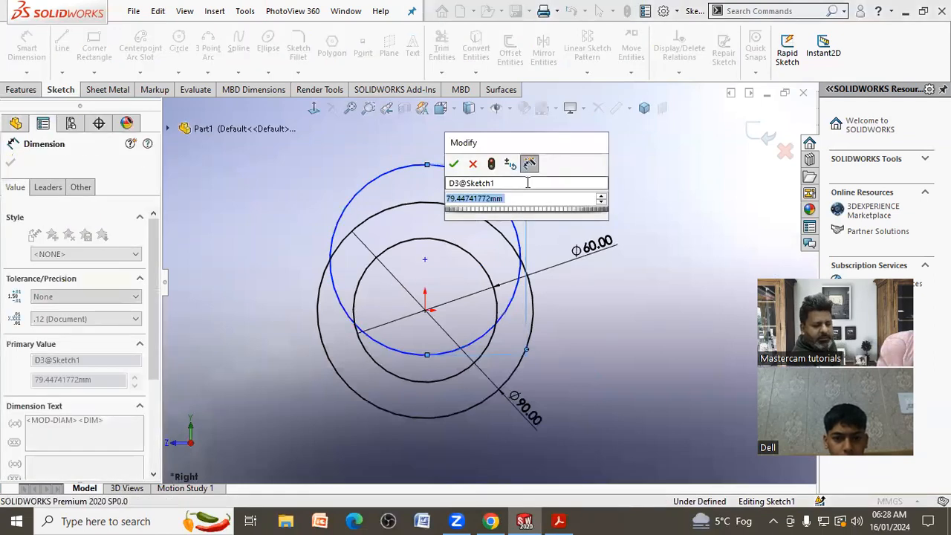
type("80")
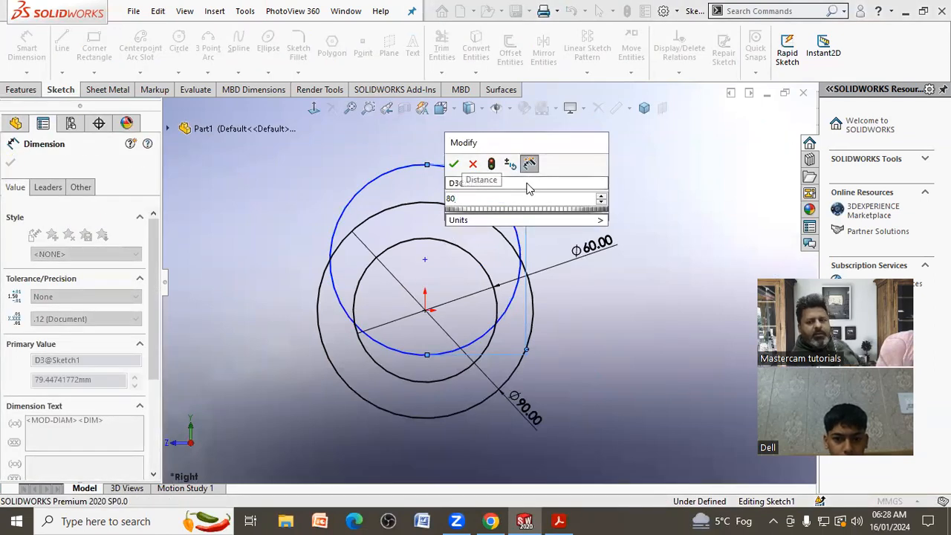
key("Return")
left_click(591, 186)
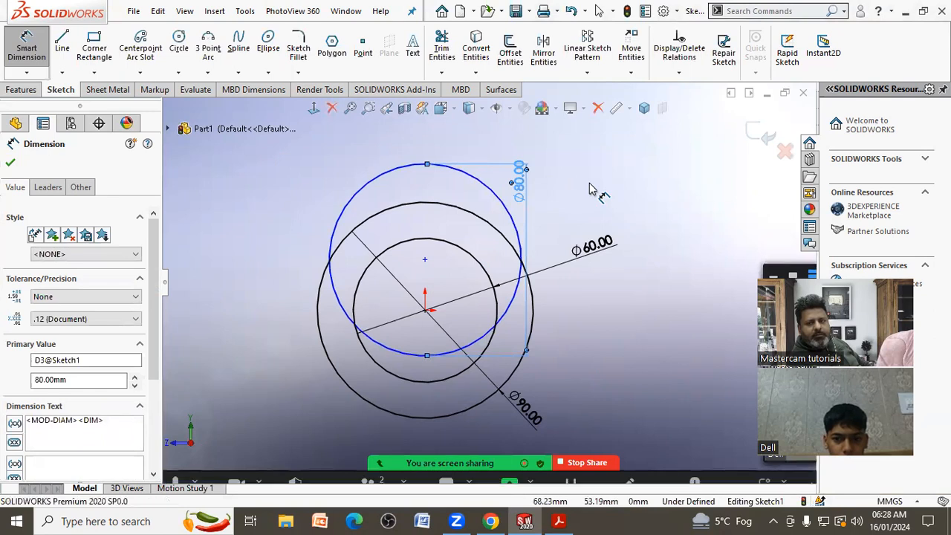
Sketch a slightly larger undimensioned circle concentric with the 80 mm circle.
left_click(178, 46)
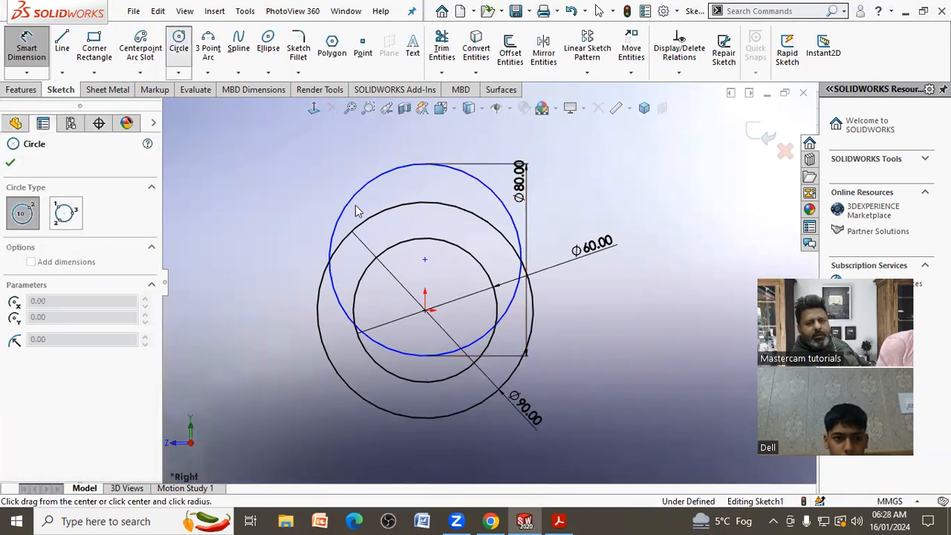
left_click(339, 257)
right_click(341, 256)
left_click(363, 264)
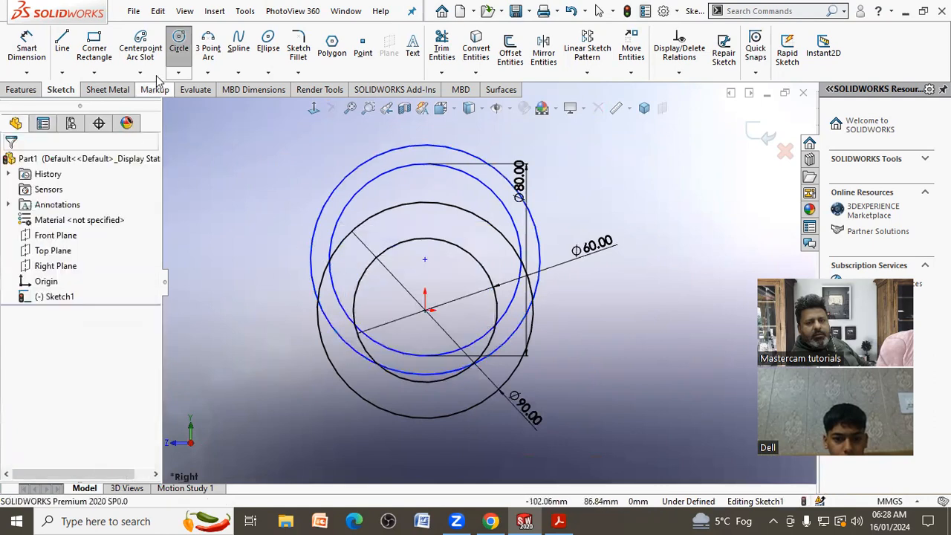
Sketch a circle of 100 mm diameter from the centre point of the 80 mm circle.
left_click(178, 46)
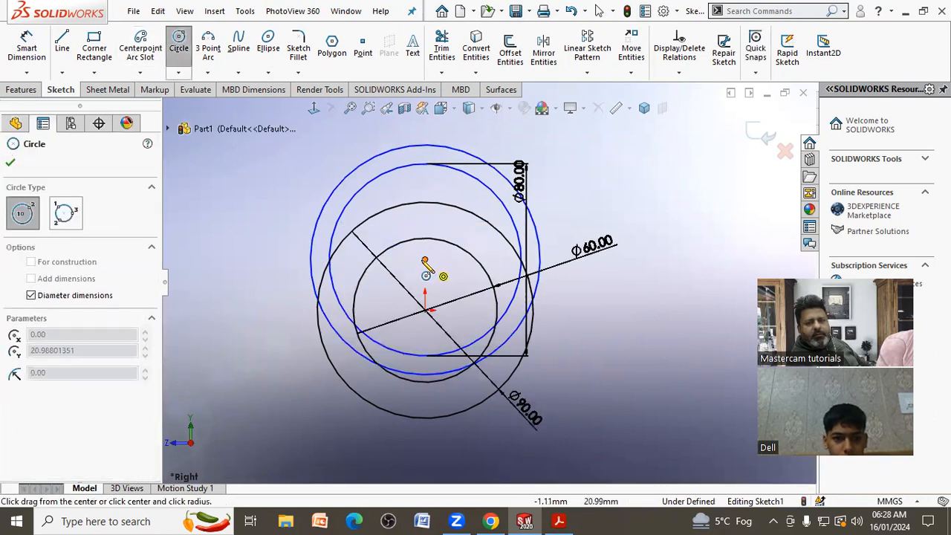
left_click(424, 261)
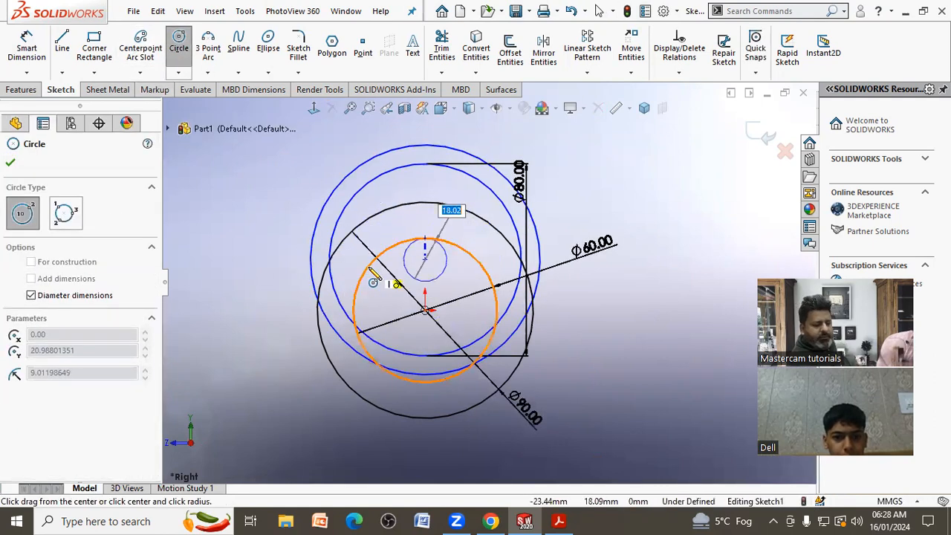
type("00")
key("Return")
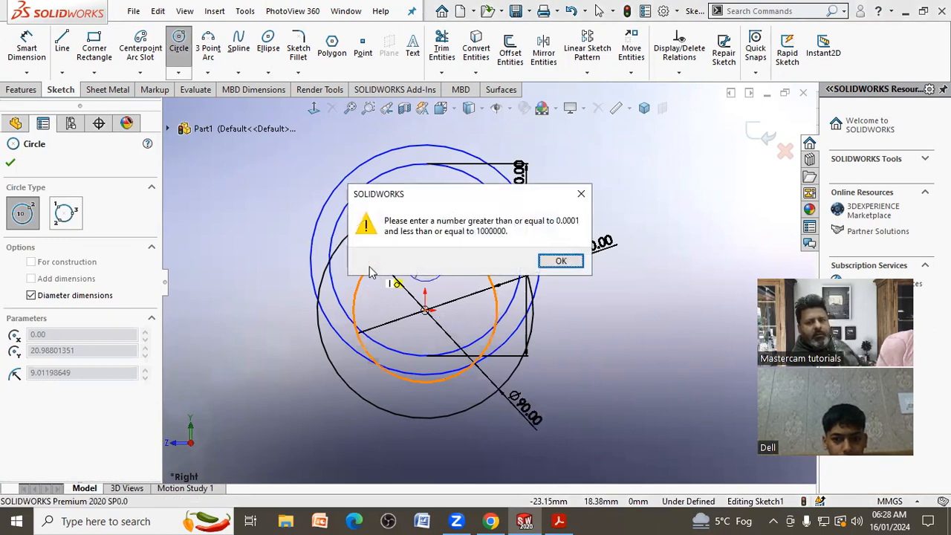
key("Return")
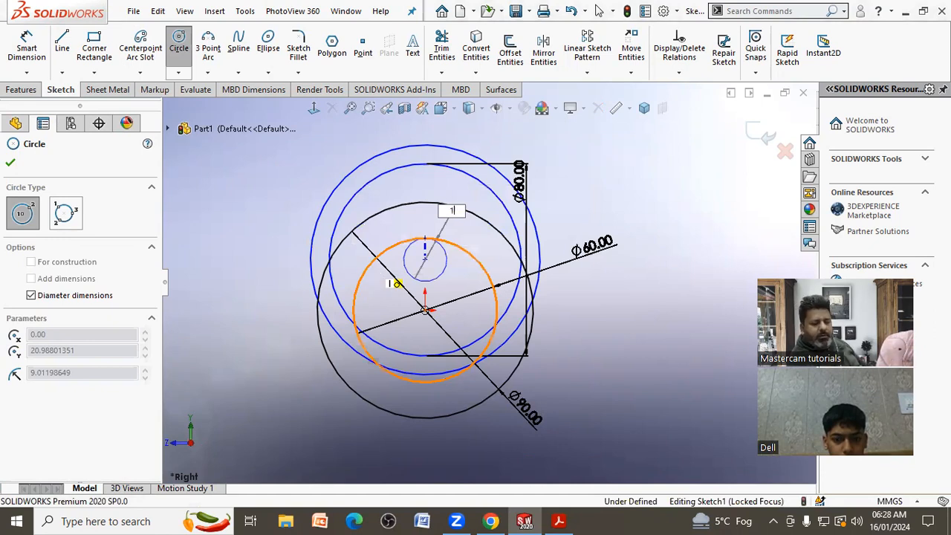
key("Return")
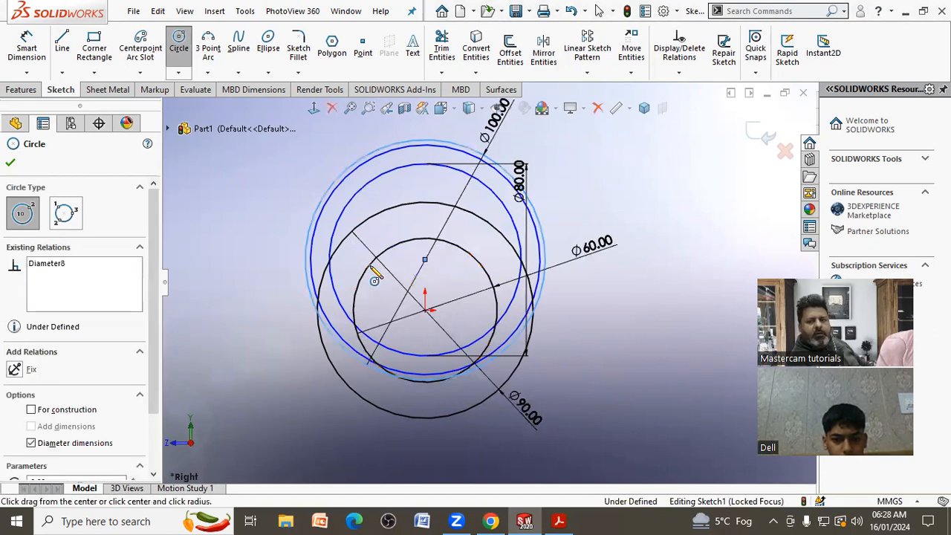
right_click(580, 171)
left_click(603, 183)
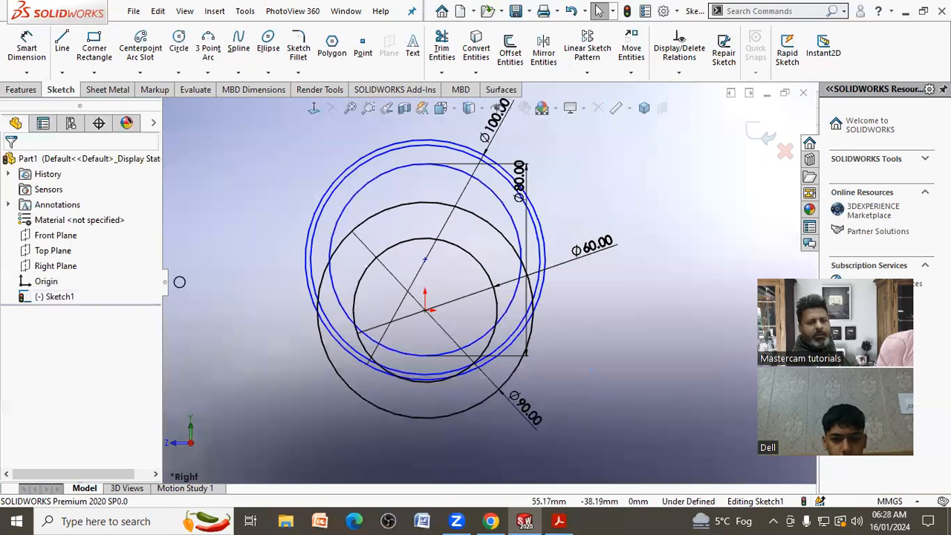
Switch to the PDF reference drawing, highlight a short strip beside the profile's straight horizontal edge in yellow, and activate the Select tool.
left_click(559, 521)
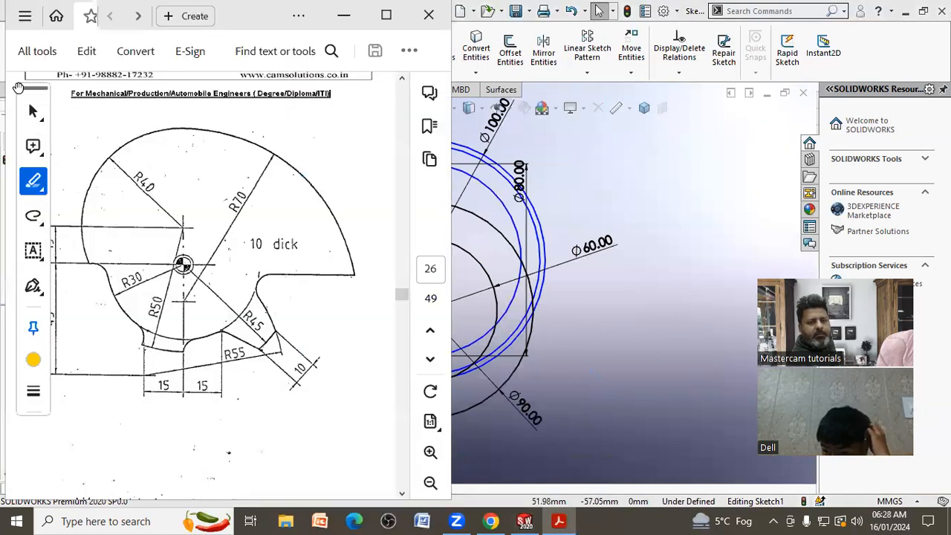
left_click_drag(241, 286, 257, 280)
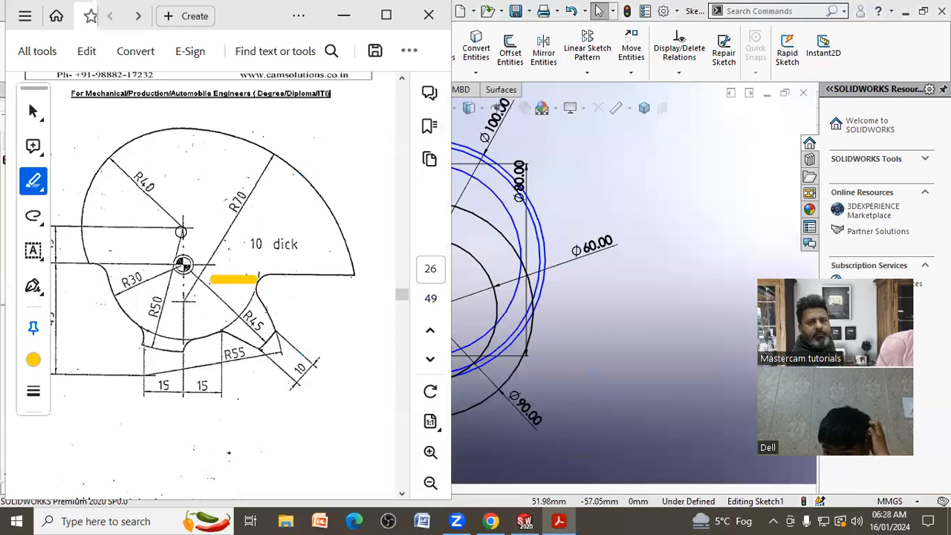
left_click(34, 360)
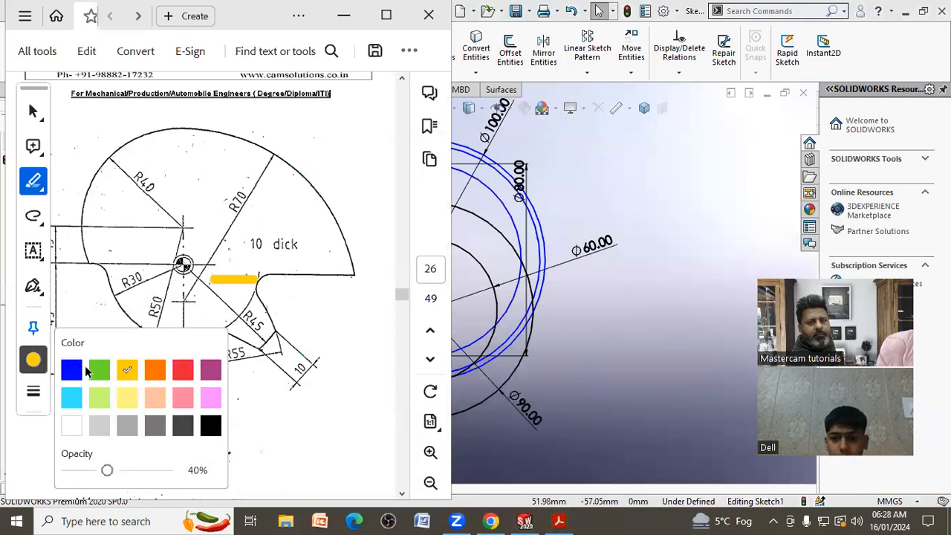
left_click(33, 111)
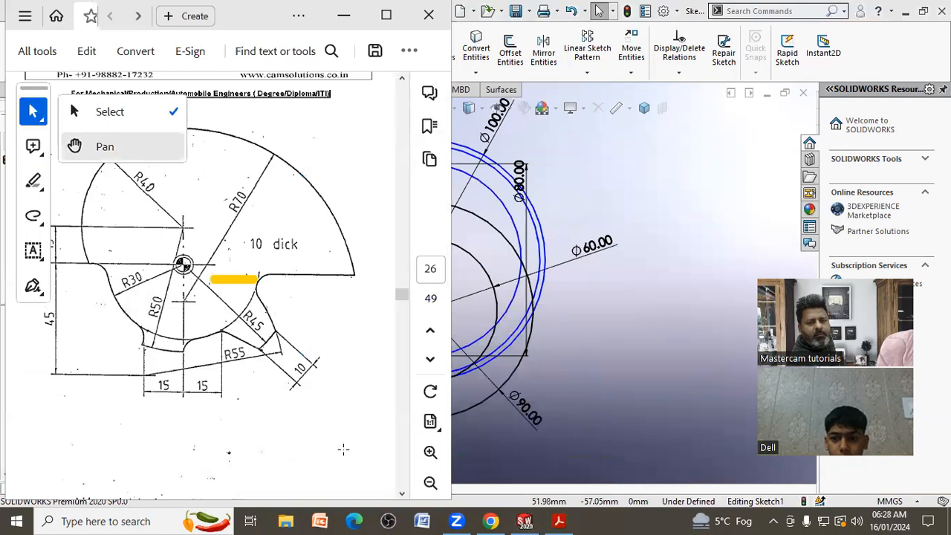
Switch back from the PDF to SOLIDWORKS and dimension the vertical distance between the origin and the upper circles' centre to 15 mm.
left_click(401, 494)
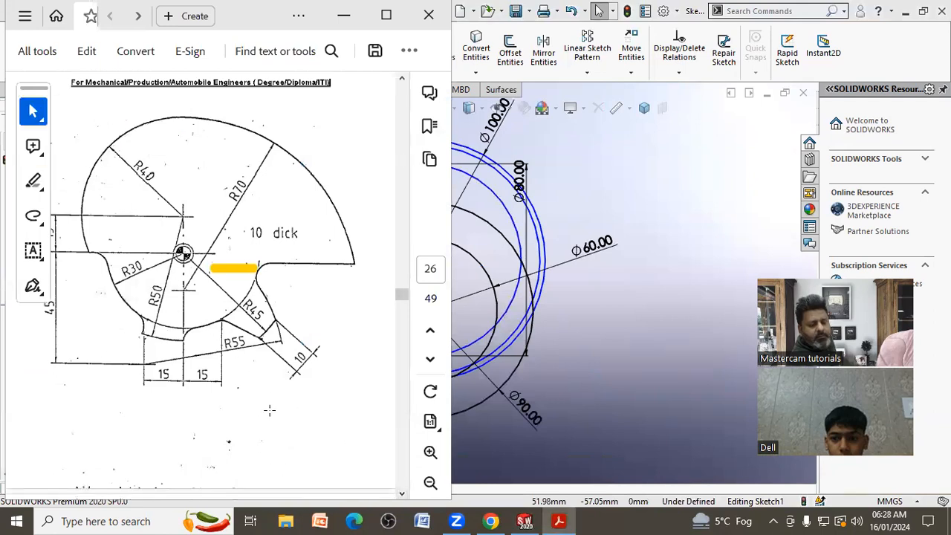
scroll(238, 403, "down", 1, "ctrl")
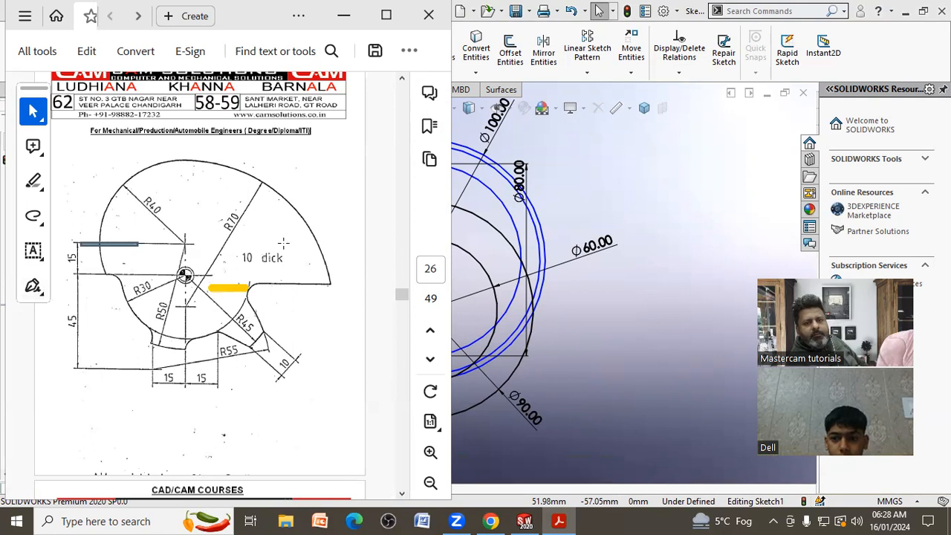
left_click(644, 235)
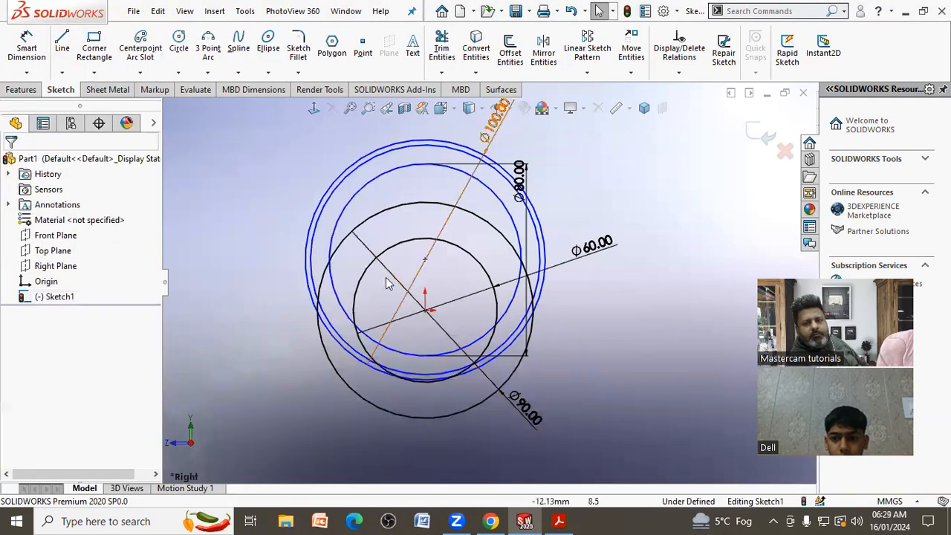
left_click(26, 49)
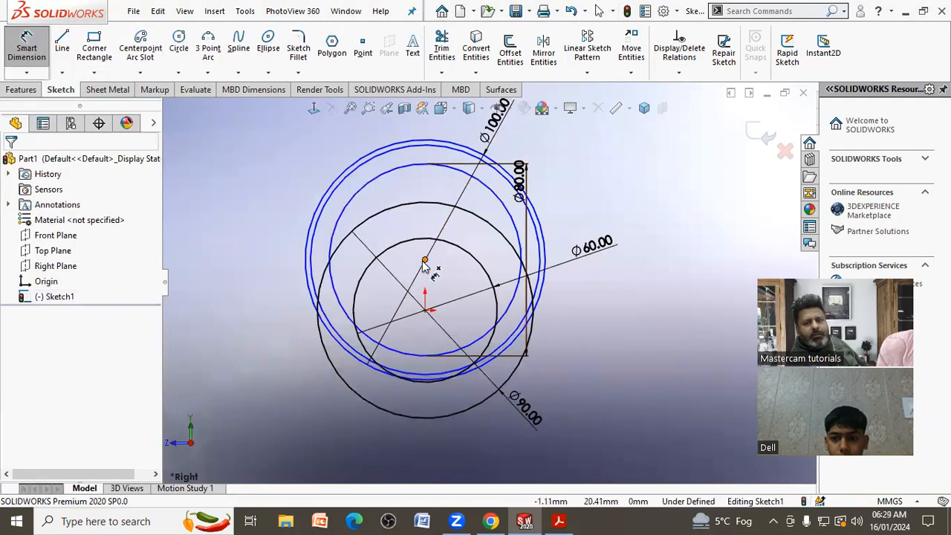
left_click(424, 260)
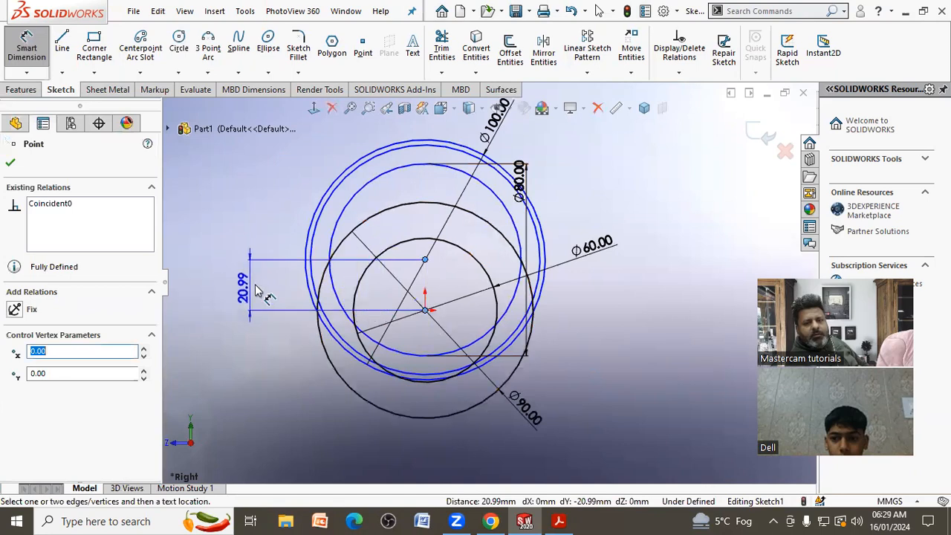
left_click(247, 282)
type("18")
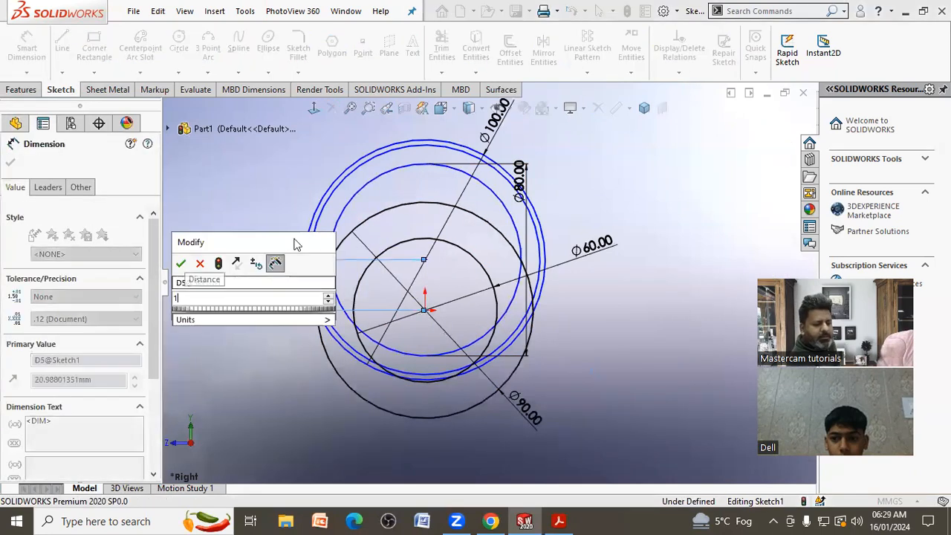
key("Return")
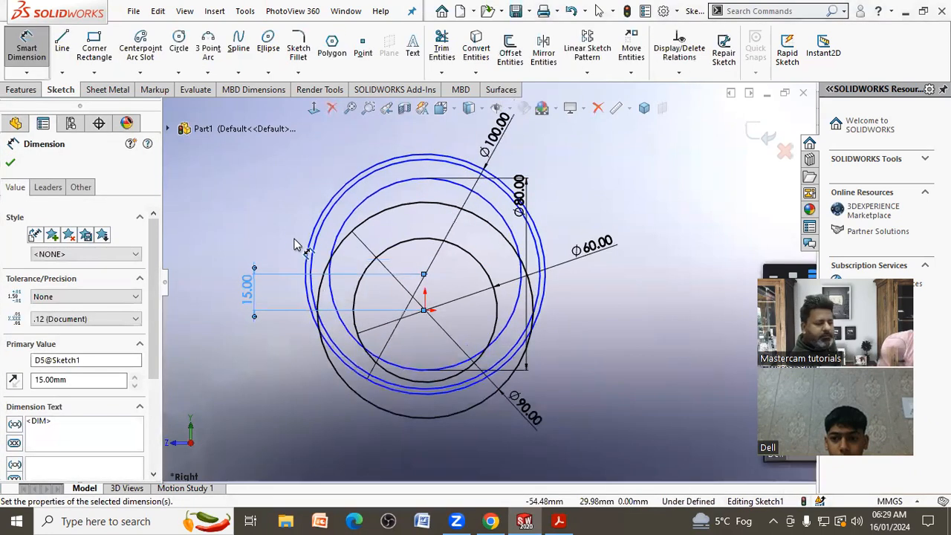
key("Escape")
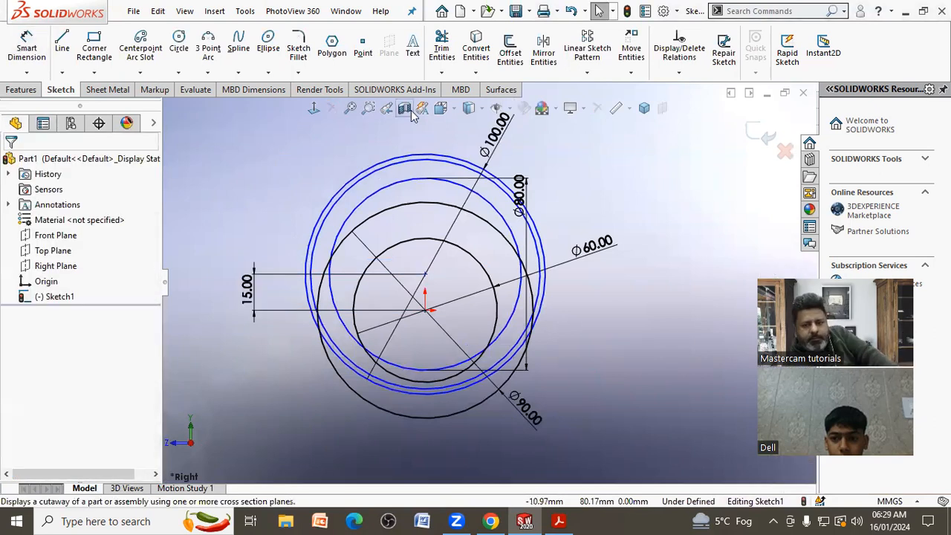
Check the centre alignment in the PDF drawing and, back in SOLIDWORKS, add a vertical relation between the upper circles' centre and the origin.
left_click(557, 520)
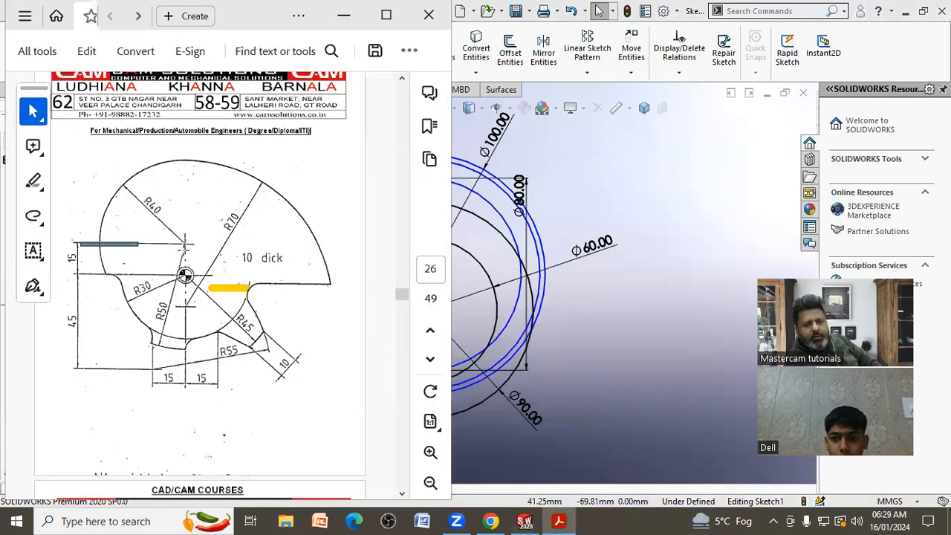
left_click_drag(185, 275, 191, 276)
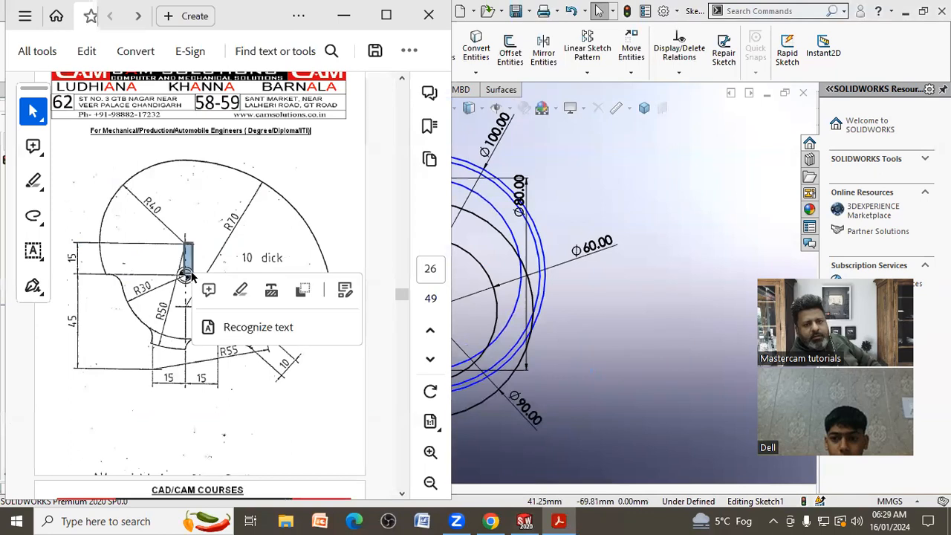
left_click(604, 342)
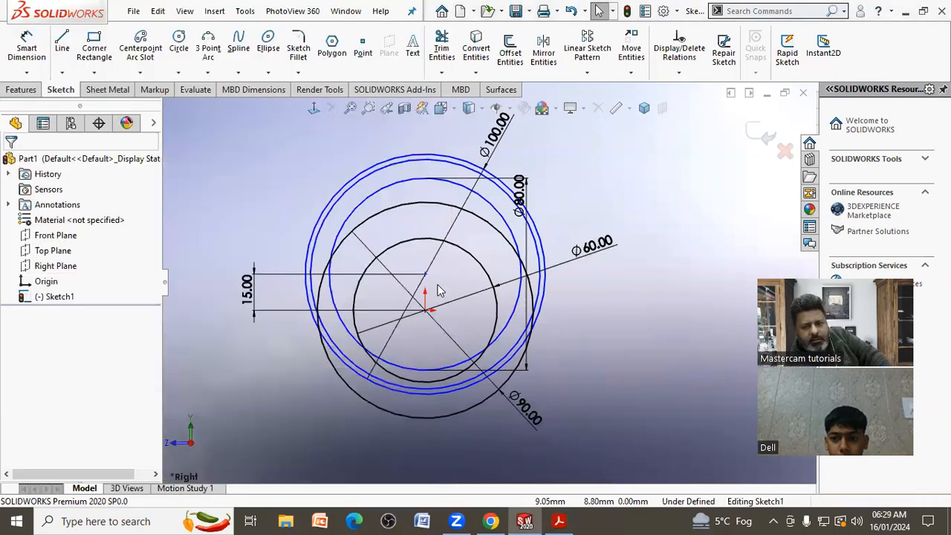
left_click(425, 274)
left_click(425, 310, "ctrl")
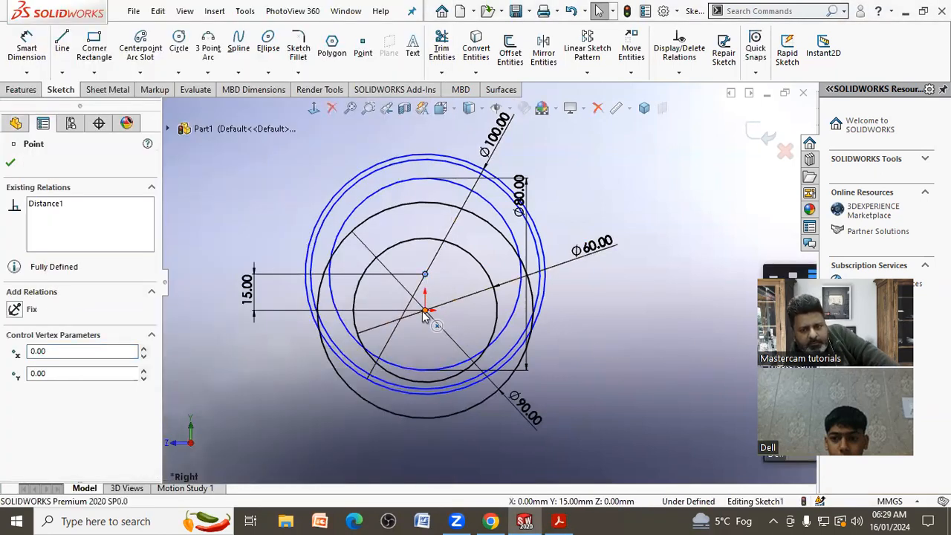
left_click(18, 405)
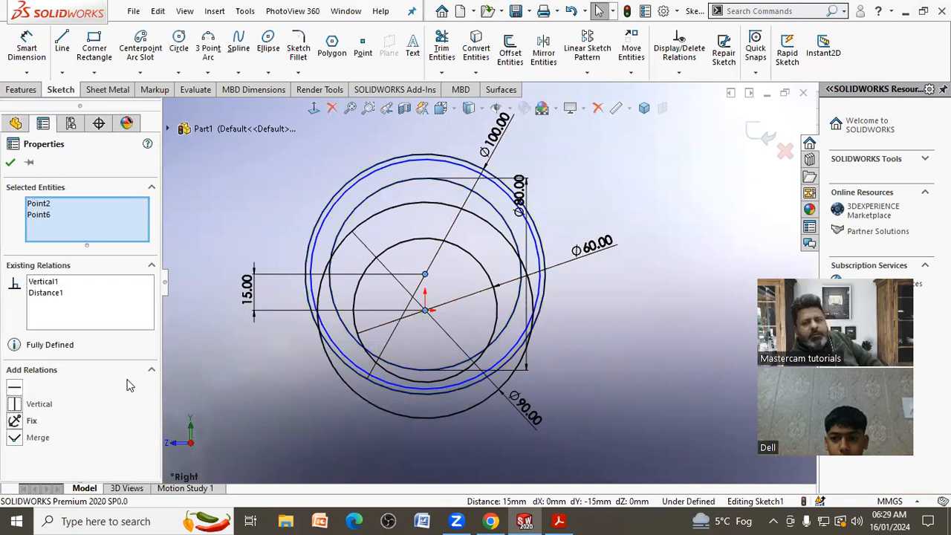
left_click(209, 365)
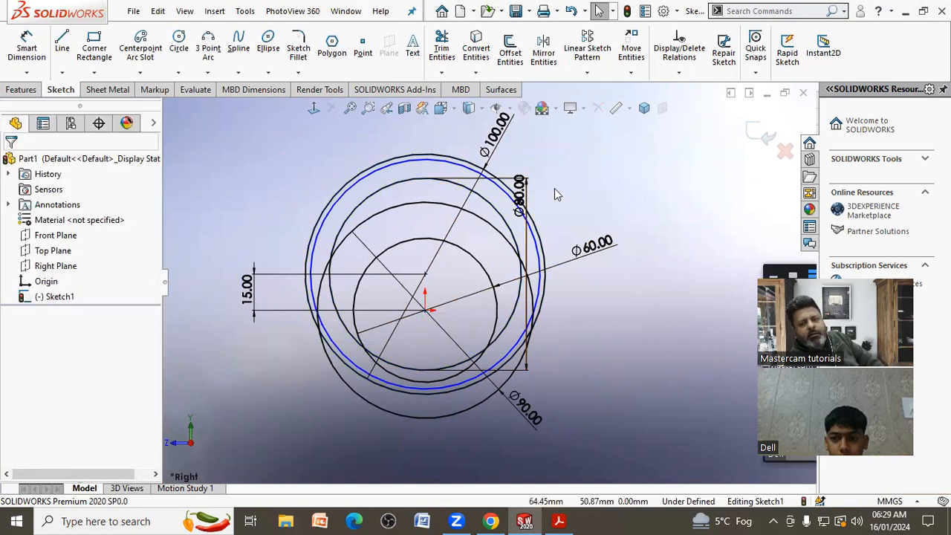
Delete the undimensioned circle and reposition the 100 mm, 80 mm and 60 mm diameter dimensions for readability.
left_click_drag(491, 139, 466, 156)
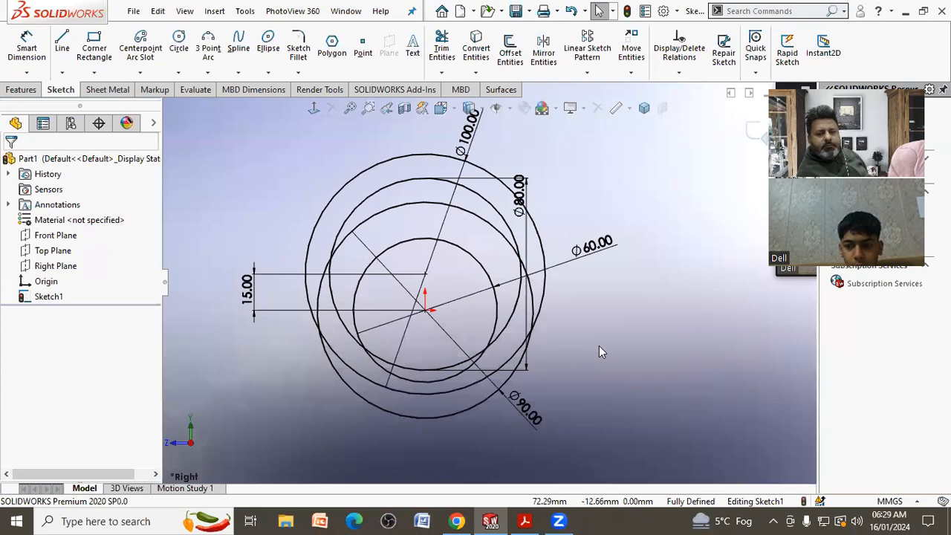
left_click_drag(518, 197, 663, 287)
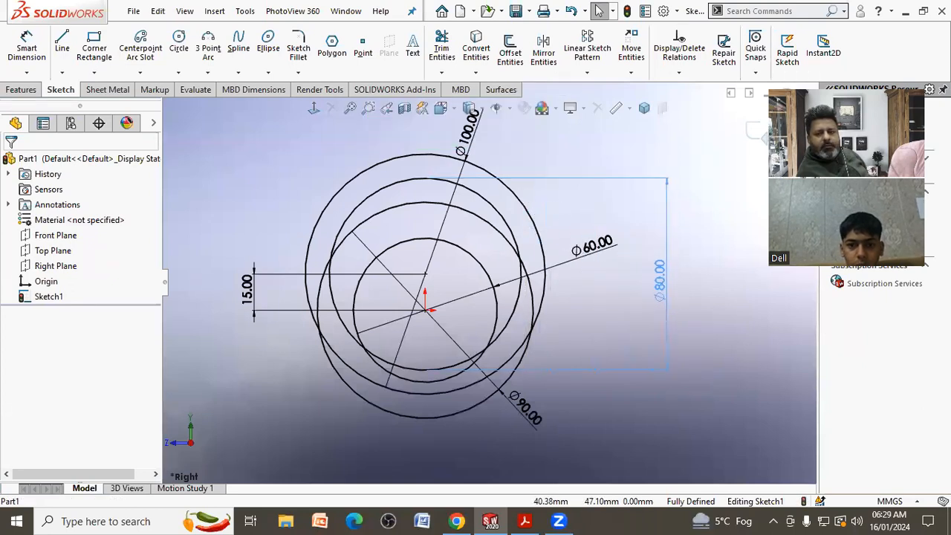
left_click(583, 358)
scroll(588, 302, "up", 3)
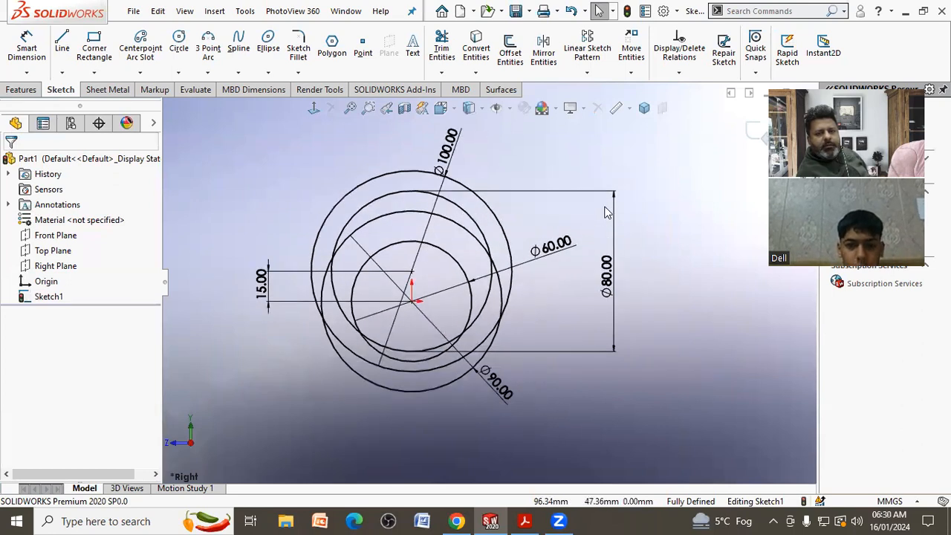
scroll(606, 211, "down", 2)
left_click(532, 303)
left_click(532, 315)
scroll(489, 318, "up", 2)
scroll(416, 270, "down", 1)
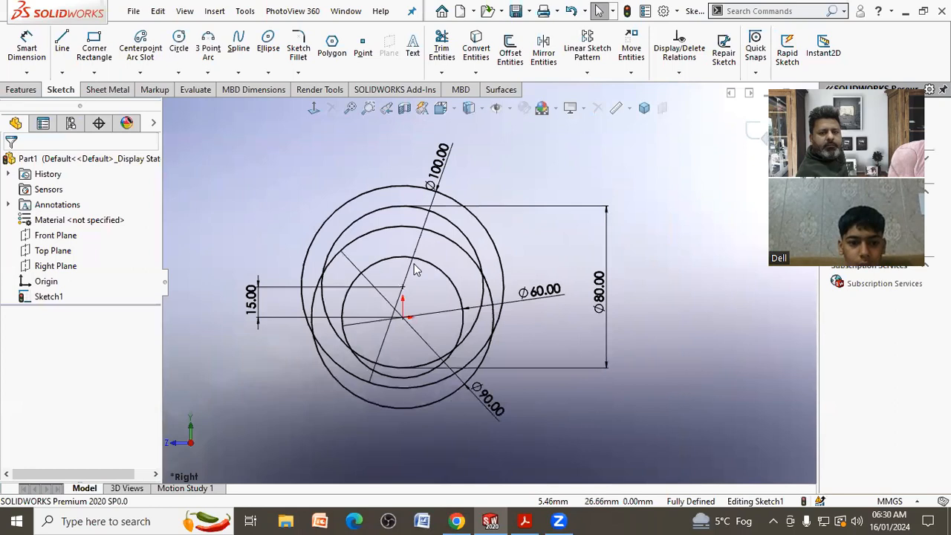
scroll(416, 270, "down", 1)
Switch to the PDF reference drawing, clear the area selection at the centre and review the profile's lower dimensions.
left_click(517, 519)
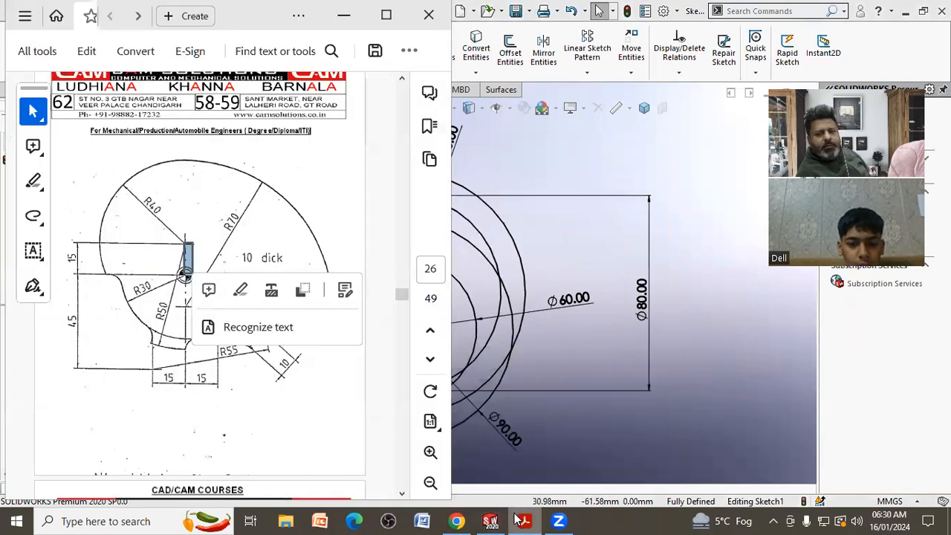
left_click(196, 259)
left_click(198, 276)
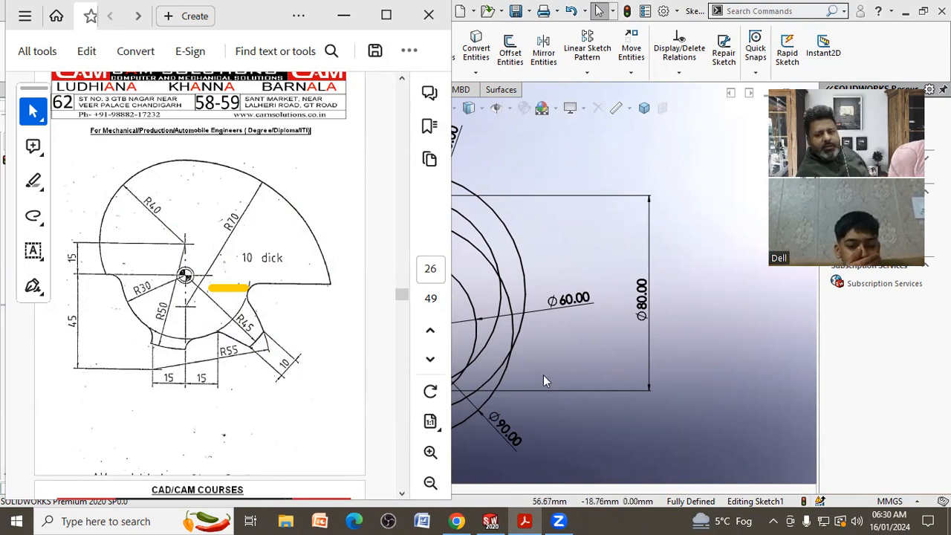
Switch back to SOLIDWORKS and sketch a vertical line about 58 mm long from the origin down past the circles.
left_click(564, 319)
scroll(564, 319, "down", 2)
scroll(443, 379, "up", 3)
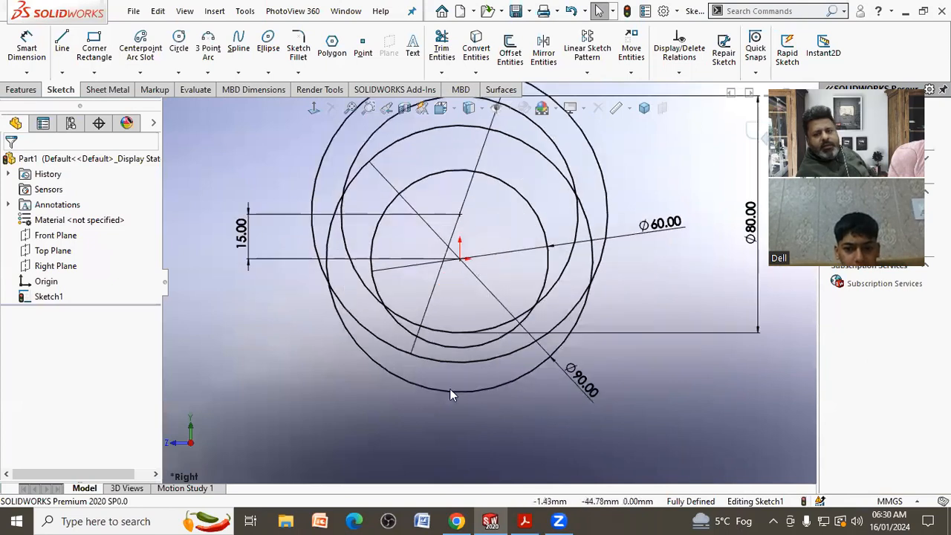
scroll(436, 357, "up", 1)
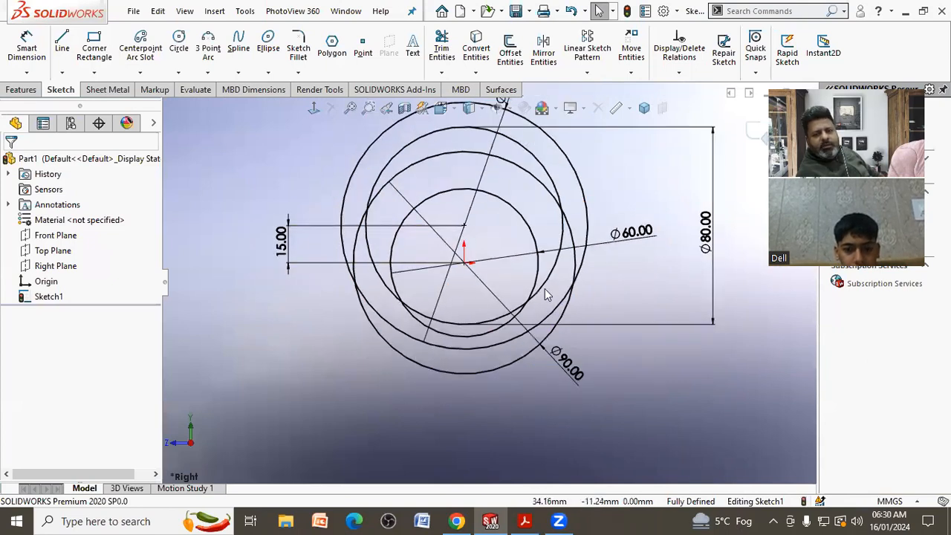
left_click(62, 46)
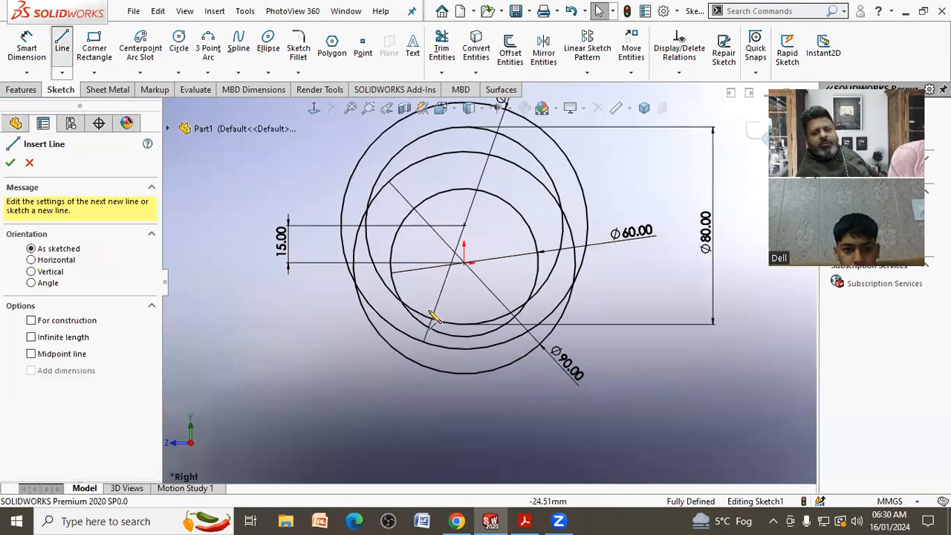
left_click(465, 262)
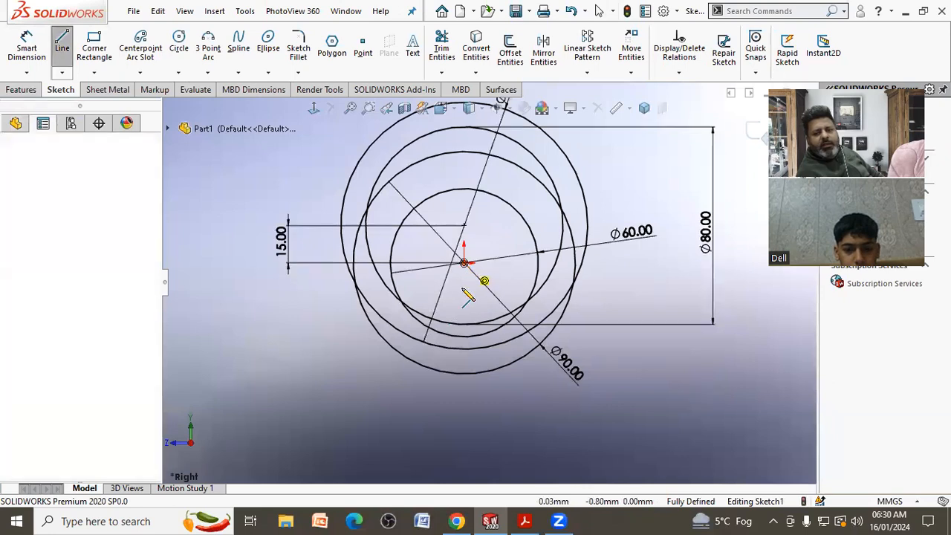
left_click(464, 405)
right_click(464, 404)
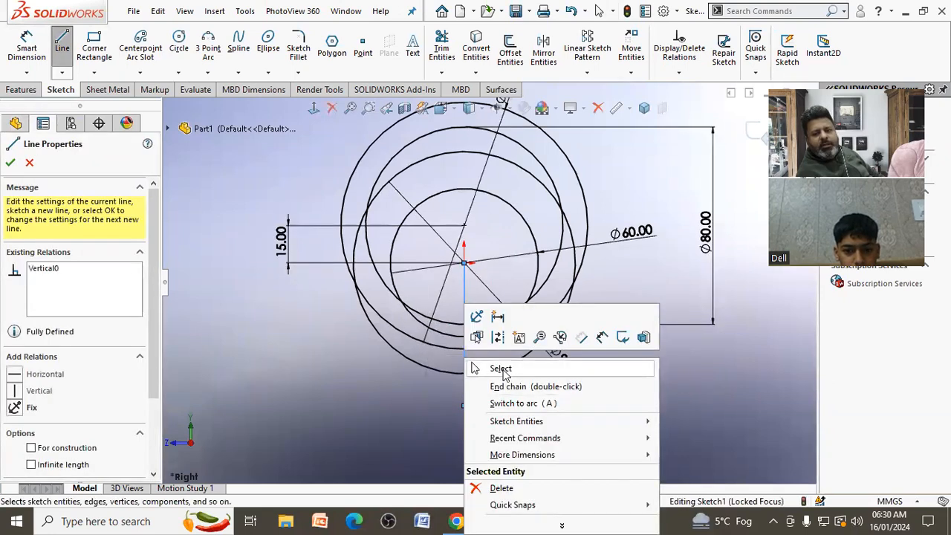
left_click(502, 370)
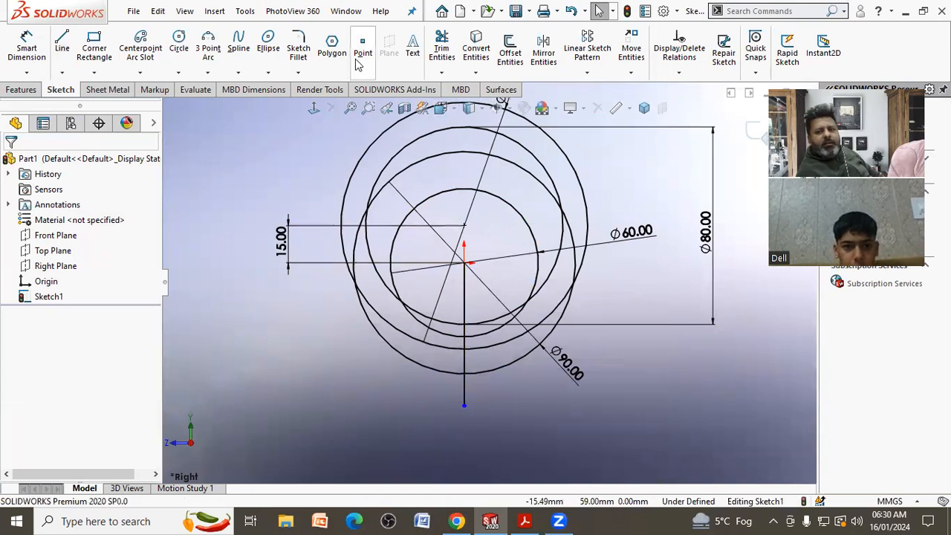
Offset the vertical line by 15 mm in both directions, with dimensions added.
left_click(509, 52)
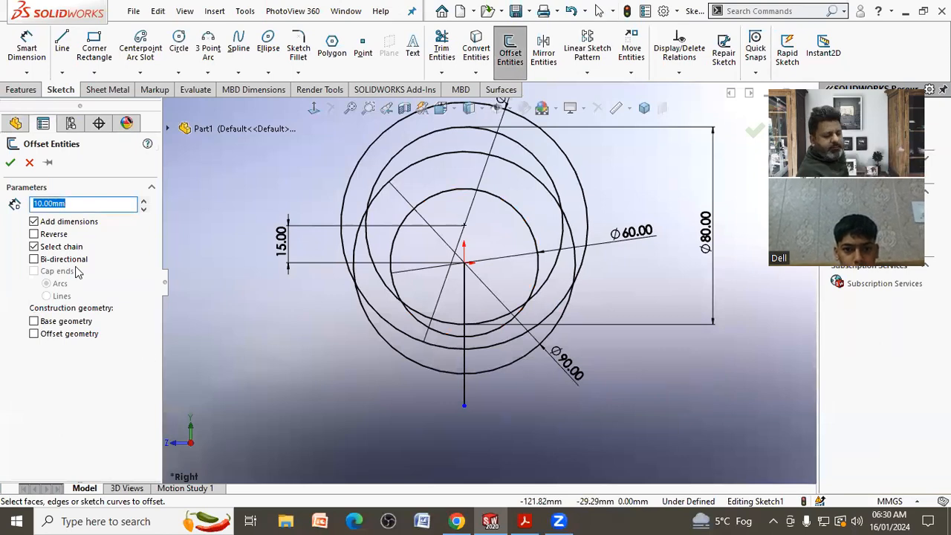
key("Return")
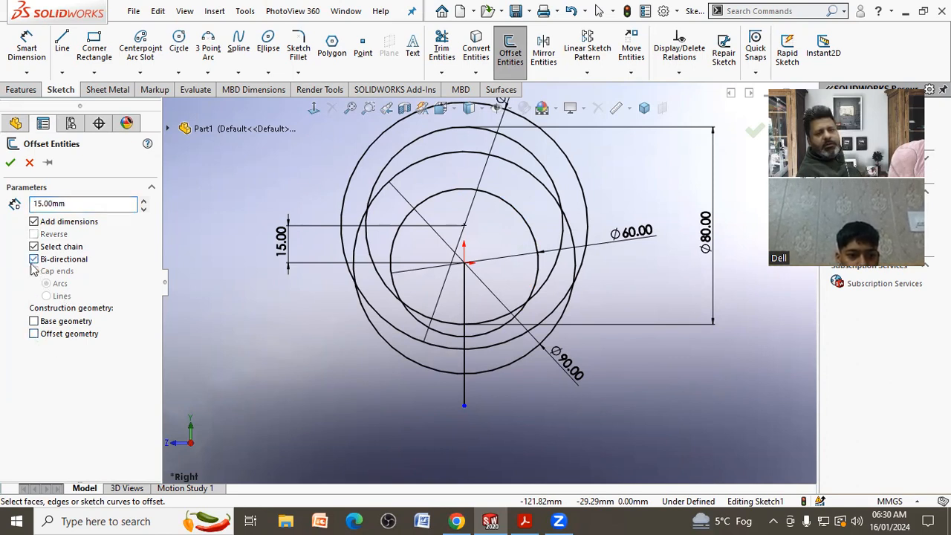
left_click(462, 385)
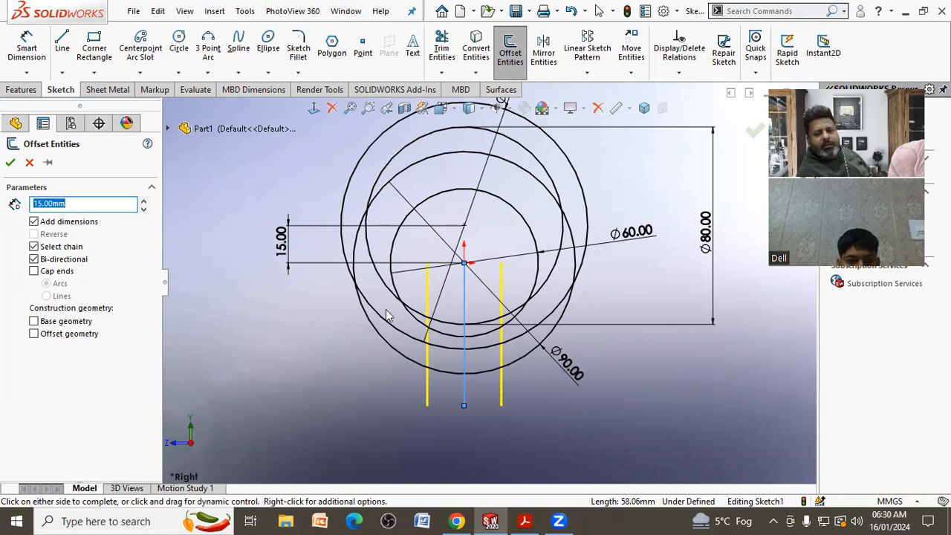
left_click(10, 163)
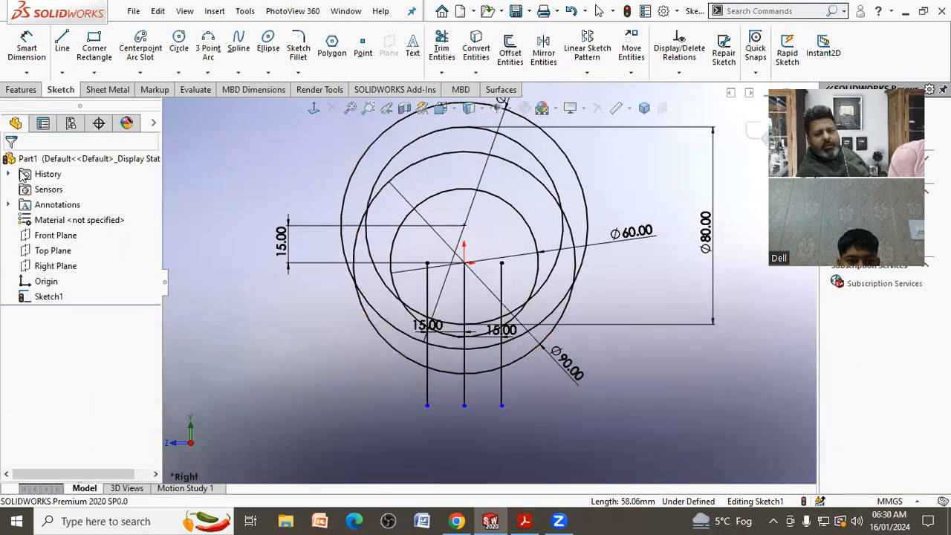
Move the two 15 mm offset dimensions below the vertical lines, one to each outer side.
left_click_drag(427, 326, 438, 427)
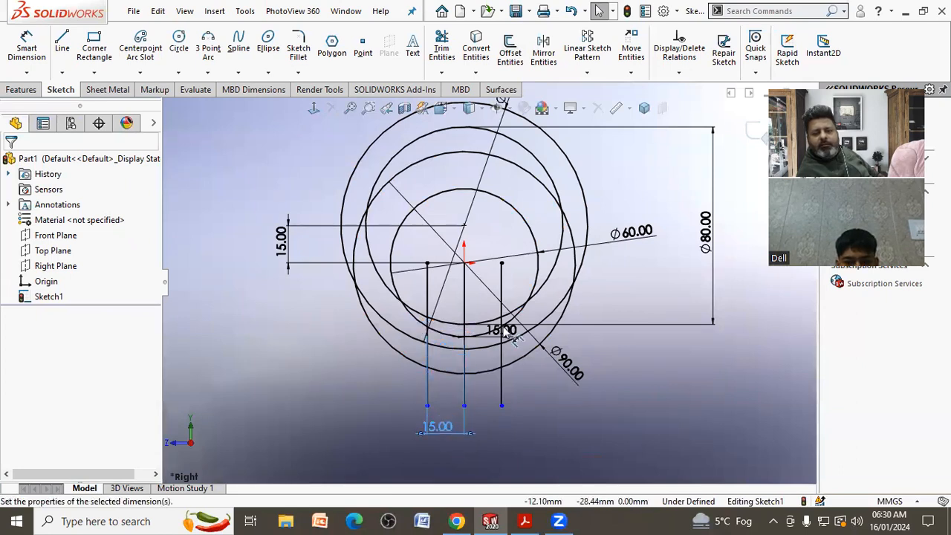
left_click_drag(502, 331, 538, 444)
left_click_drag(437, 427, 371, 442)
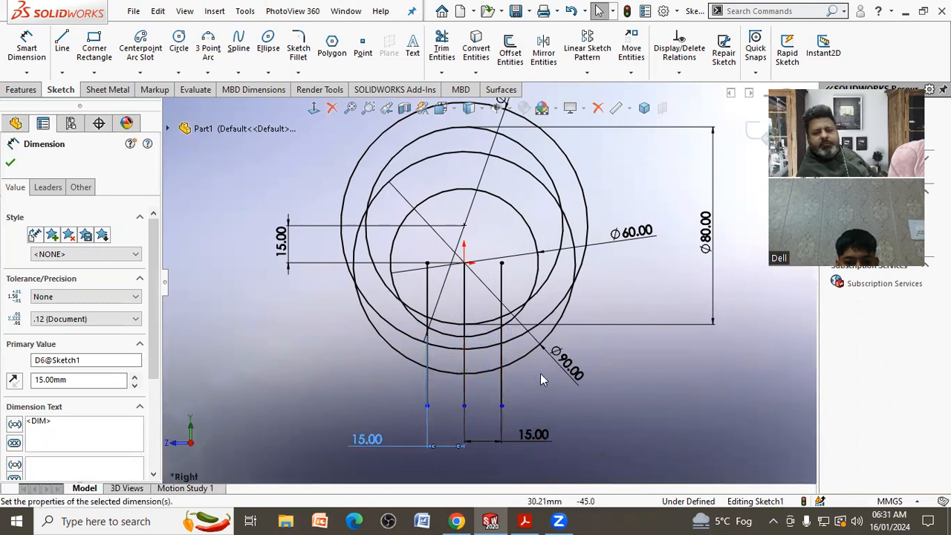
Change the display of the 90 mm circle's diameter dimension to a radius.
left_click(568, 375)
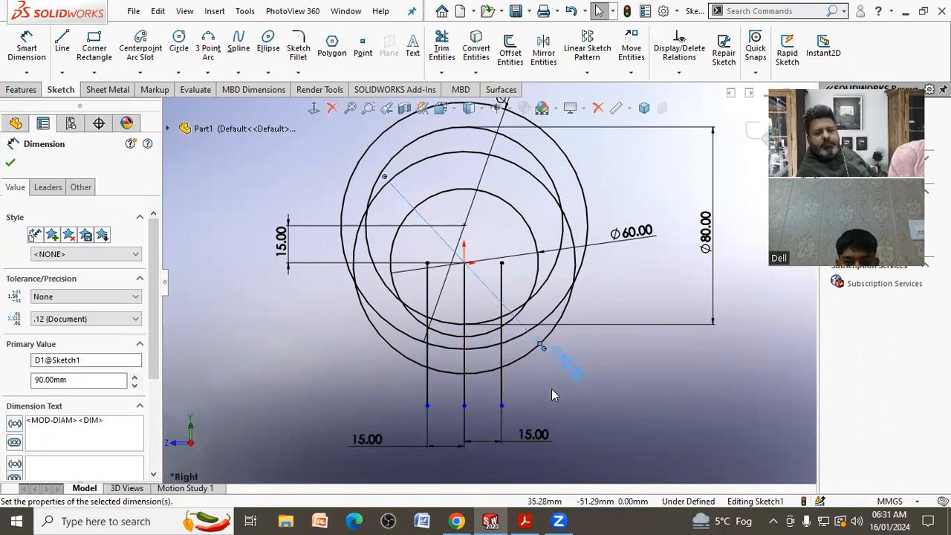
right_click(561, 371)
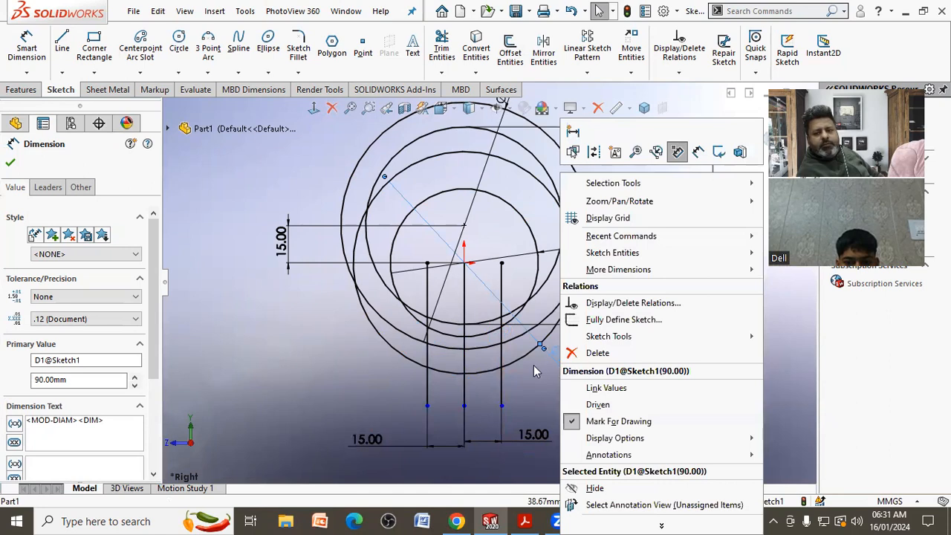
left_click(534, 369)
left_click(565, 363)
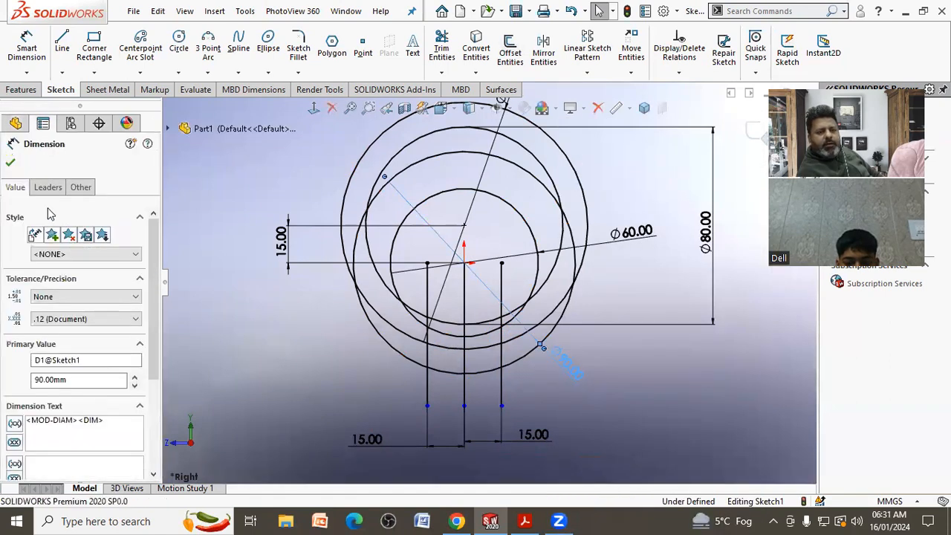
left_click(48, 187)
left_click(39, 278)
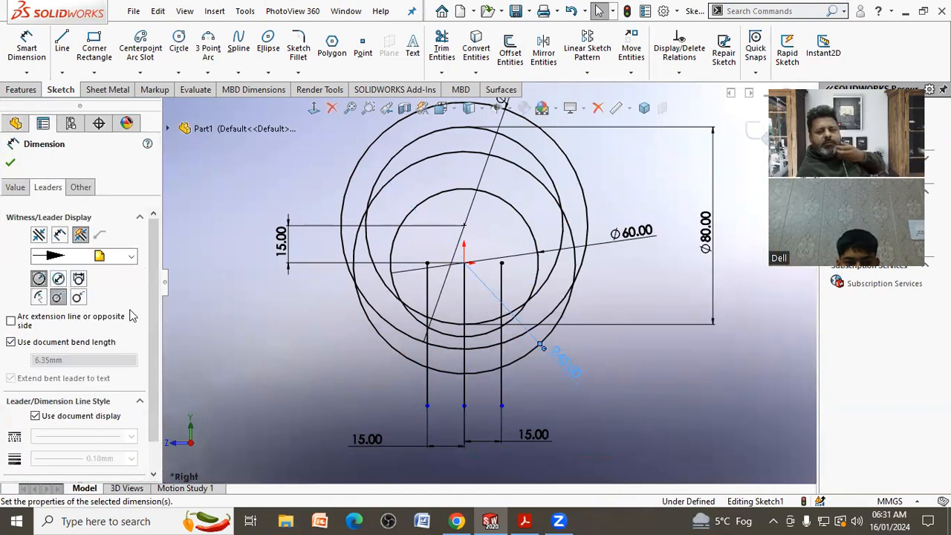
left_click(266, 357)
Change the display of the innermost 60 mm circle's diameter dimension to a radius.
left_click(628, 237)
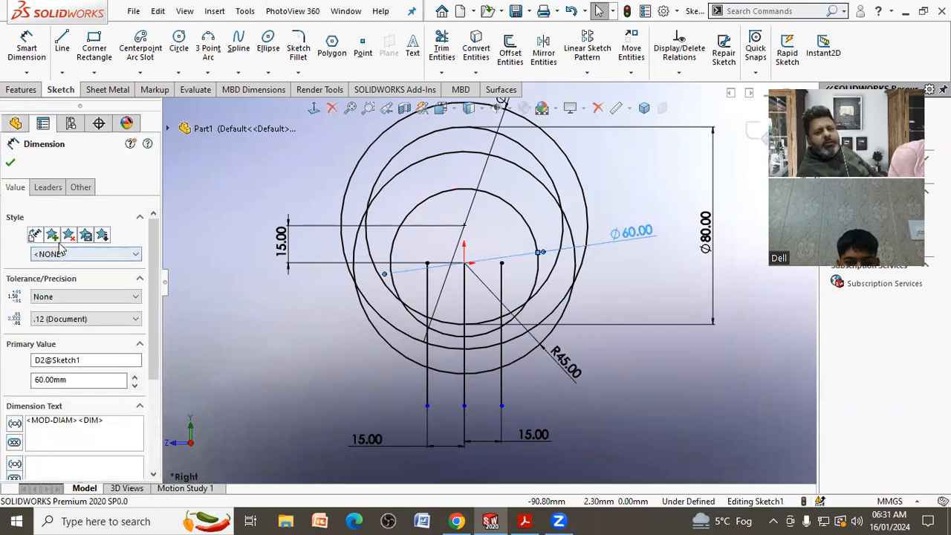
left_click(47, 188)
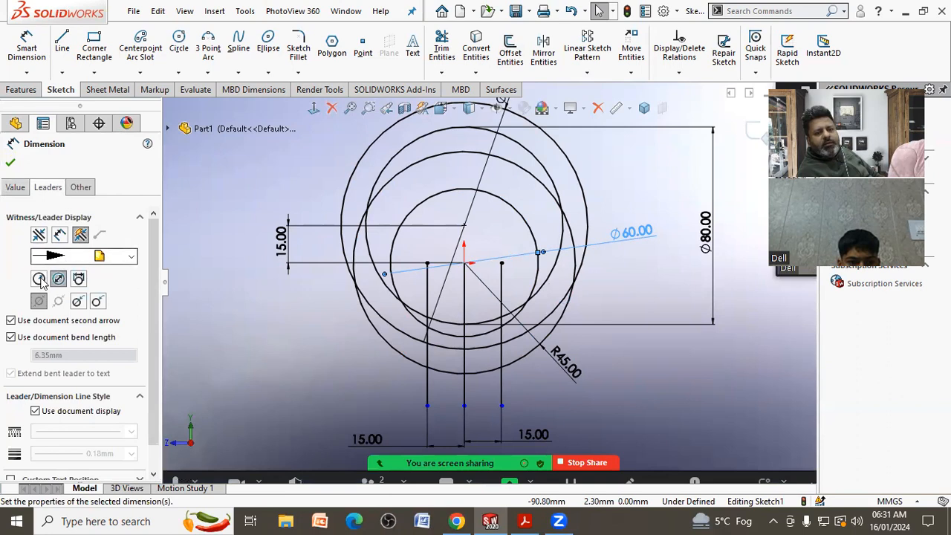
left_click(38, 279)
left_click(263, 279)
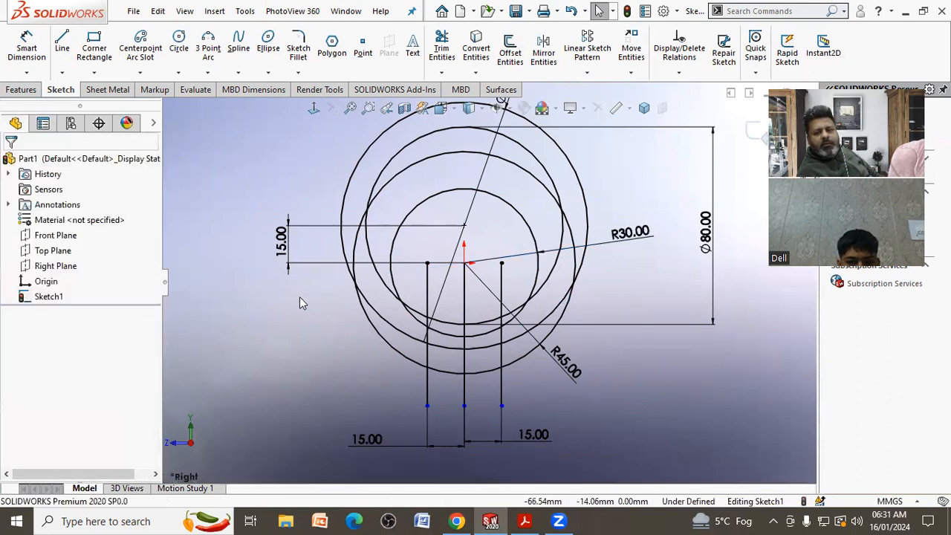
Show the 80 mm circle's diameter dimension as a radius and place it outside the circles at their lower left.
left_click(704, 231)
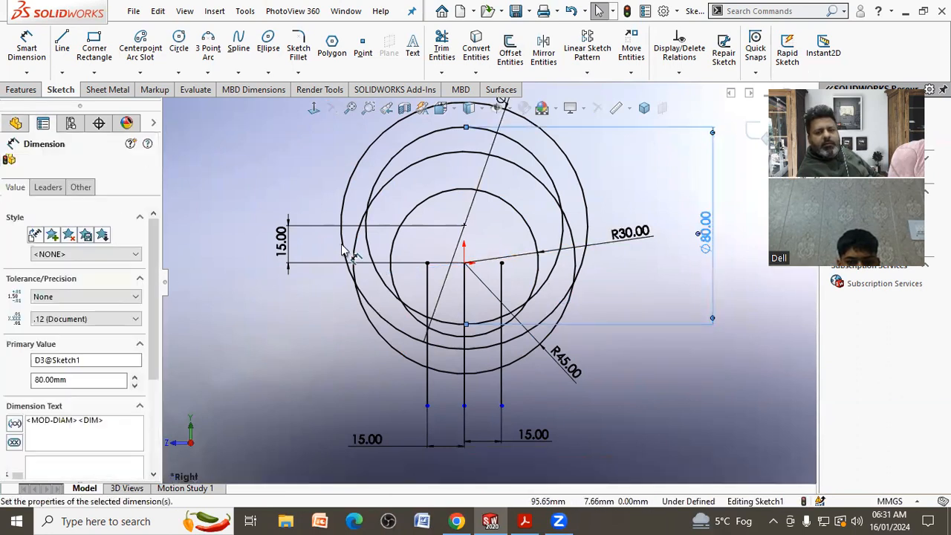
left_click(47, 187)
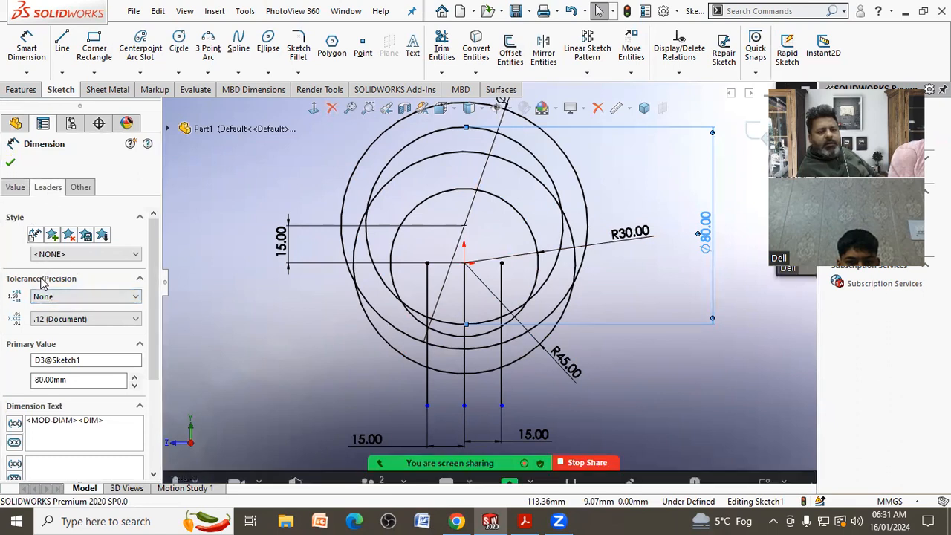
left_click(38, 279)
left_click_drag(702, 232, 310, 354)
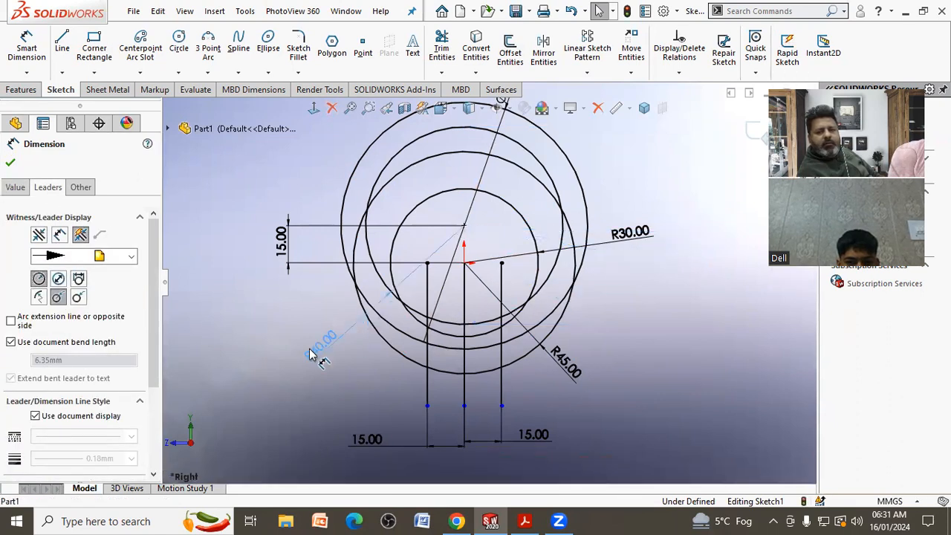
left_click(273, 301)
Move the 100 mm diameter dimension outside the largest circle, to its upper right.
scroll(483, 256, "up", 3)
scroll(553, 170, "down", 1)
scroll(541, 176, "down", 1)
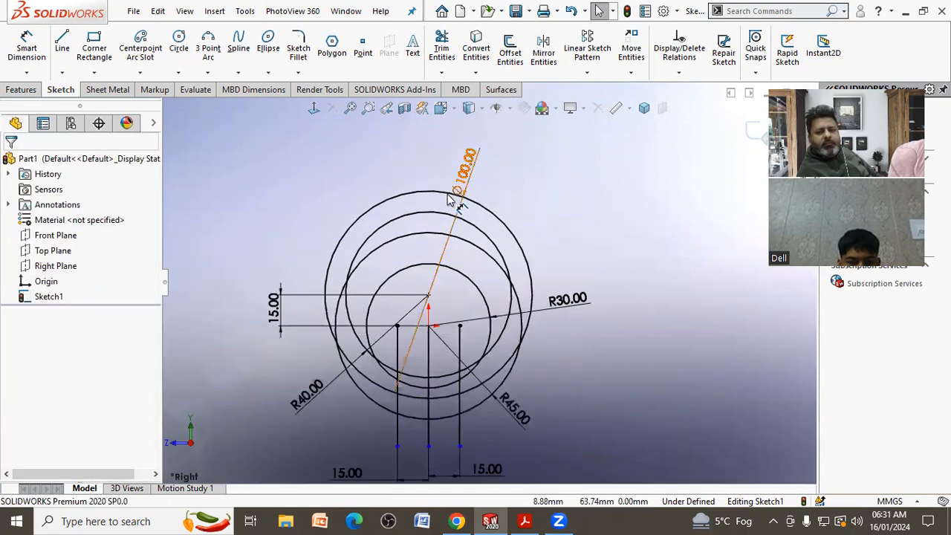
mouse_move(487, 189)
left_mouse_down()
mouse_move(547, 191)
mouse_move(556, 250)
mouse_move(548, 246)
left_mouse_up()
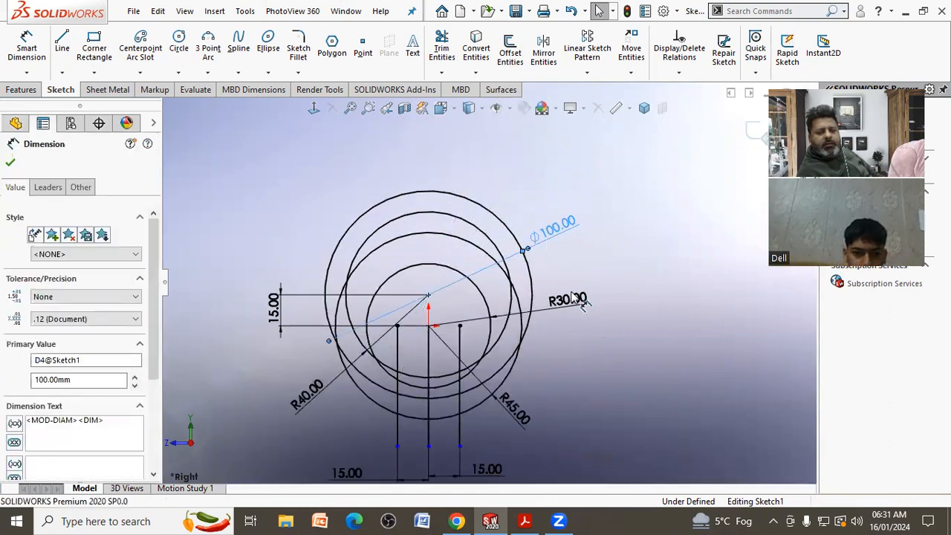
Compare with the PDF reference drawing and, in SOLIDWORKS, move the R30 dimension to the lower left of the circles, beside R40.
left_click(514, 521)
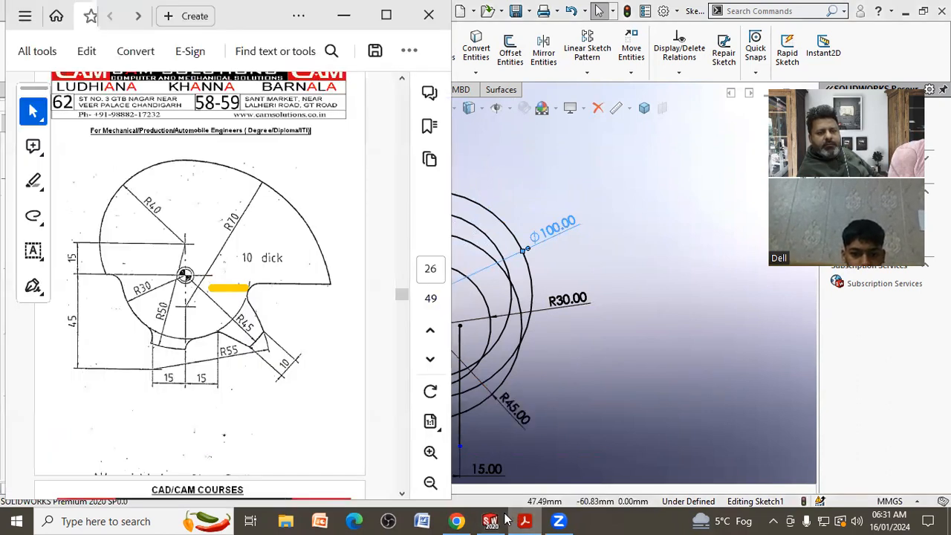
left_click(490, 521)
left_click_drag(359, 397, 324, 410)
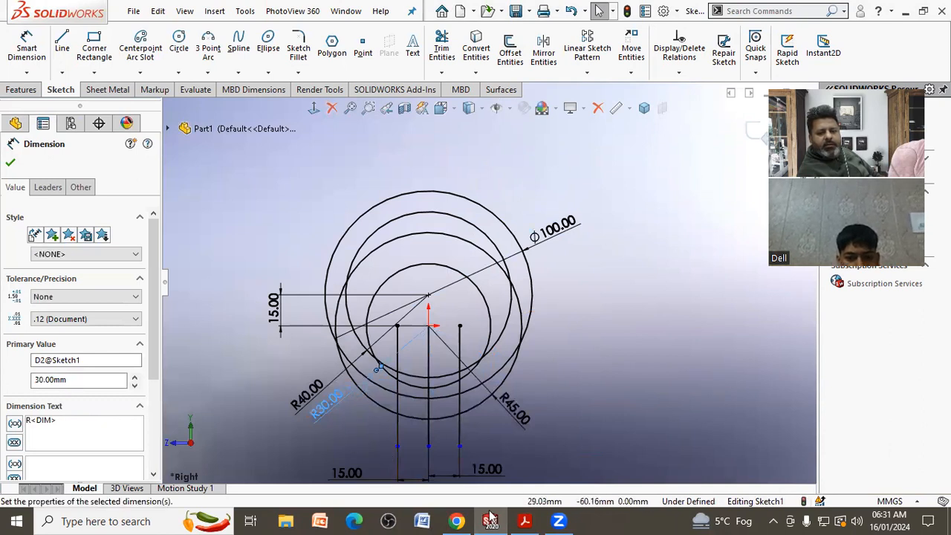
left_click(526, 520)
left_click(525, 521)
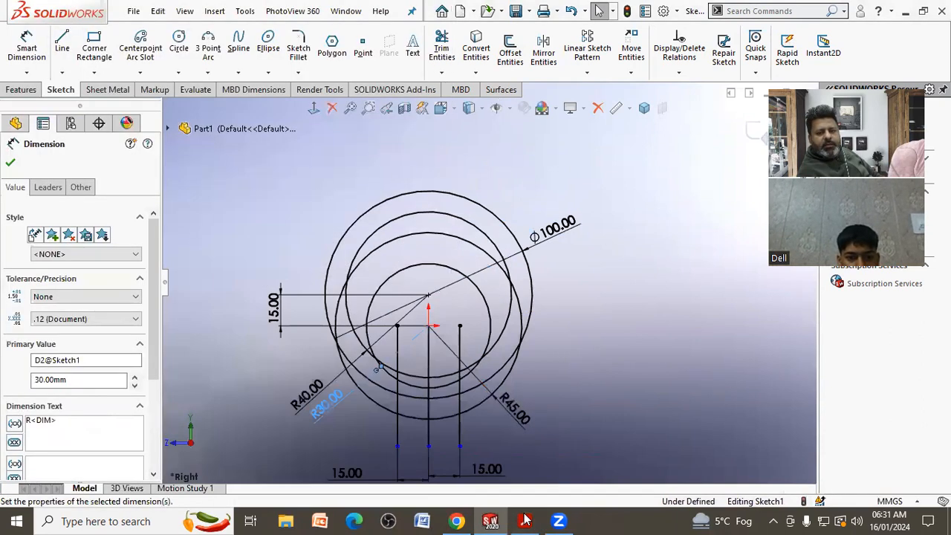
left_click(528, 520)
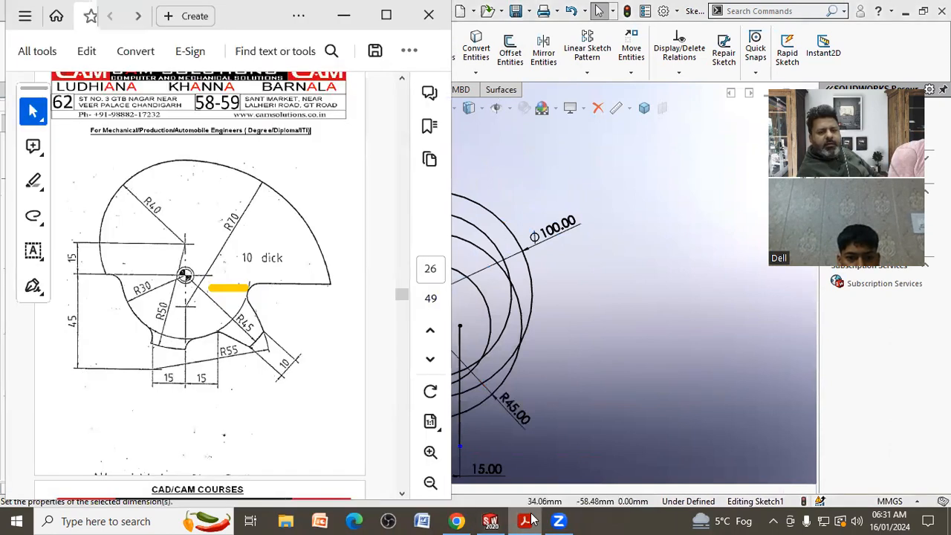
left_click(527, 521)
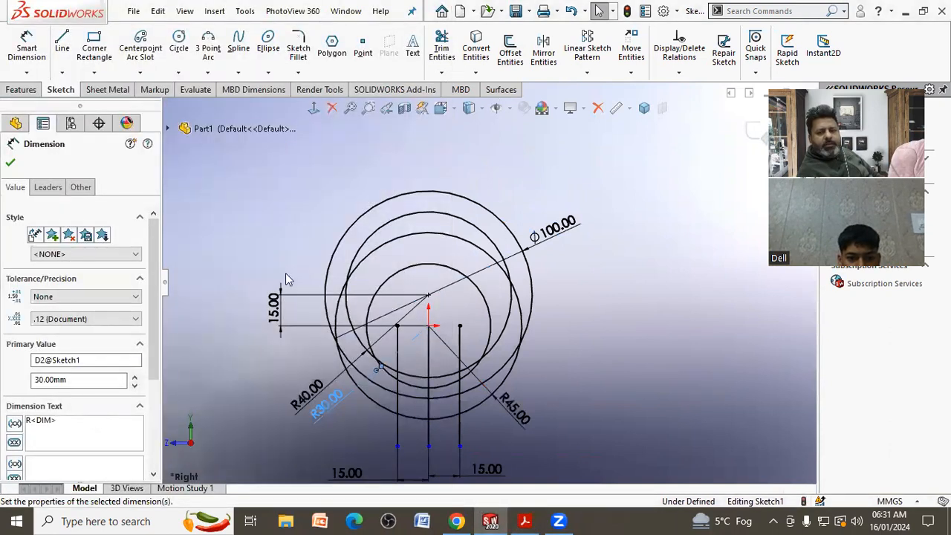
Show the 100 mm circle's diameter dimension as a radius and place it below the circles near the left vertical line.
scroll(337, 179, "down", 2)
scroll(461, 192, "up", 4)
left_click(571, 268)
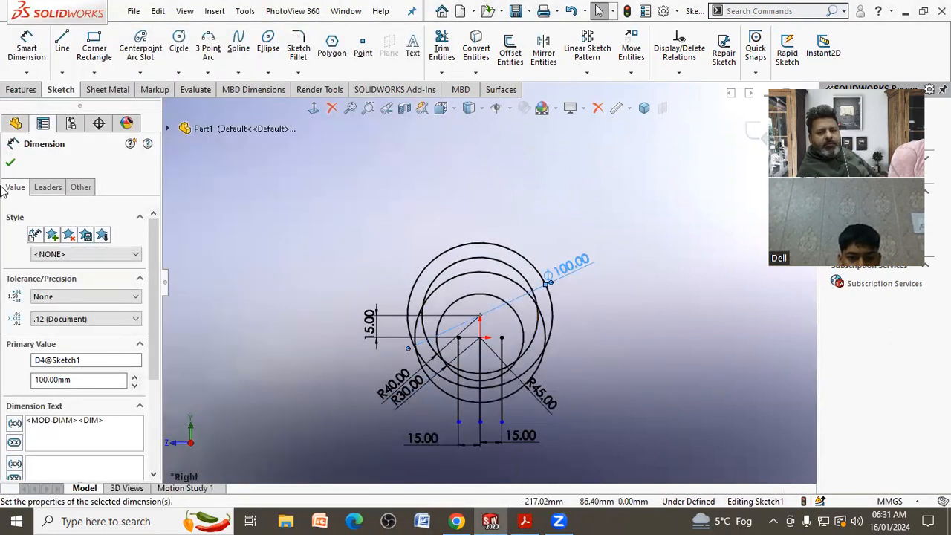
left_click(58, 297)
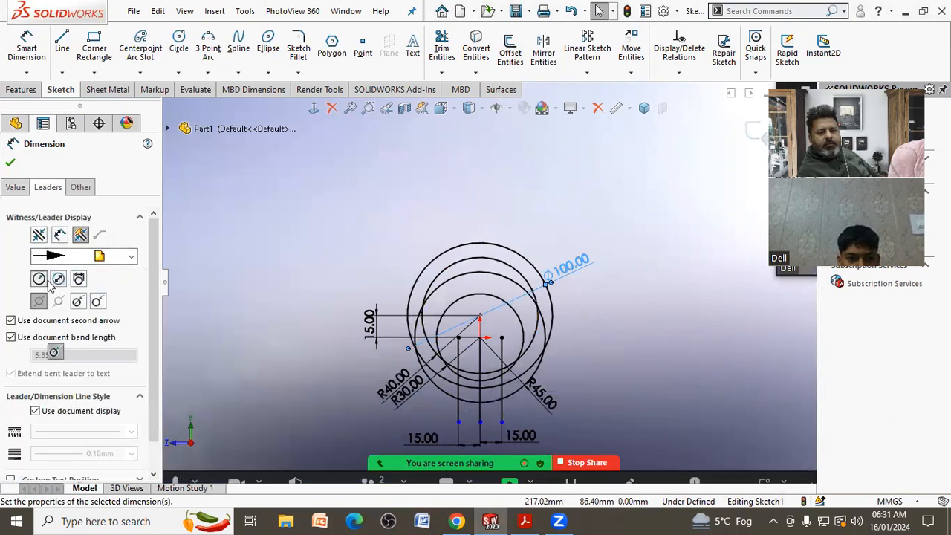
left_click_drag(512, 375, 464, 421)
left_click(293, 412)
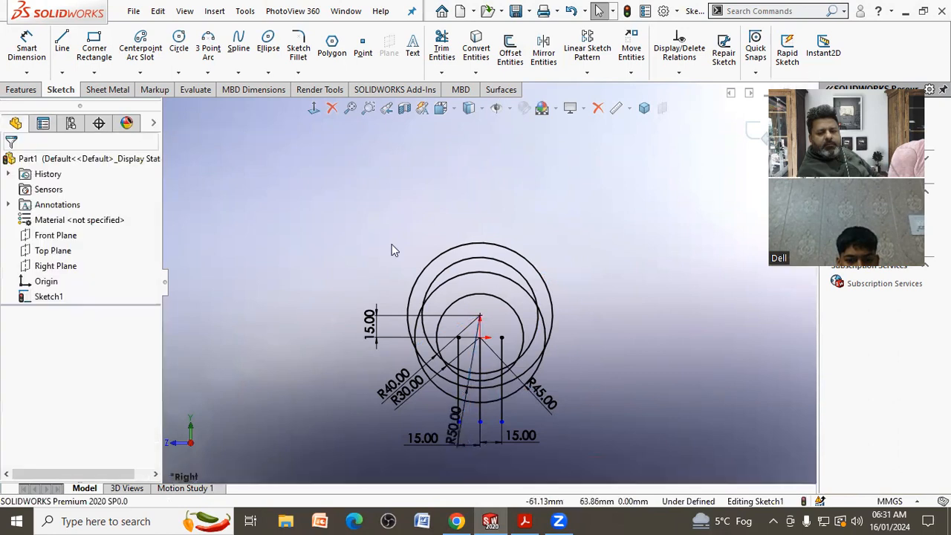
Move the R50 dimension text between the left and centre vertical lines.
scroll(392, 250, "up", 1)
scroll(526, 272, "down", 5)
scroll(526, 272, "down", 1)
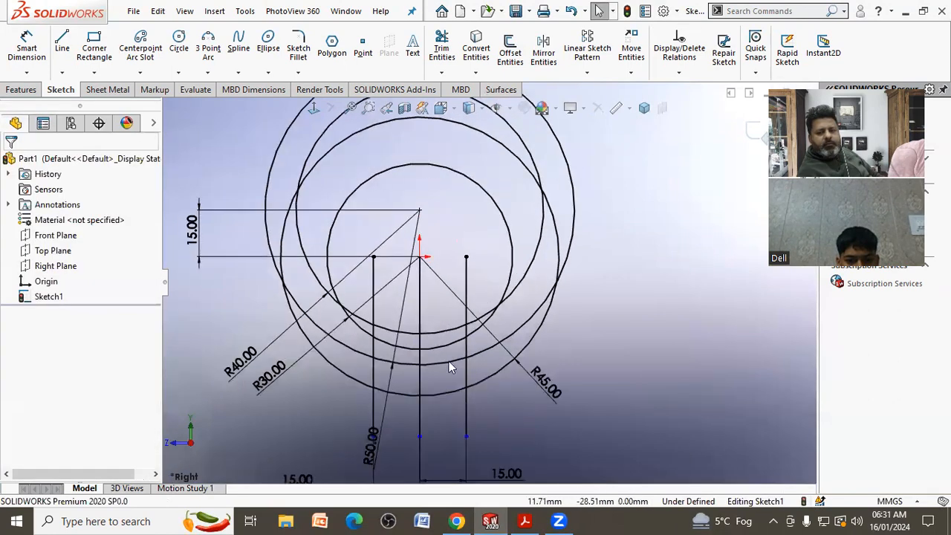
mouse_move(371, 446)
left_mouse_down()
mouse_move(389, 441)
mouse_move(396, 408)
left_mouse_up()
left_click(626, 331)
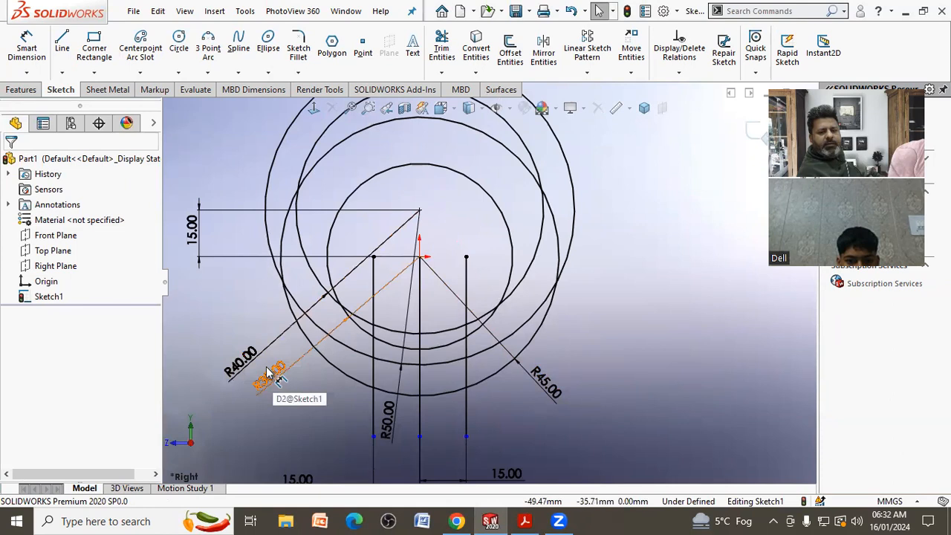
Compare with the PDF reference drawing and move the R40 dimension outside the circles at their upper left.
left_click_drag(245, 364, 249, 327)
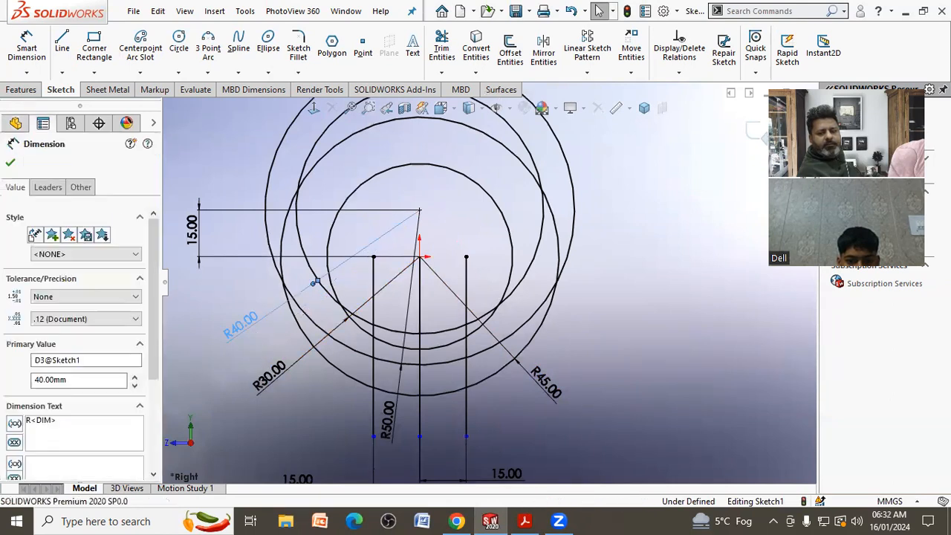
left_click(523, 520)
left_click(524, 520)
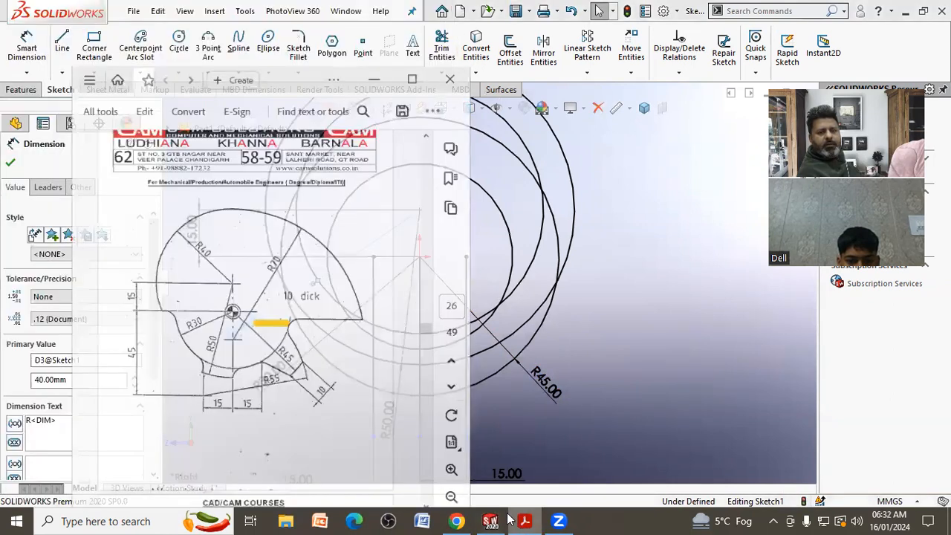
left_click_drag(246, 321, 282, 107)
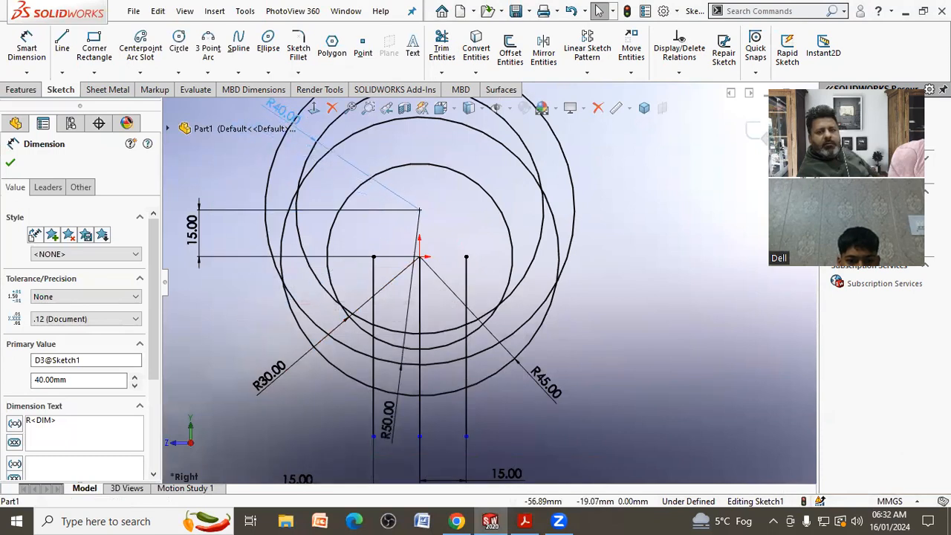
scroll(361, 335, "up", 3)
left_click(572, 234)
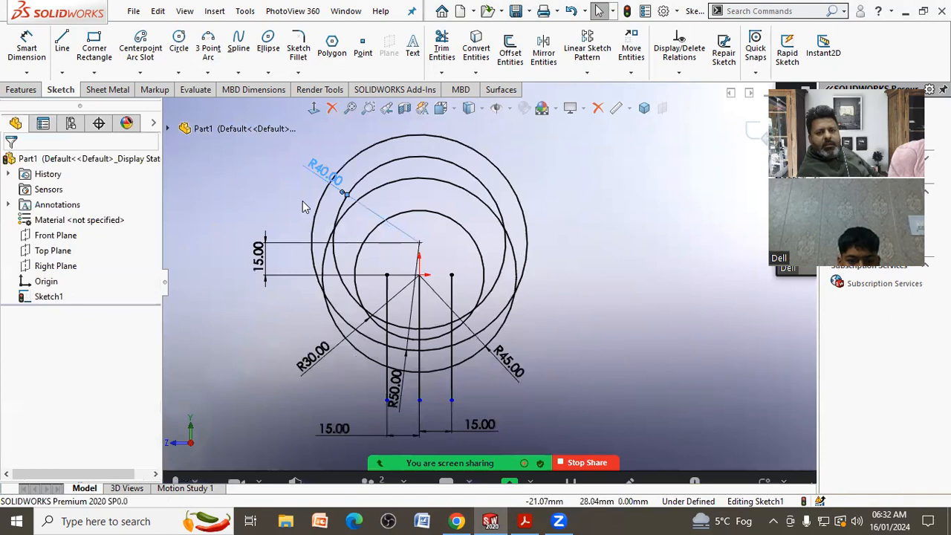
left_click_drag(324, 172, 310, 160)
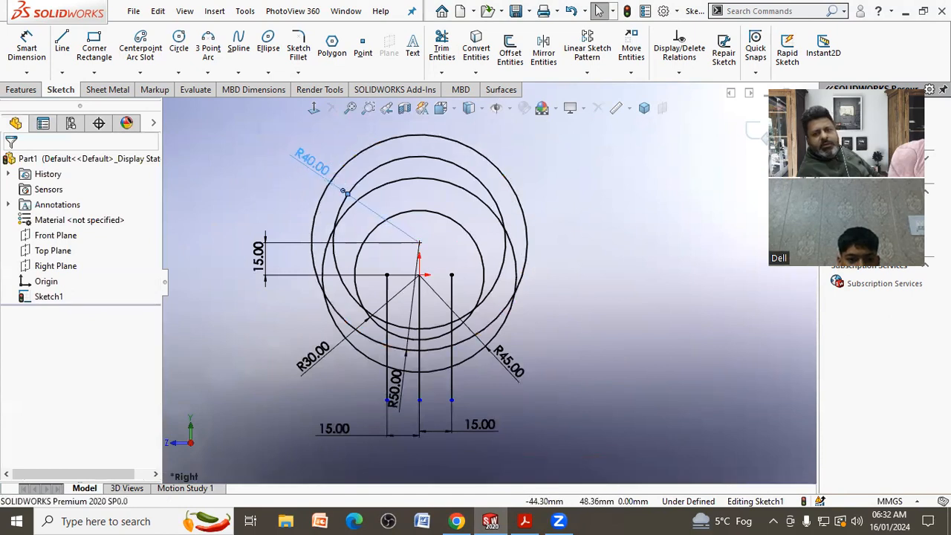
left_click(569, 219)
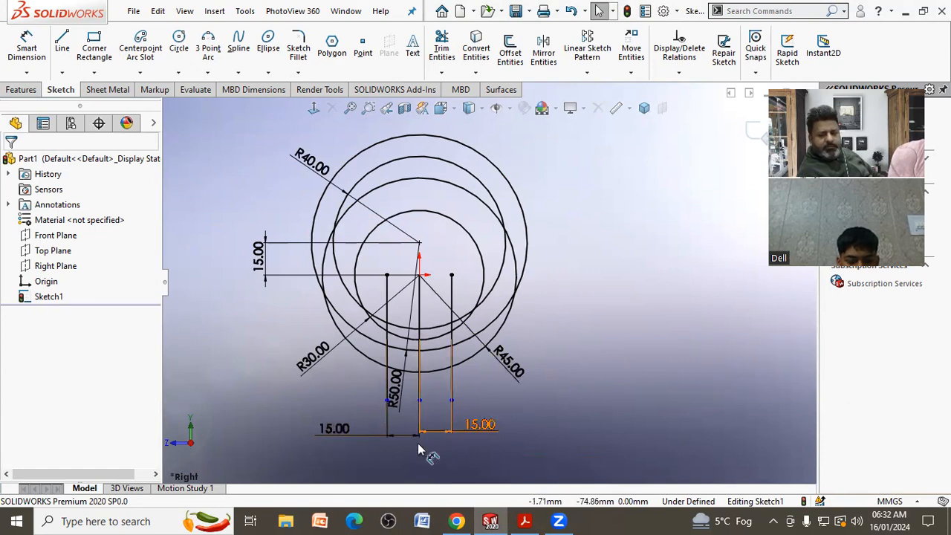
Check the lower dimensions in the PDF reference drawing and, back in SOLIDWORKS, dimension the left vertical line's length as 45 mm.
left_click(527, 521)
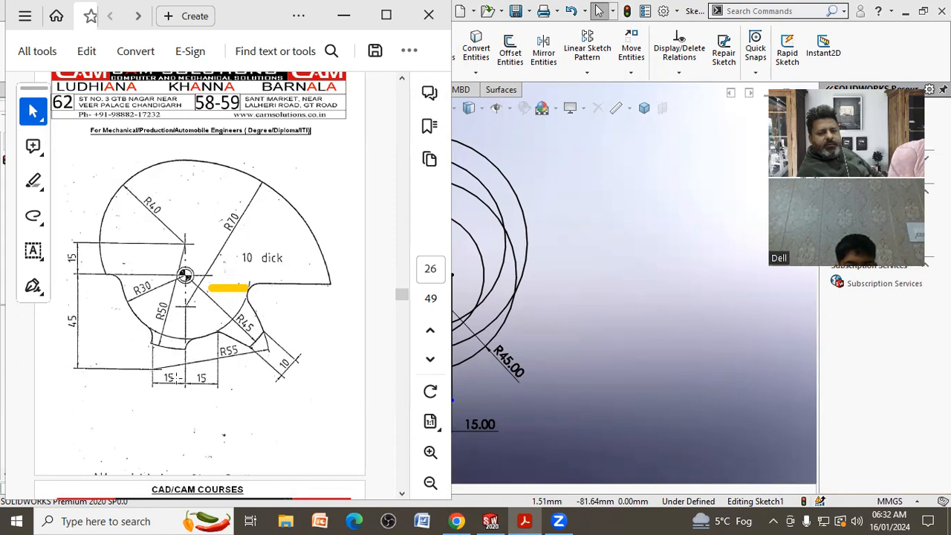
left_click(576, 318)
scroll(575, 318, "up", 2)
scroll(421, 370, "down", 2)
scroll(357, 324, "down", 1)
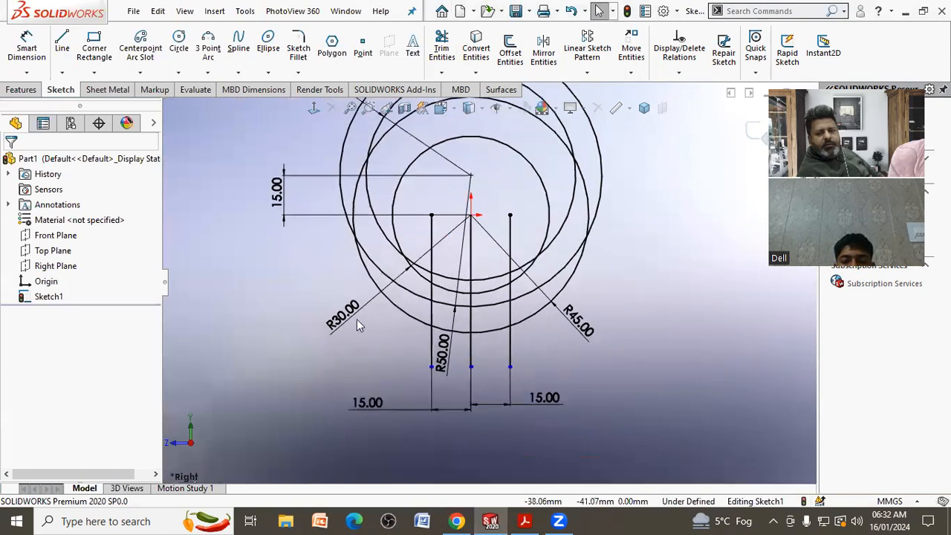
left_click(29, 67)
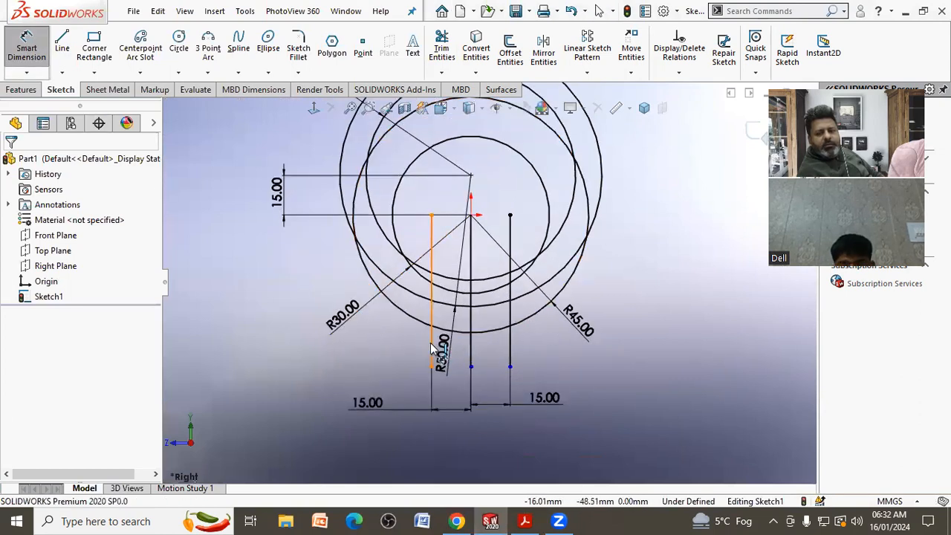
left_click(432, 319)
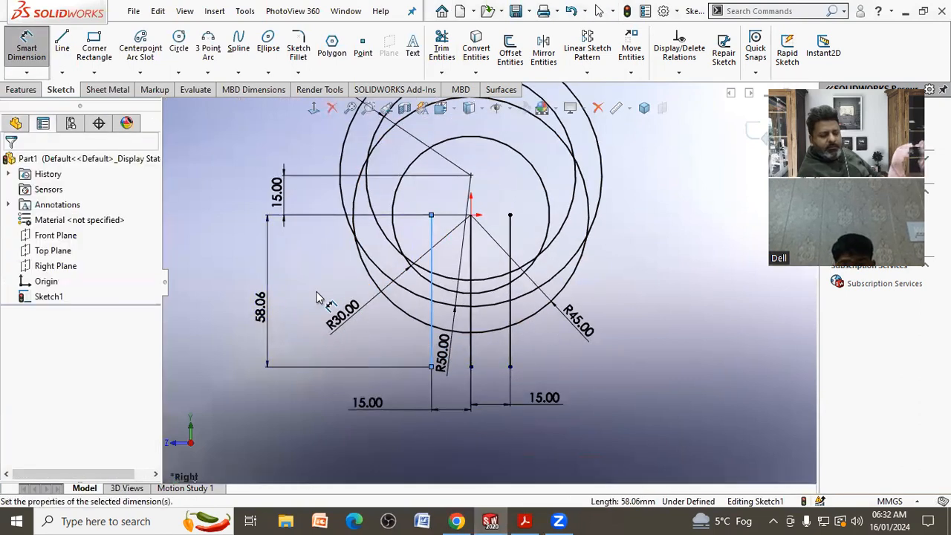
left_click(260, 305)
type("45")
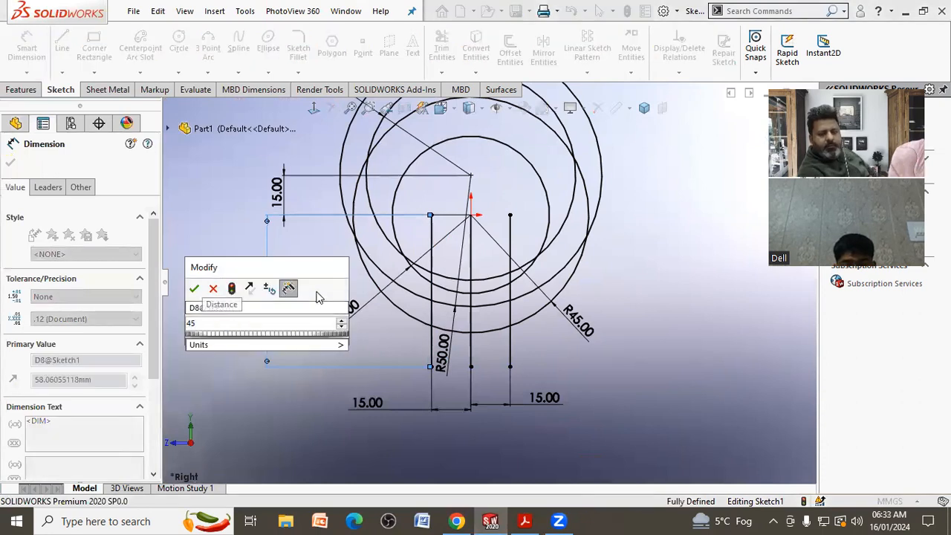
key("Return")
left_click(209, 353)
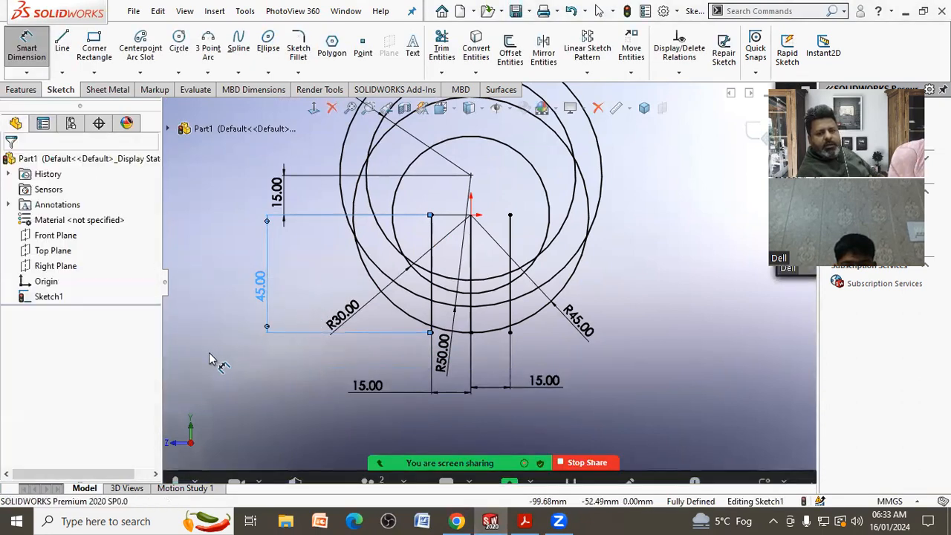
Draw a 110 mm diameter circle centred on the lower end of the left vertical line.
left_click(178, 45)
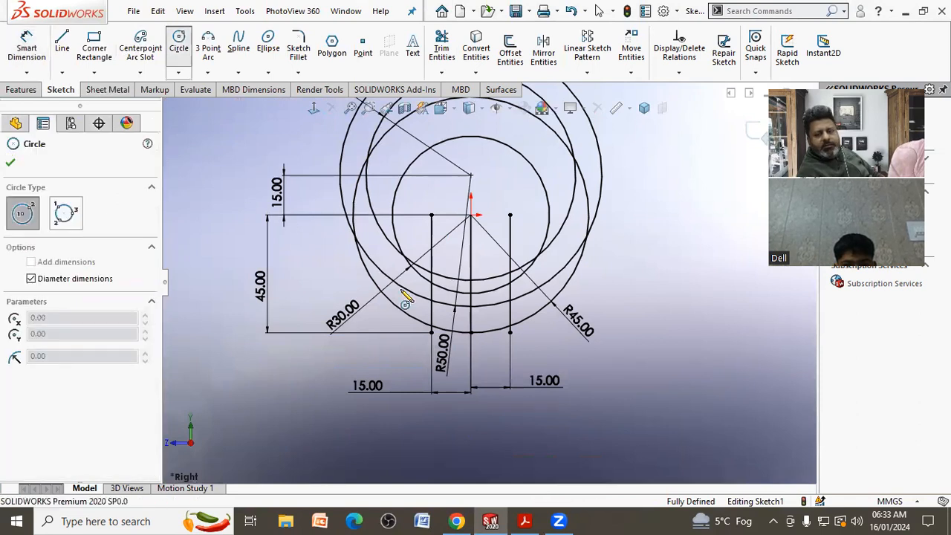
left_click(431, 331)
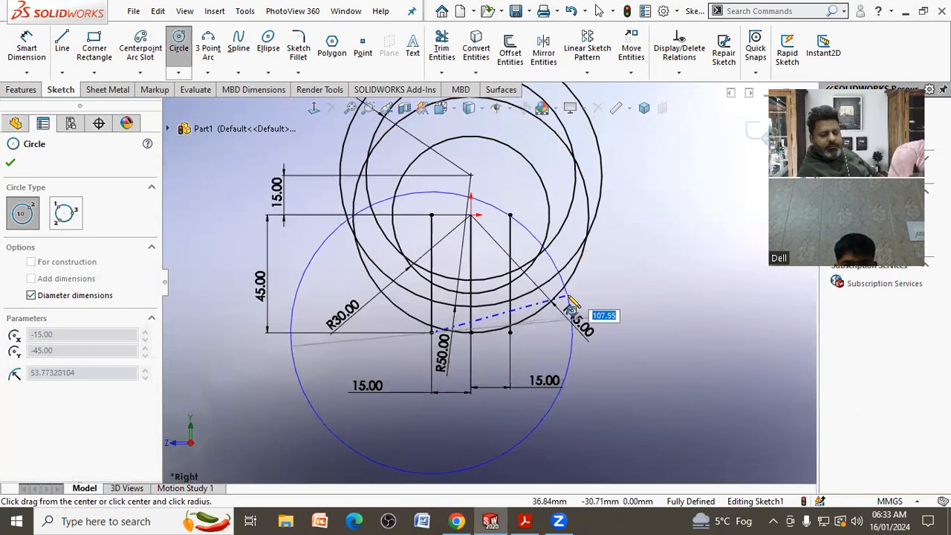
type("110")
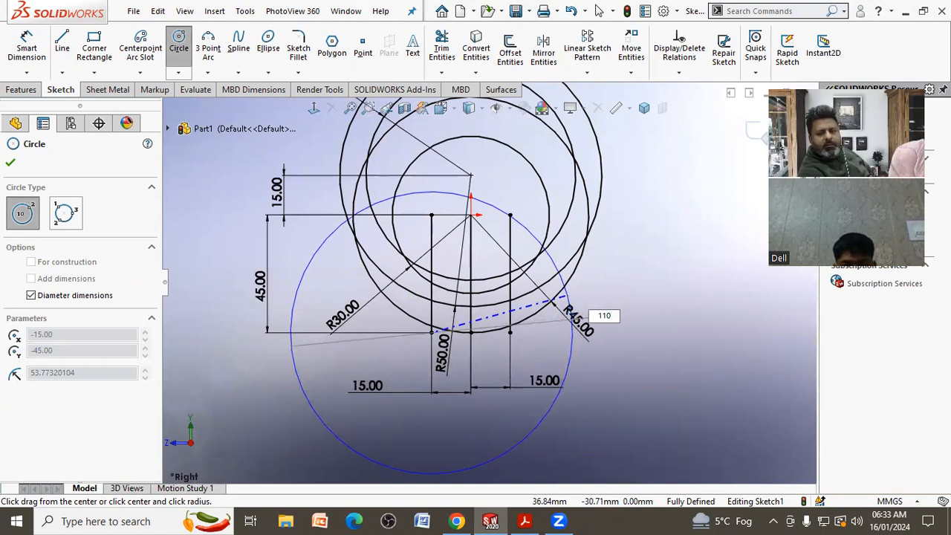
key("Return")
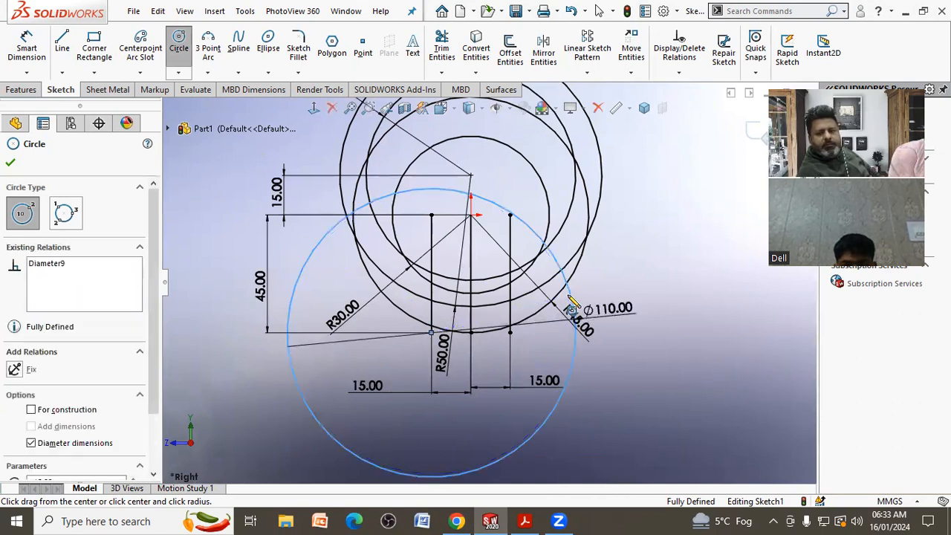
right_click(684, 219)
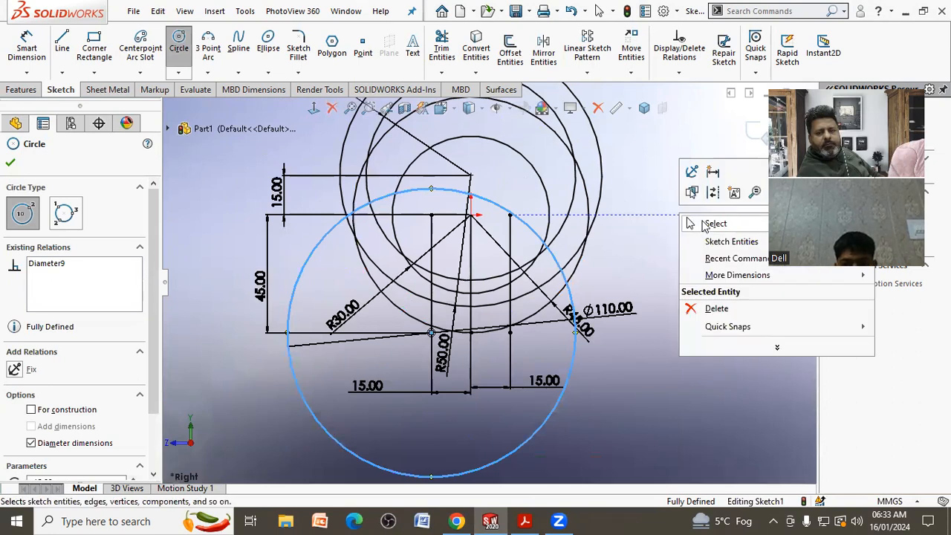
left_click(694, 221)
Show the 110 mm circle's diameter dimension as a radius and move its text lower, outside the circle.
left_click(621, 314)
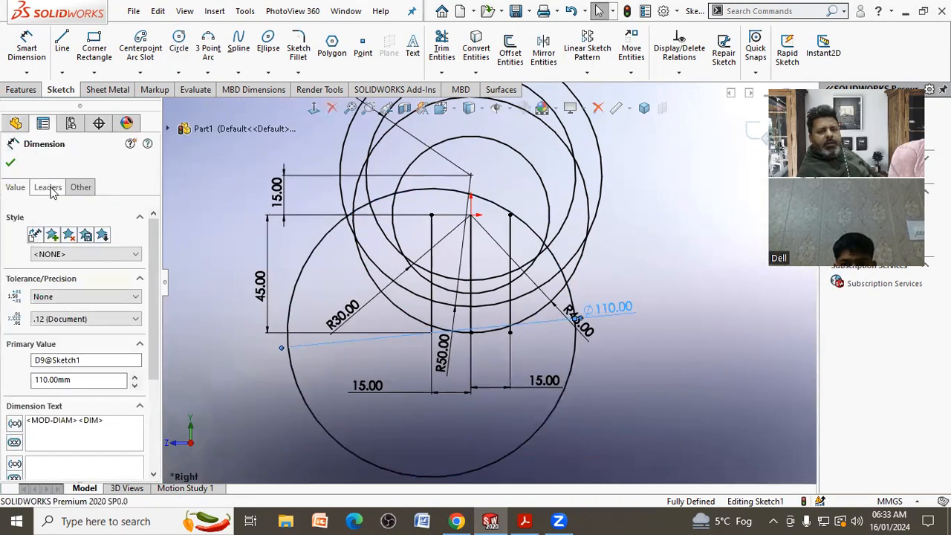
left_click(39, 279)
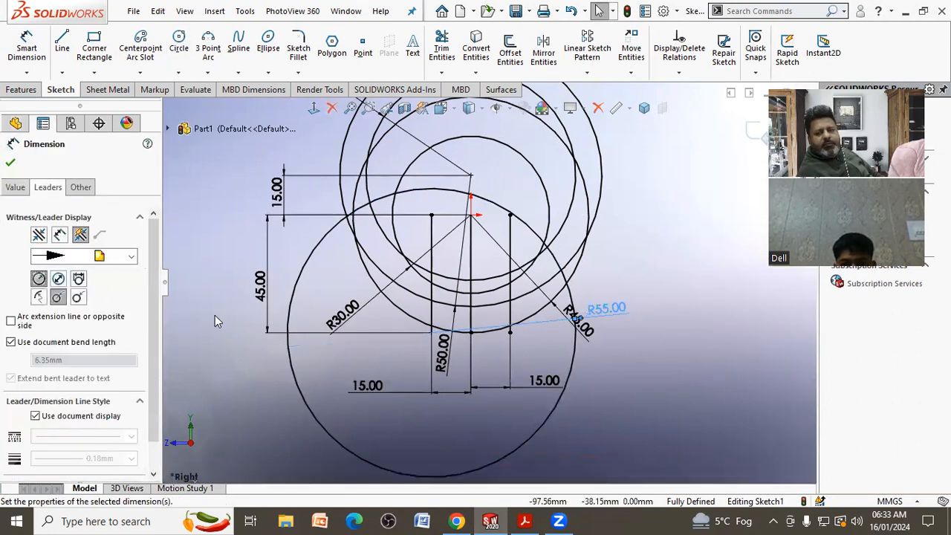
left_click(215, 317)
left_click_drag(624, 327, 621, 386)
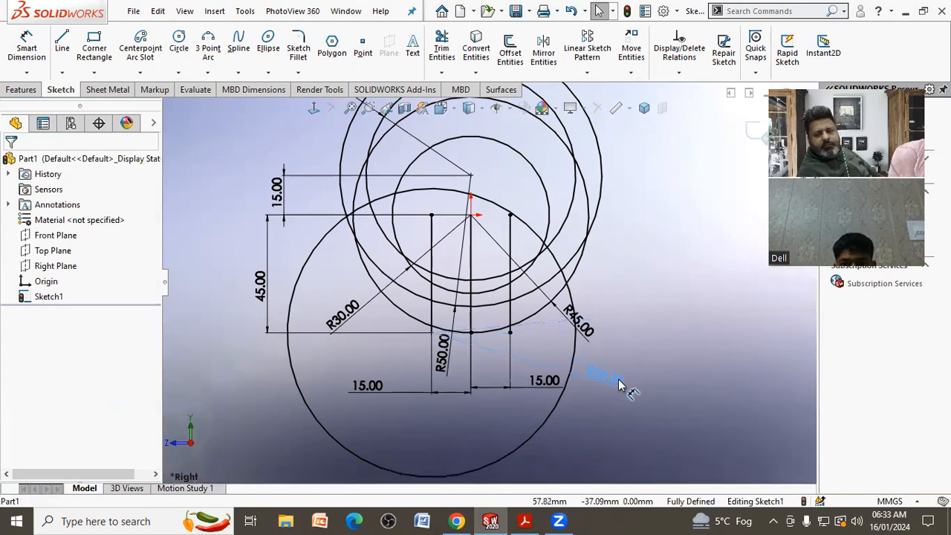
Move the R45 dimension text farther out from the circles, clear of the R55 circle.
left_click(634, 292)
left_click_drag(583, 331, 621, 344)
key("Escape")
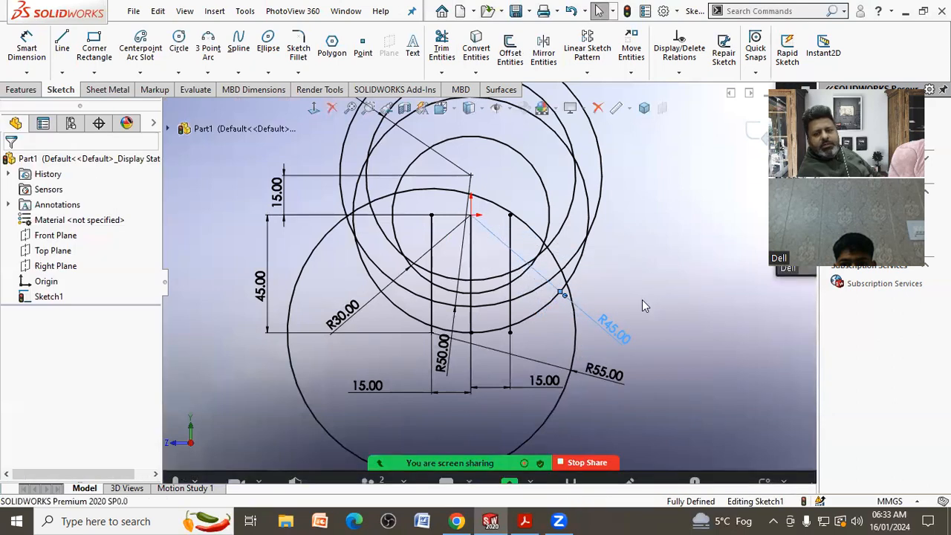
Check the lower-right lug in the PDF reference drawing and, in SOLIDWORKS, draw a slanted line from the R45 circle to the right vertical line at the R30 circle.
scroll(587, 294, "down", 3)
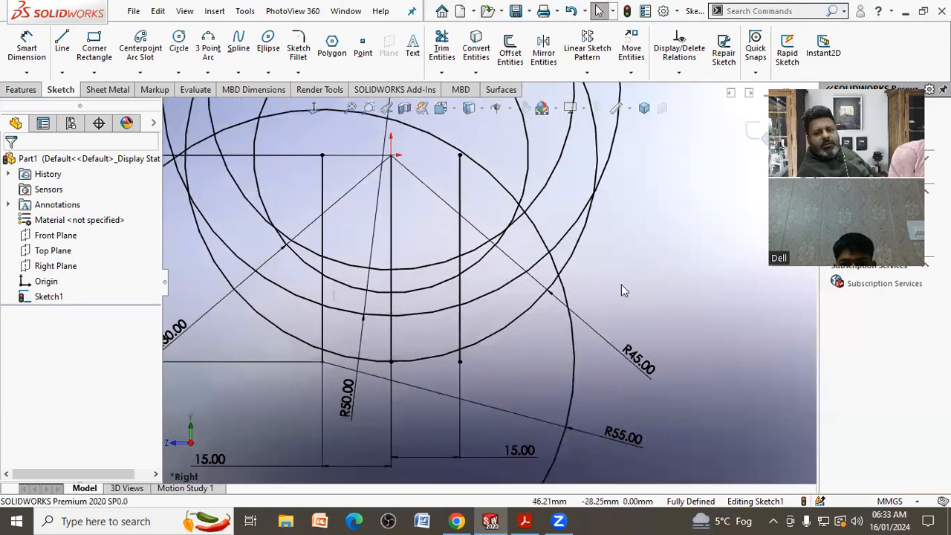
left_click(527, 520)
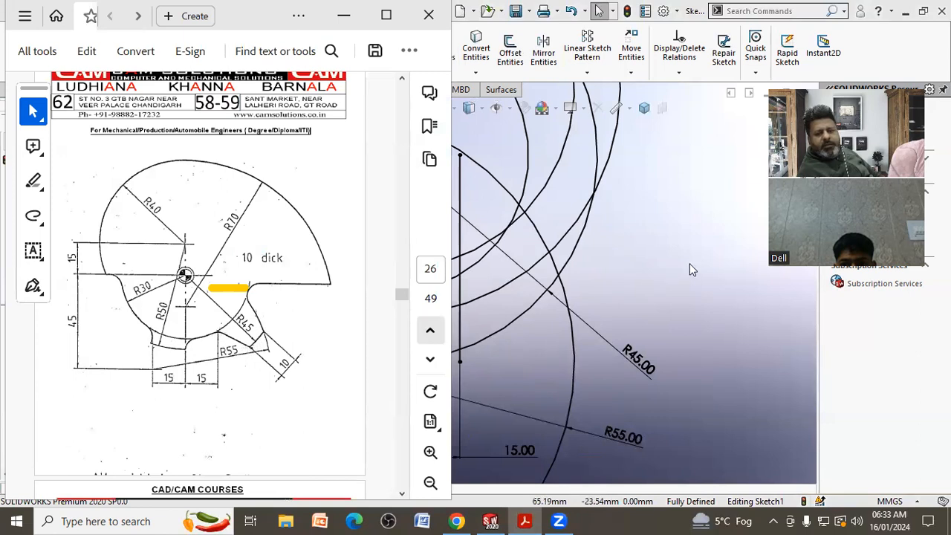
left_click(661, 269)
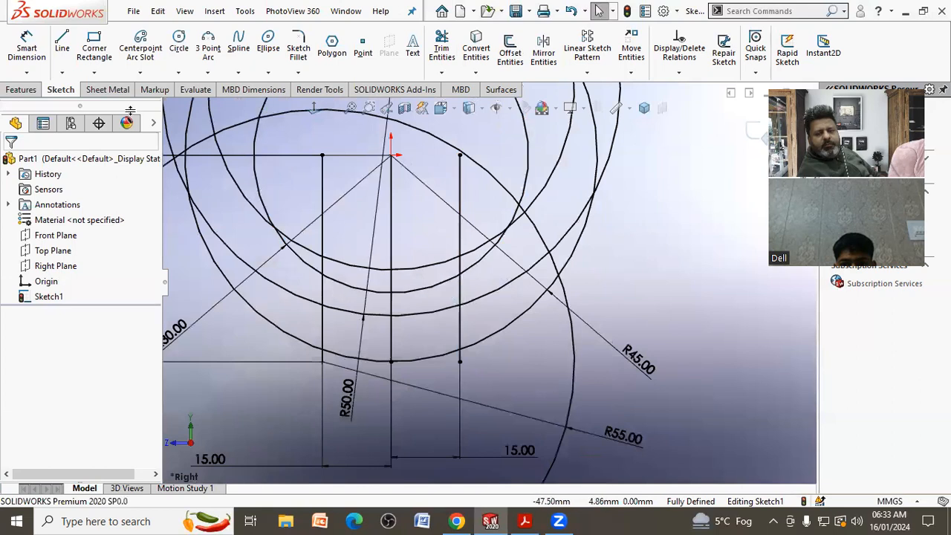
left_click(61, 48)
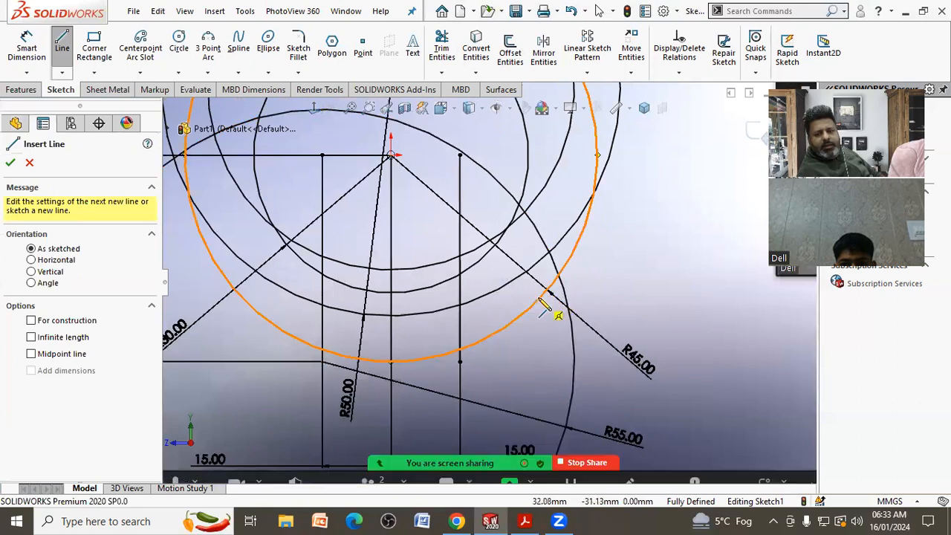
left_click(538, 298)
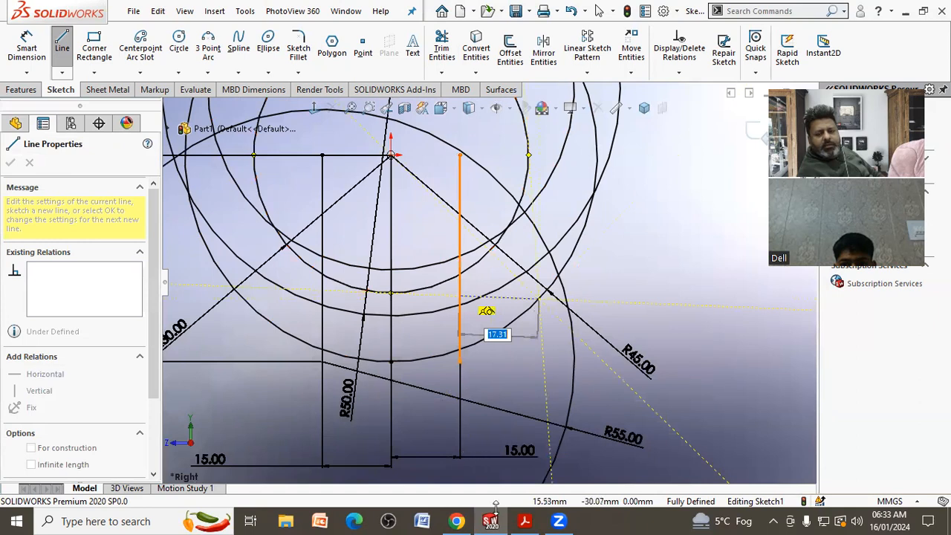
left_click(520, 519)
left_click(521, 520)
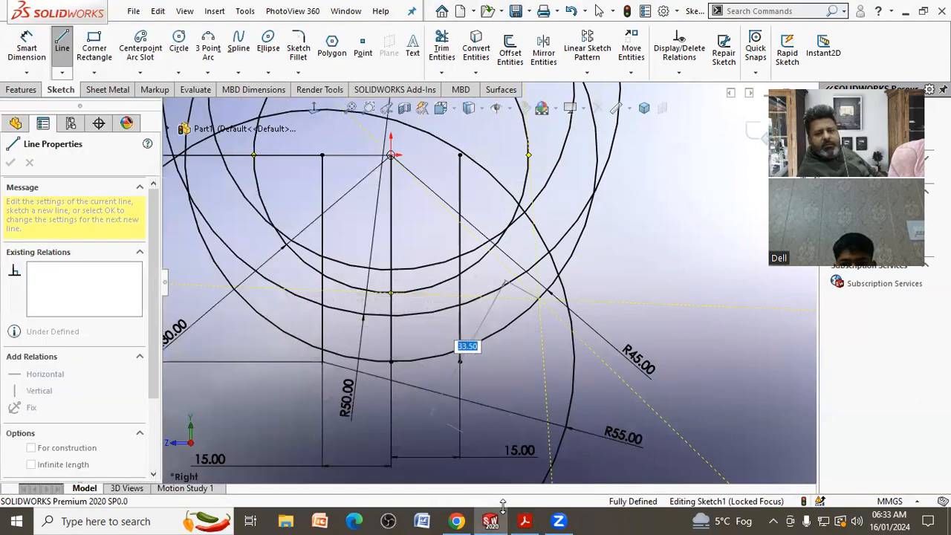
Compare the sketch around the new slanted line with the R45, R55 and 10 mm lug dimensions in the PDF reference drawing.
scroll(450, 399, "up", 2)
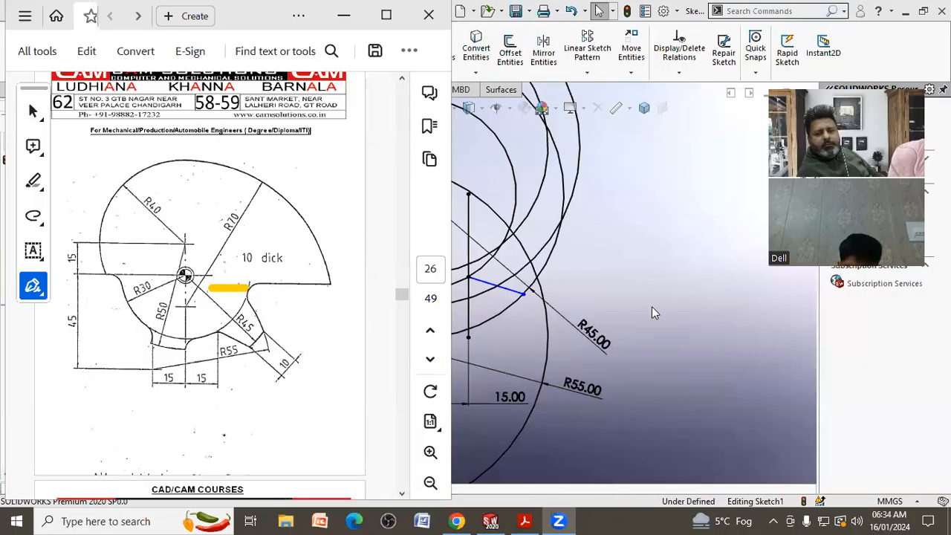
scroll(651, 306, "up", 2)
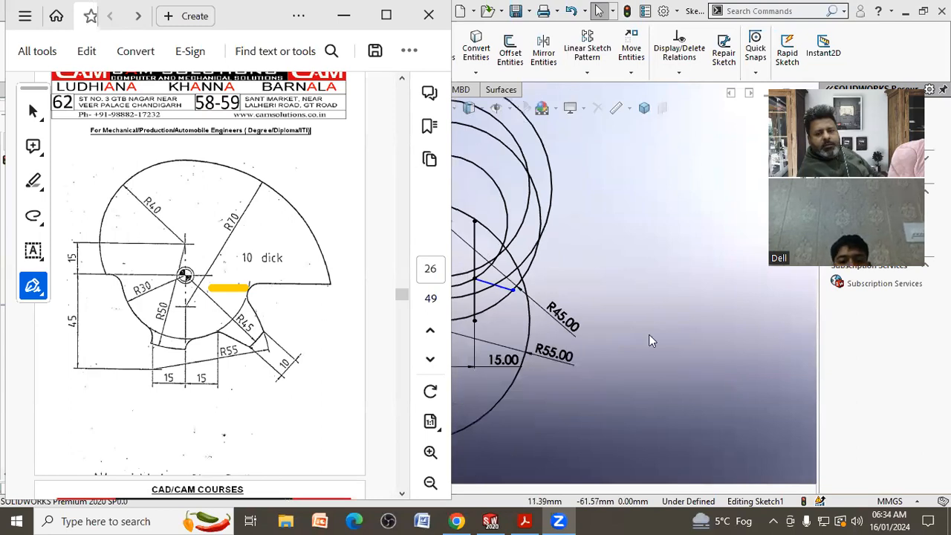
scroll(467, 246, "up", 2)
scroll(458, 245, "down", 2)
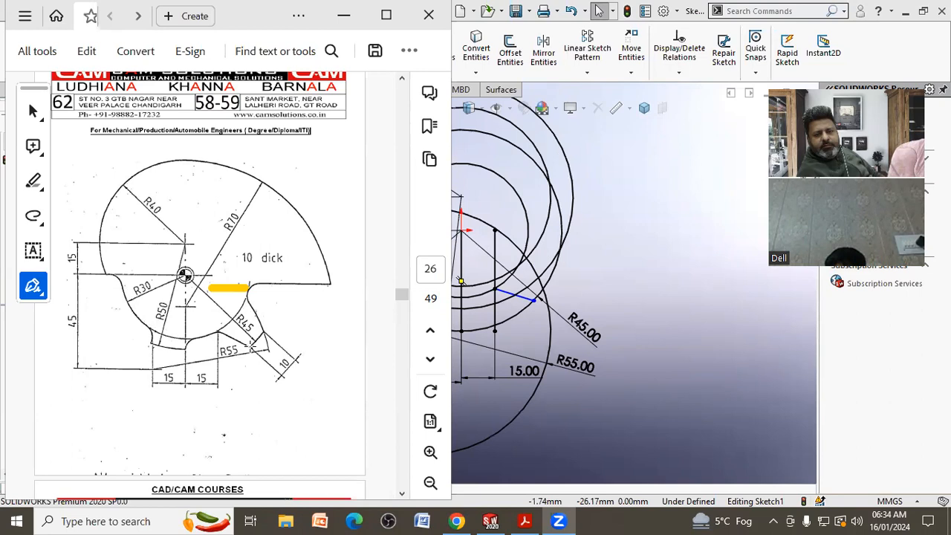
scroll(511, 326, "down", 2)
scroll(661, 278, "up", 2)
scroll(564, 290, "down", 2)
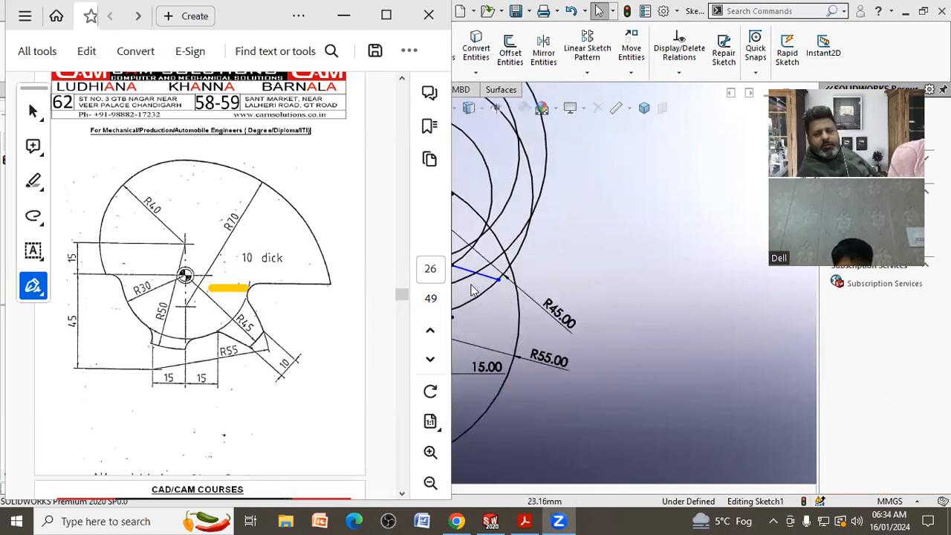
scroll(554, 290, "up", 2)
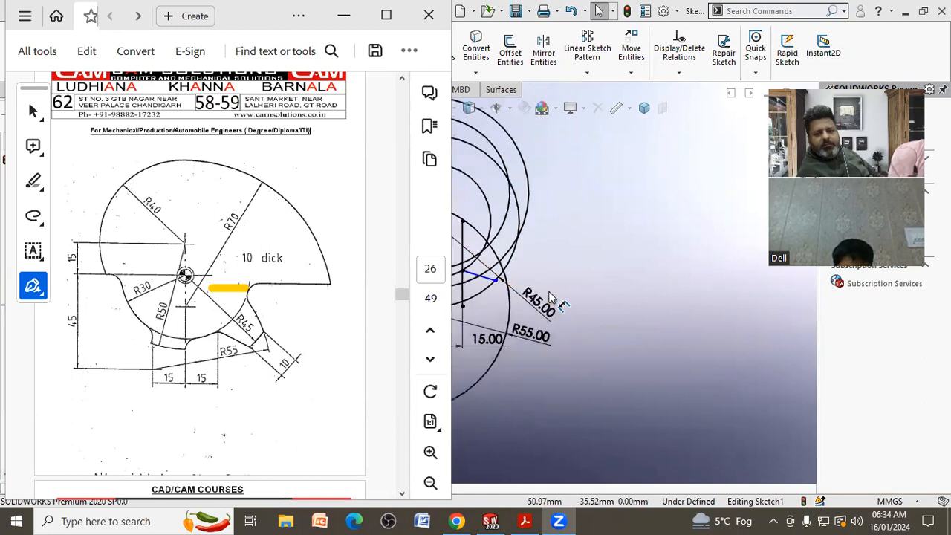
left_click(343, 14)
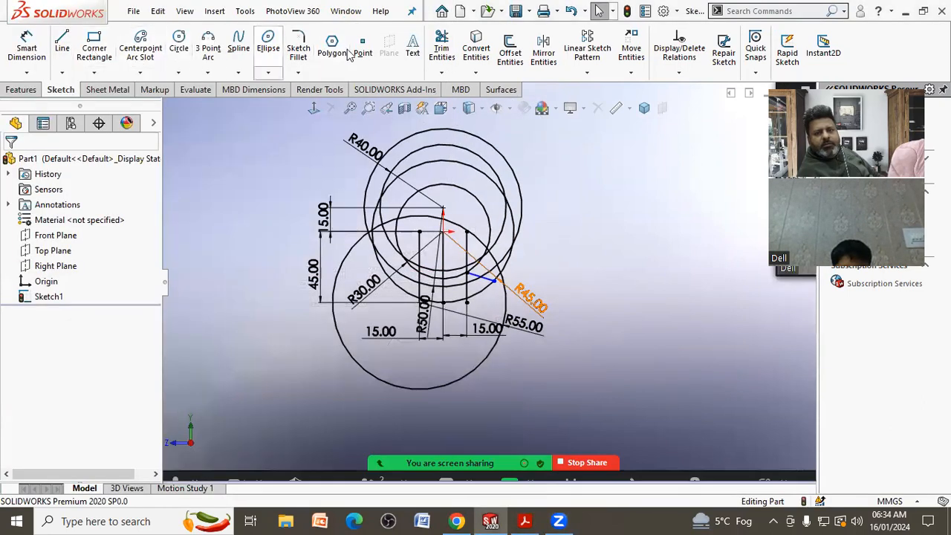
Trim the R55 circle down to the short arc between the R30 and R45 circles at the lower-right lug.
left_click(442, 49)
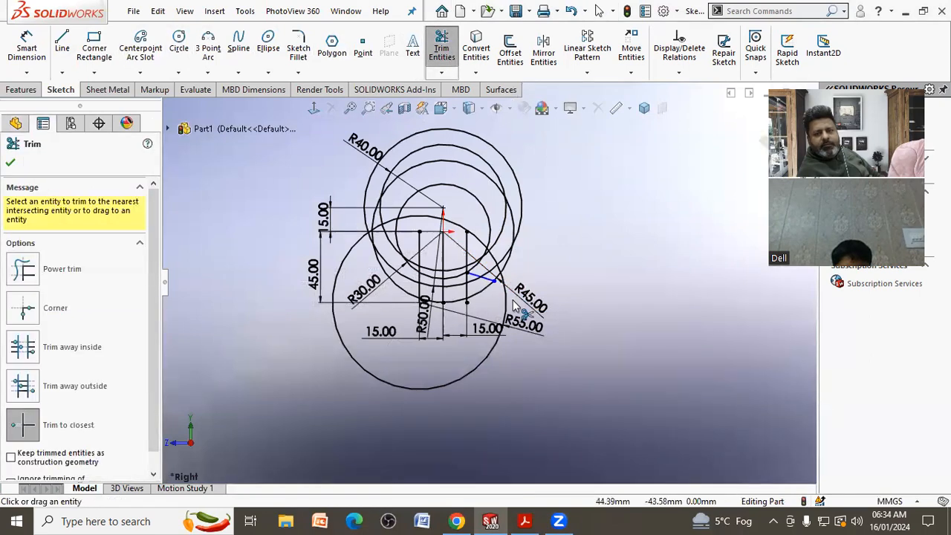
left_click(511, 316)
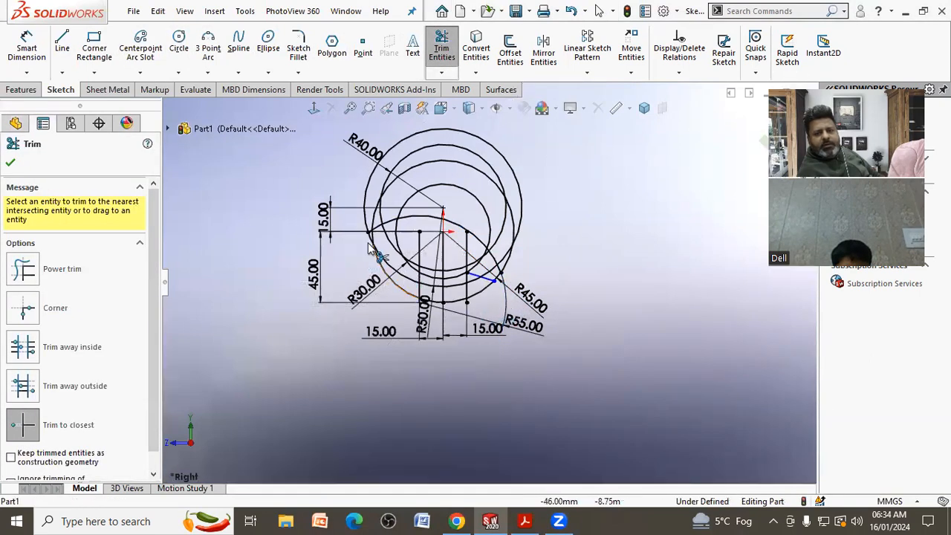
scroll(371, 249, "down", 6)
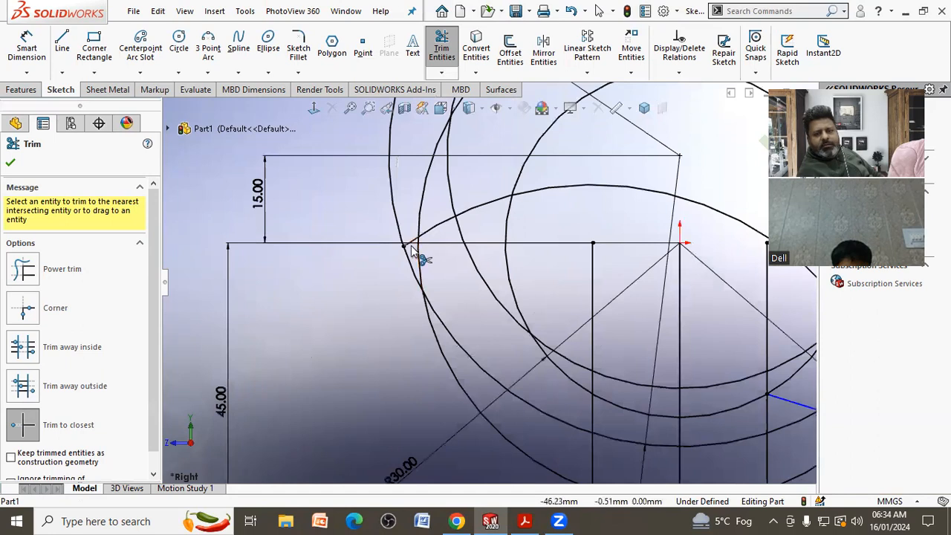
left_click(453, 223)
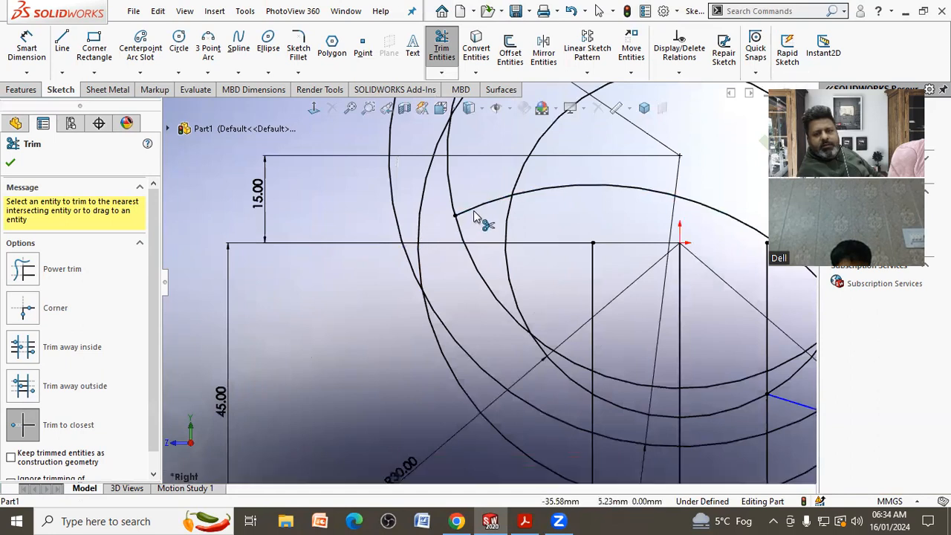
left_click(552, 188)
Dimension the distance between the slanted line's outer end and the R55 arc's outer end as 10 mm.
scroll(552, 189, "up", 4)
scroll(678, 309, "down", 2)
scroll(657, 349, "down", 2)
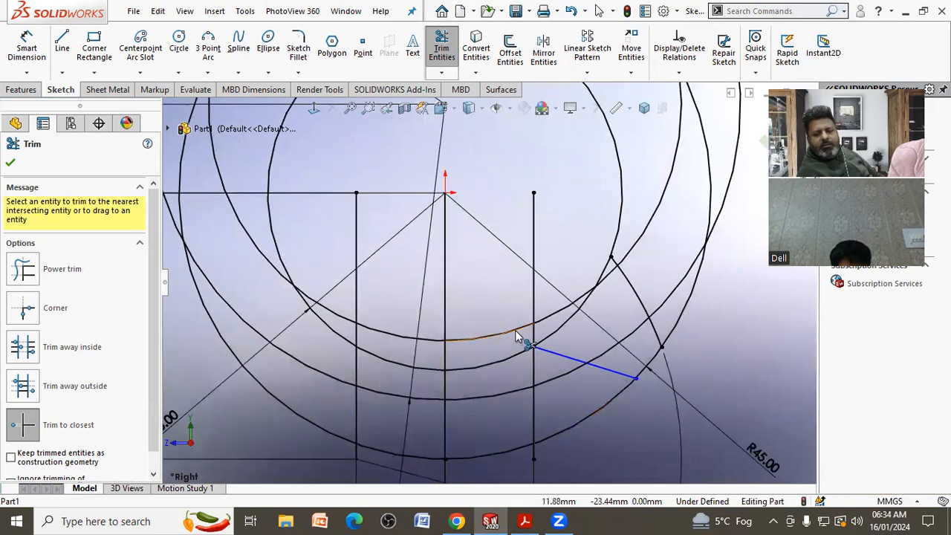
left_click(27, 46)
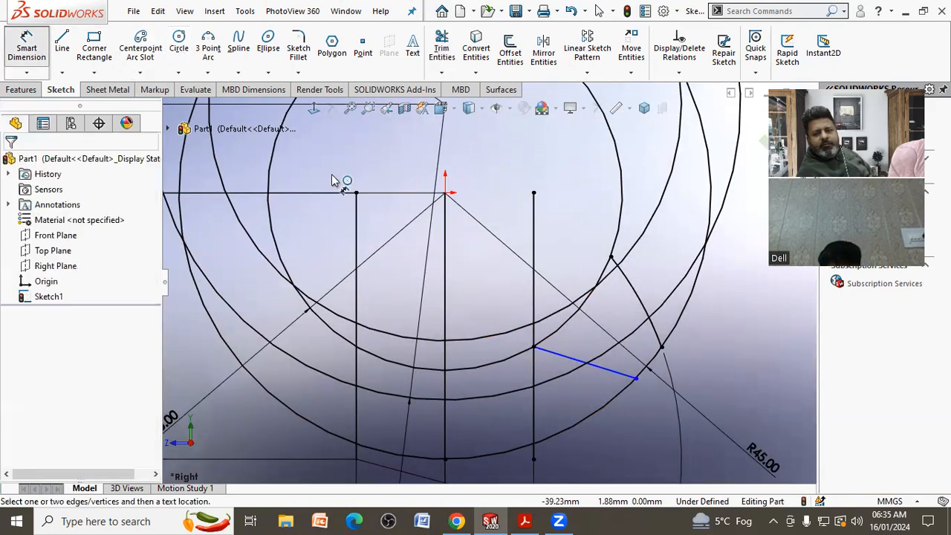
left_click(635, 378)
left_click(660, 349)
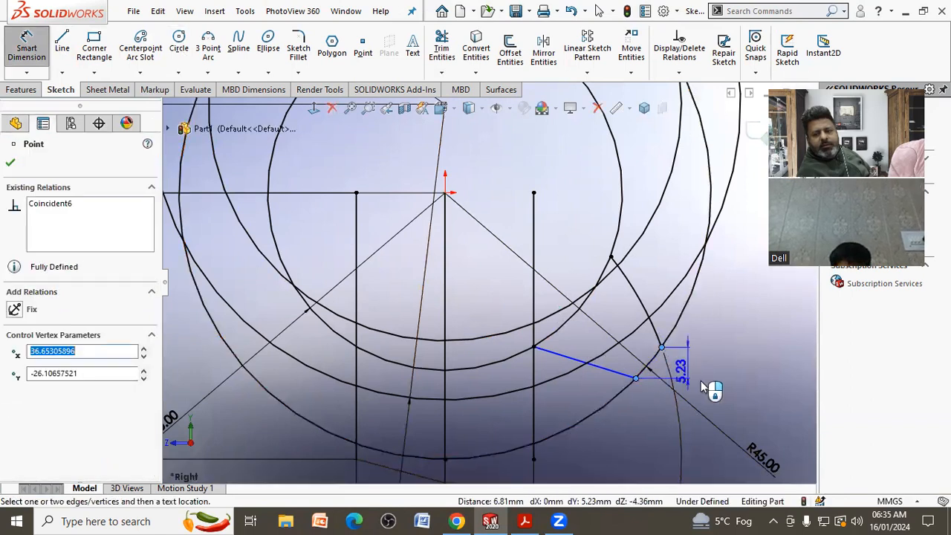
left_click(715, 327)
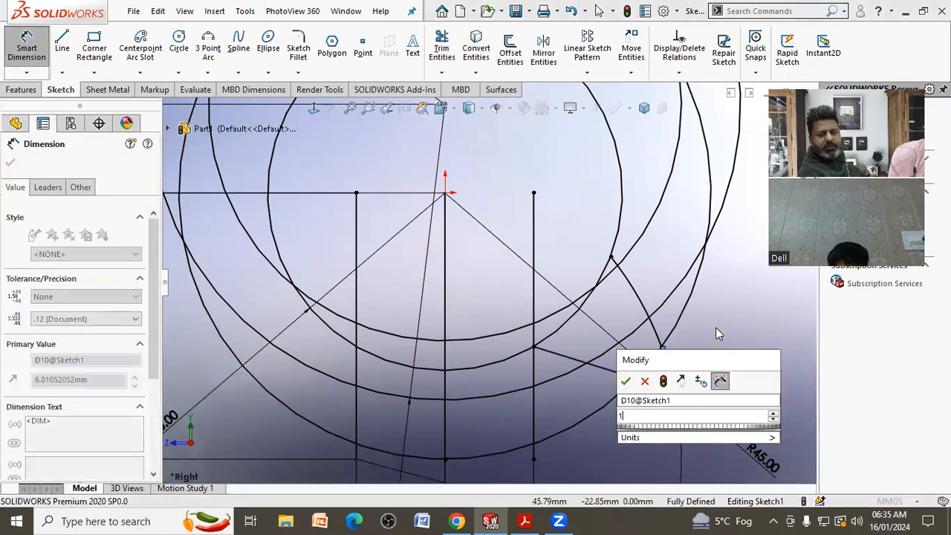
type("10")
key("Return")
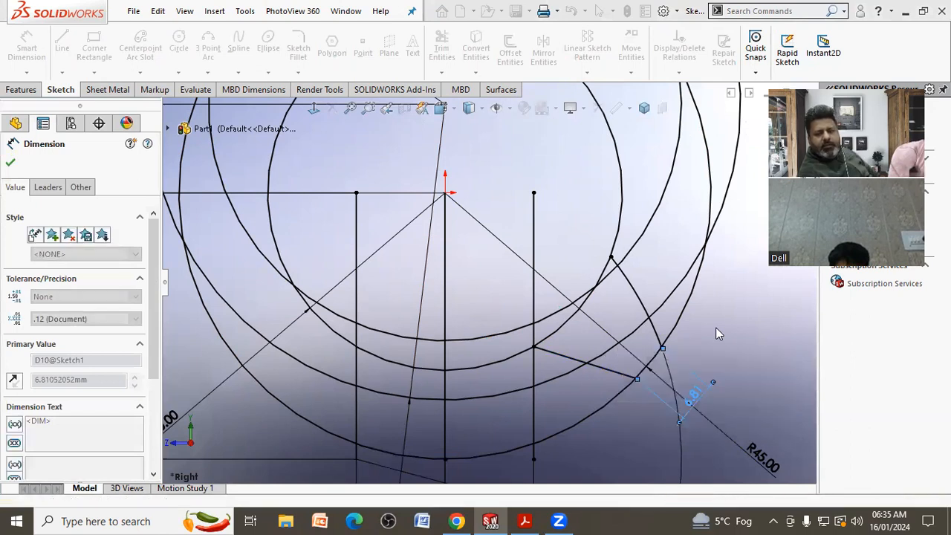
left_click(732, 333)
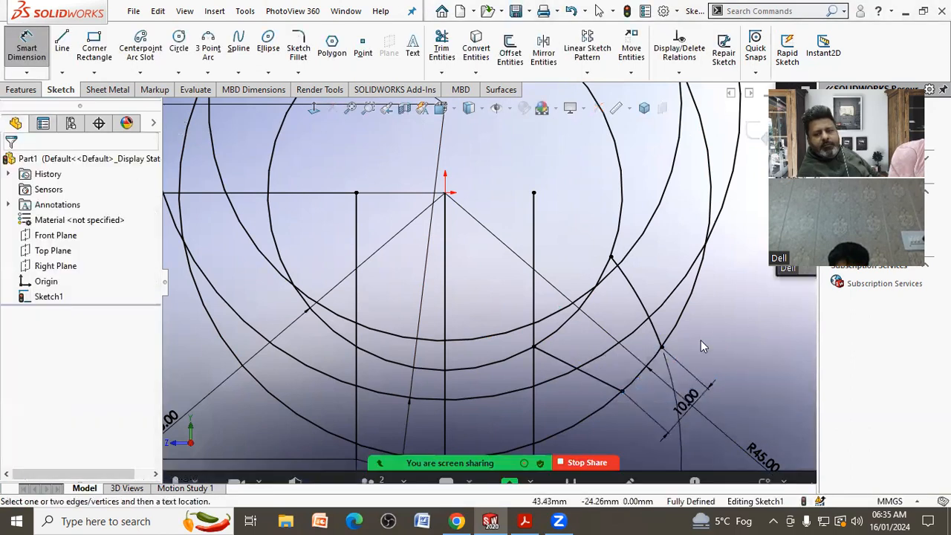
right_click(703, 346)
left_click(738, 381)
Check the lug in the PDF reference drawing and, in SOLIDWORKS, trim the R45 circle to the short arc closing the lug's outer end.
scroll(693, 348, "up", 5)
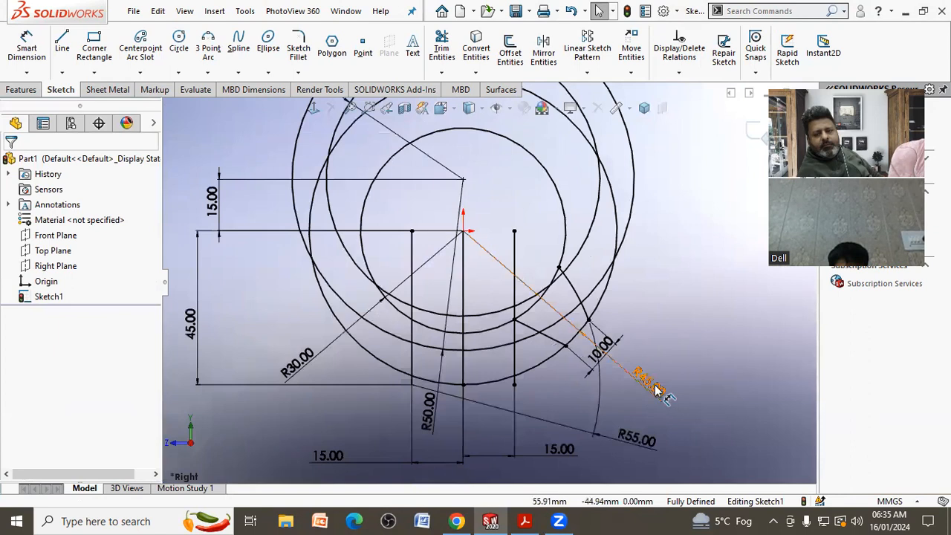
left_click(524, 521)
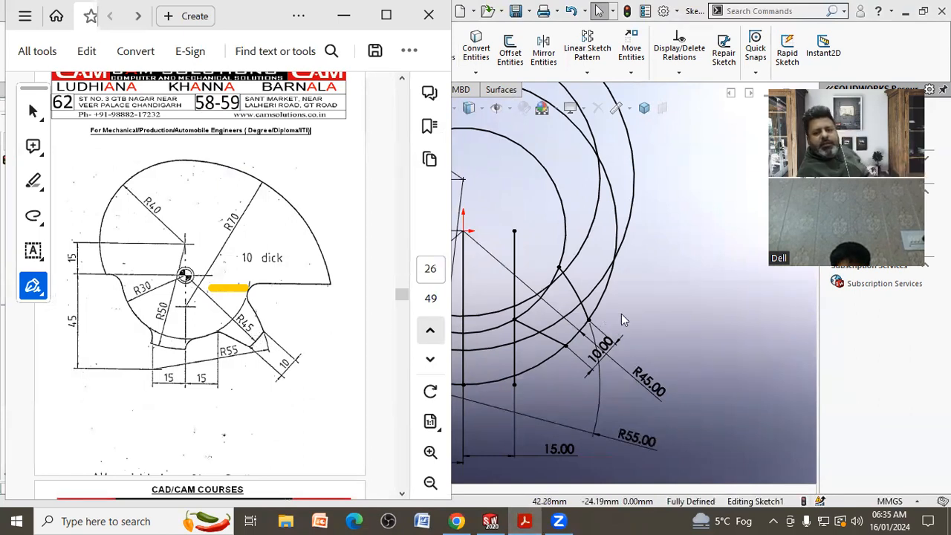
left_click(696, 300)
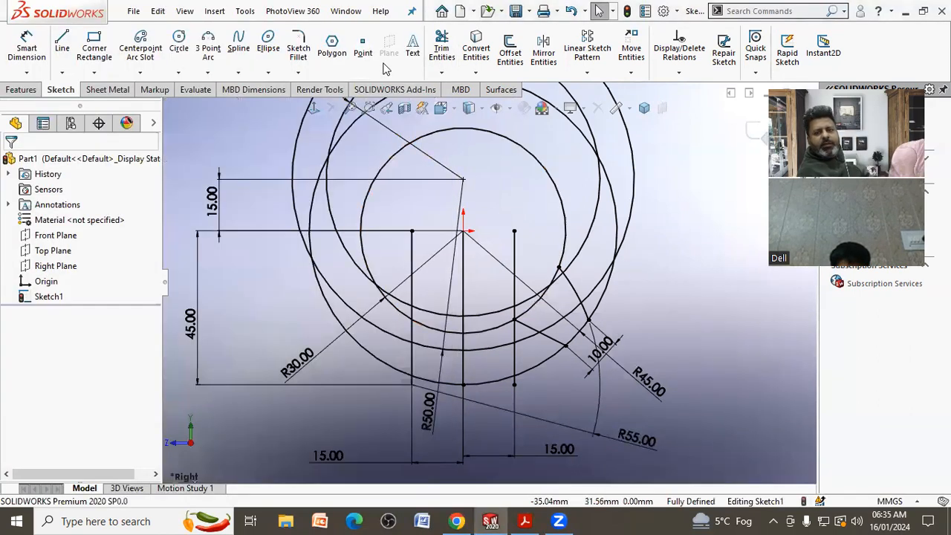
left_click(441, 46)
left_click(556, 361)
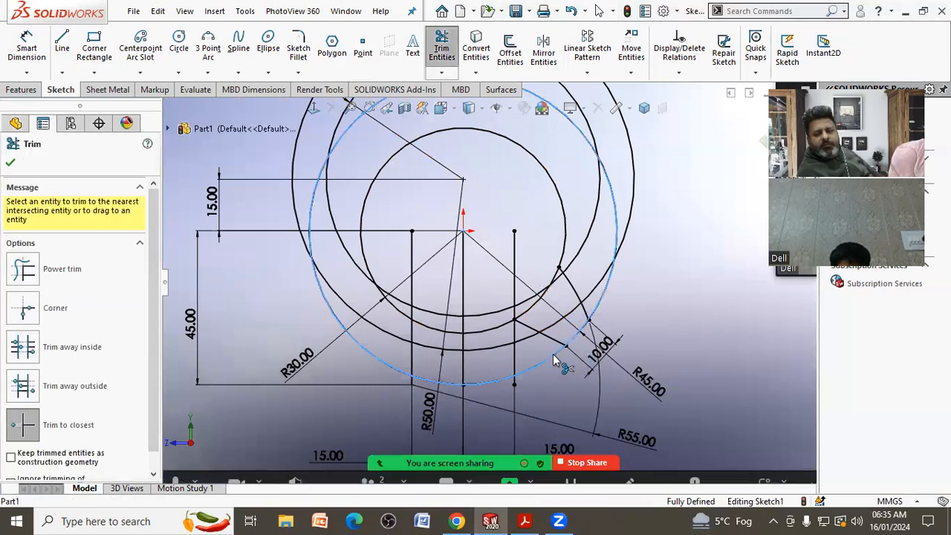
left_click(455, 389)
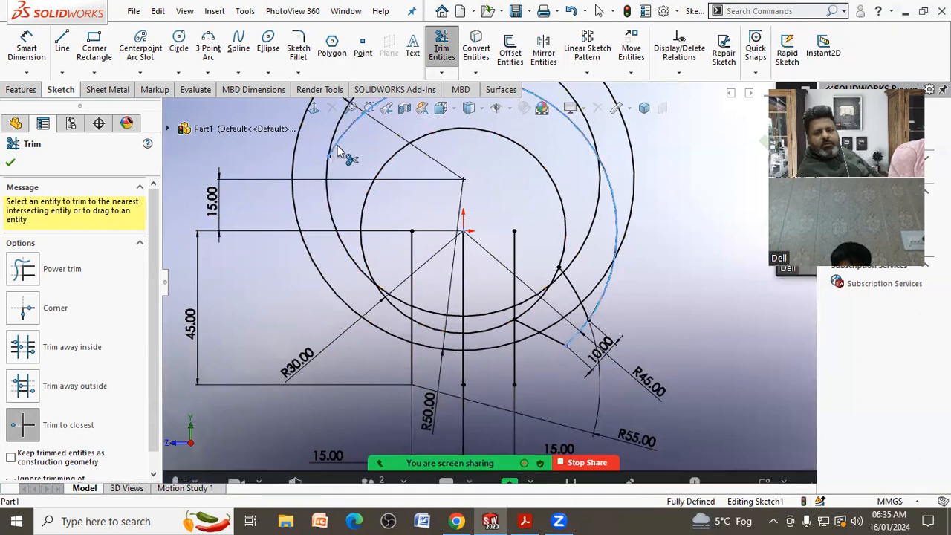
left_click(609, 198)
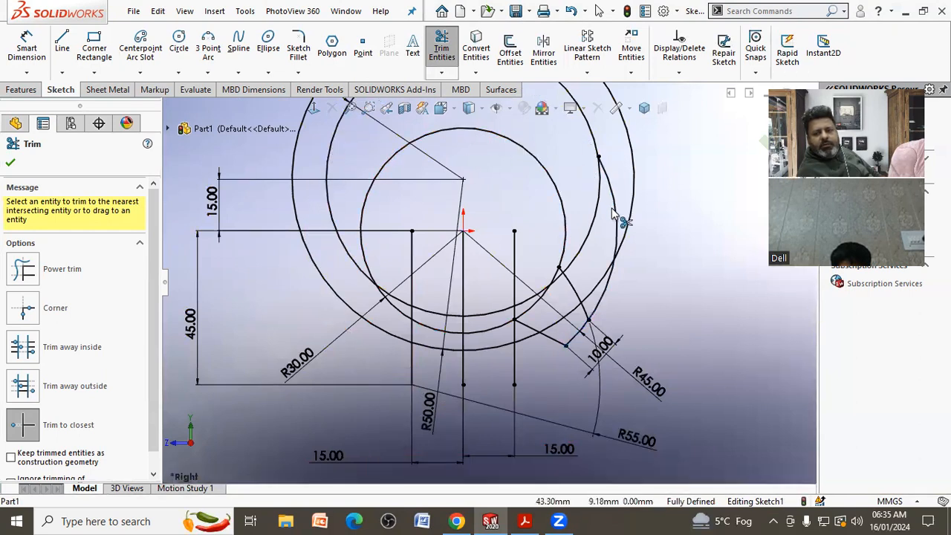
right_click(626, 288)
left_click(659, 329)
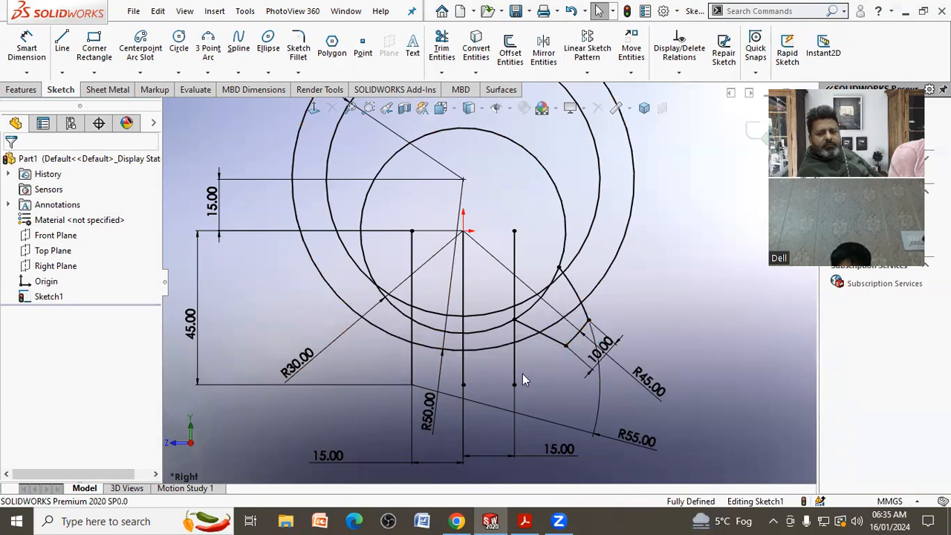
Check the PDF reference drawing and, in SOLIDWORKS, trim the R50 circle to the short arc between the left and centre vertical lines.
scroll(532, 384, "down", 1)
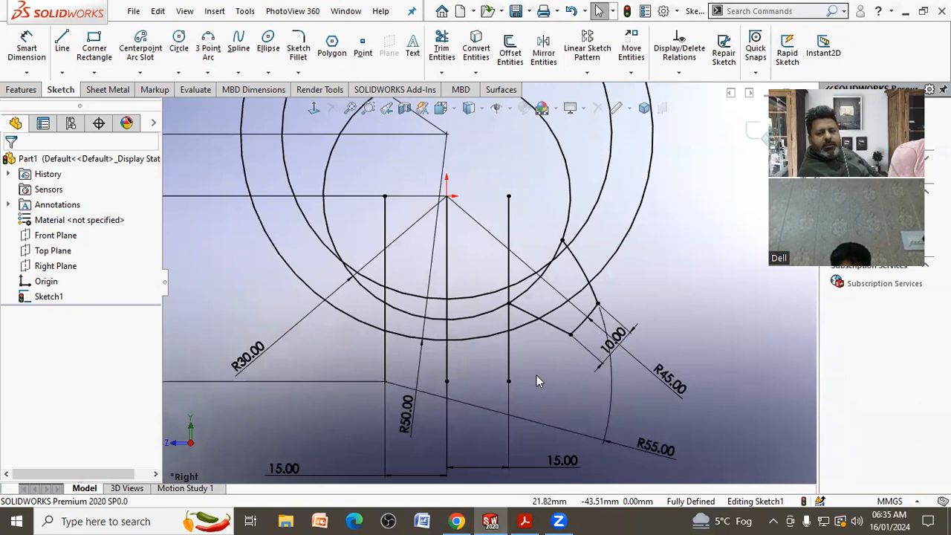
left_click(525, 520)
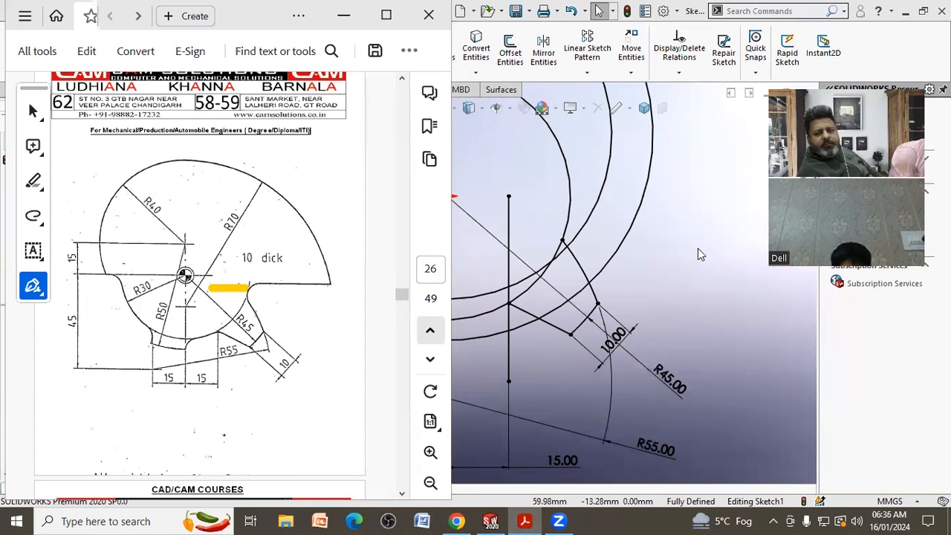
scroll(691, 242, "up", 5)
scroll(691, 237, "up", 3)
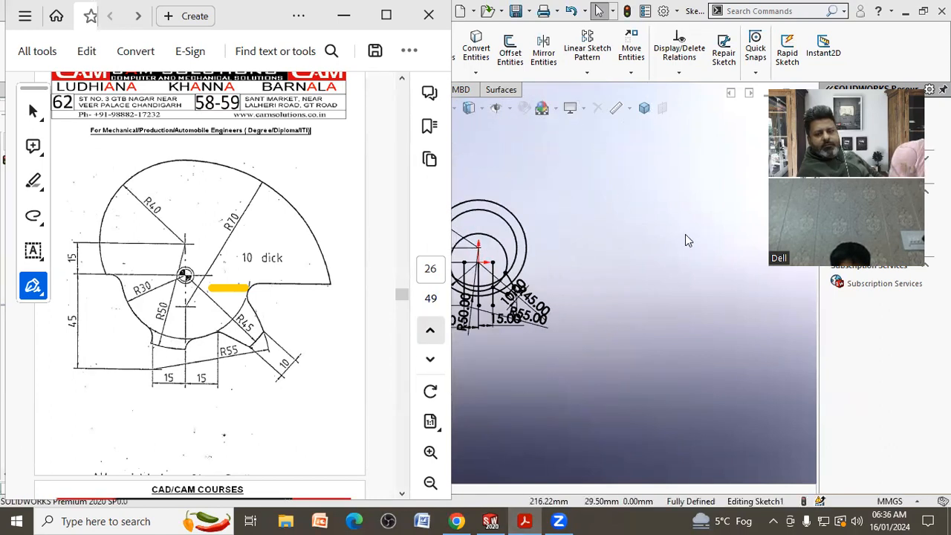
left_click(343, 15)
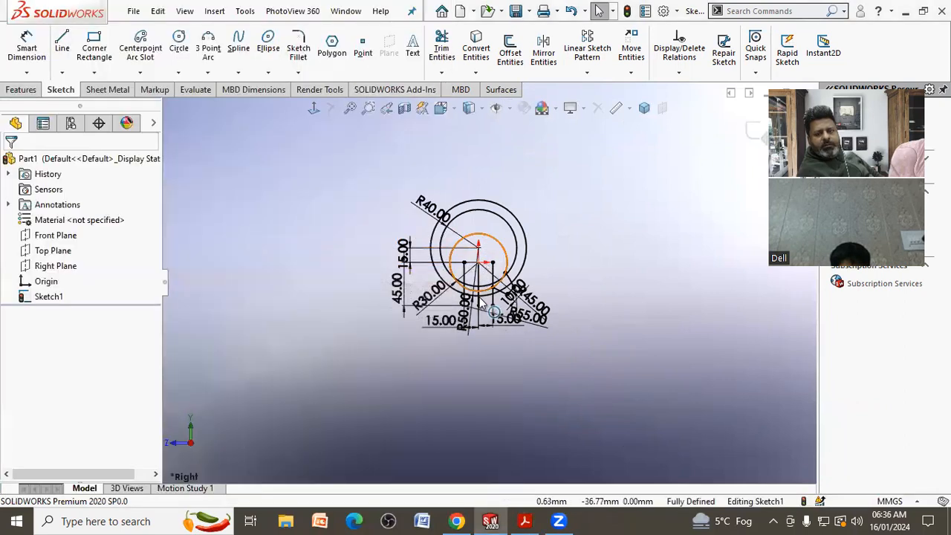
scroll(476, 290, "down", 4)
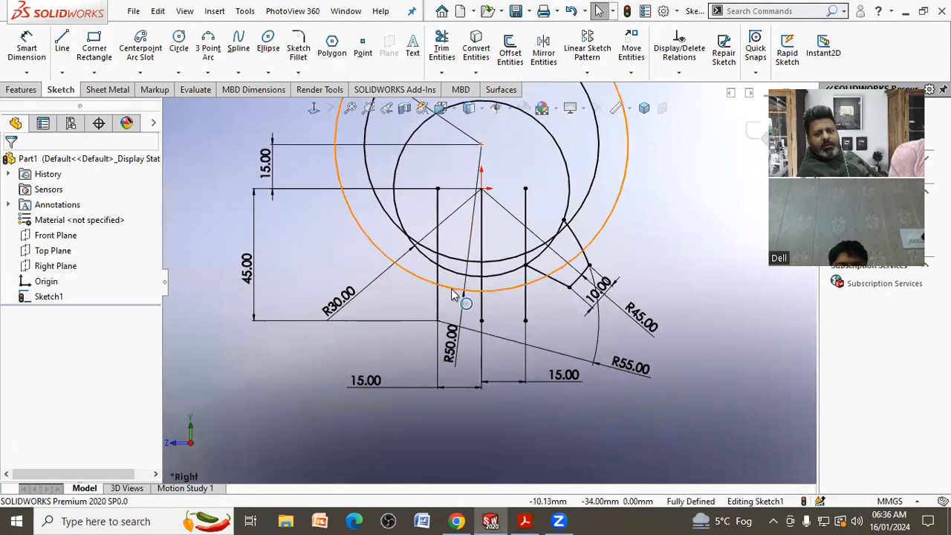
left_click(441, 52)
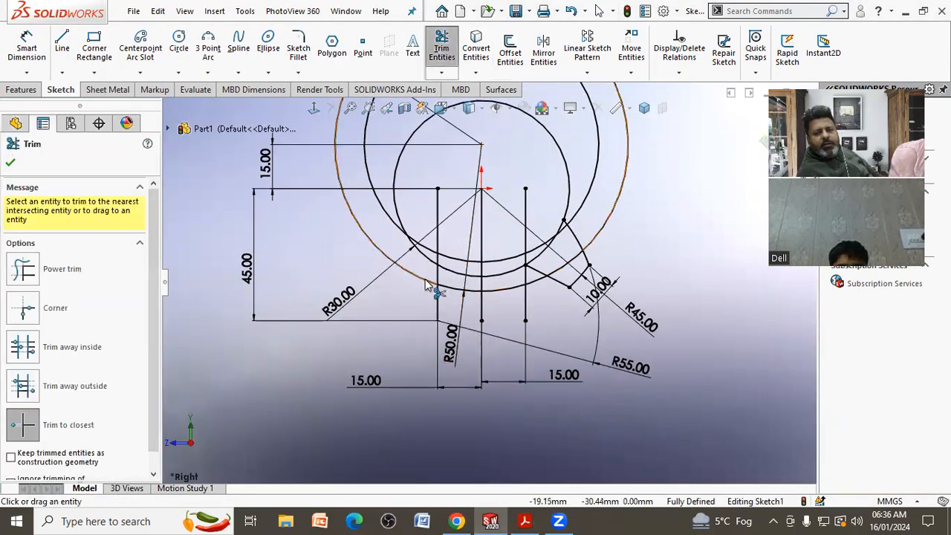
left_click(564, 268)
left_click(516, 291)
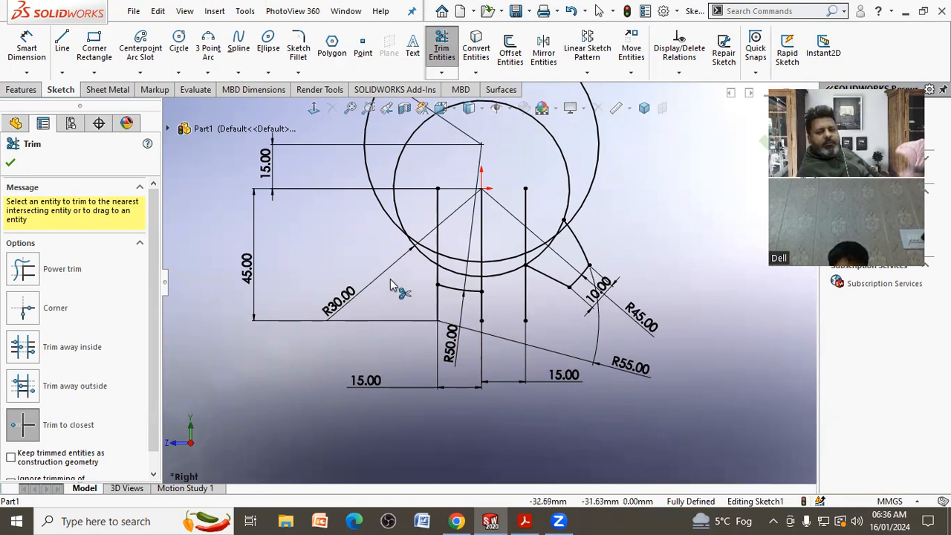
right_click(345, 242)
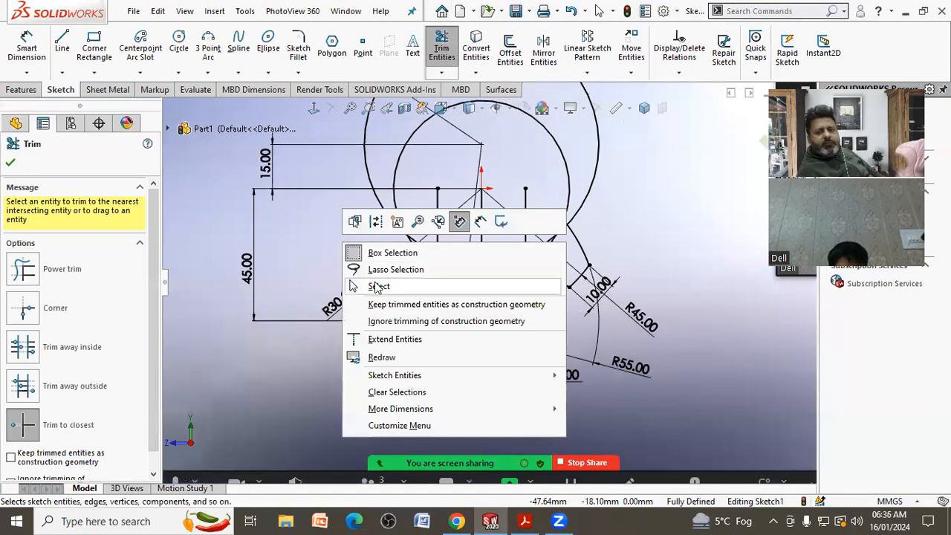
left_click(359, 285)
Compare the sketch with the rounded corner between the R55 lug edge and the horizontal edge in the PDF reference drawing.
scroll(626, 215, "down", 3)
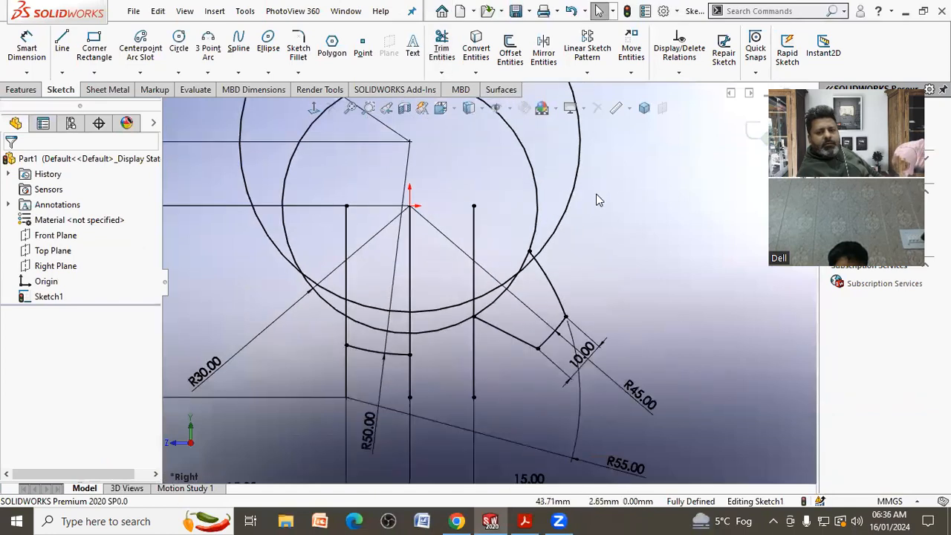
scroll(599, 200, "up", 3)
scroll(598, 200, "down", 3)
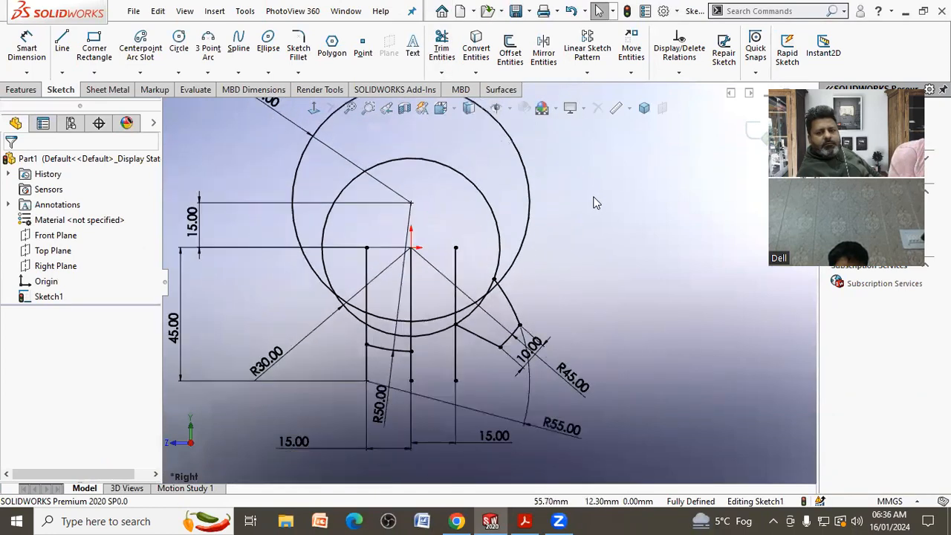
scroll(484, 286, "down", 2)
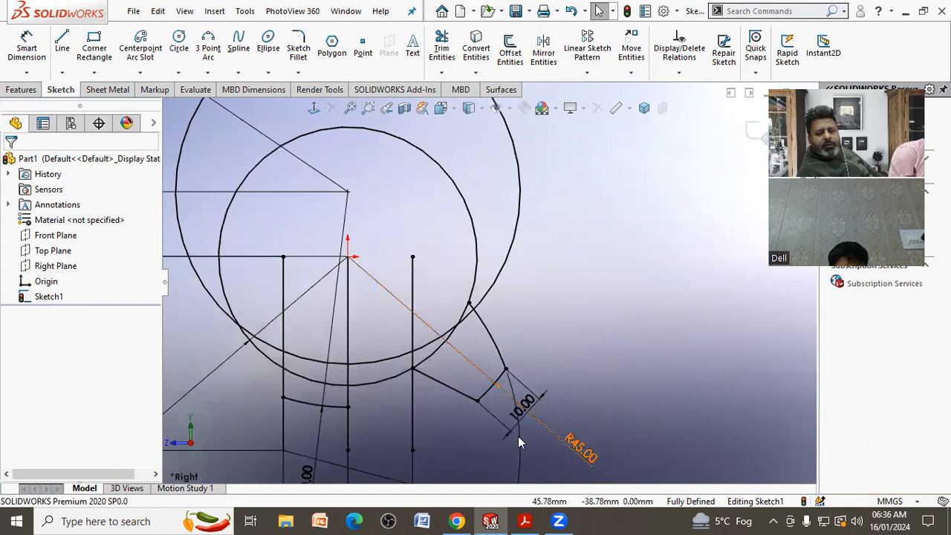
key("alt+Tab")
left_click(257, 310)
left_click(255, 308)
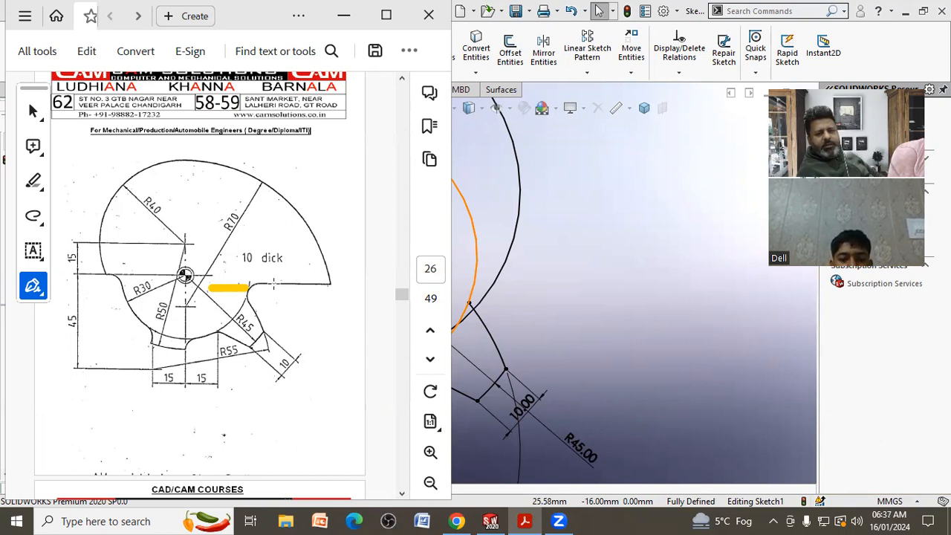
left_click(597, 343)
scroll(493, 305, "down", 2)
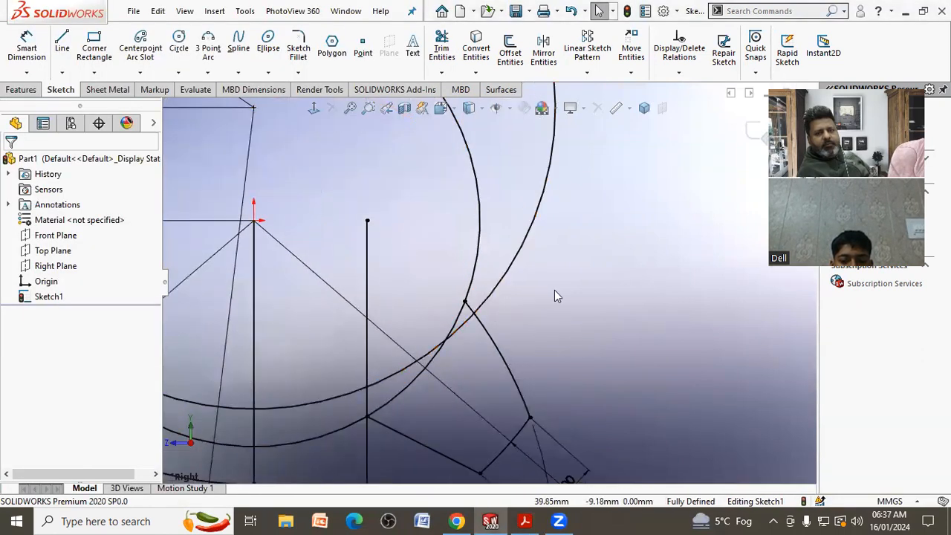
Draw a circle of about 5.5 mm diameter just outside the upper end of the R55 lug arc.
left_click(178, 45)
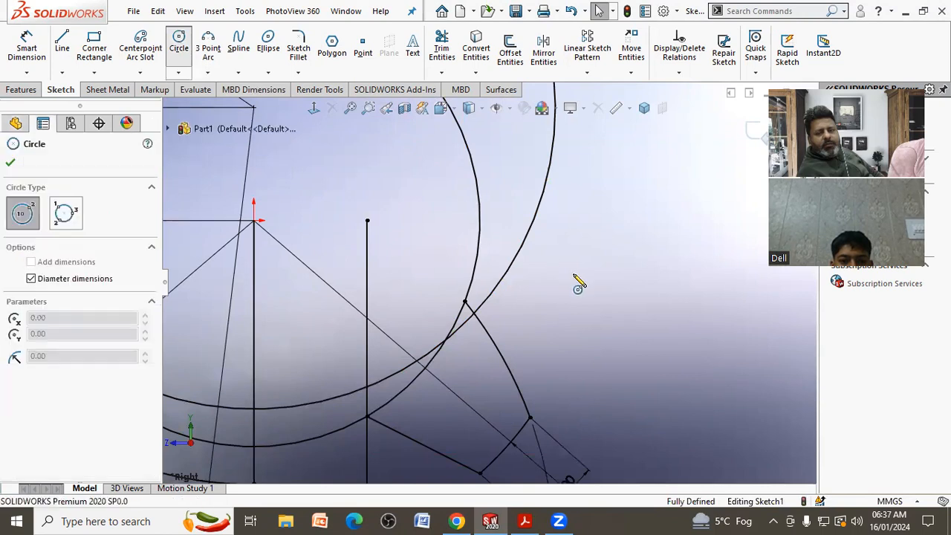
left_click(550, 286)
left_click(556, 317)
right_click(556, 314)
left_click(581, 320)
Make the small circle tangent to the R55 lug arc and to the R30 circle.
left_click(561, 303)
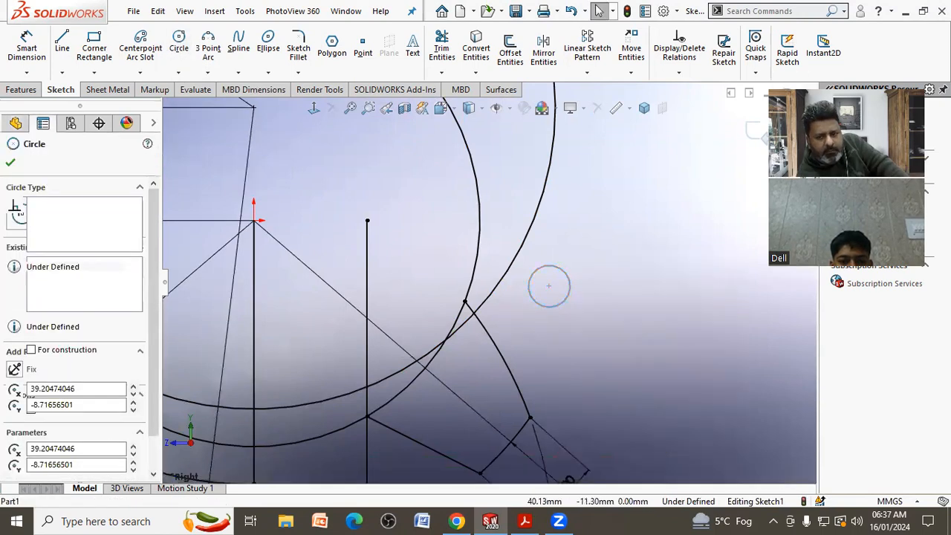
left_click(486, 339, "ctrl")
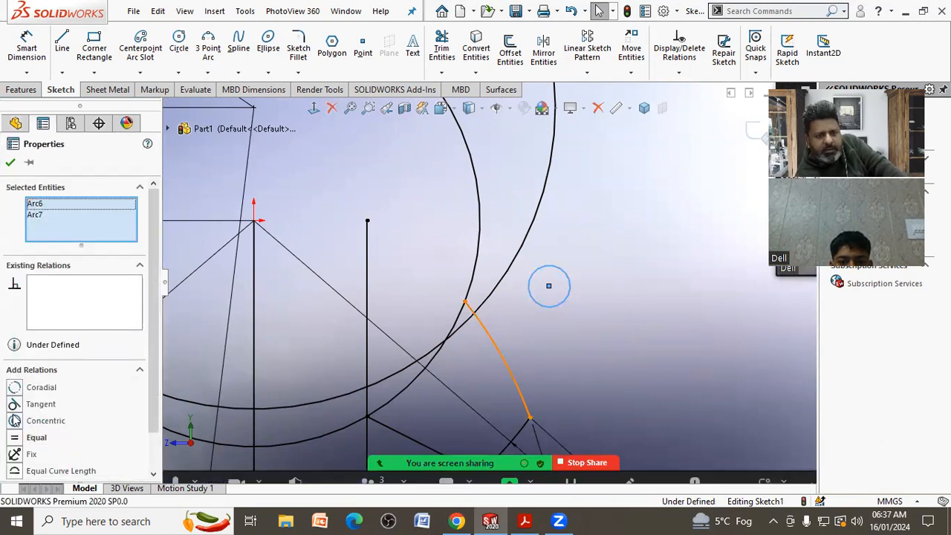
left_click(15, 403)
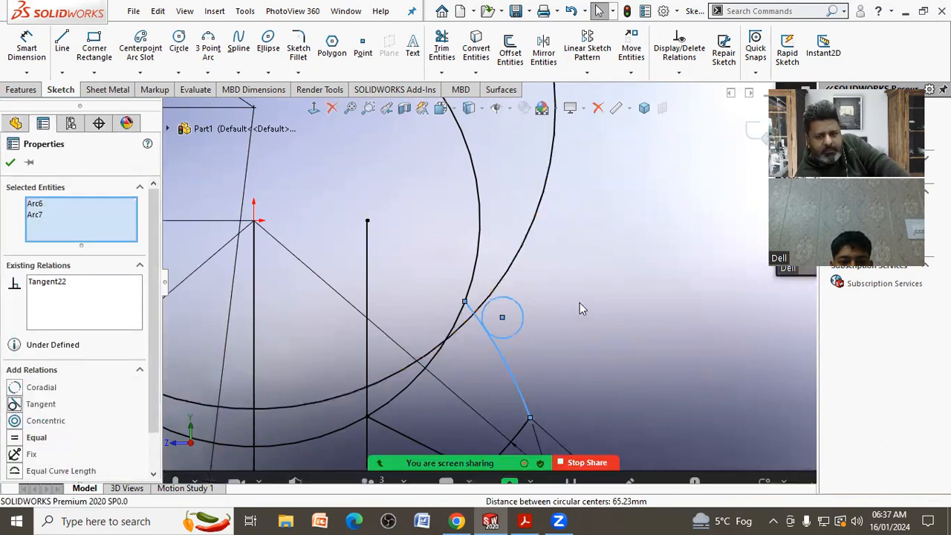
left_click(466, 270)
left_click(479, 286)
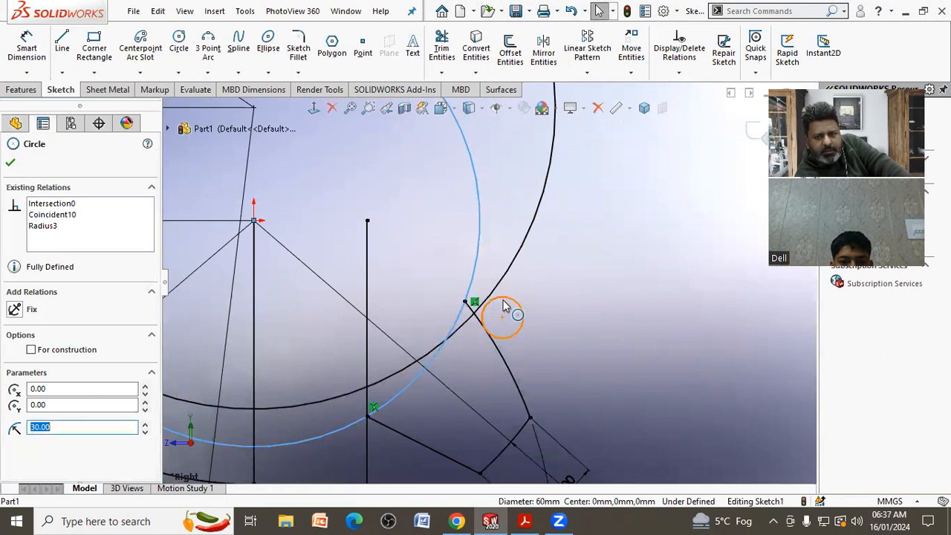
left_click(500, 305, "ctrl")
left_click(30, 404)
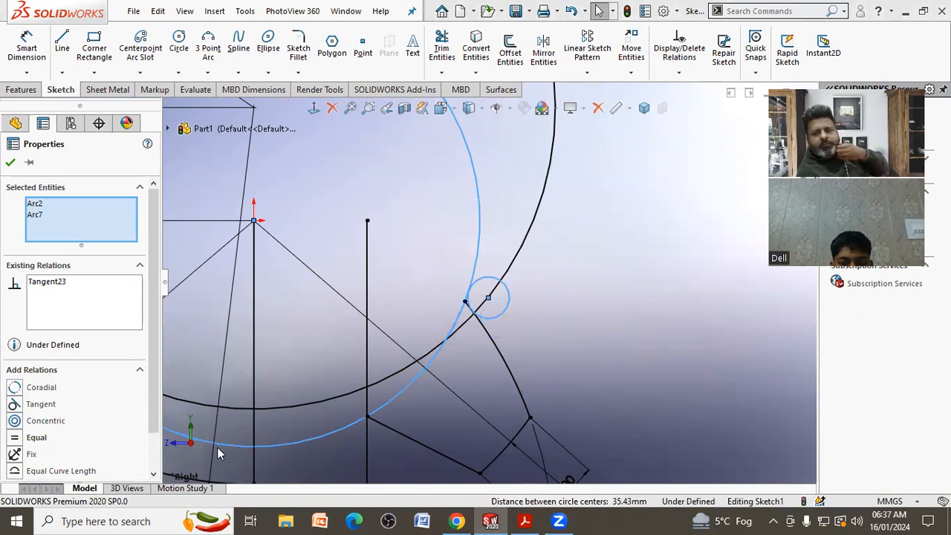
left_click(605, 251)
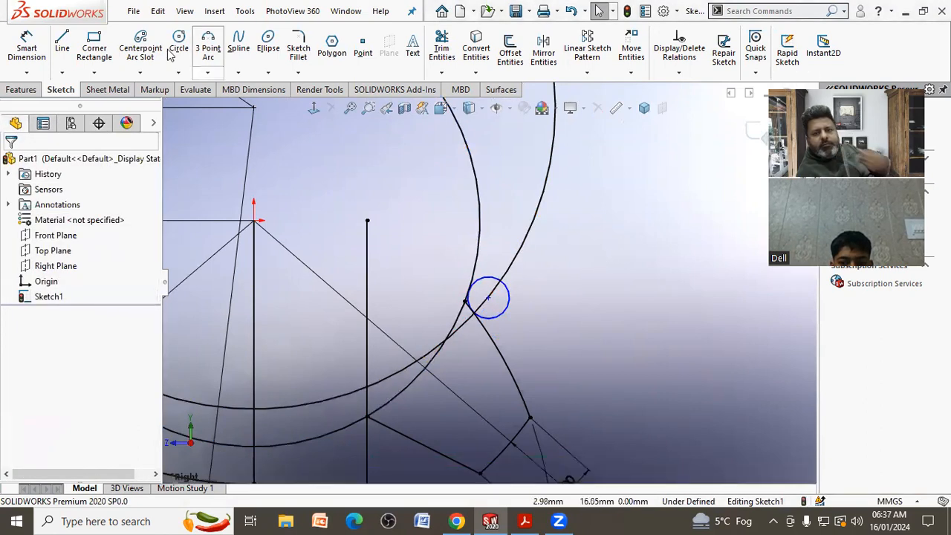
Dimension the small tangent circle's diameter as 10 mm.
left_click(26, 48)
left_click(506, 311)
left_click(559, 300)
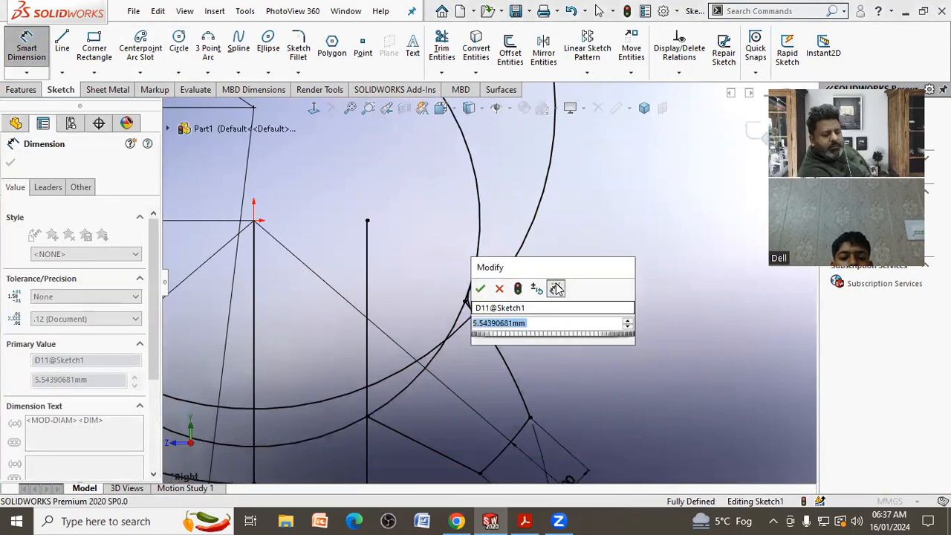
type("10")
key("Return")
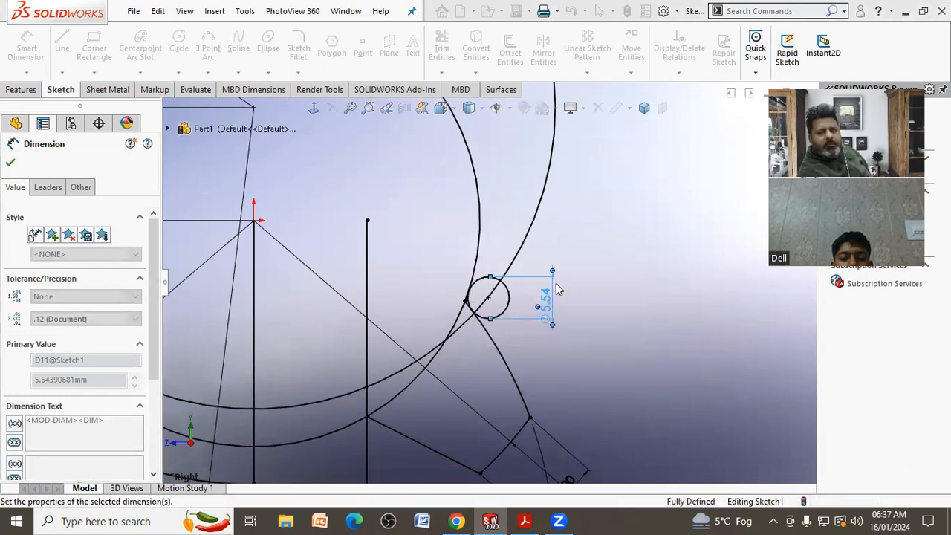
left_click(611, 263)
right_click(611, 264)
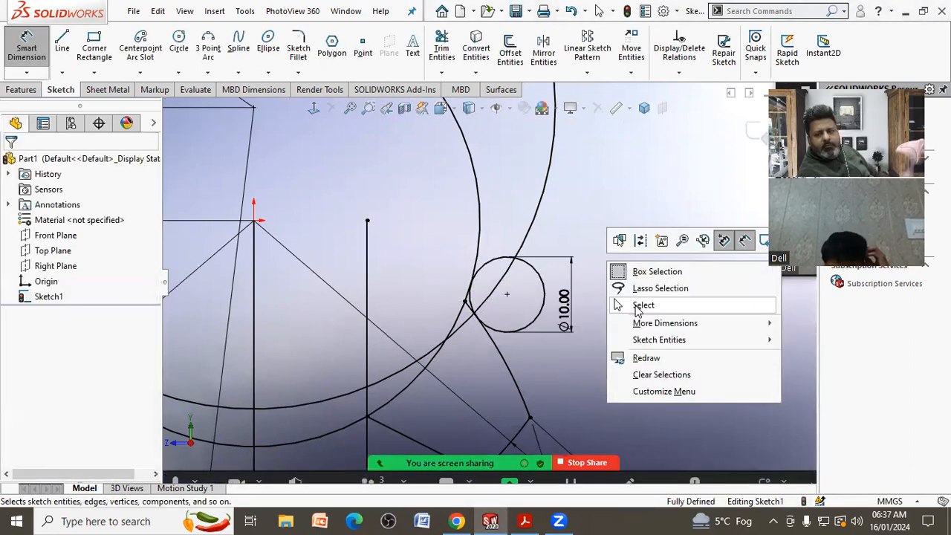
left_click(643, 305)
Draw a horizontal line outward to the right from the top of the 10 mm circle and check it against the PDF reference drawing.
scroll(602, 303, "up", 3)
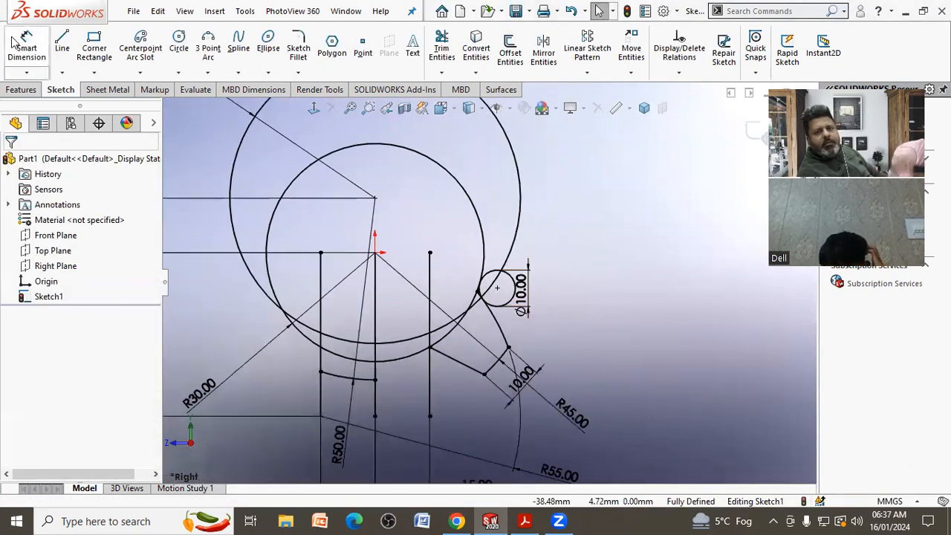
left_click(65, 46)
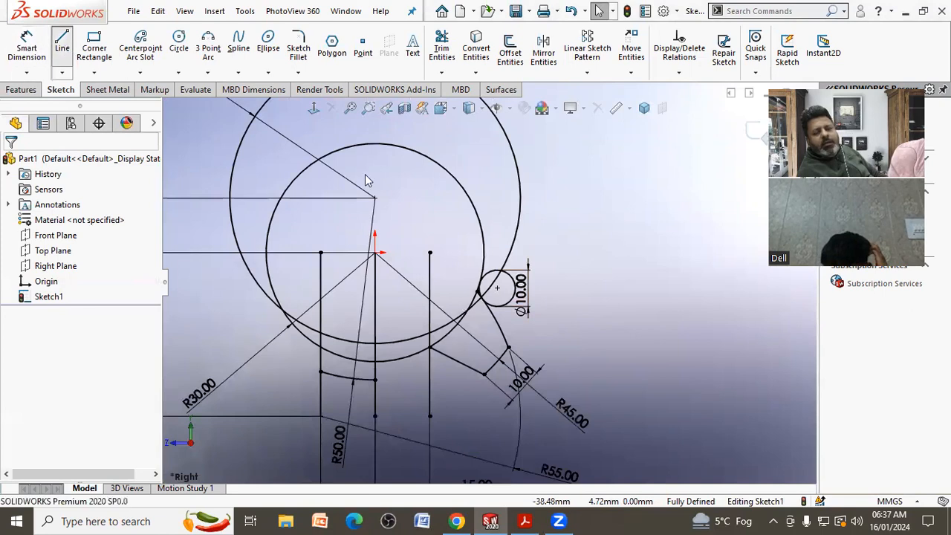
left_click(497, 271)
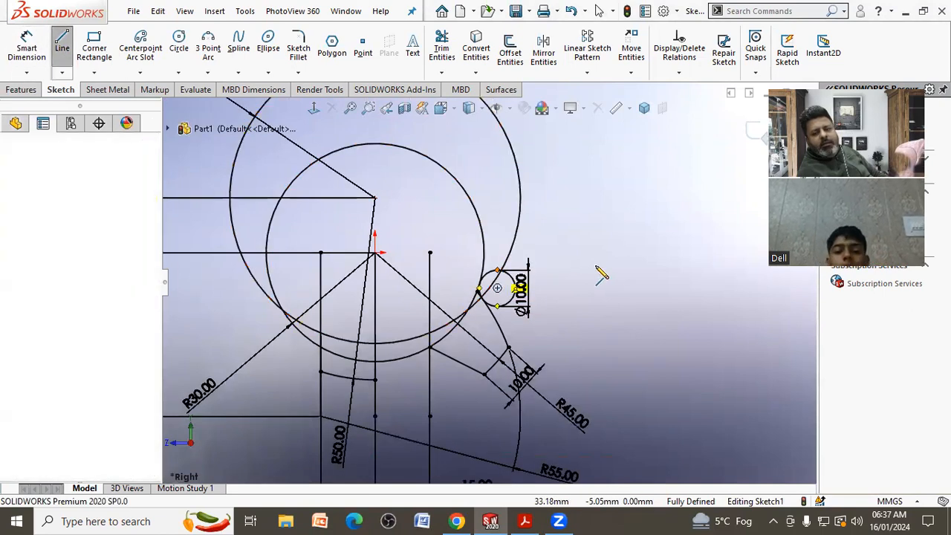
left_click(674, 271)
right_click(676, 272)
left_click(706, 278)
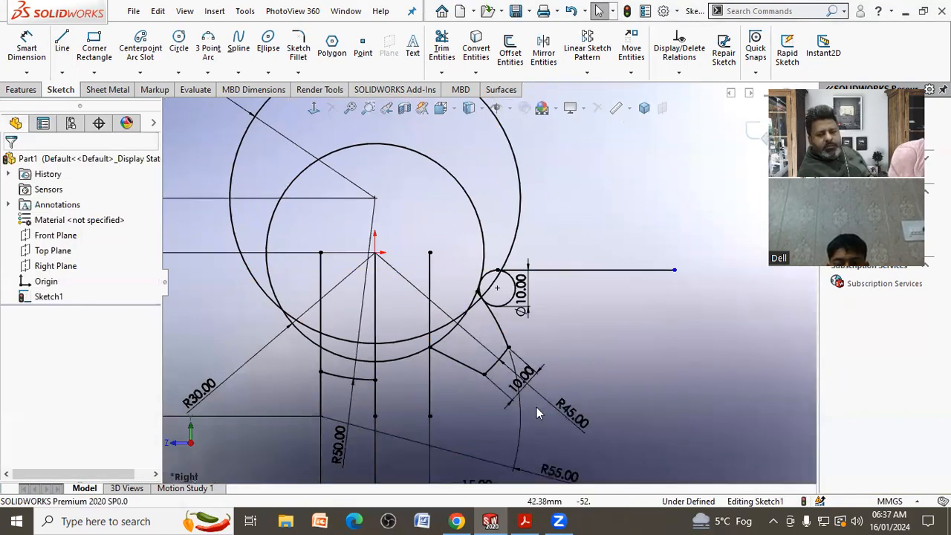
left_click(525, 519)
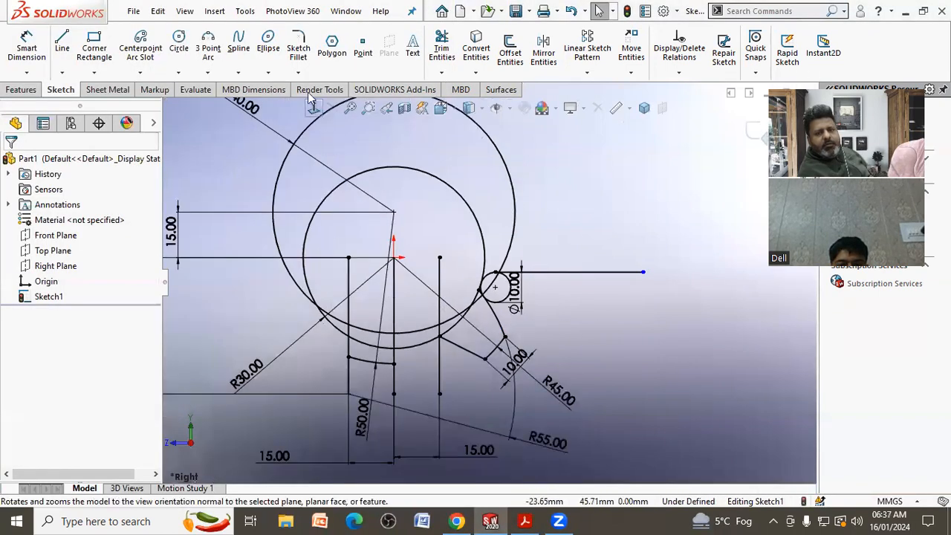
Trim away the upper R30 circle, the outer part of the 10 mm circle and the R30 piece between the lugs.
left_click(439, 50)
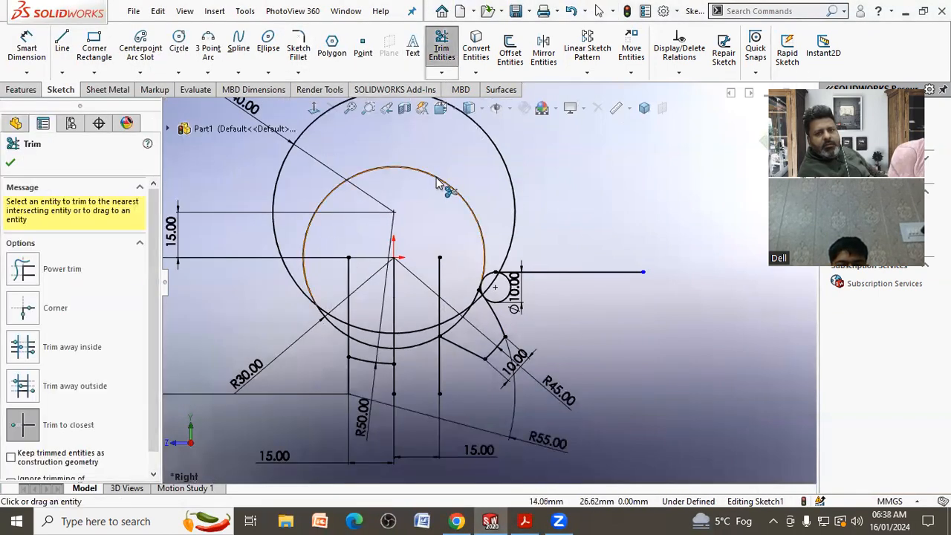
scroll(399, 327, "down", 1)
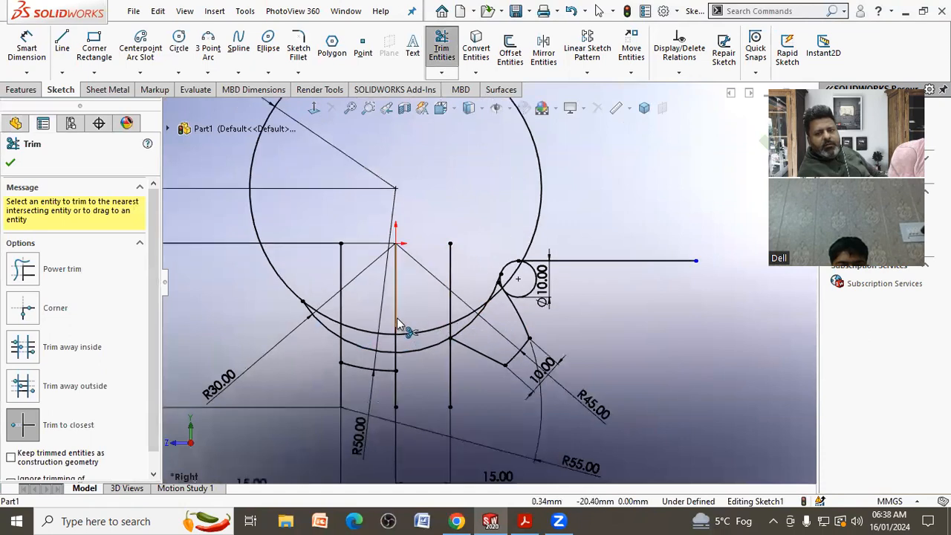
left_click(527, 294)
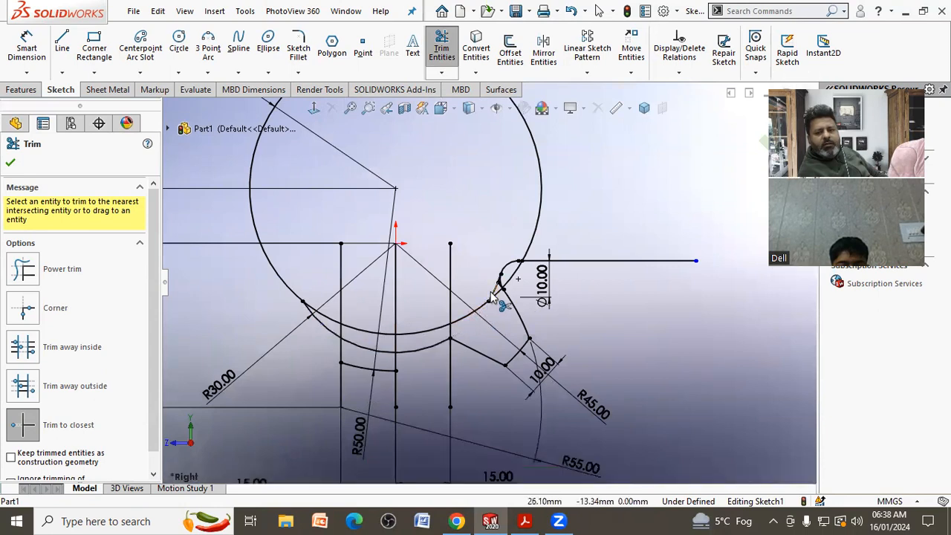
left_click(475, 315)
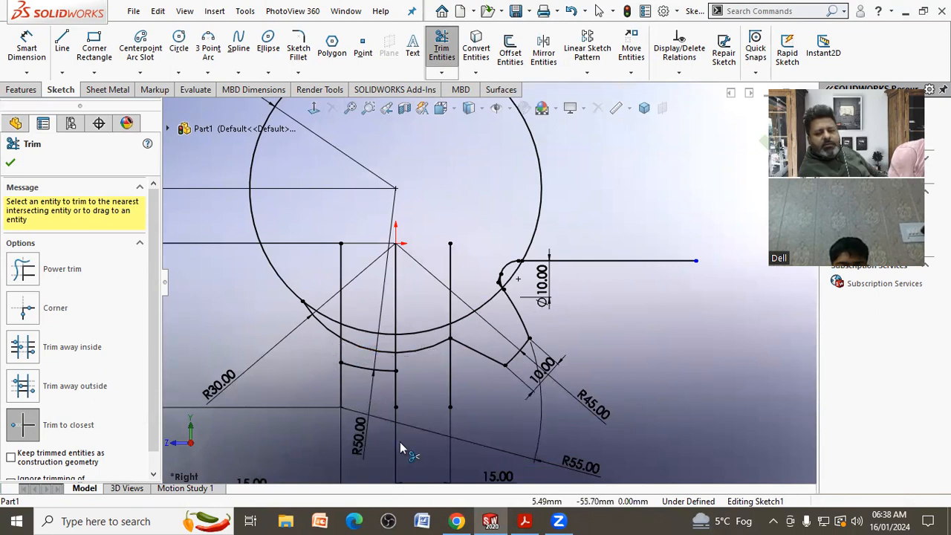
Check the PDF reference drawing and trim the right vertical line back to its junction with the R30 arc.
left_click(526, 521)
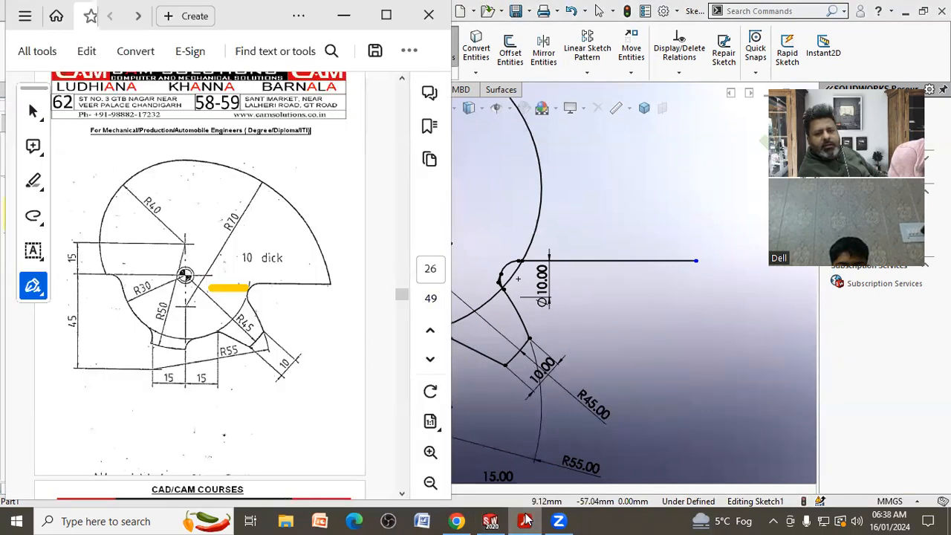
left_click(526, 521)
left_click(526, 520)
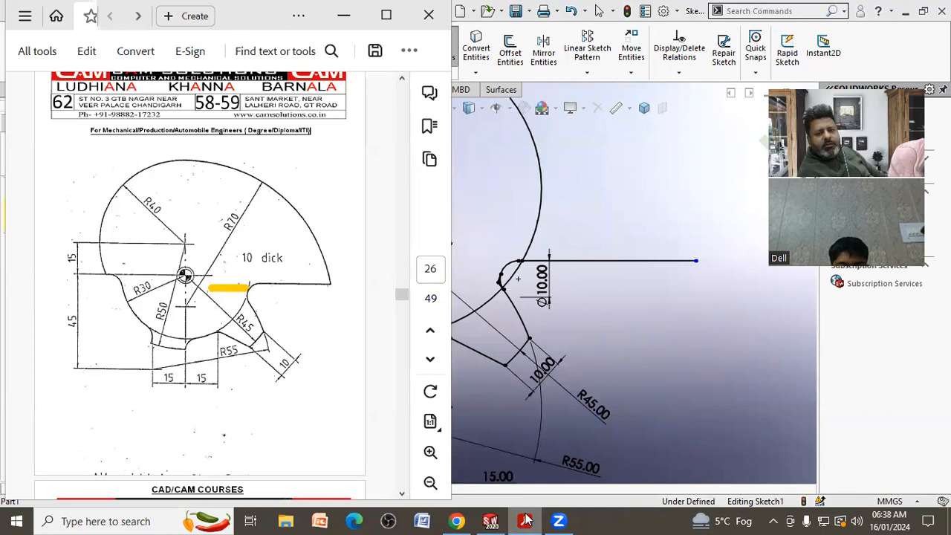
left_click(525, 521)
left_click(451, 297)
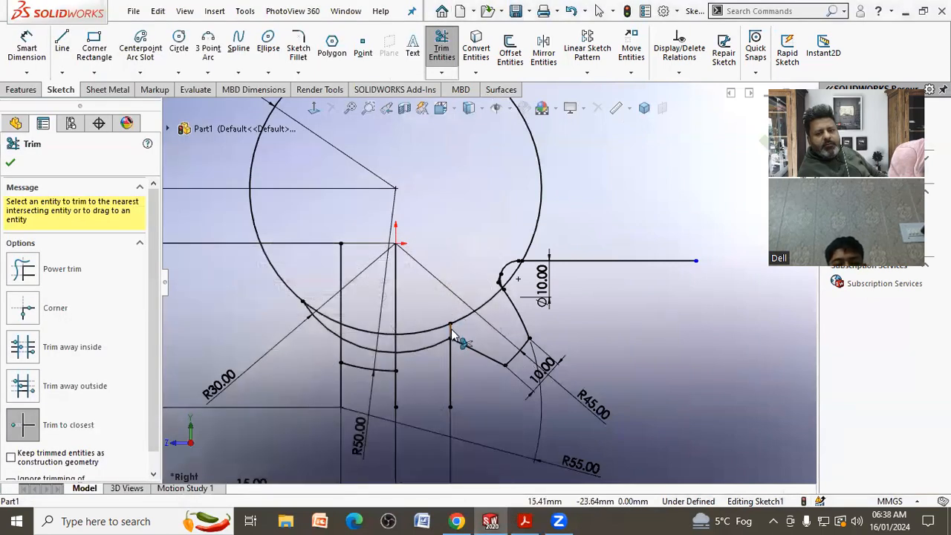
Try trimming the left vertical line above the R40 circle, accepting deletion of its dimension, and undo the trim.
left_click(340, 263)
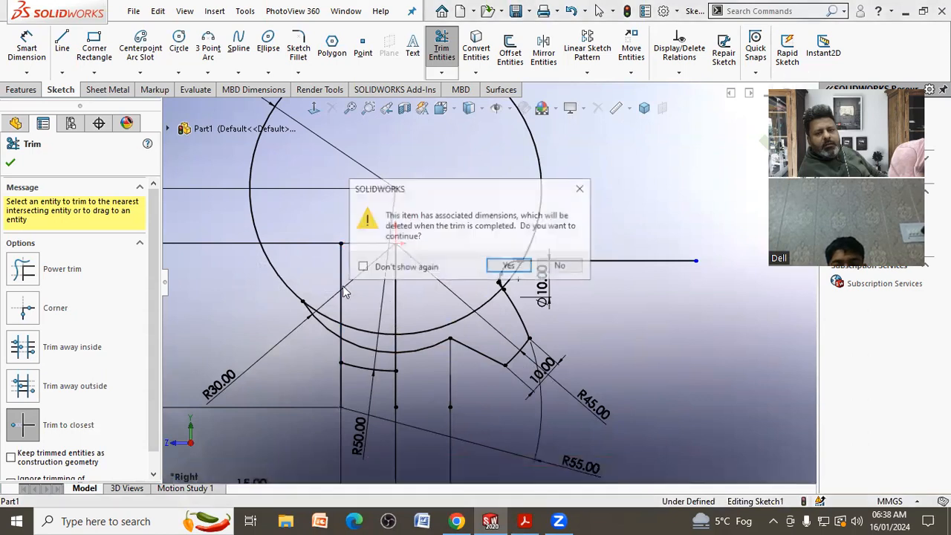
left_click(508, 268)
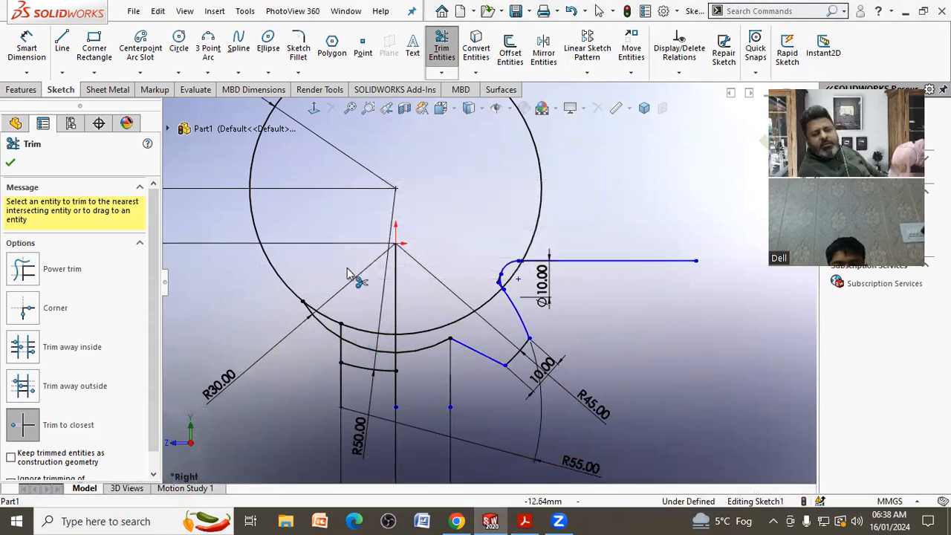
left_click(570, 11)
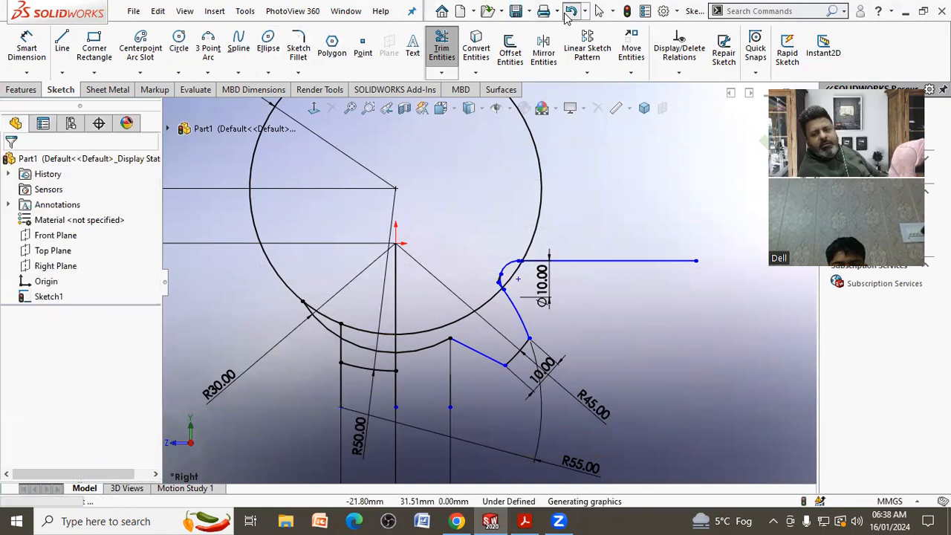
Trim the leftover R30 and R55 arc pieces protruding on the inner side of the 10 mm corner arc.
scroll(467, 287, "down", 5)
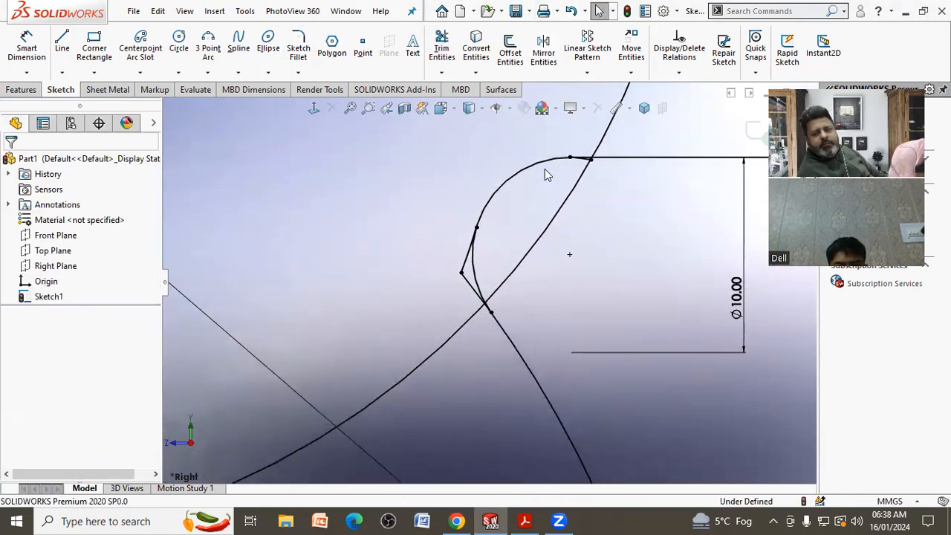
left_click(441, 48)
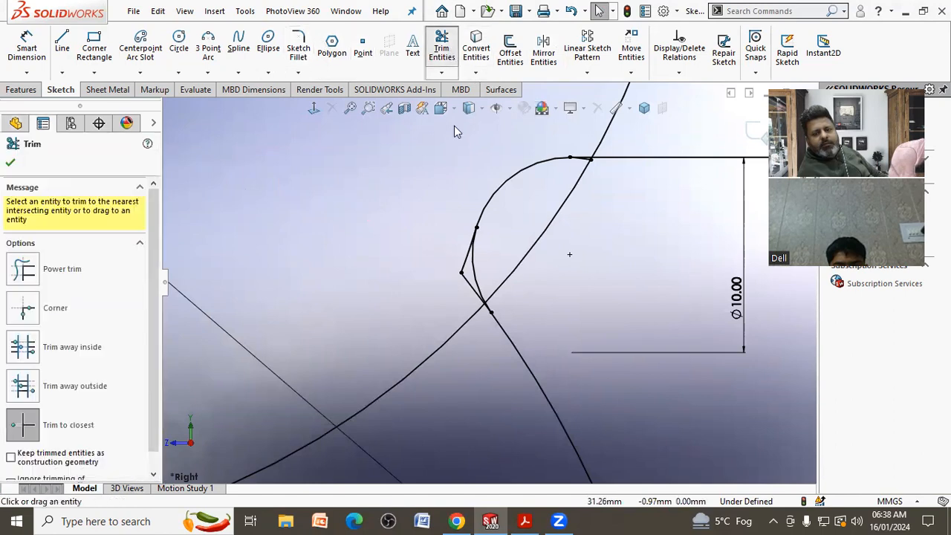
left_click(468, 289)
left_click(466, 269)
scroll(446, 241, "up", 10)
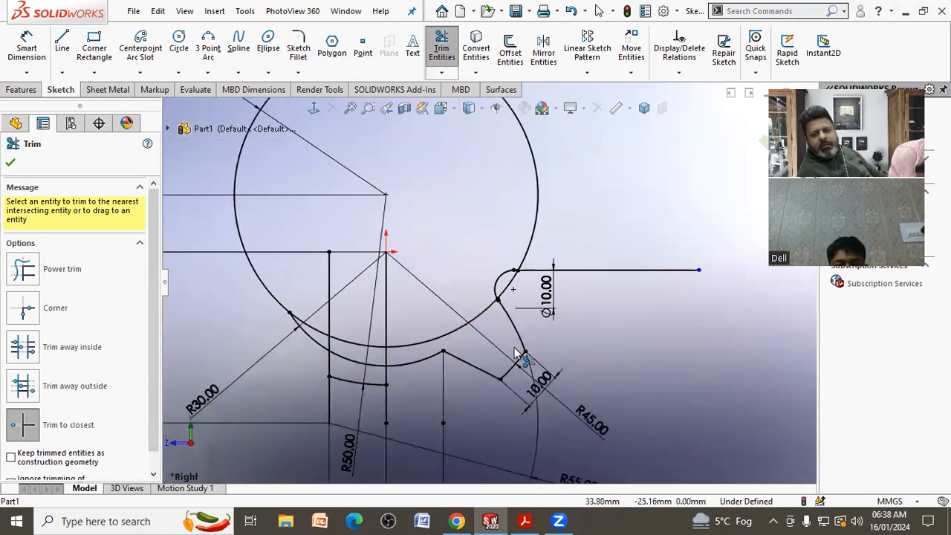
Trim the tiny leftover slivers at both ends of the 10 mm corner arc and finish trimming.
scroll(524, 297, "down", 6)
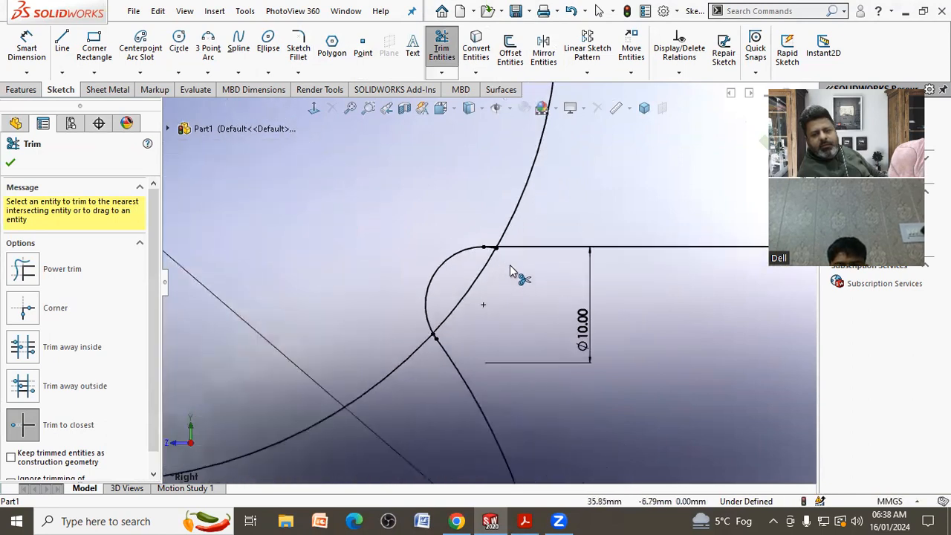
scroll(482, 242, "down", 4)
left_click(470, 236)
scroll(401, 235, "up", 6)
scroll(468, 371, "down", 5)
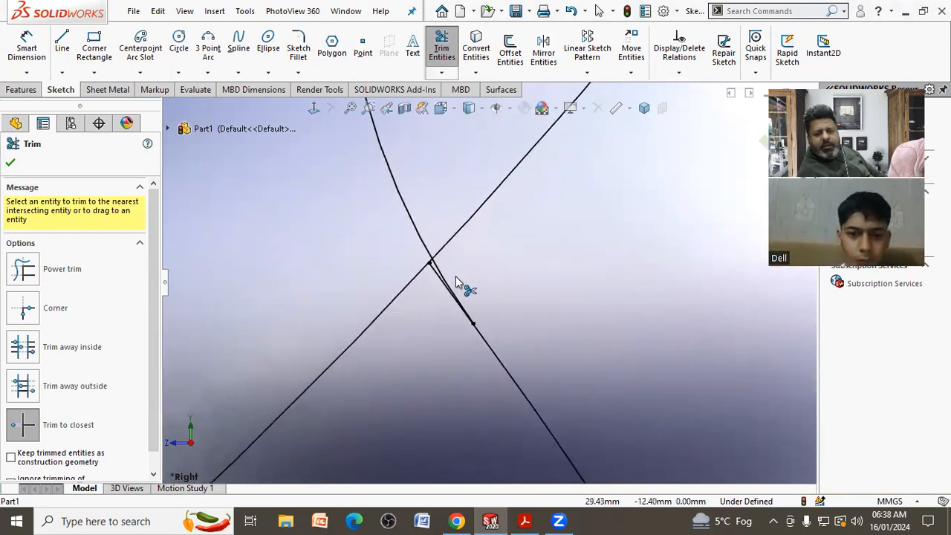
scroll(439, 278, "down", 1)
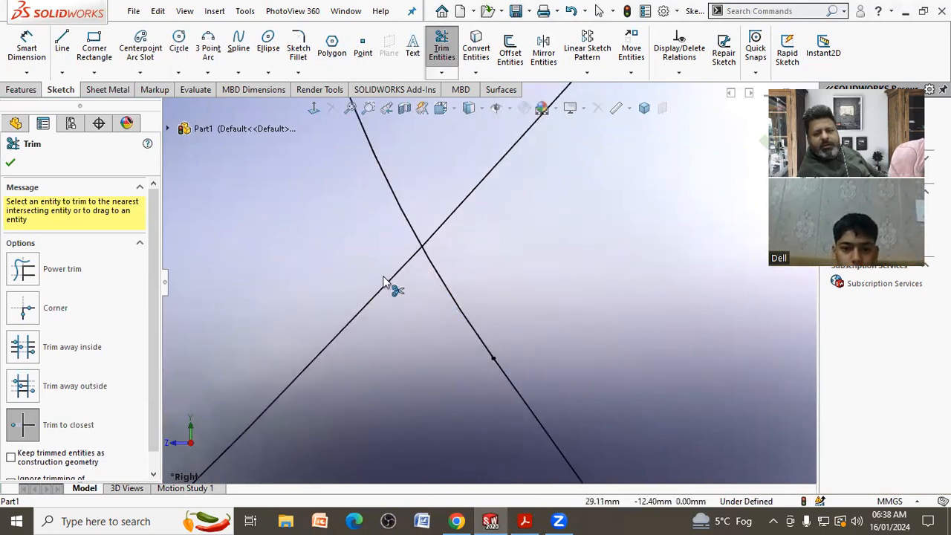
scroll(409, 263, "up", 3)
scroll(414, 262, "up", 8)
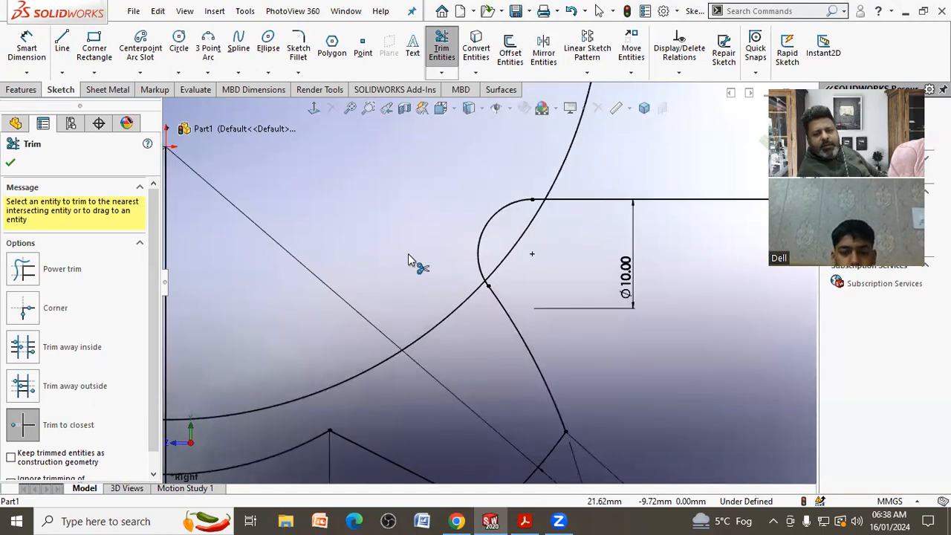
left_click(414, 288)
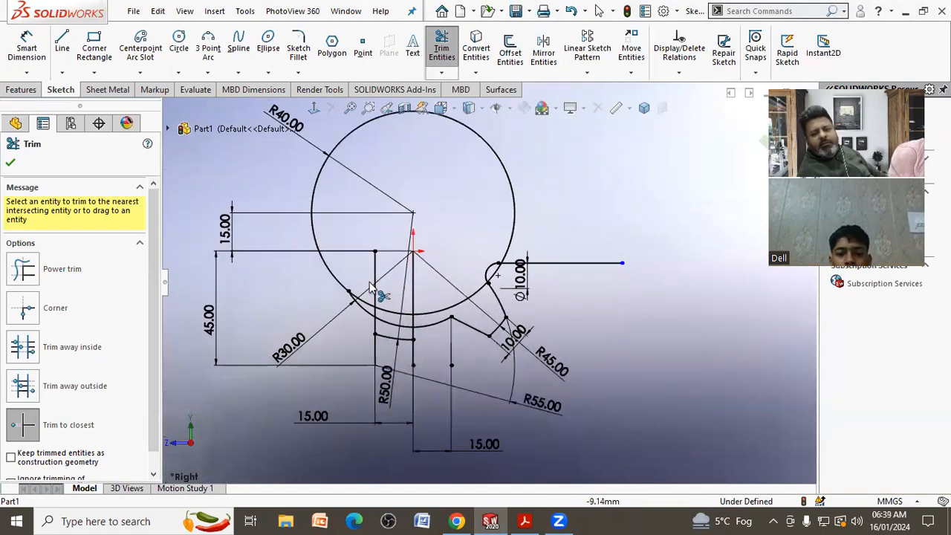
left_click(12, 162)
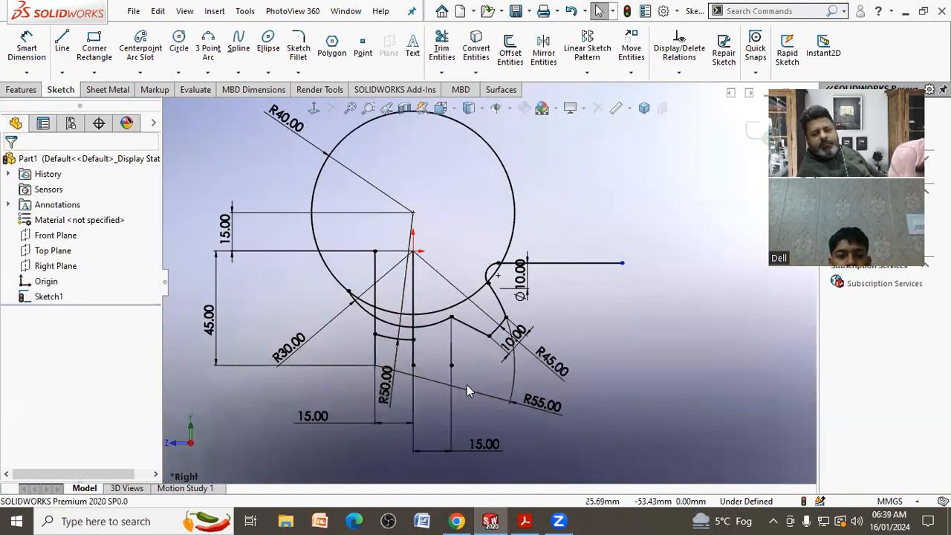
Convert the right vertical line below the R30 arc to construction geometry.
left_click(452, 342)
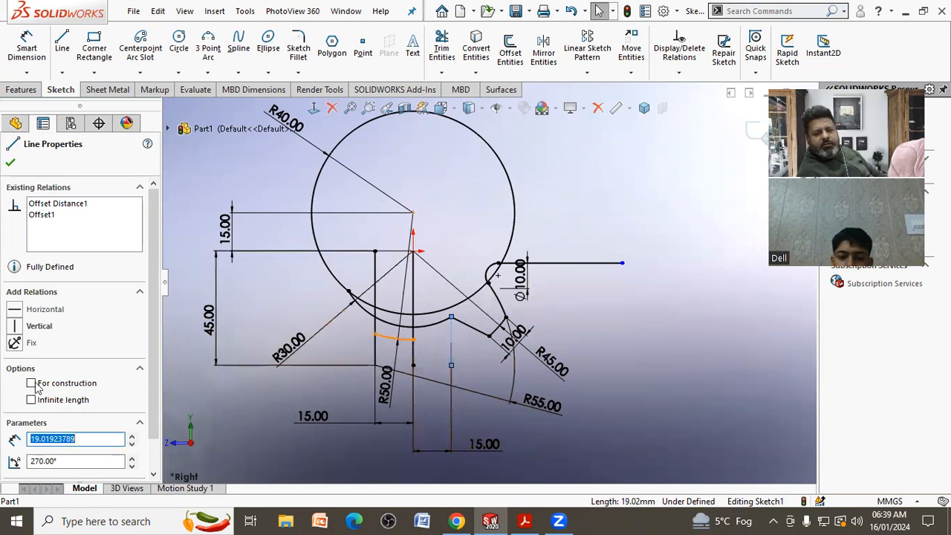
left_click(496, 370)
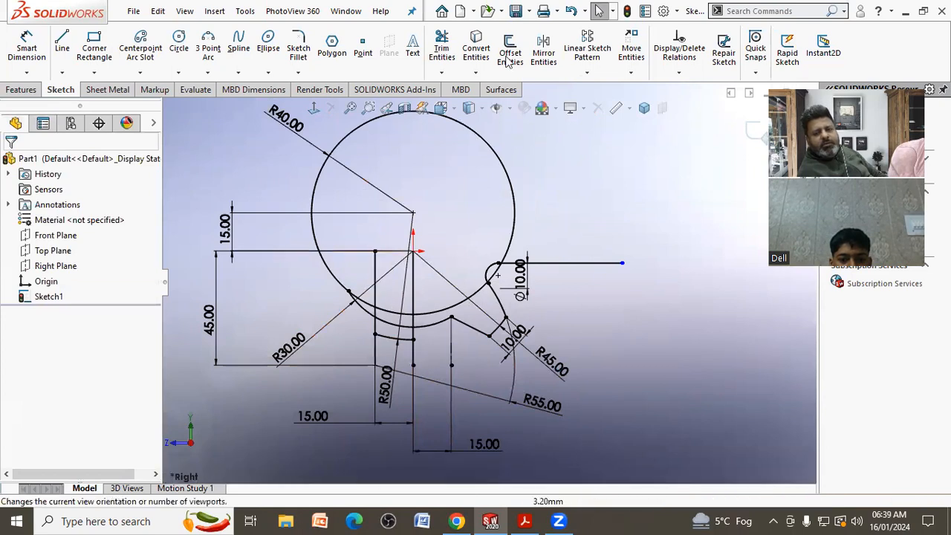
Try again to trim the upper portion of the left vertical line, and undo the trim.
left_click(377, 260)
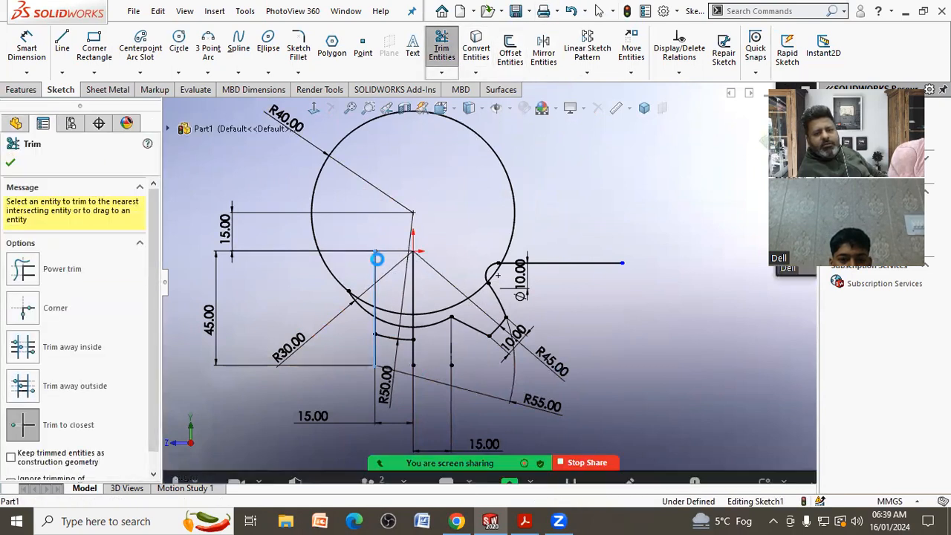
left_click(504, 268)
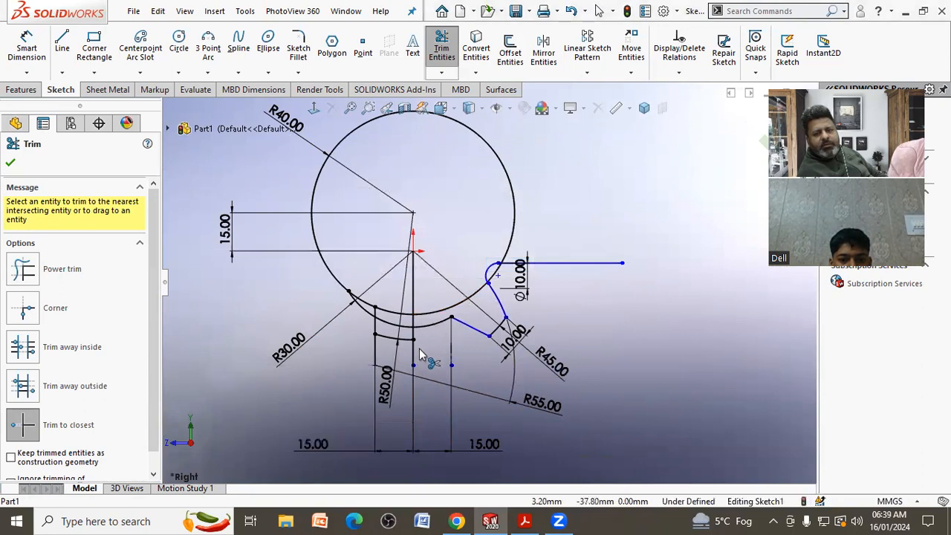
scroll(379, 321, "down", 1)
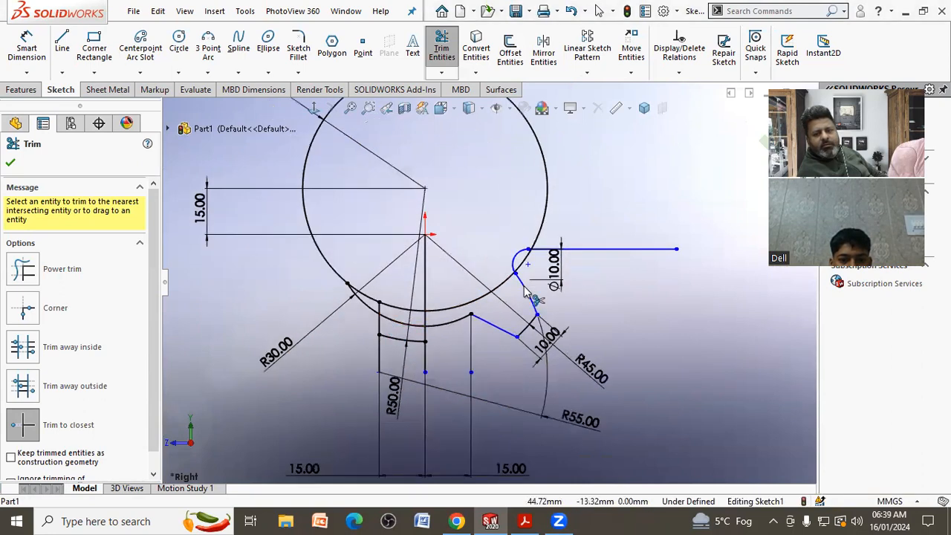
left_click(571, 12)
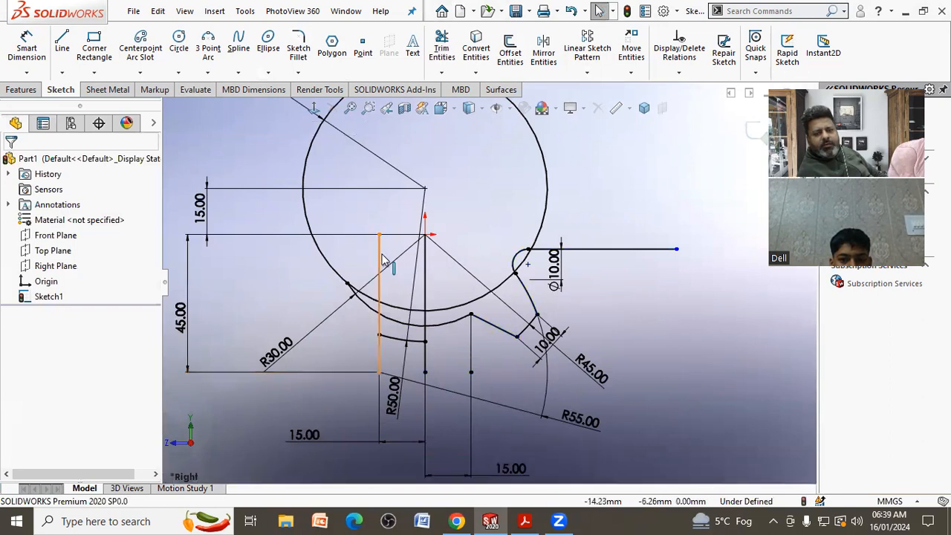
Convert the left 45 mm vertical line to construction geometry.
left_click(379, 260)
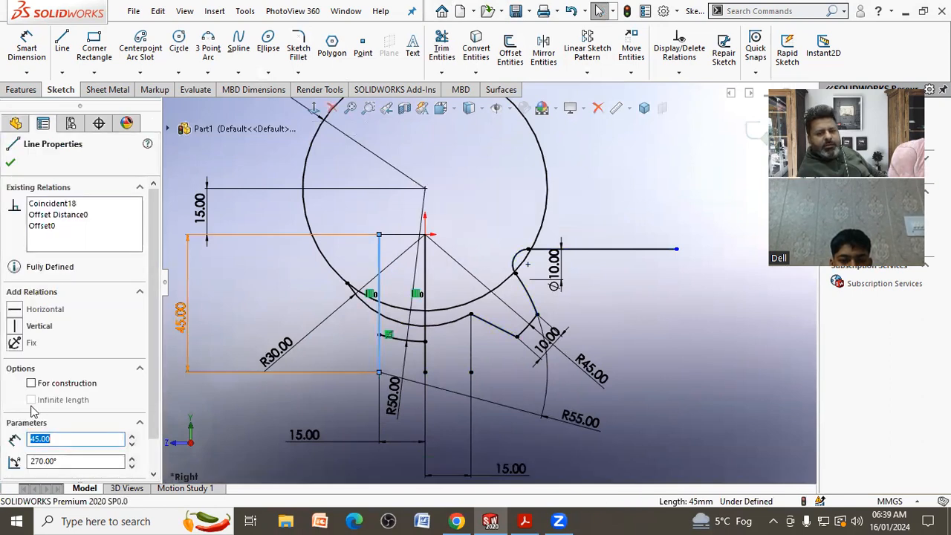
left_click(269, 387)
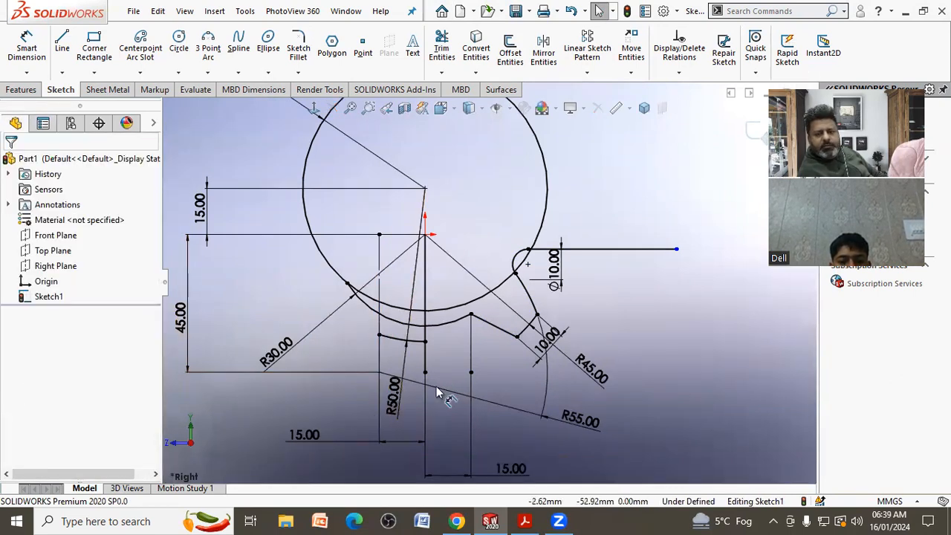
Trim the middle vertical line below the R50 arc and convert the rest of it to construction geometry.
scroll(440, 366, "down", 1)
scroll(440, 365, "down", 1)
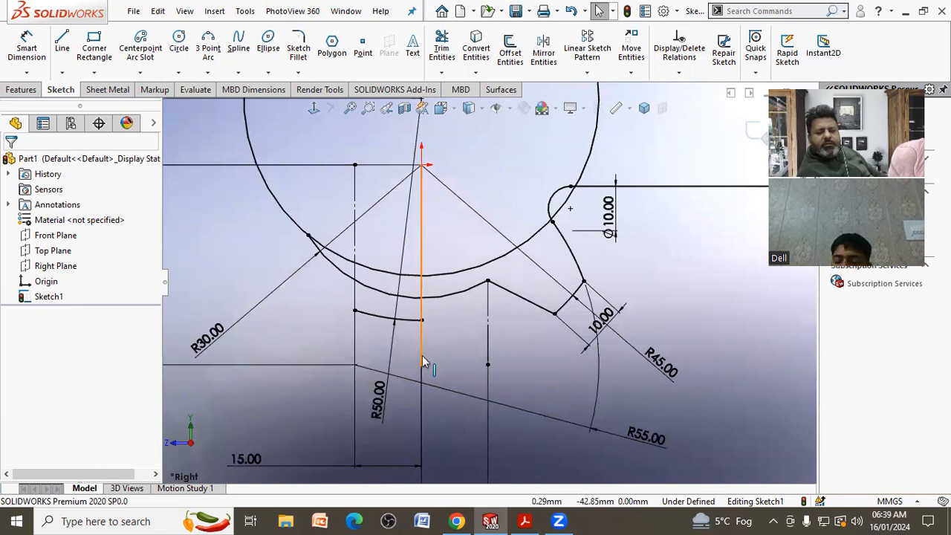
left_click(441, 46)
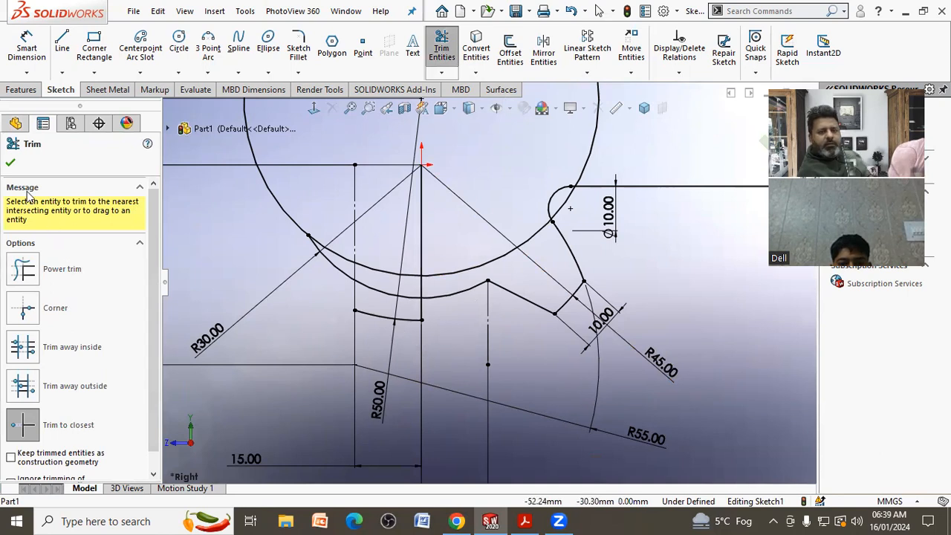
left_click(11, 163)
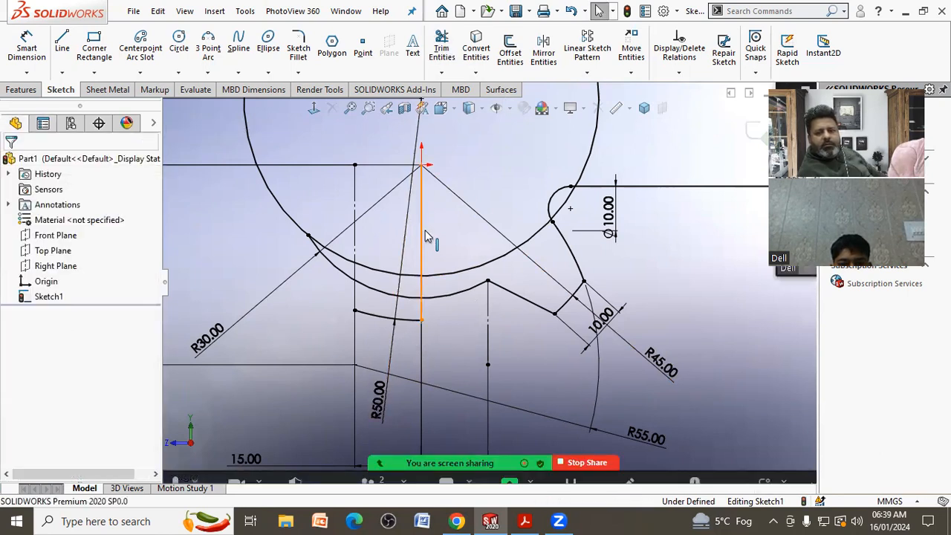
left_click(424, 236)
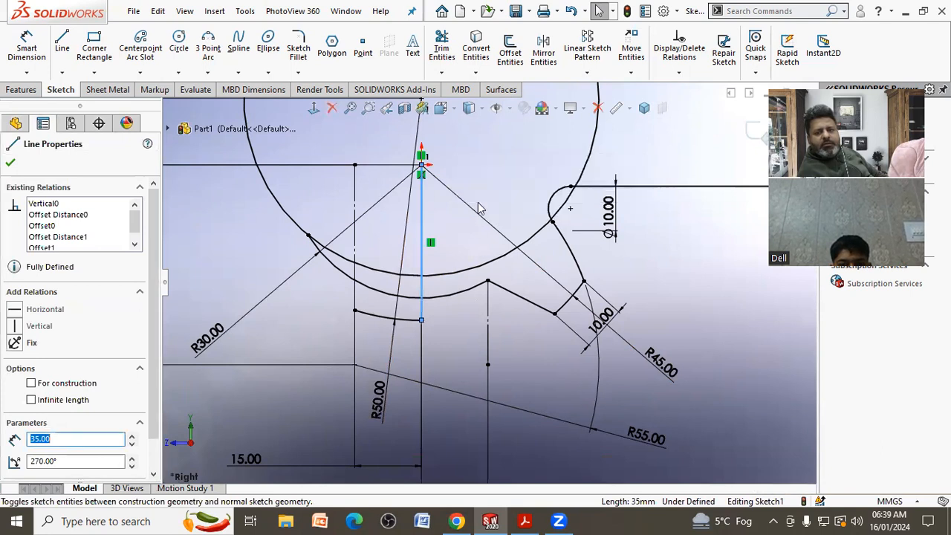
left_click(462, 249)
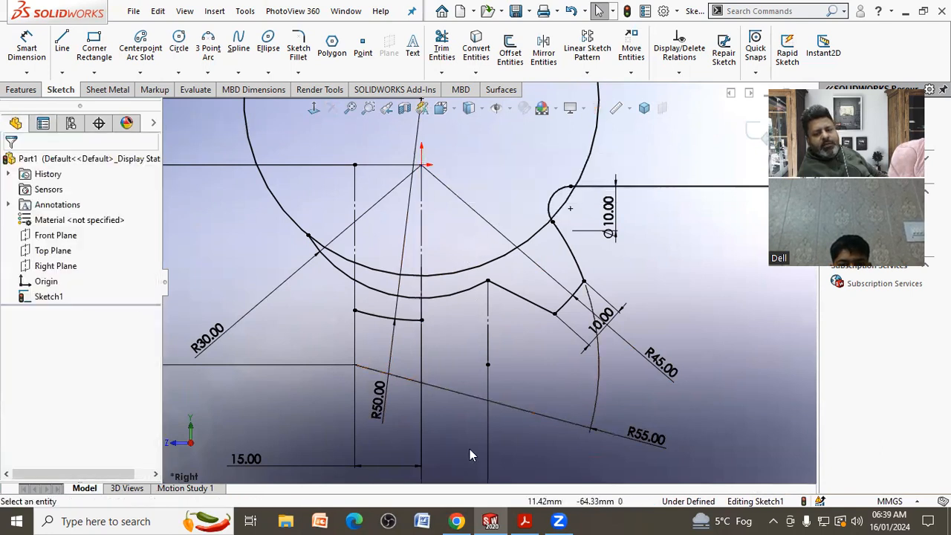
Check the reference drawing and sketch a small circle below the R30 arc, on the outer side of the left vertical construction line.
left_click(520, 521)
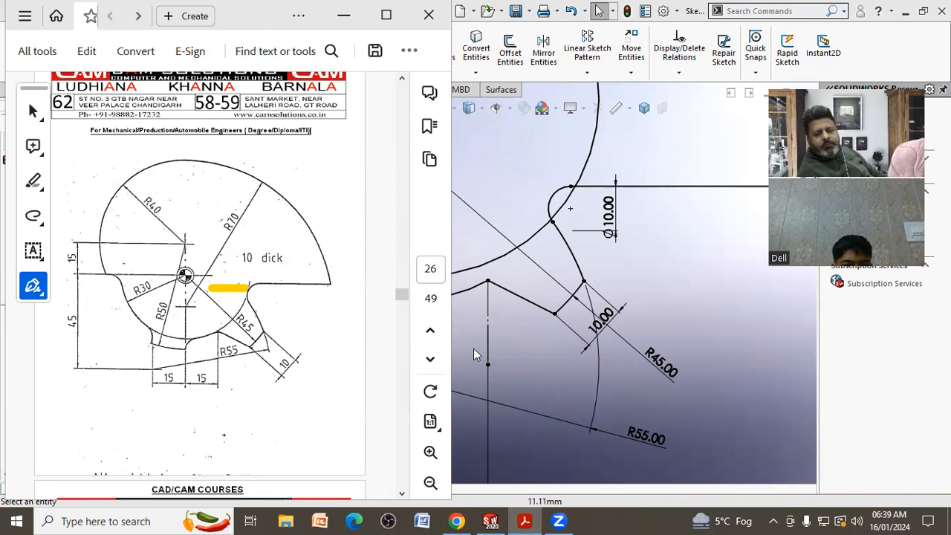
left_click(525, 341)
scroll(338, 295, "down", 3)
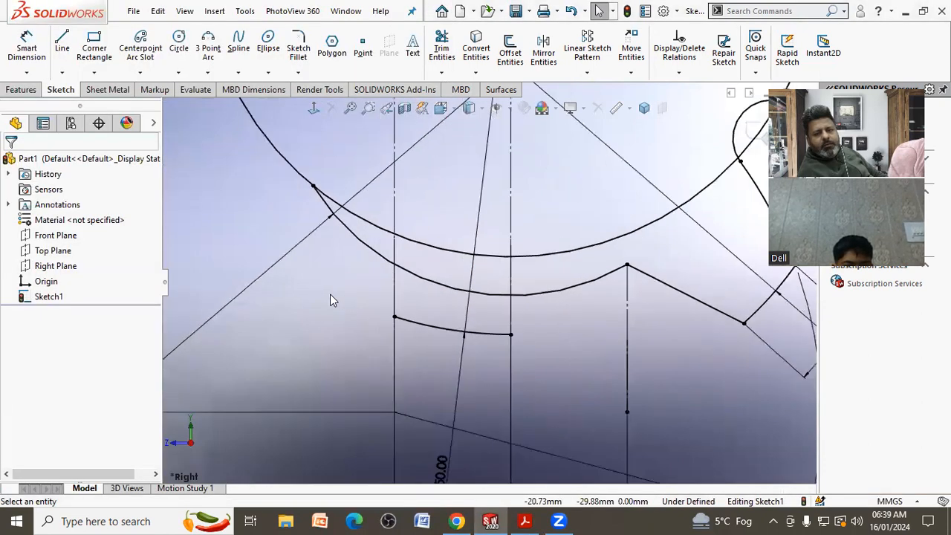
left_click(175, 45)
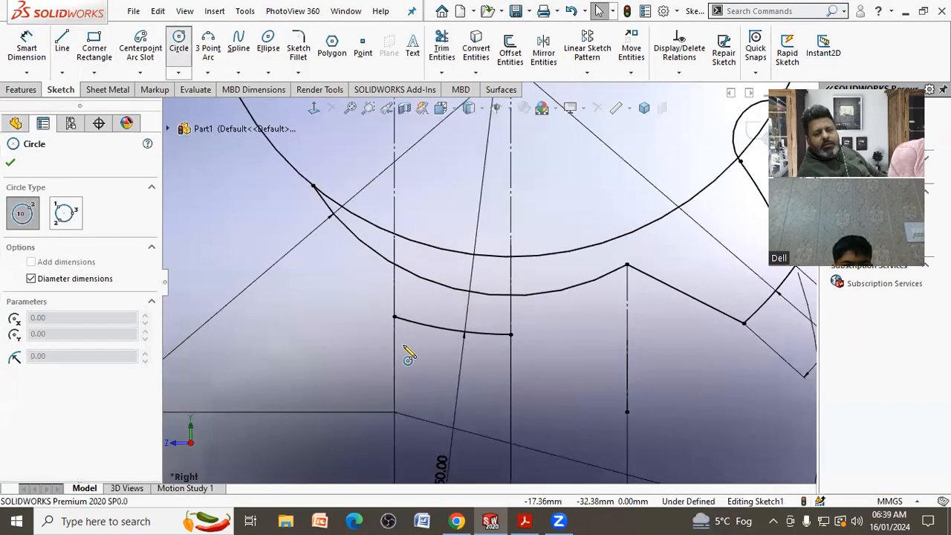
left_click(362, 295)
left_click(350, 316)
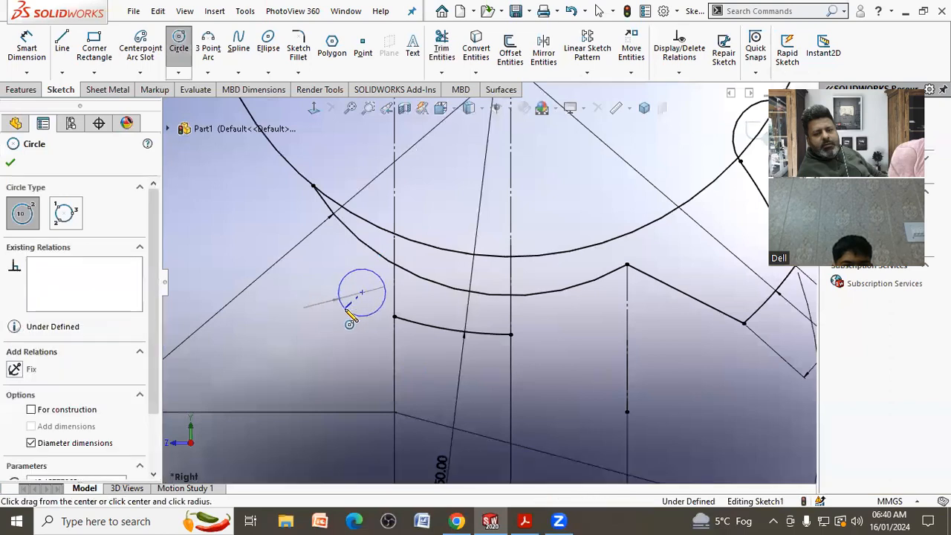
right_click(350, 315)
left_click(368, 318)
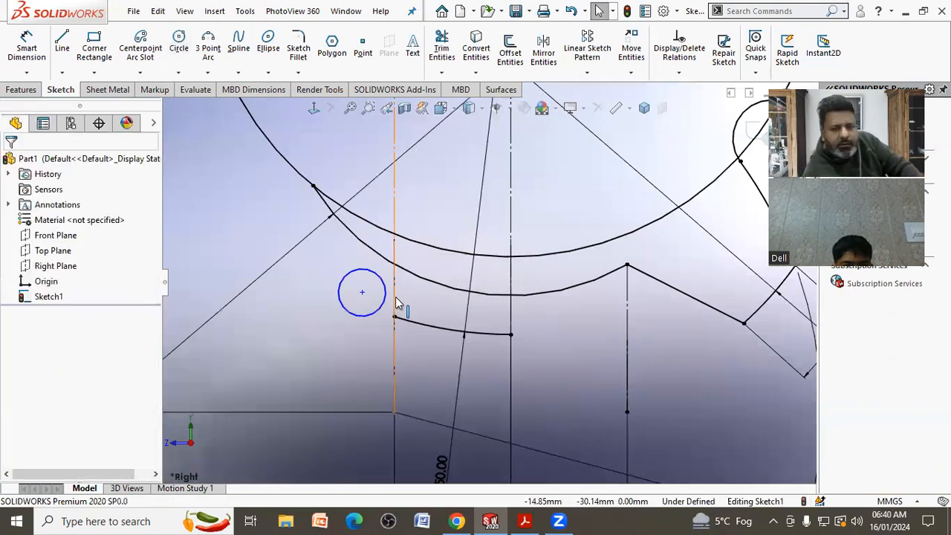
Make the small circle tangent to the left vertical construction line and to the R30 arc.
left_click(394, 301)
left_click(382, 306)
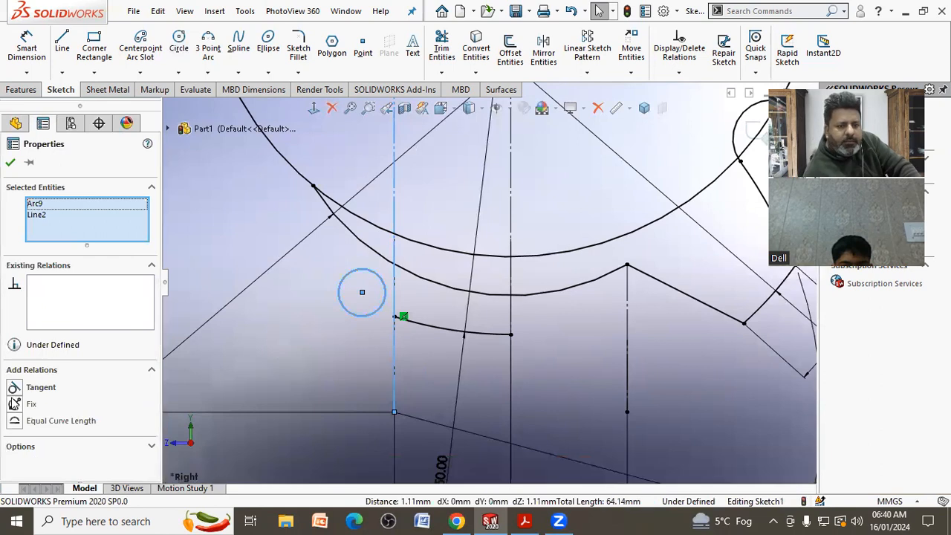
left_click(34, 386)
left_click(363, 315)
left_click(382, 258)
left_click(373, 270, "ctrl")
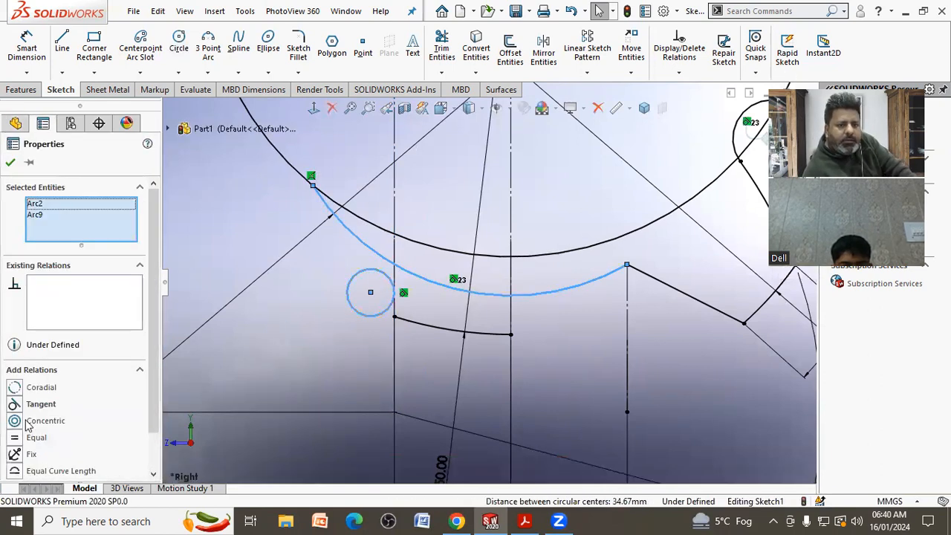
left_click(20, 406)
left_click(263, 368)
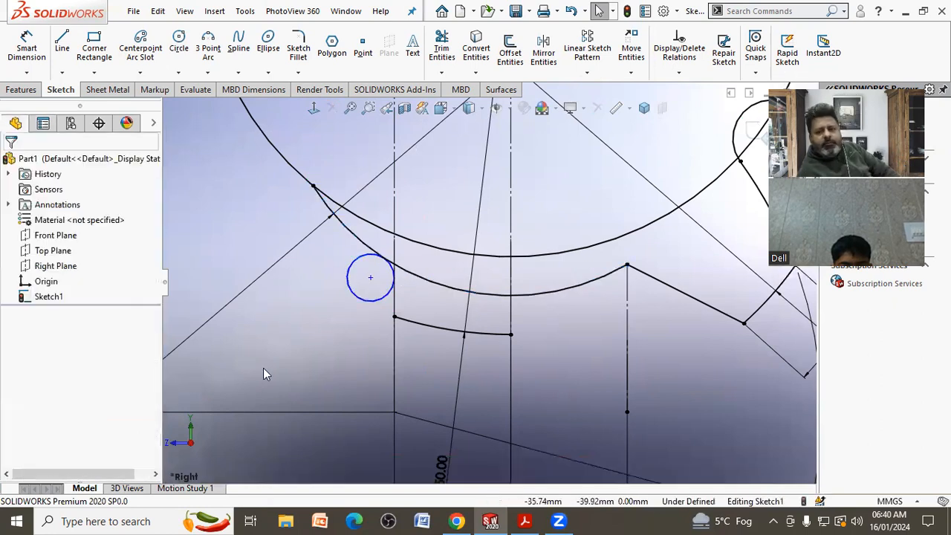
Make the small circle equal in radius to the Ø10 corner arc.
left_click(734, 149)
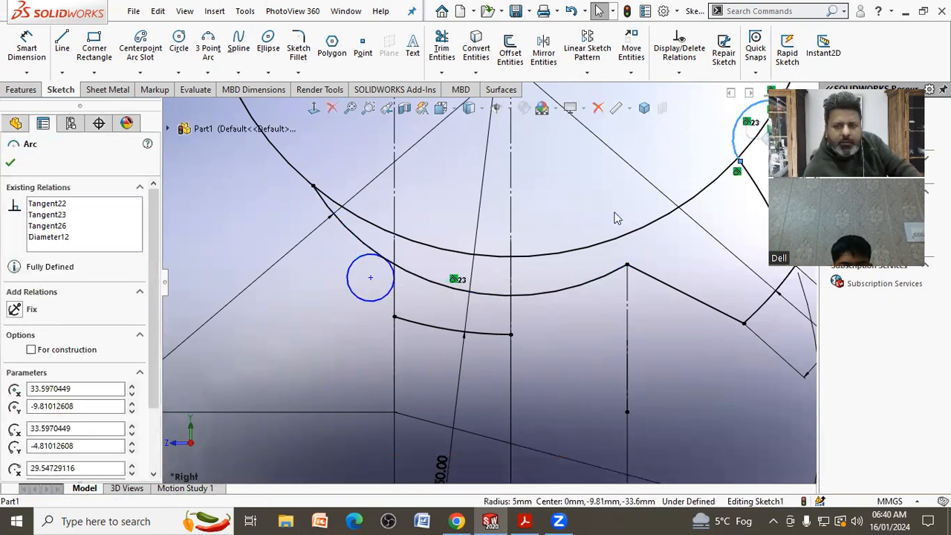
left_click(373, 301, "ctrl")
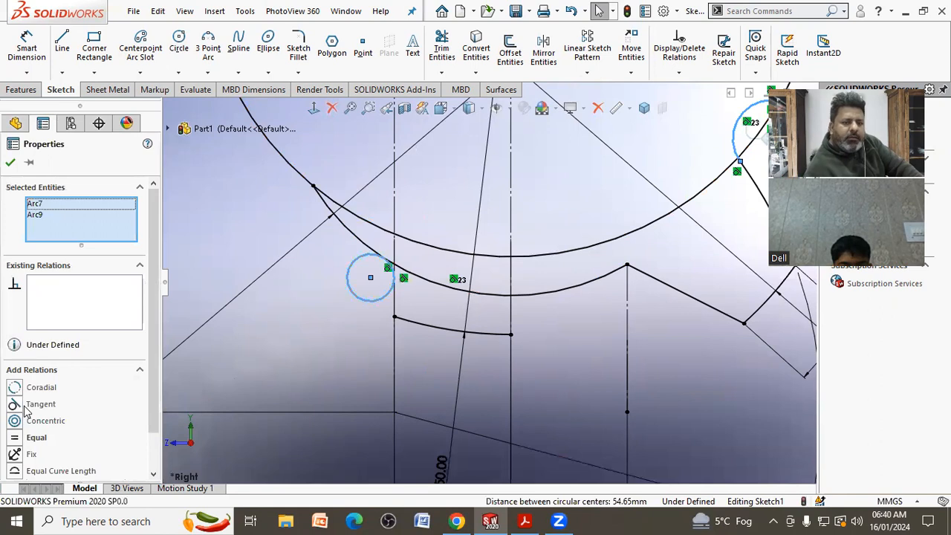
left_click(18, 439)
left_click(268, 375)
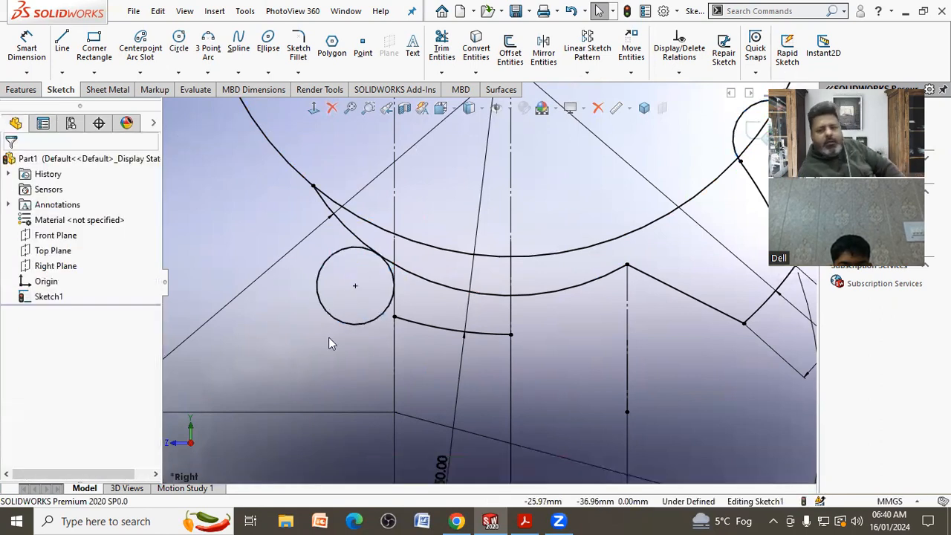
Extend the R50 arc to the circle and trim the circle's outer portion so only the concave arc joining R30 and R50 remains.
scroll(389, 309, "down", 6)
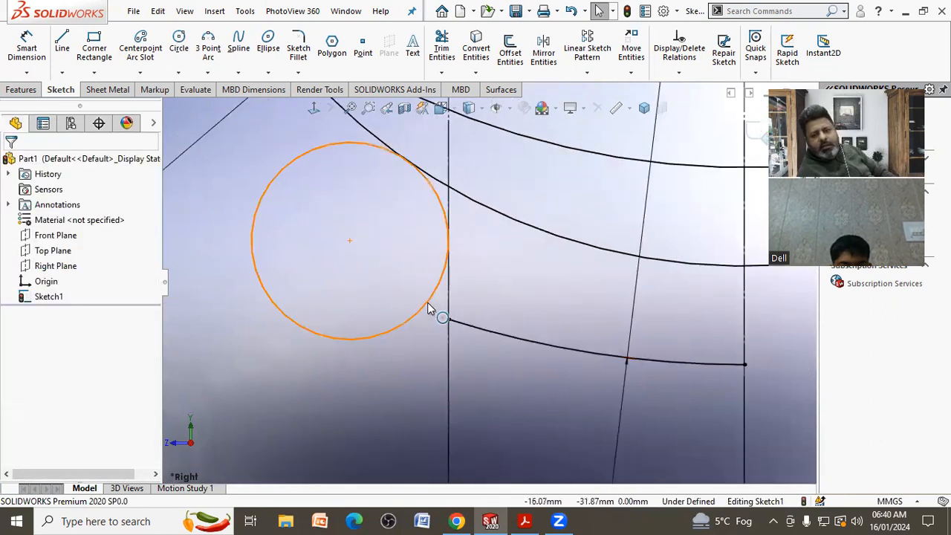
left_click(441, 72)
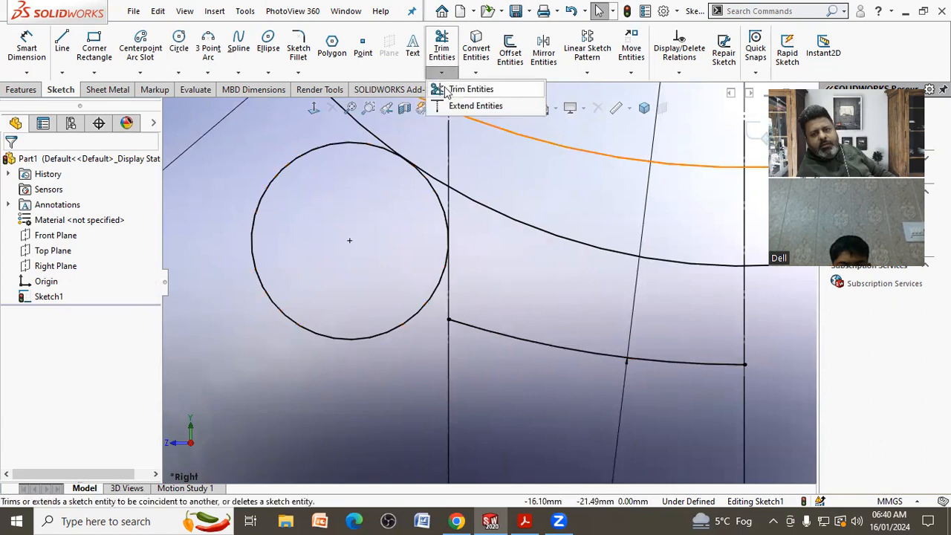
left_click(476, 106)
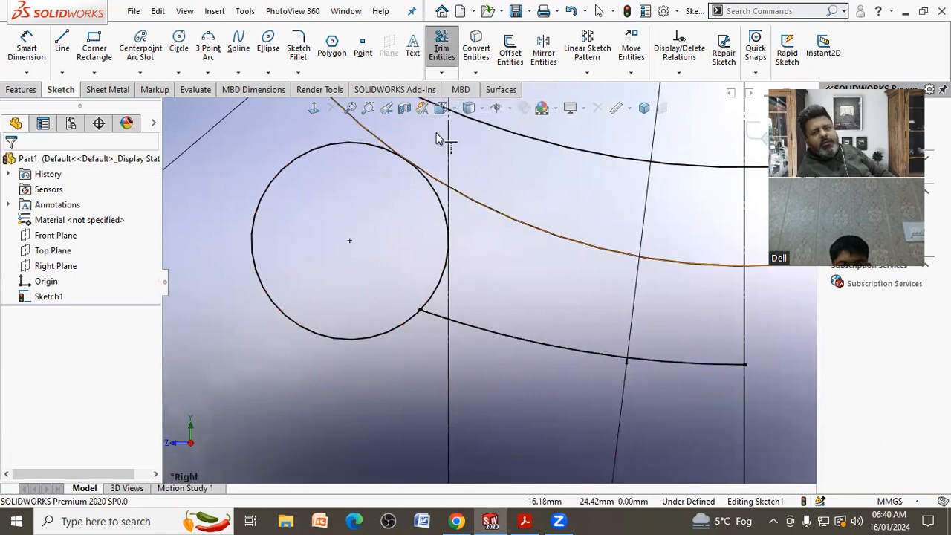
left_click(441, 72)
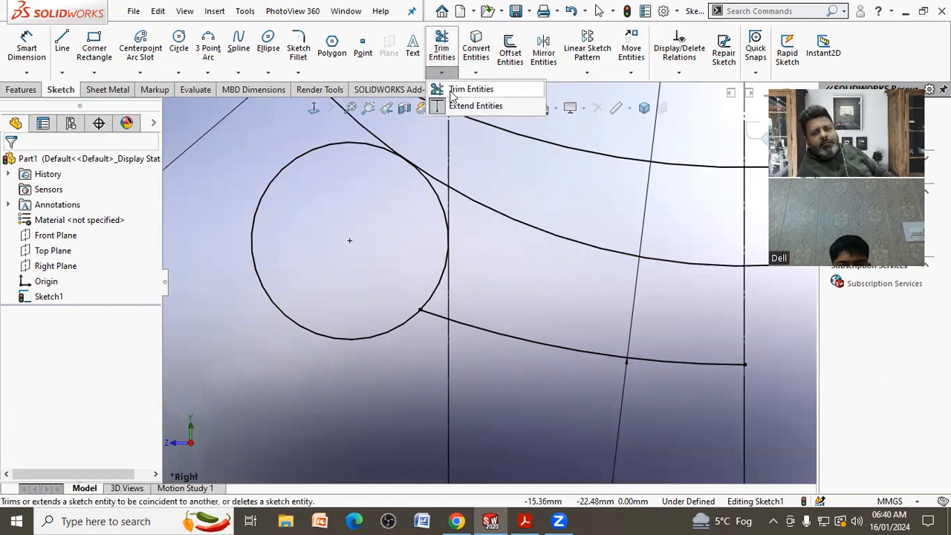
left_click(455, 146)
left_click(337, 338)
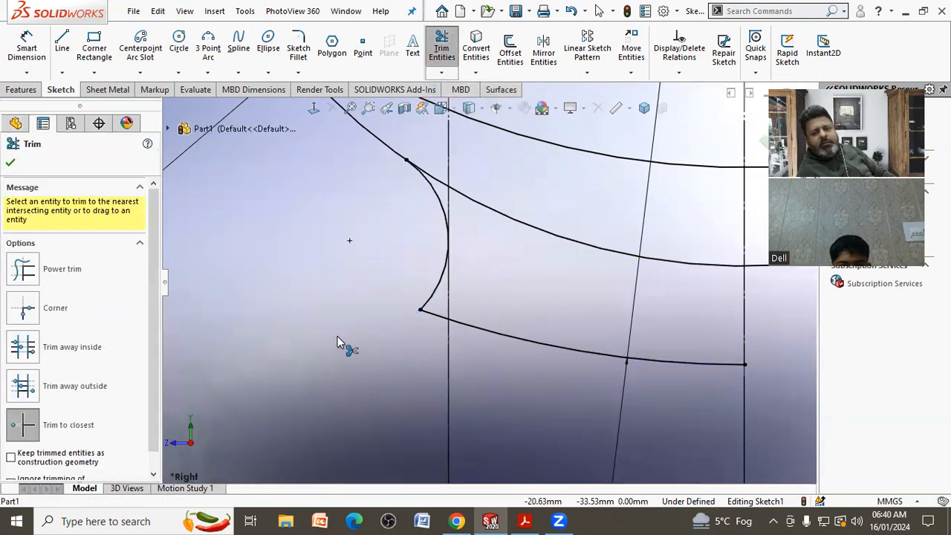
Check the reference drawing and round the corner between the R30 arc and the lug's sloping line with a 10 mm sketch fillet.
key("f")
scroll(328, 299, "up", 4)
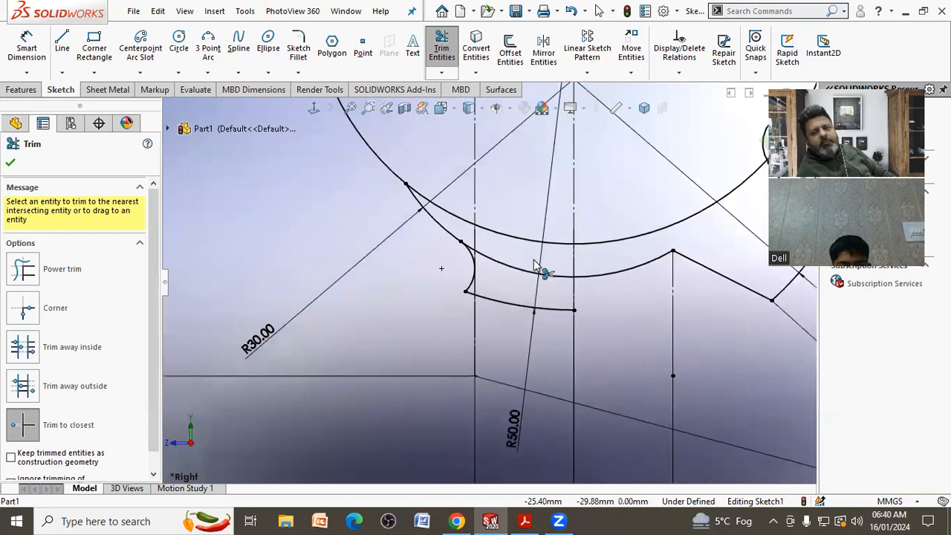
left_click(525, 520)
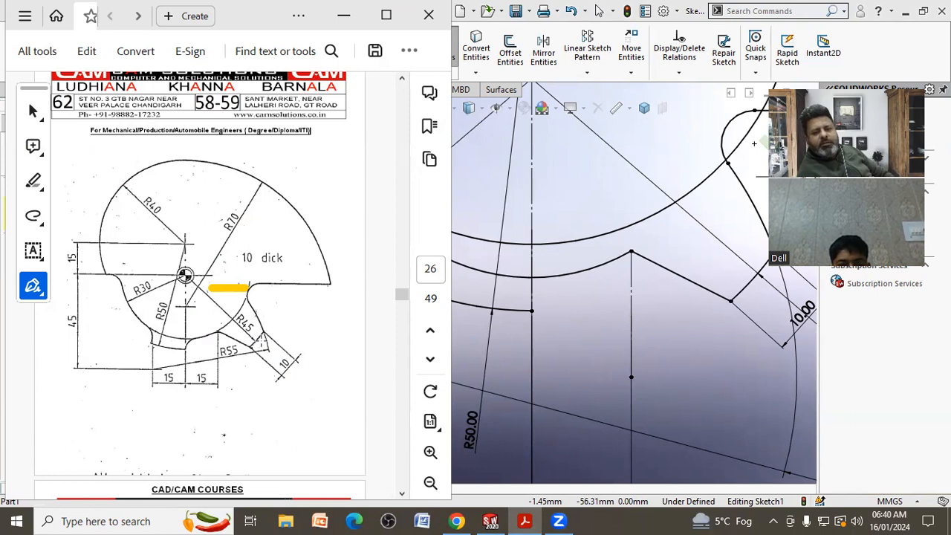
right_click(585, 302)
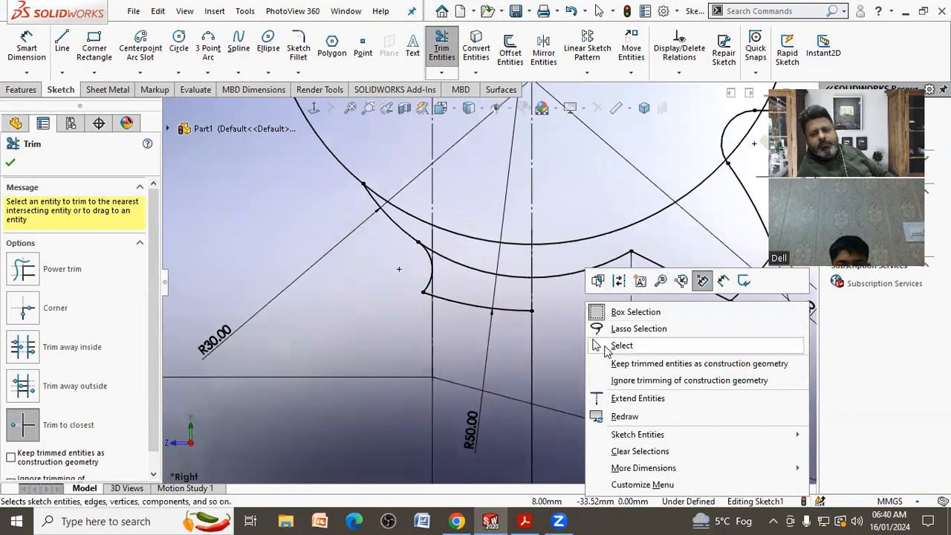
left_click(621, 345)
scroll(607, 291, "down", 2)
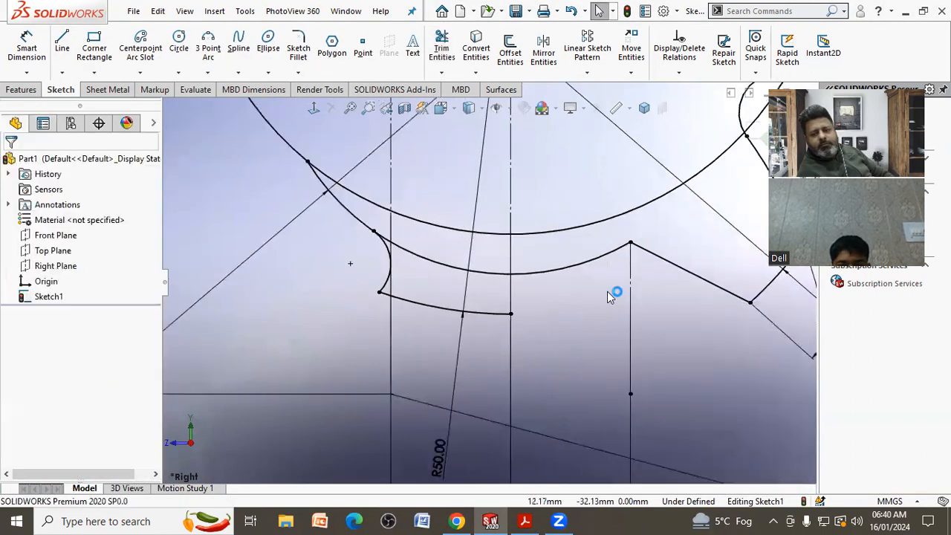
left_click(298, 45)
left_click(615, 251)
left_click(649, 255)
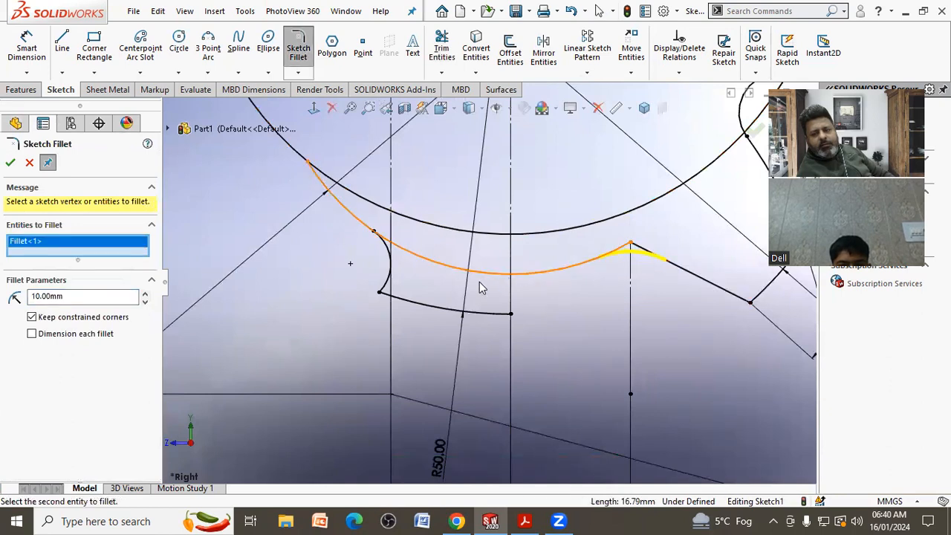
left_click(7, 164)
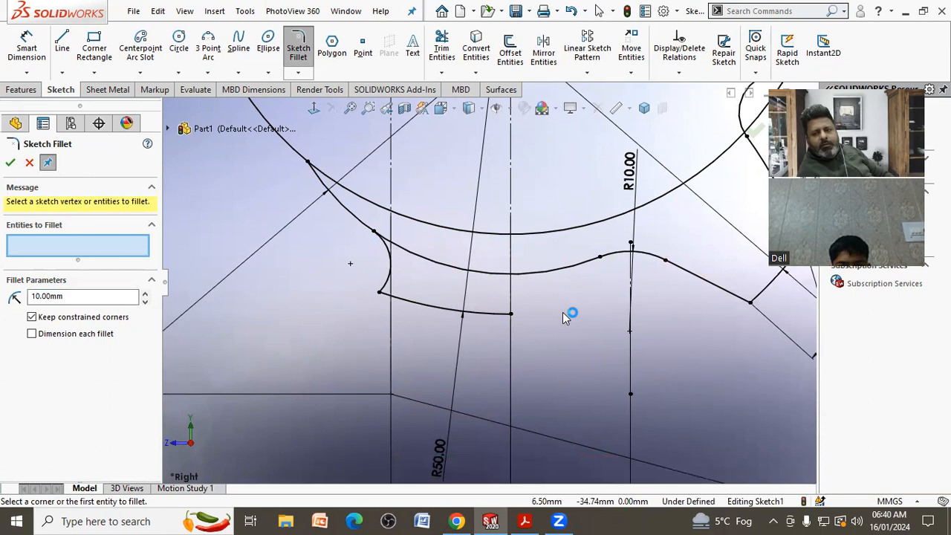
Sketch a circle about 12 mm in diameter below the R30 arc, passing through the R50 arc's endpoint on the middle vertical line.
scroll(569, 312, "up", 3)
scroll(497, 304, "down", 3)
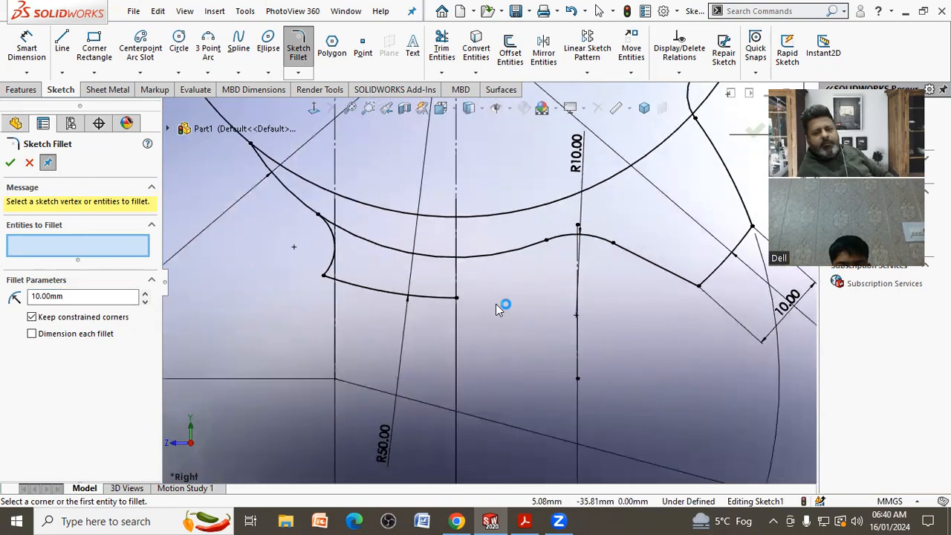
left_click(179, 49)
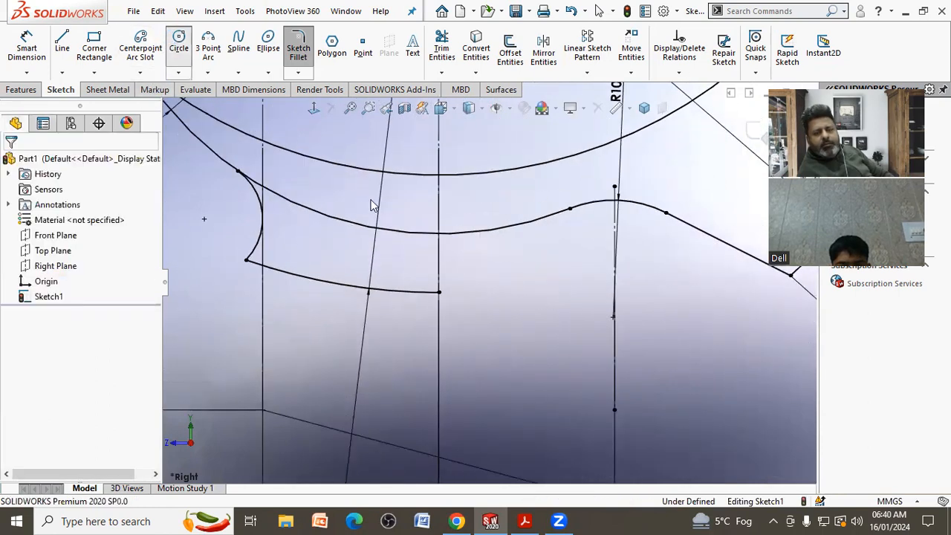
left_click(506, 271)
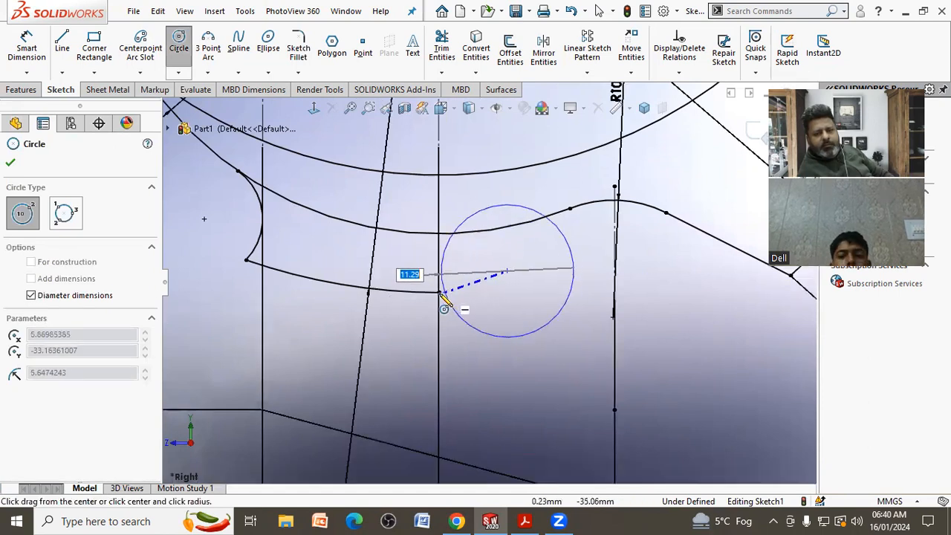
left_click(442, 294)
right_click(480, 284)
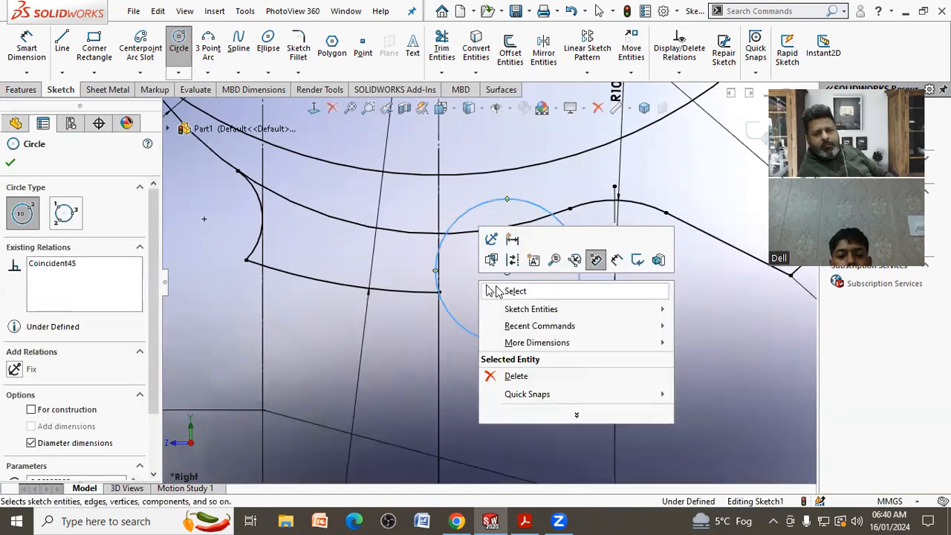
left_click(500, 292)
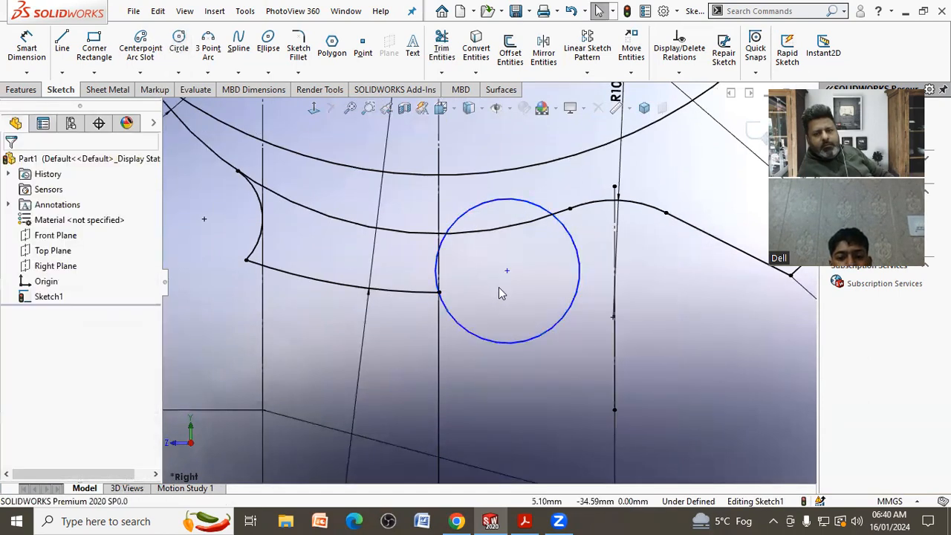
Make the new circle at the R50 arc's endpoint tangent to the R30 arc.
left_click(475, 225)
left_click(476, 231)
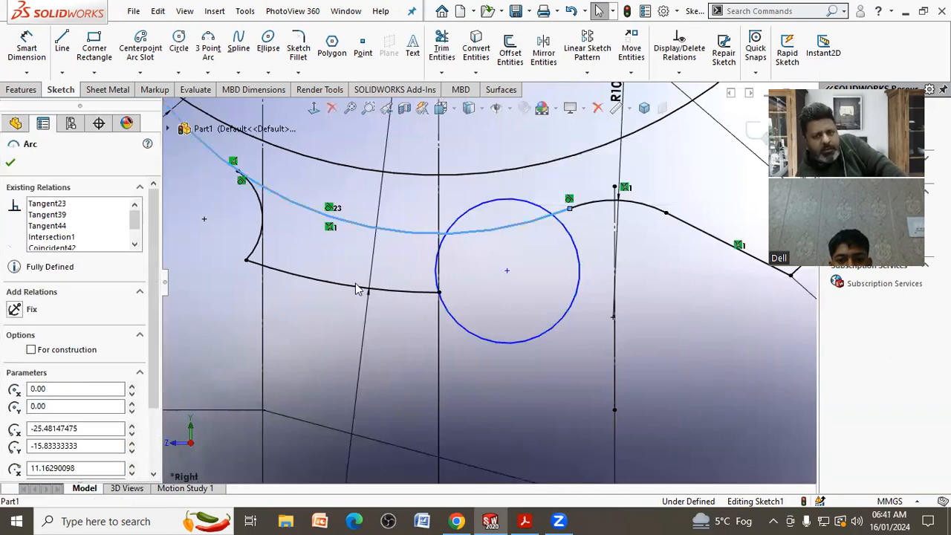
left_click(462, 213, "ctrl")
left_click(52, 402)
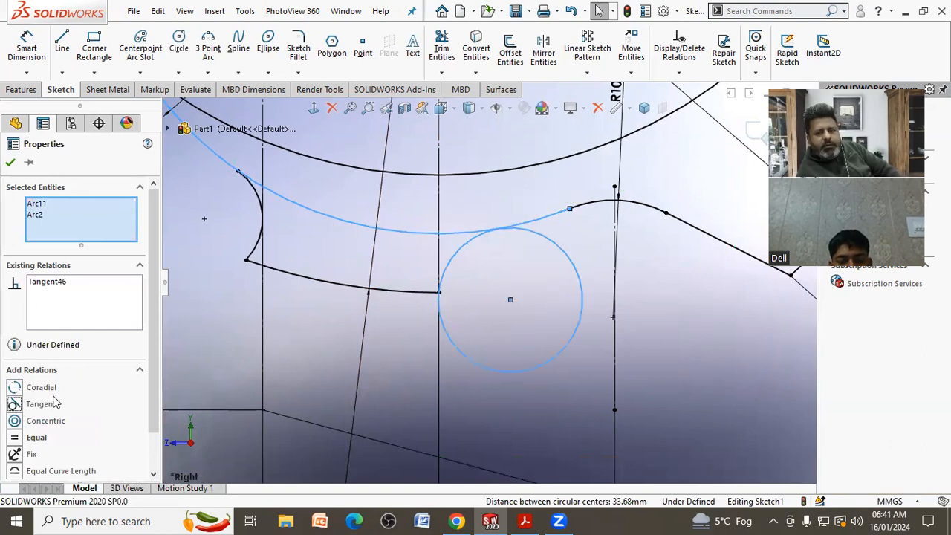
left_click(381, 366)
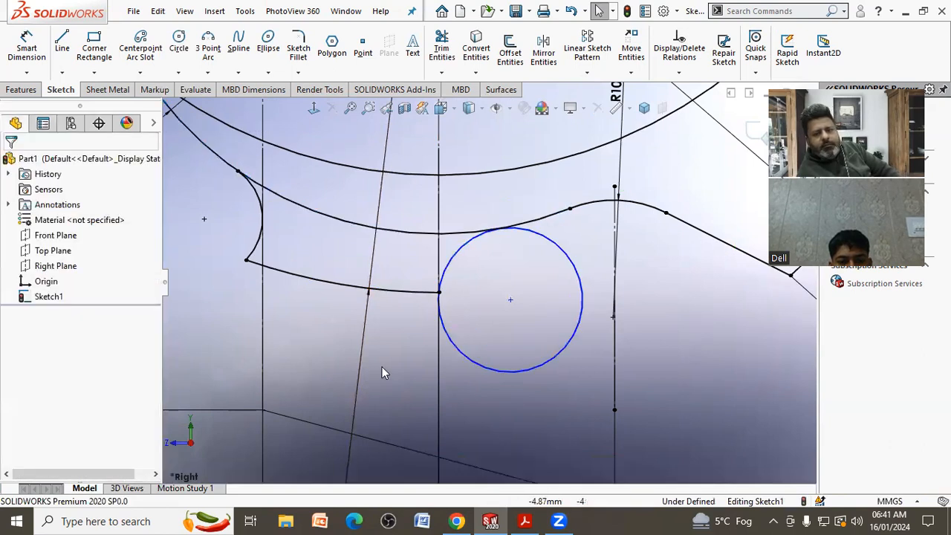
Make the circle equal to the left concave arc and trim it to the short arc joining the R50 arc's end with the R30 arc.
left_click(447, 275)
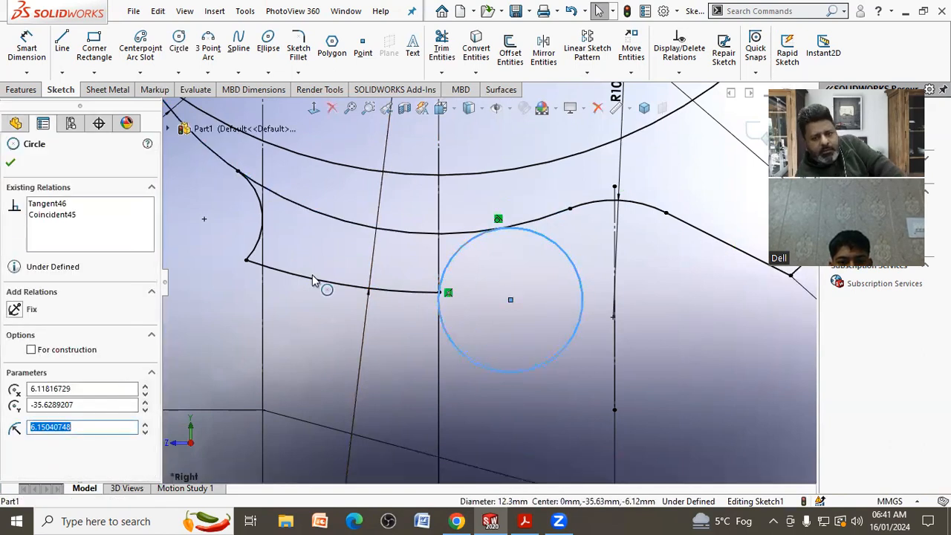
left_click(255, 257, "ctrl")
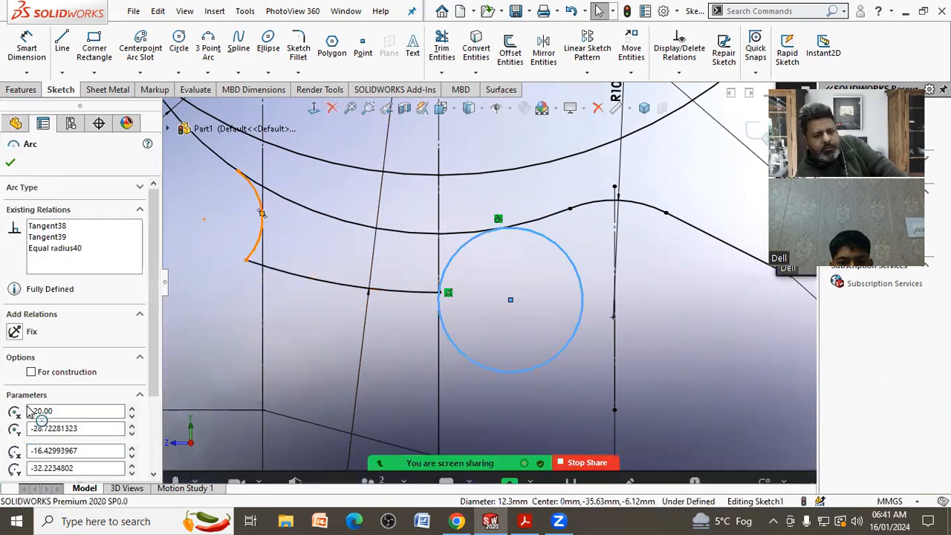
left_click(27, 438)
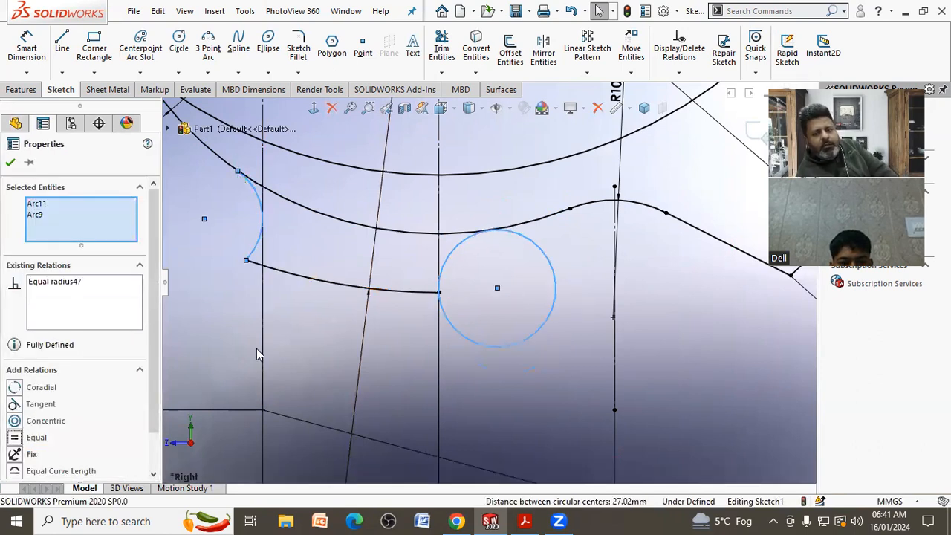
left_click(219, 344)
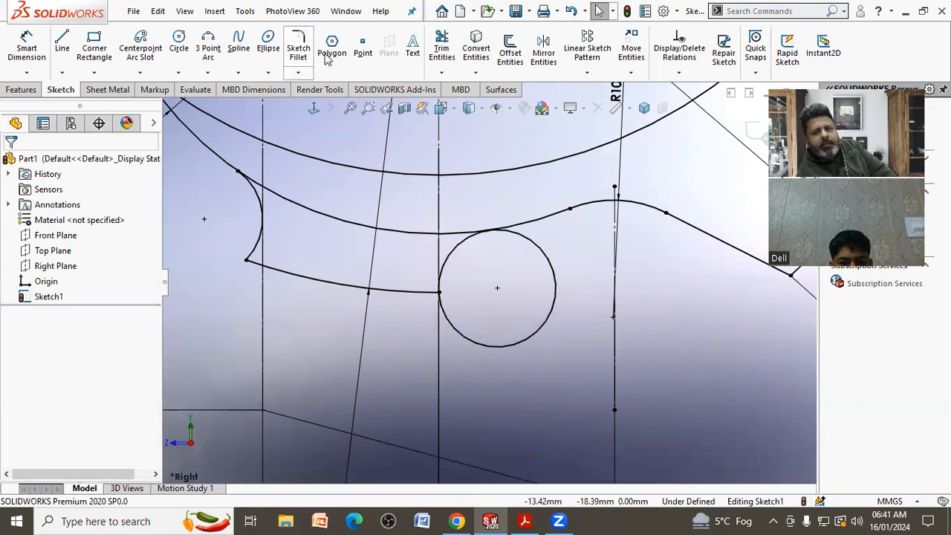
left_click(441, 48)
left_click(550, 271)
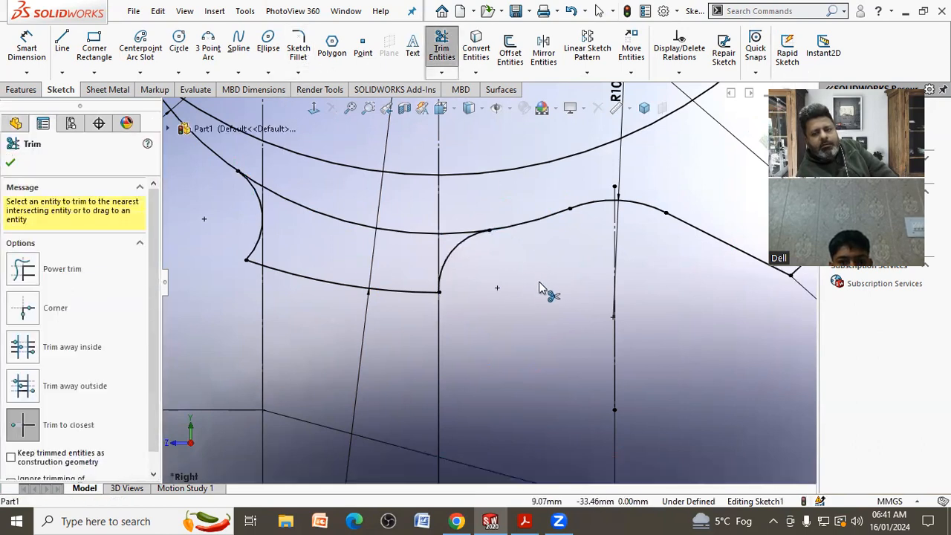
Trim away the R30 arc section between the two concave arcs above the lower R50 lug.
left_click(363, 229)
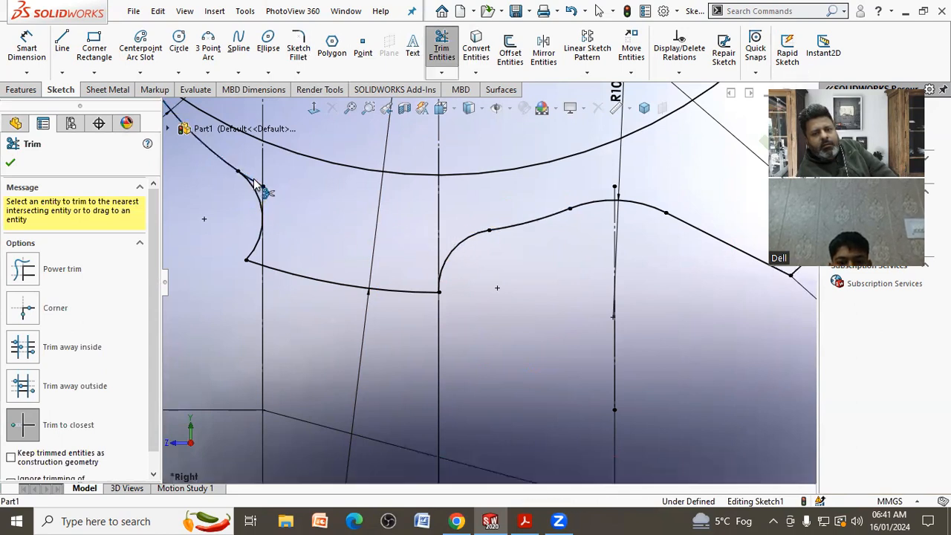
scroll(400, 232, "up", 6)
scroll(543, 201, "down", 2)
scroll(543, 200, "down", 3)
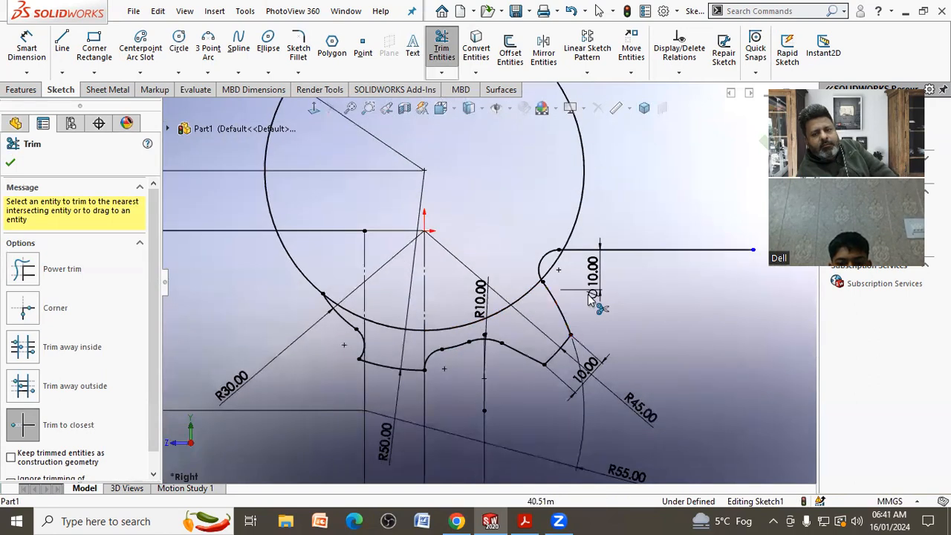
right_click(412, 299)
left_click(439, 338)
Try a 4 mm sketch fillet at the corner between the sloping line and the side lug's R45 end arc, and undo it.
scroll(519, 344, "down", 3)
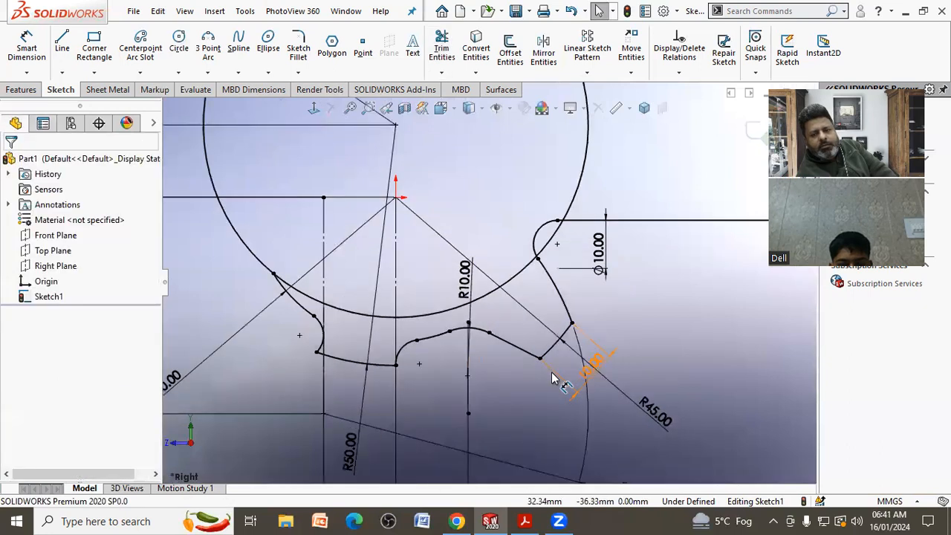
left_click(298, 51)
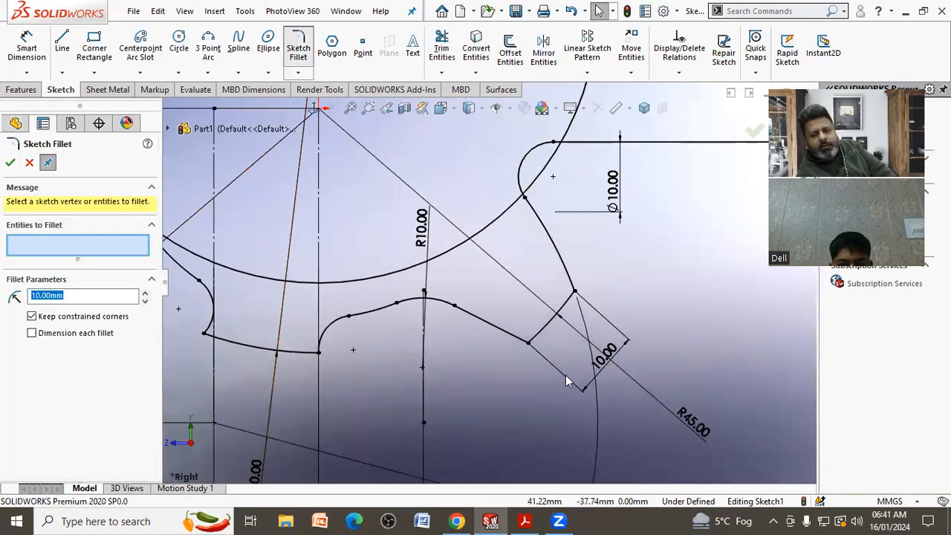
left_click(522, 347)
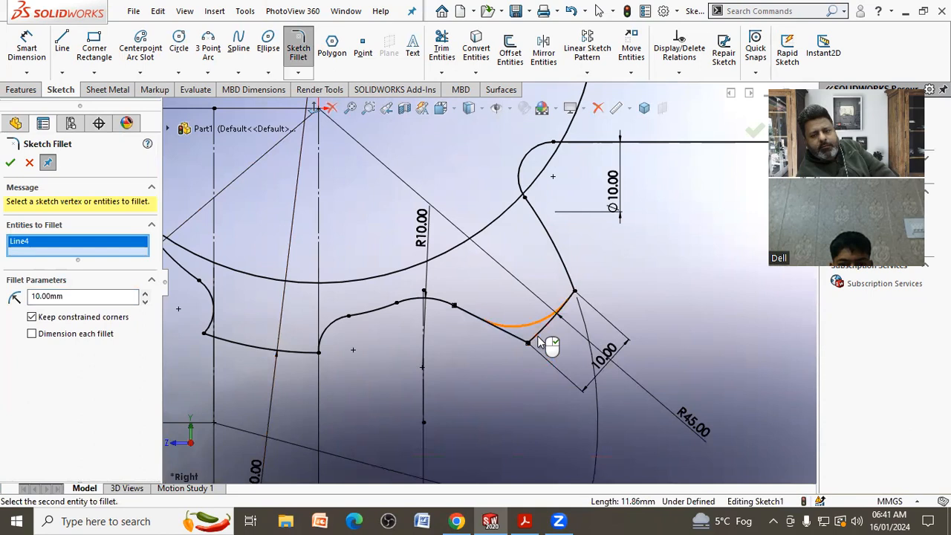
left_click(544, 329)
left_click_drag(111, 295, 8, 305)
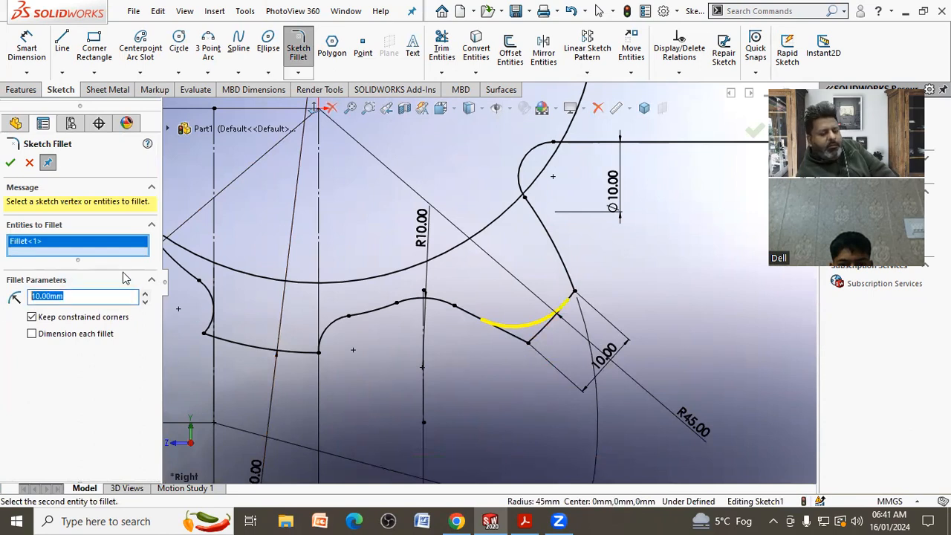
key("Return")
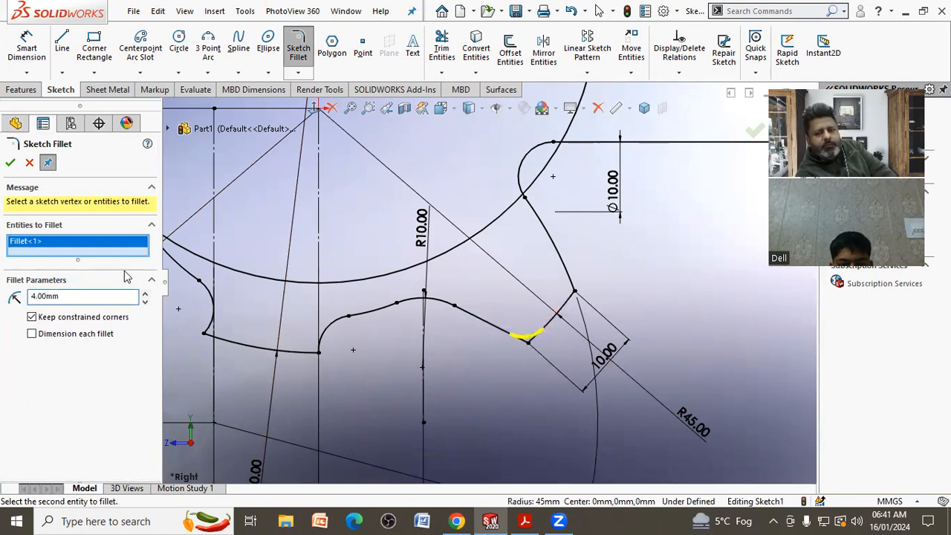
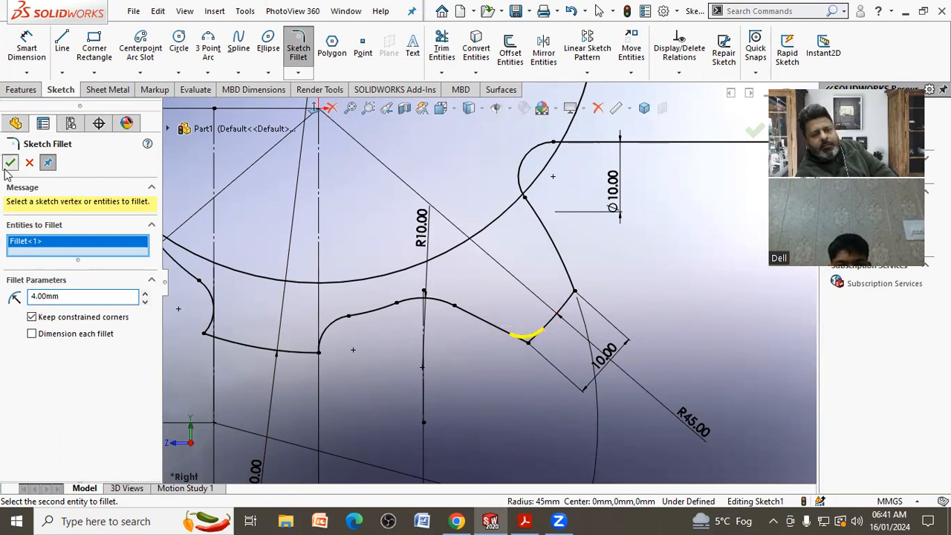
left_click(10, 163)
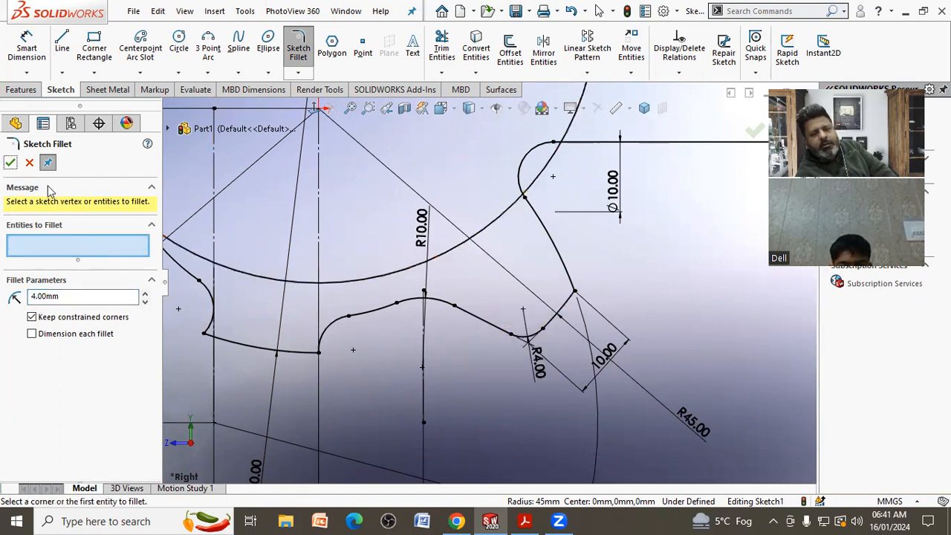
left_click(30, 165)
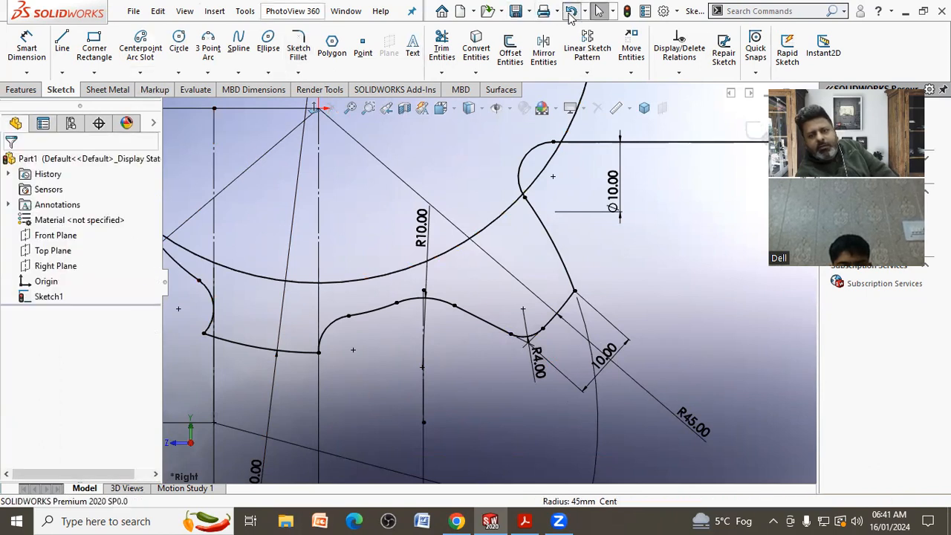
left_click(570, 11)
left_click(464, 344)
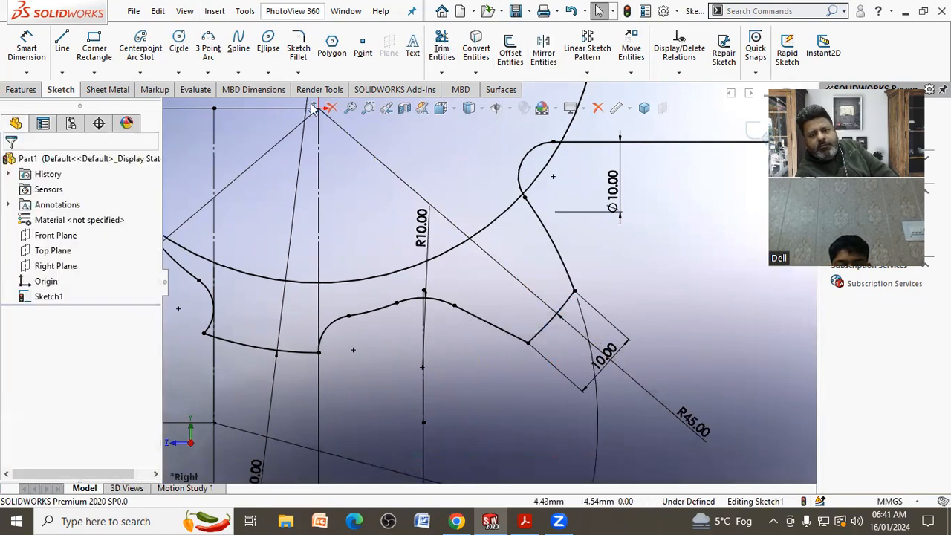
left_click(298, 46)
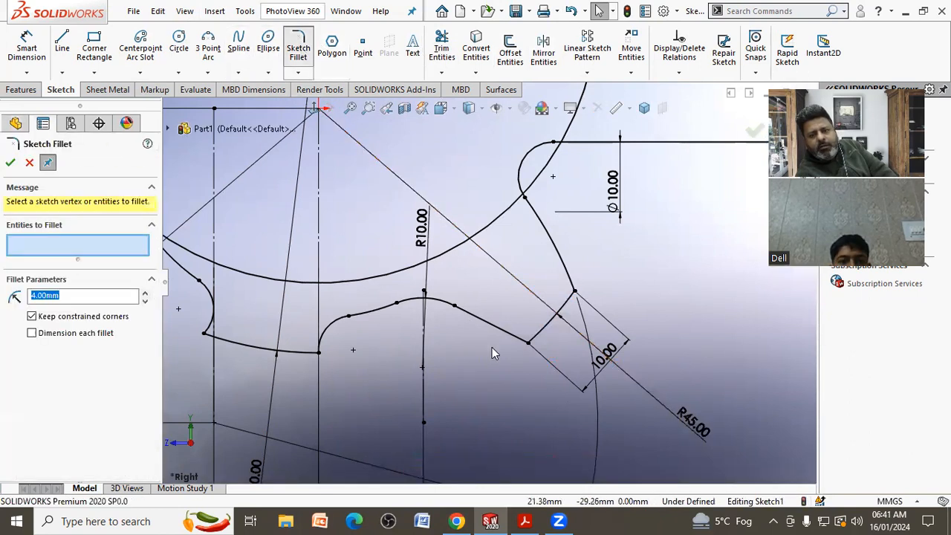
left_click(528, 343)
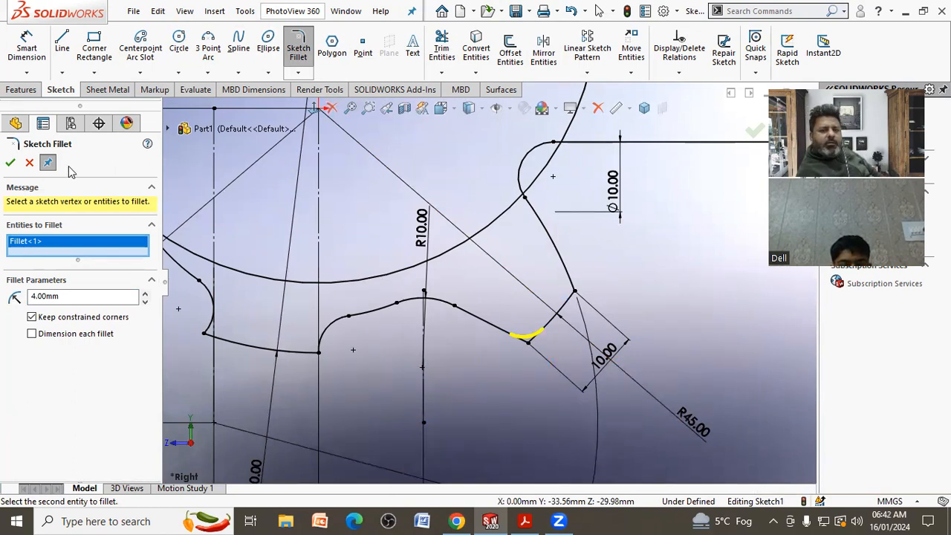
left_click(27, 163)
Check the reference drawing and sketch a large circle centred on the vertical centerline below the origin, tangent to the top of the R40 circle.
scroll(486, 335, "up", 3)
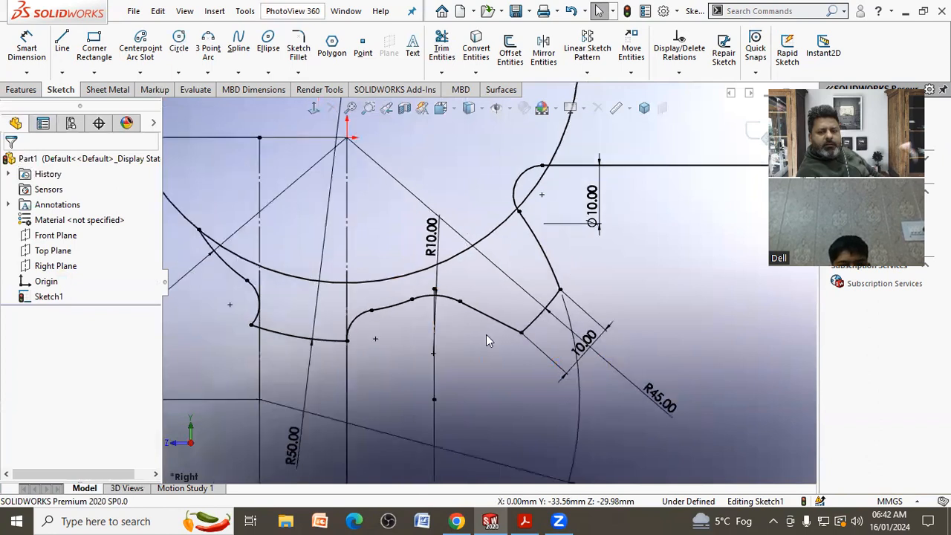
scroll(440, 238, "up", 1)
scroll(474, 325, "up", 1)
left_click(524, 521)
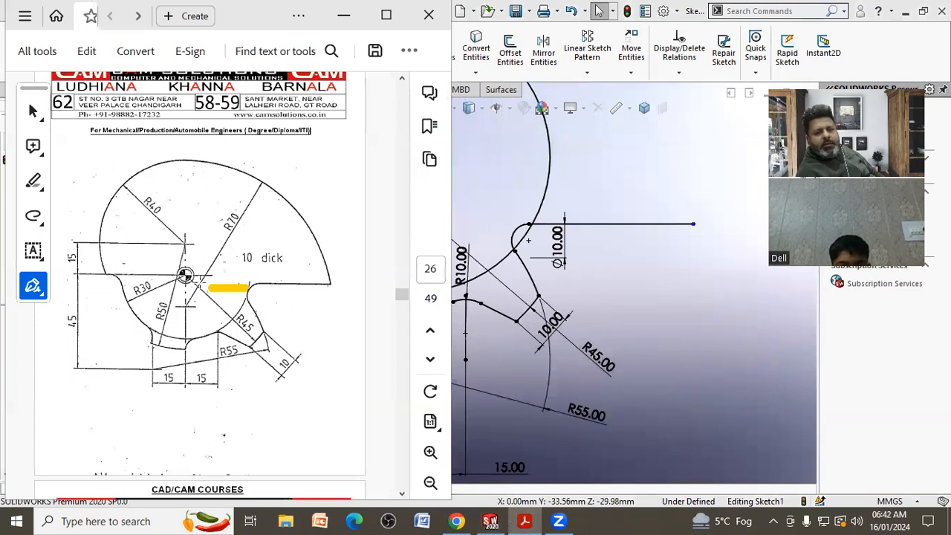
left_click(641, 318)
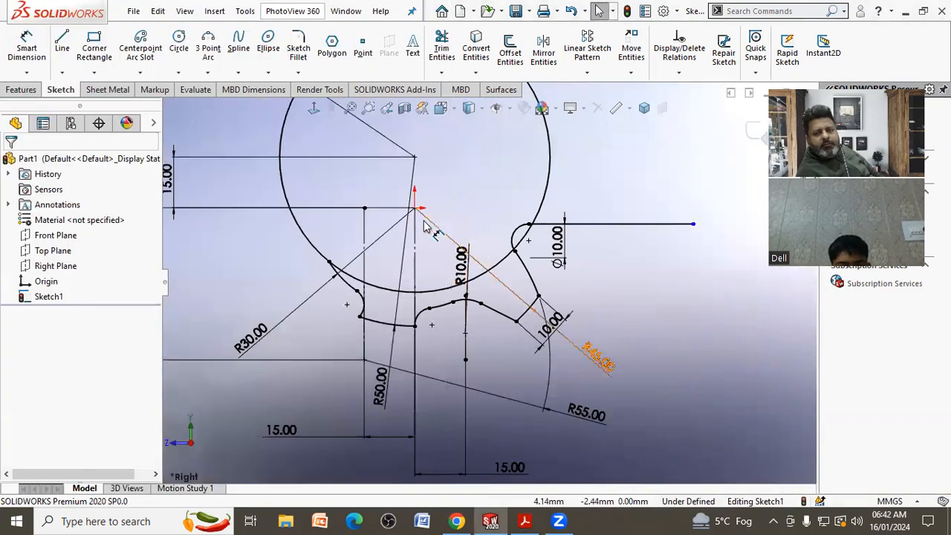
scroll(465, 205, "up", 3)
scroll(446, 178, "down", 2)
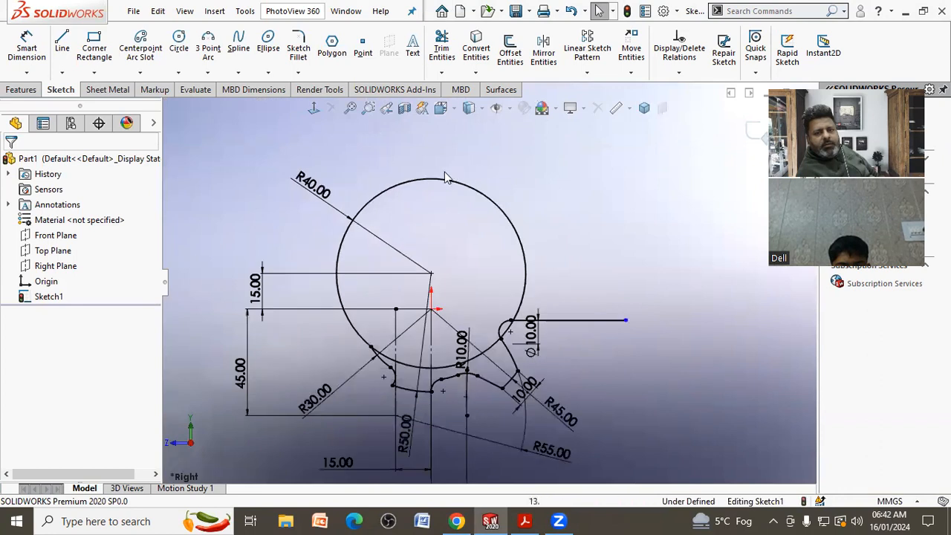
left_click(178, 44)
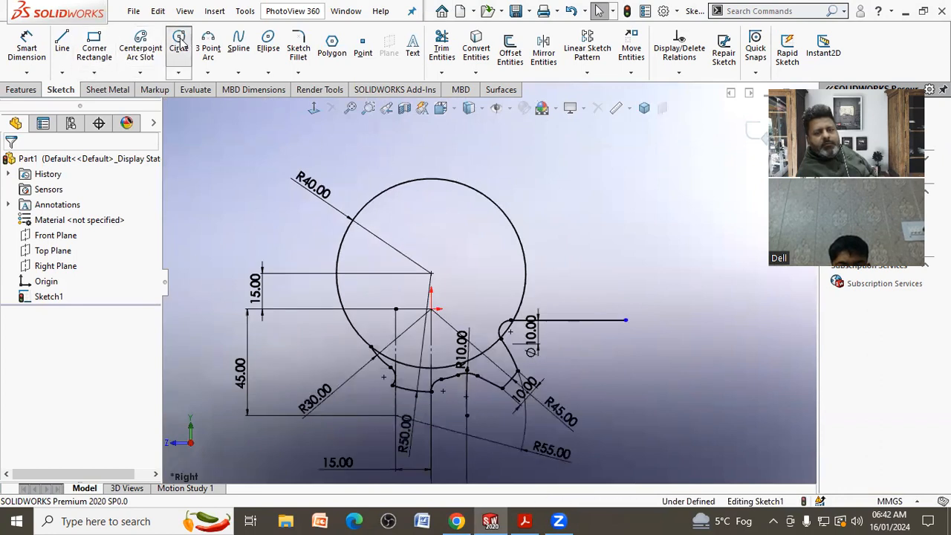
left_click(432, 332)
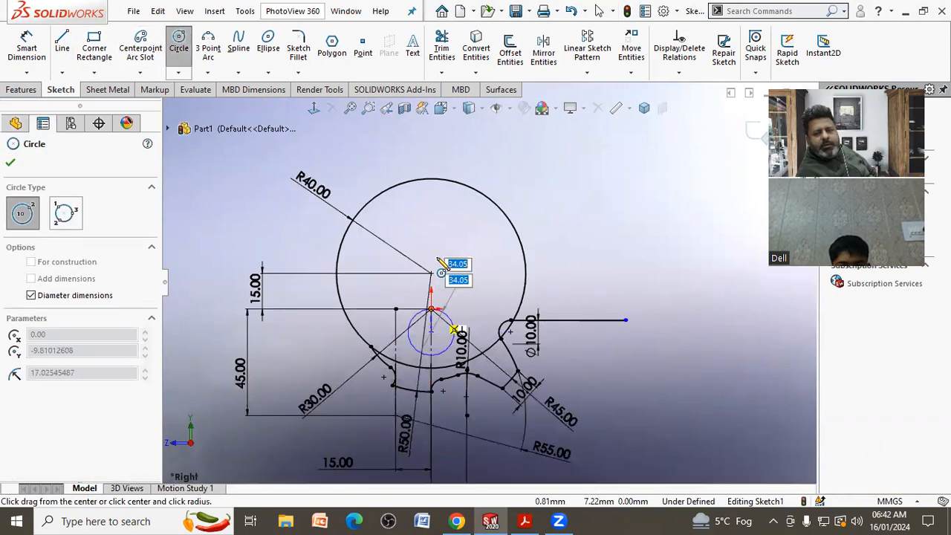
left_click(433, 182)
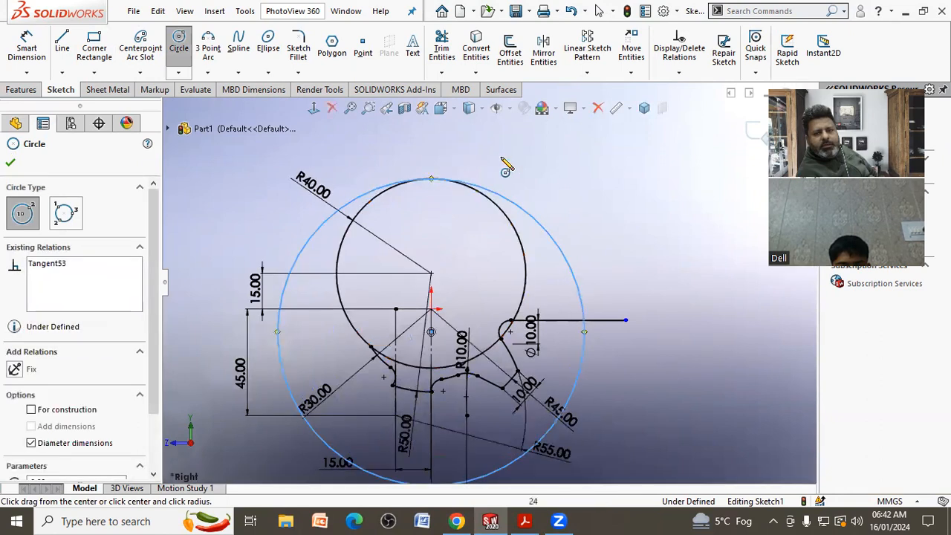
right_click(505, 161)
left_click(533, 165)
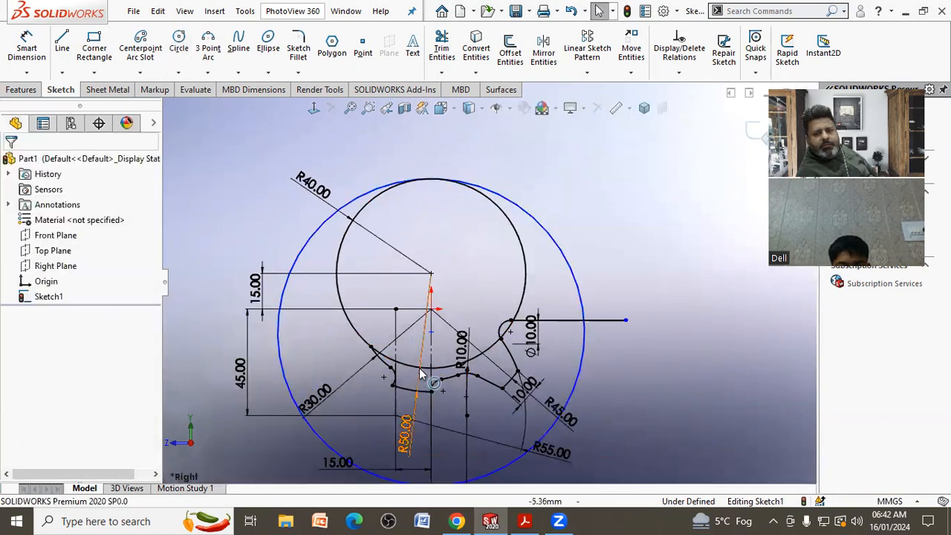
Dimension the large circle with a diameter of 140 mm.
left_click(26, 49)
left_click(522, 211)
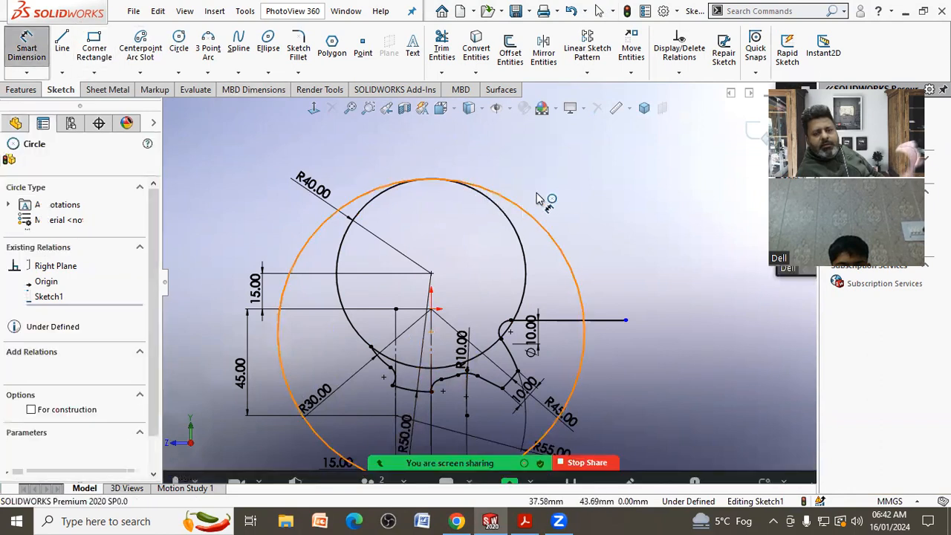
left_click(562, 190)
type("140")
key("Return")
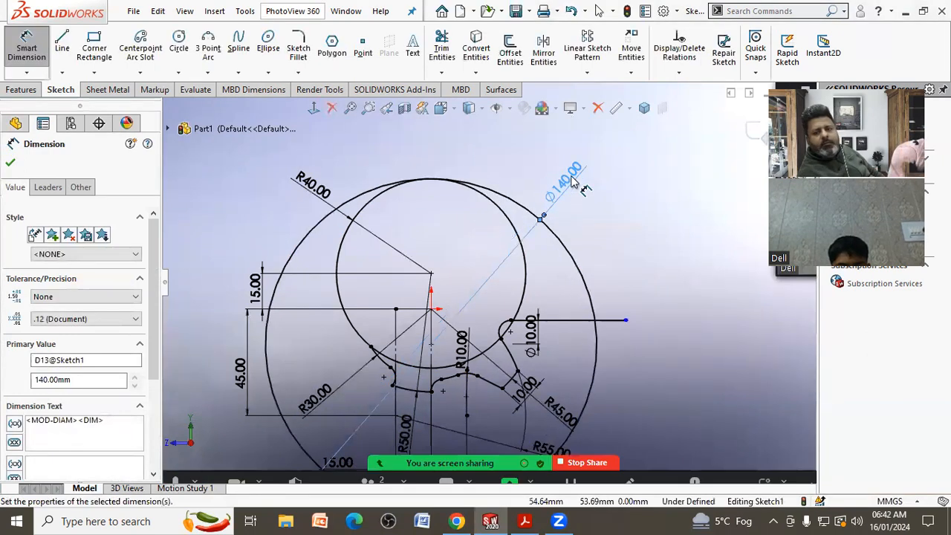
left_click(622, 170)
right_click(624, 178)
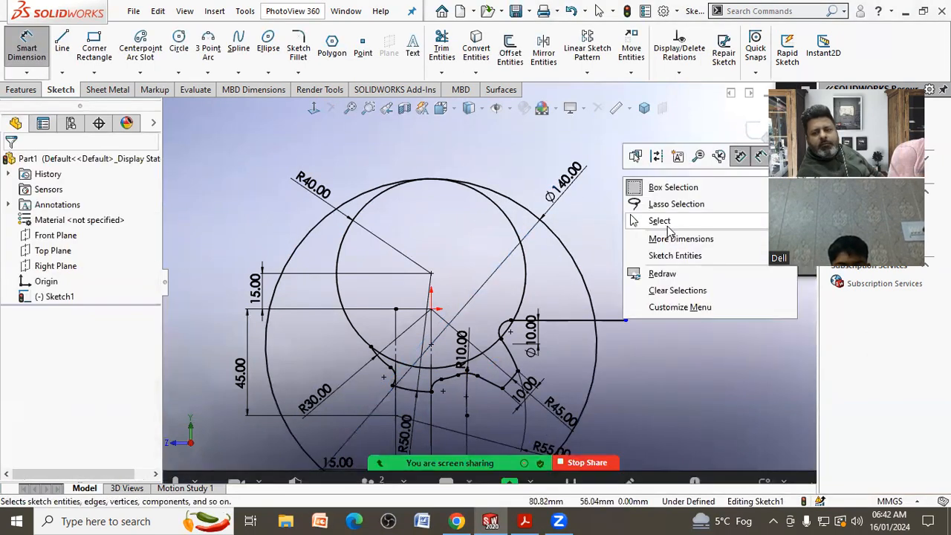
Check the reference drawing and trim the horizontal line and the 140 mm circle at their intersection, keeping the circle's arc above the line.
left_click(524, 521)
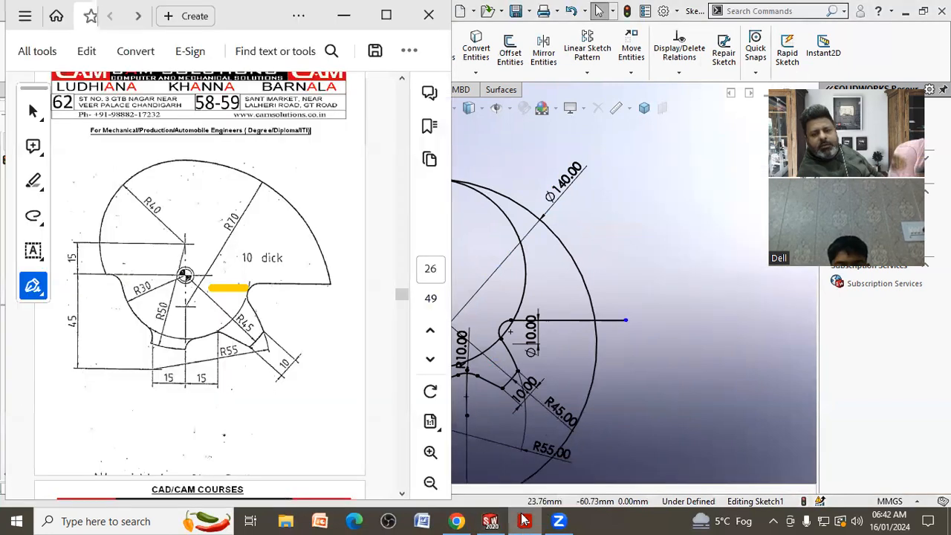
left_click(524, 520)
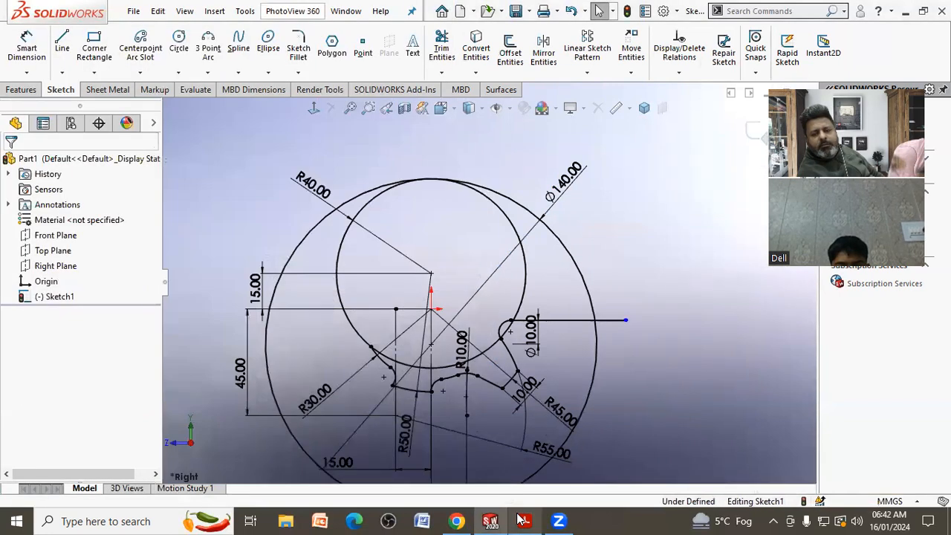
left_click(441, 48)
left_click(615, 322)
left_click(597, 349)
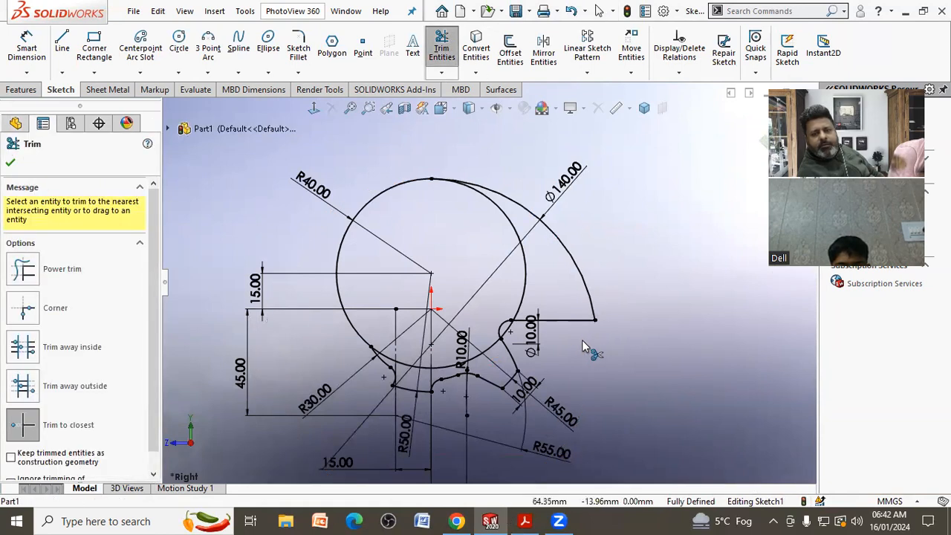
Trim away the R40 circle's portions inside the profile, keeping the outer arc from the top tangent point to the R30 arc.
left_click(527, 287)
scroll(511, 331, "down", 5)
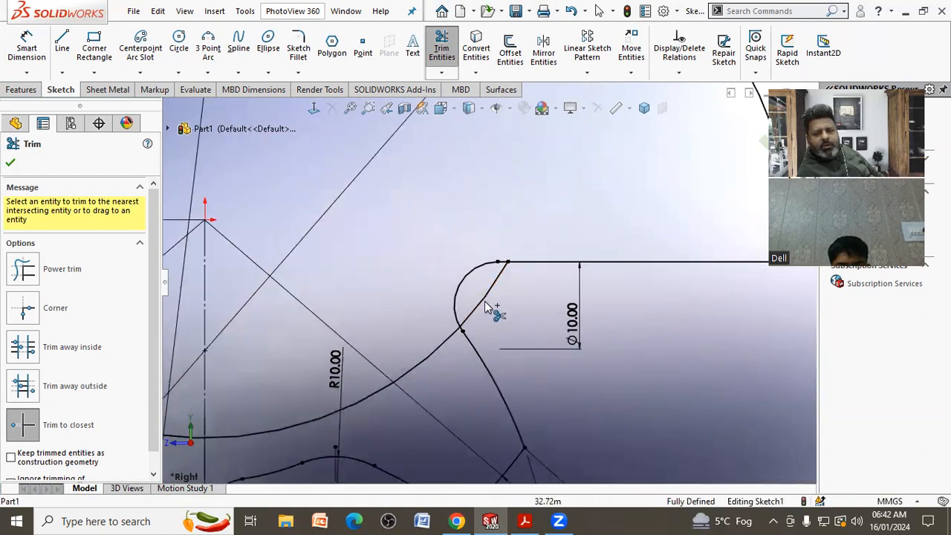
left_click(484, 308)
left_click(453, 344)
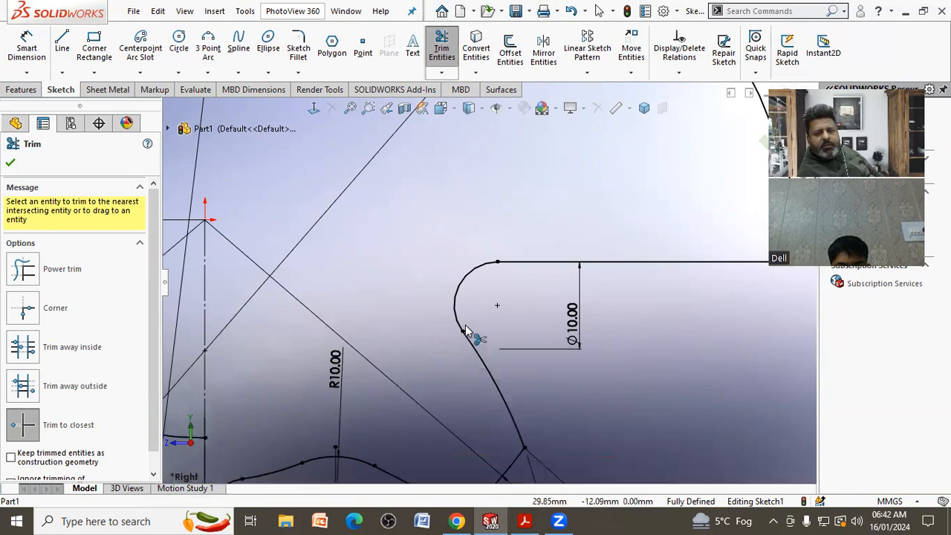
scroll(466, 330, "up", 3)
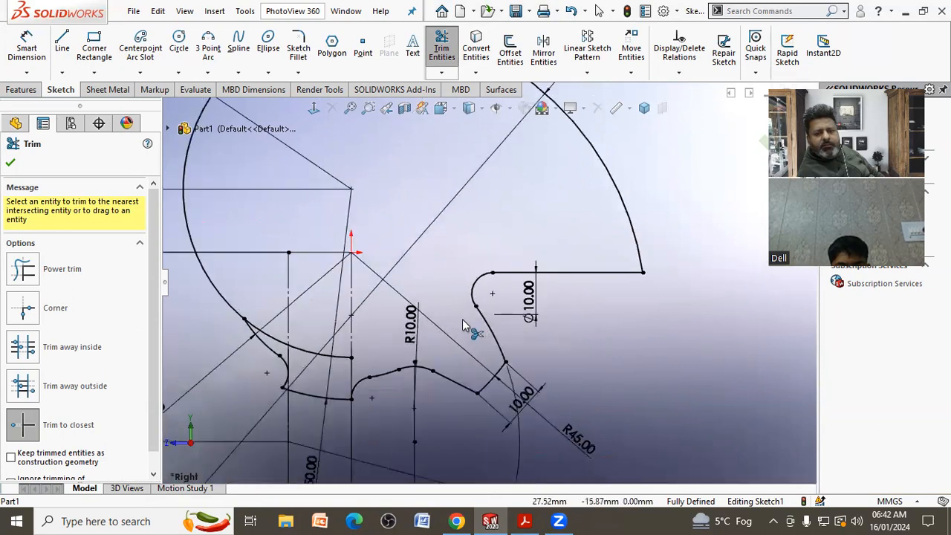
left_click(310, 352)
key("z")
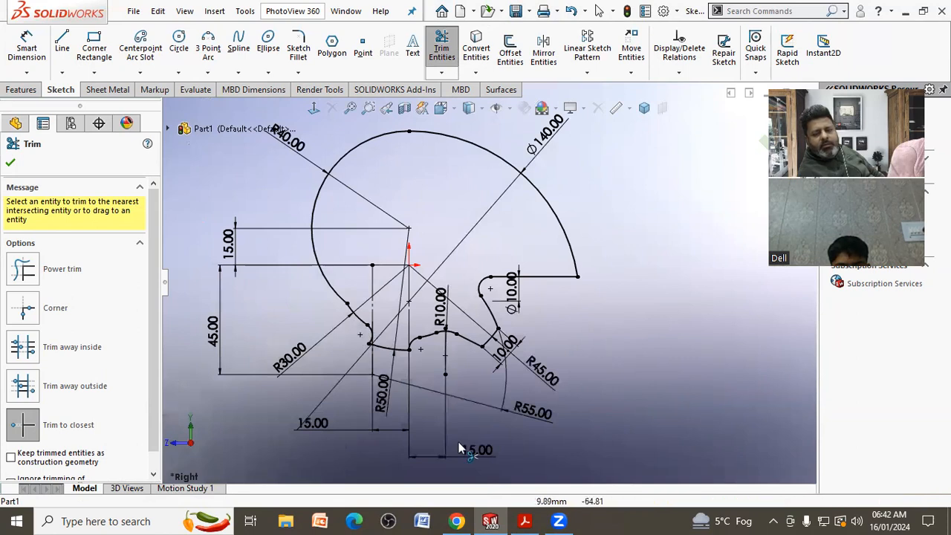
Check the reference drawing and sketch a horizontal line from the origin to a point just outside the R40 arc.
left_click(515, 519)
left_click(515, 520)
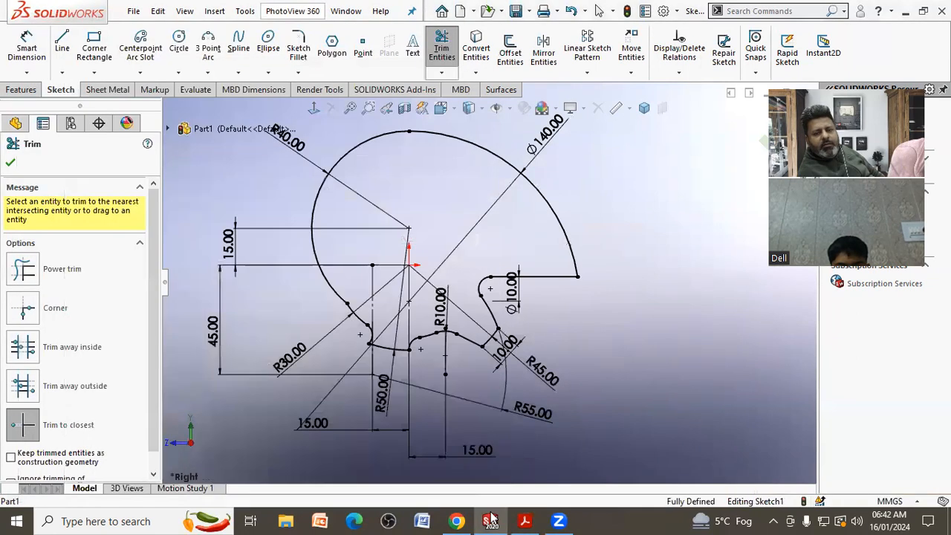
scroll(354, 231, "down", 3)
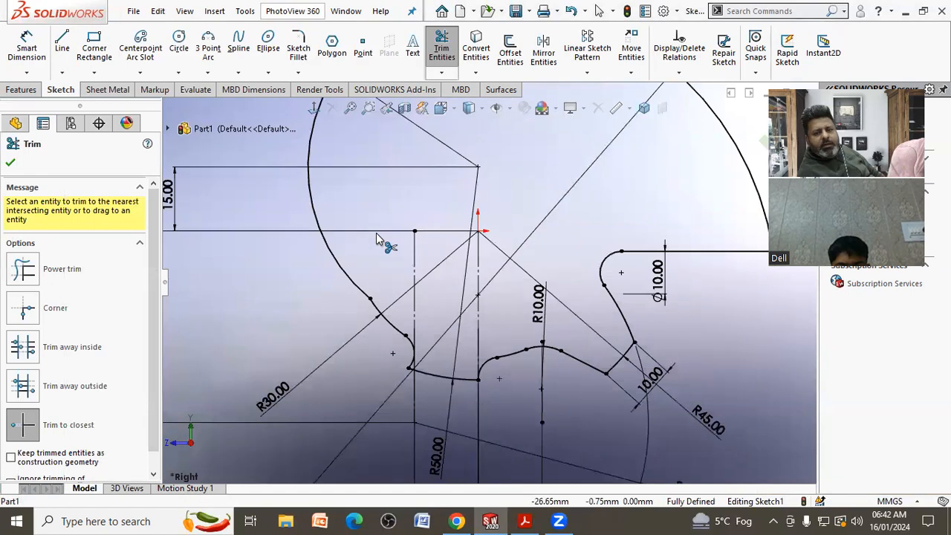
left_click(10, 163)
left_click(61, 45)
mouse_move(480, 232)
left_mouse_down()
mouse_move(309, 239)
mouse_move(295, 232)
left_mouse_up()
right_click(297, 234)
left_click(321, 240)
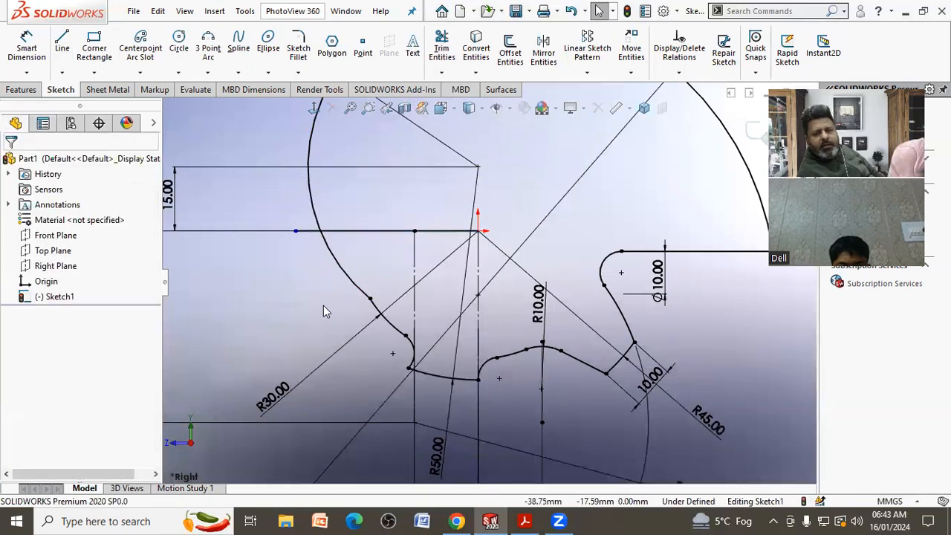
Extend the R30 arc up to the horizontal line through the origin.
left_click(442, 73)
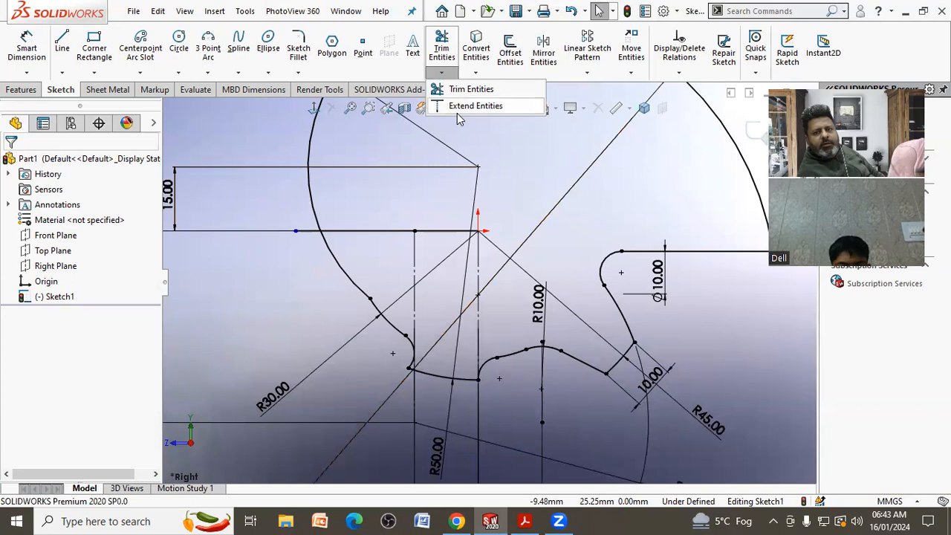
left_click(468, 107)
left_click(382, 312)
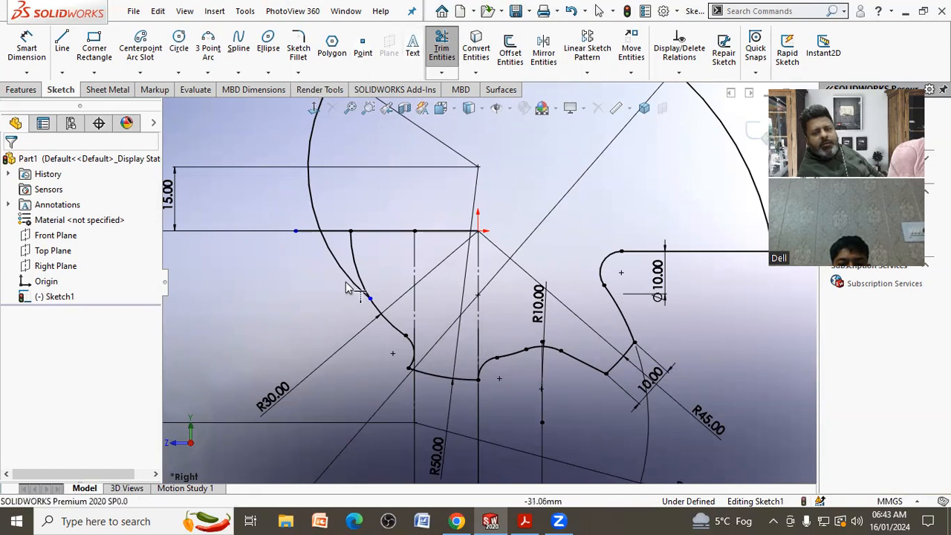
Trim the R40 arc below the horizontal line and trim that line to the short segment between the R40 and R30 arcs.
left_click(441, 73)
left_click(464, 90)
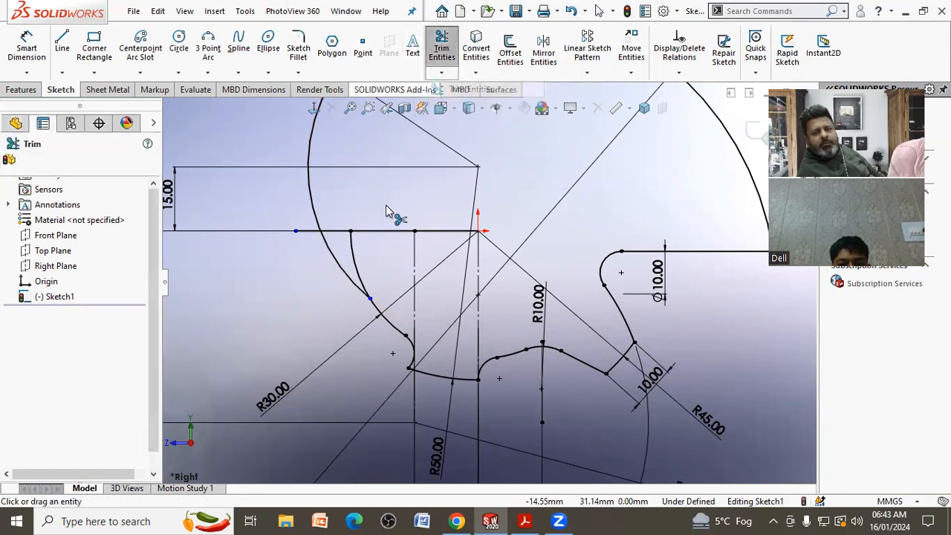
left_click(347, 276)
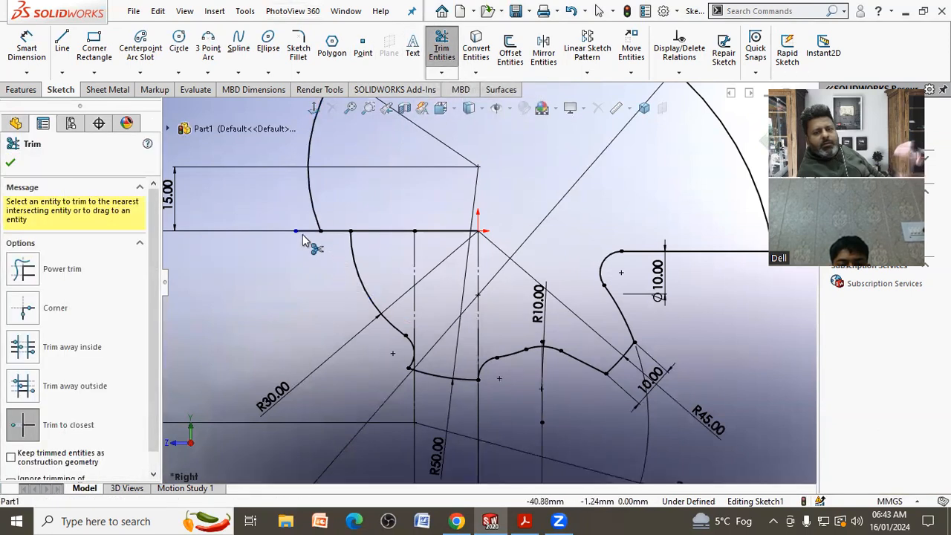
left_click(446, 233)
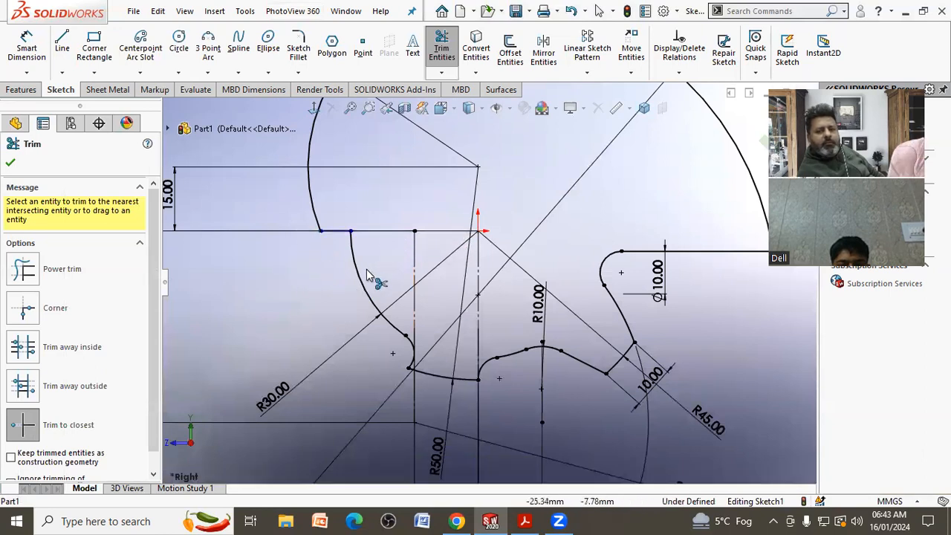
right_click(324, 275)
left_click(344, 317)
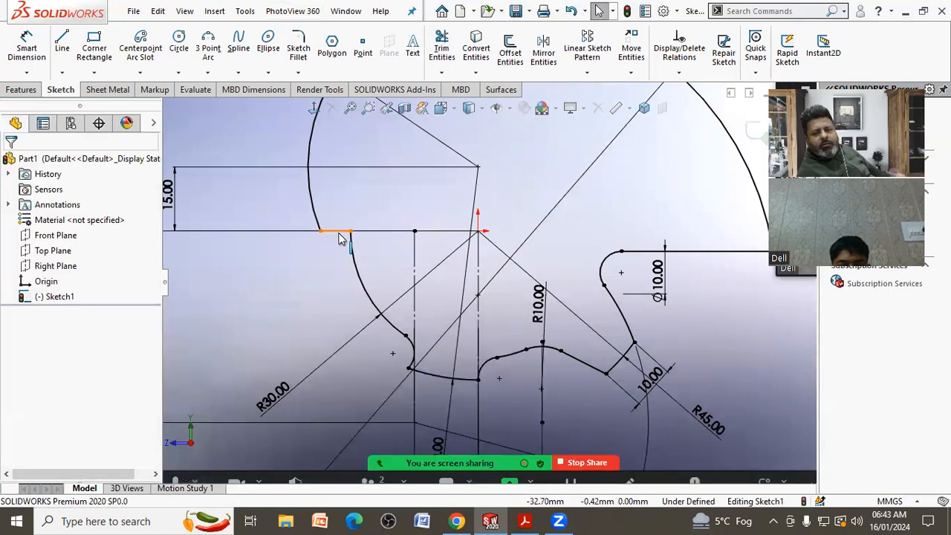
Make the short horizontal line between the R40 and R30 arcs coincident with the origin.
left_click(340, 231)
left_click(479, 232)
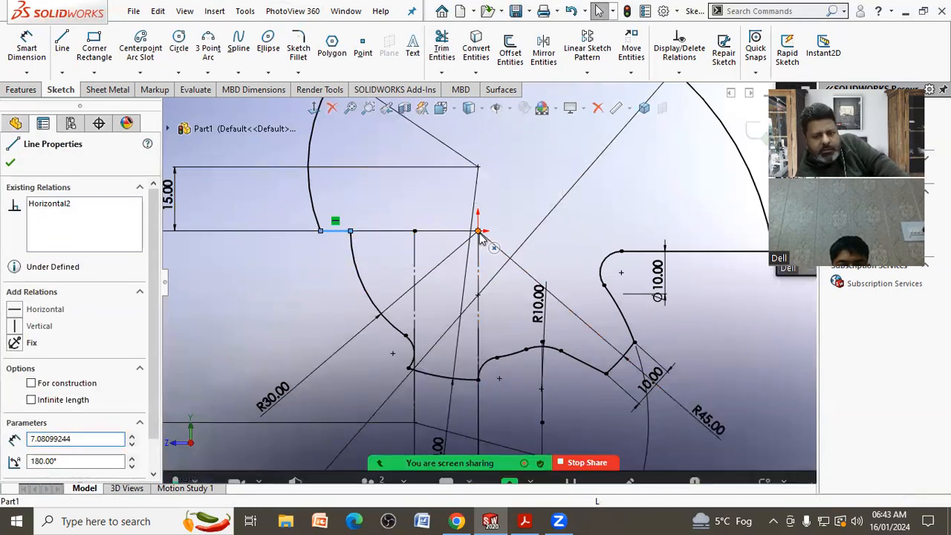
left_click(472, 258, "ctrl")
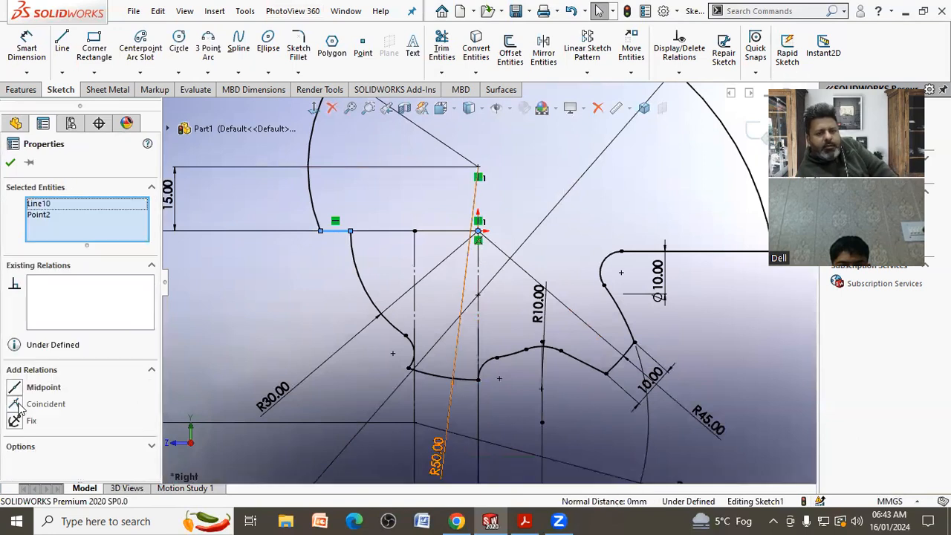
left_click(16, 404)
left_click(236, 341)
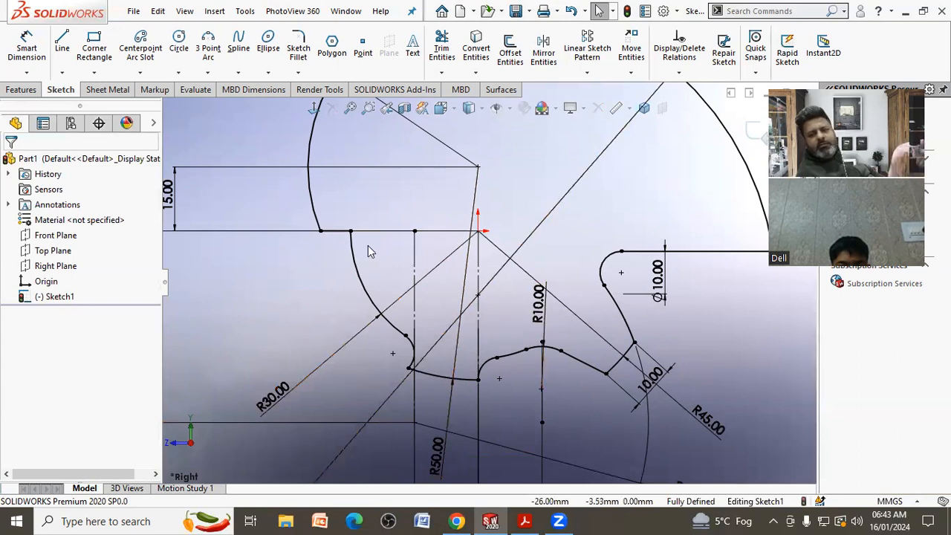
Check the reference drawing and try to fillet the corner between the short horizontal line and the R30 arc with a 10 mm radius.
left_click(526, 520)
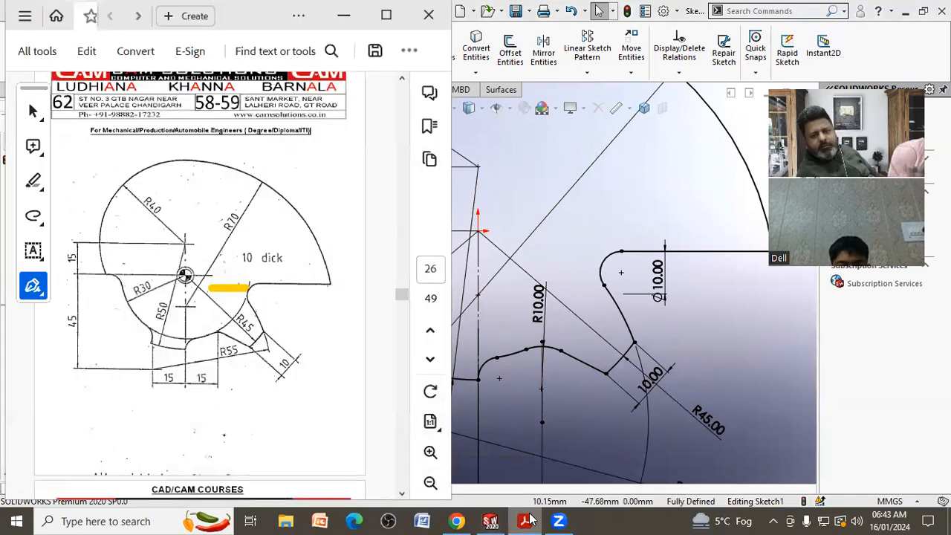
left_click(528, 520)
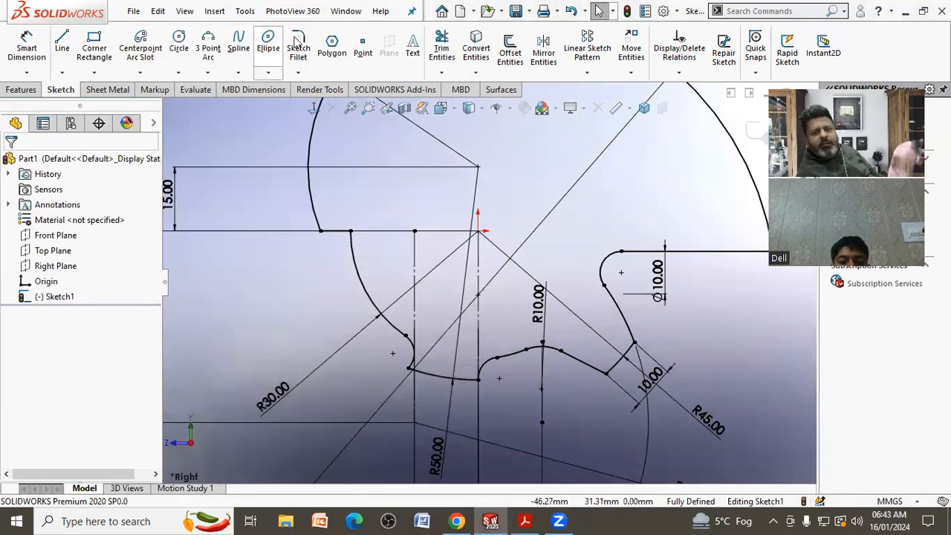
left_click(298, 47)
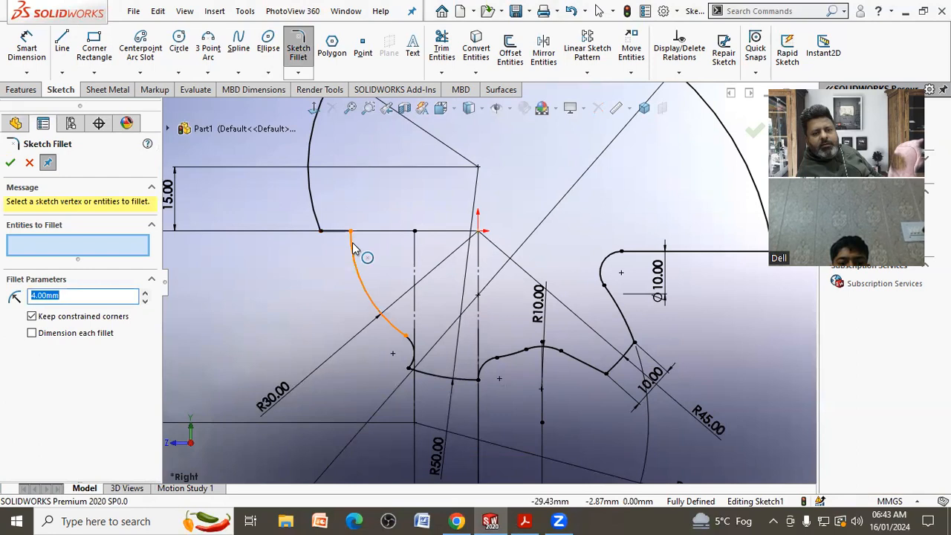
type("10")
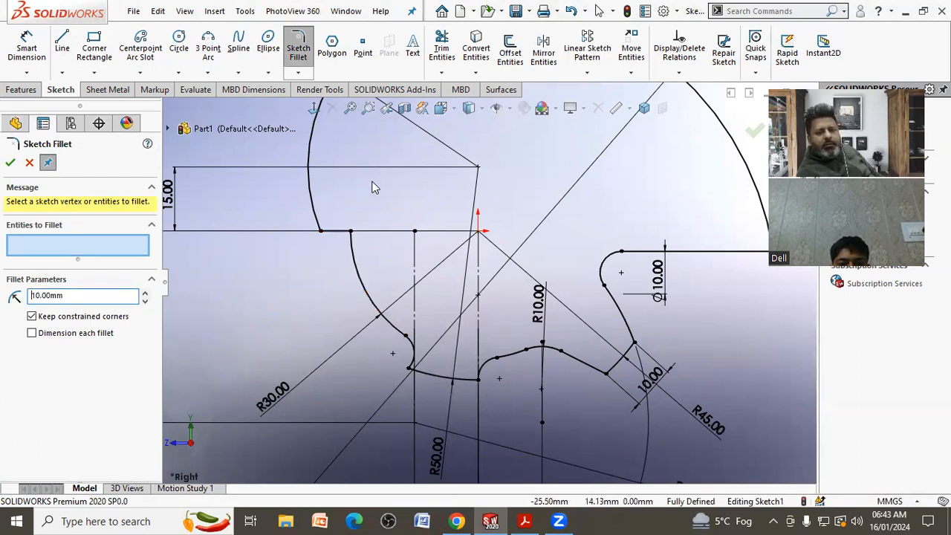
left_click(352, 234)
left_click(364, 254)
left_click(340, 235)
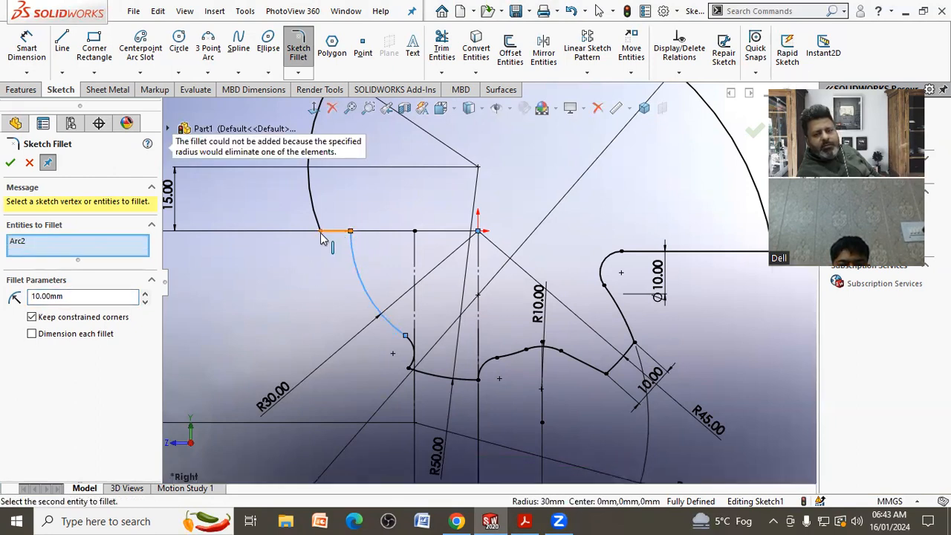
left_click(29, 165)
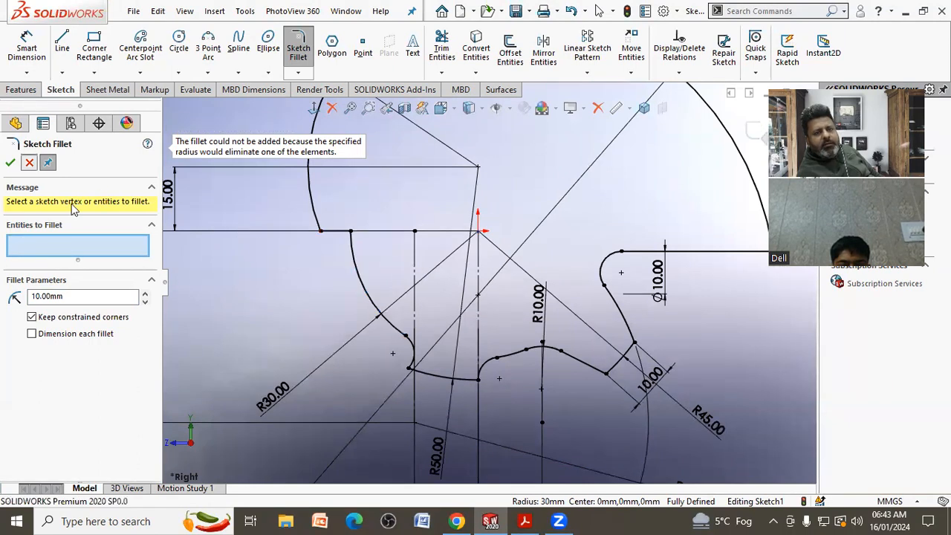
Sketch a small circle just below the short horizontal line, outside the R30 arc.
left_click(178, 46)
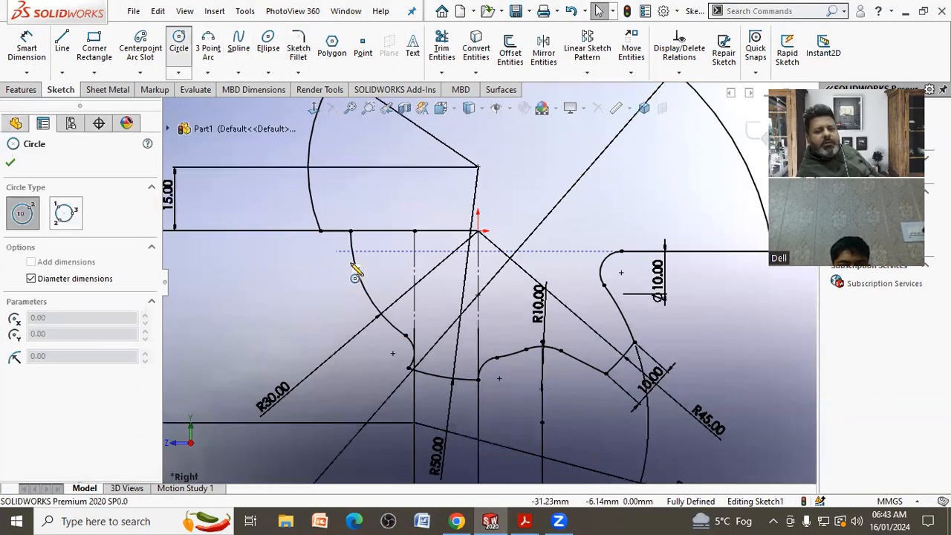
left_click(327, 253)
left_click(325, 269)
right_click(329, 273)
left_click(343, 272)
Make the small circle tangent to both the R30 arc and the short horizontal line.
left_click(354, 269)
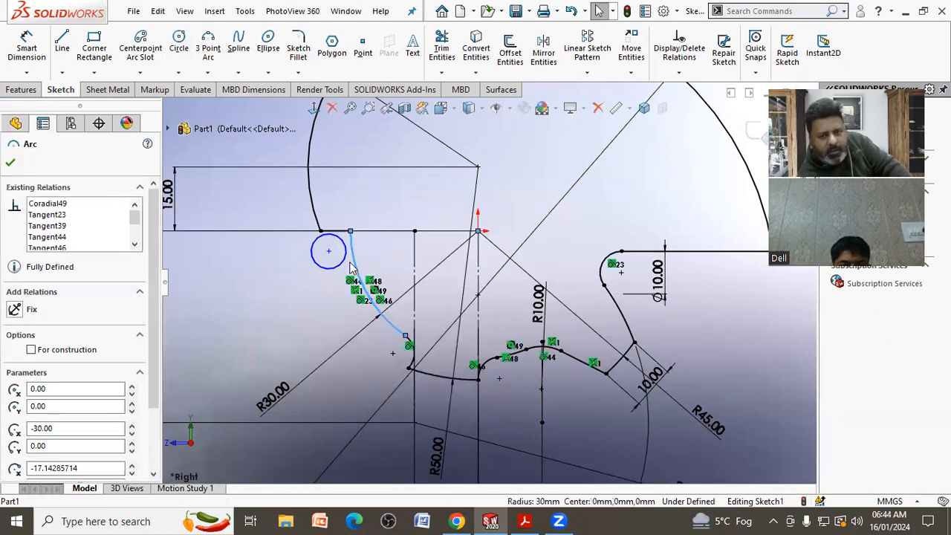
left_click(344, 265, "ctrl")
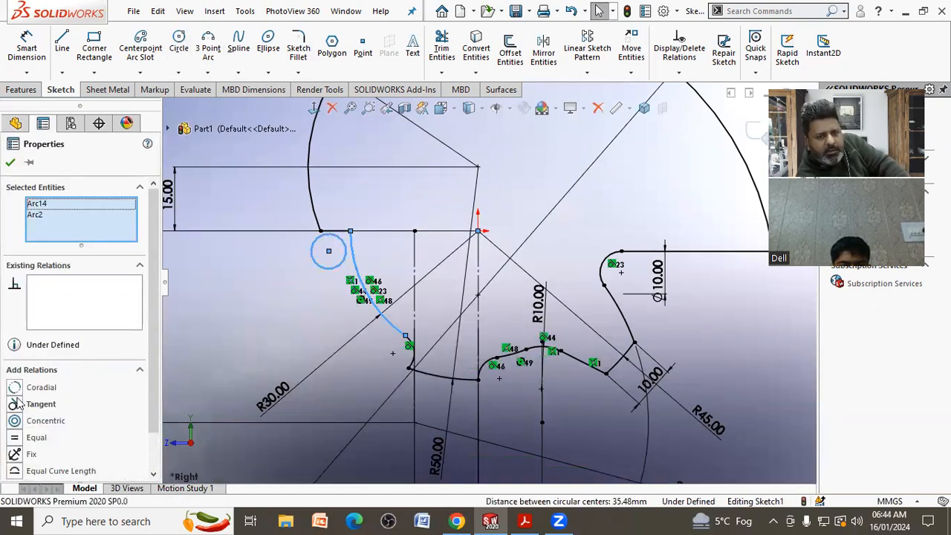
left_click(327, 236)
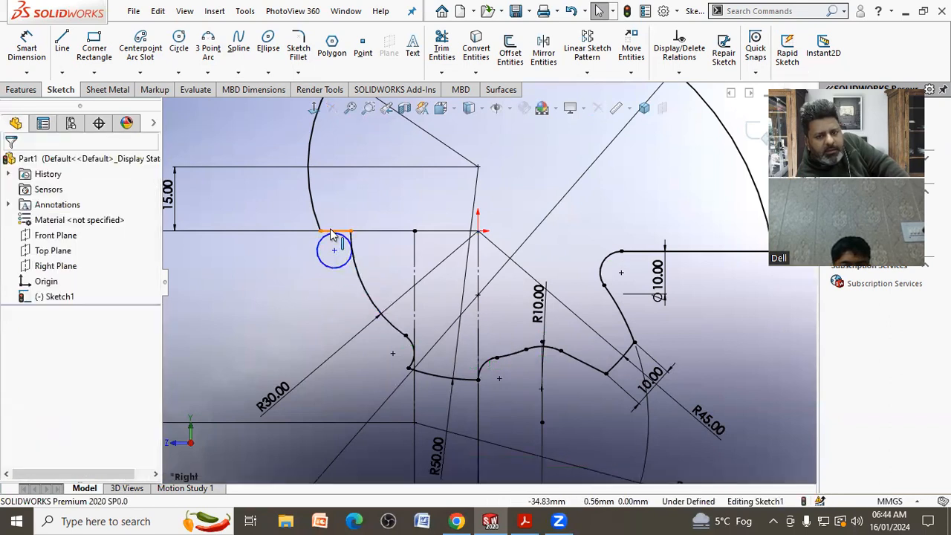
left_click(331, 234)
left_click(321, 256, "ctrl")
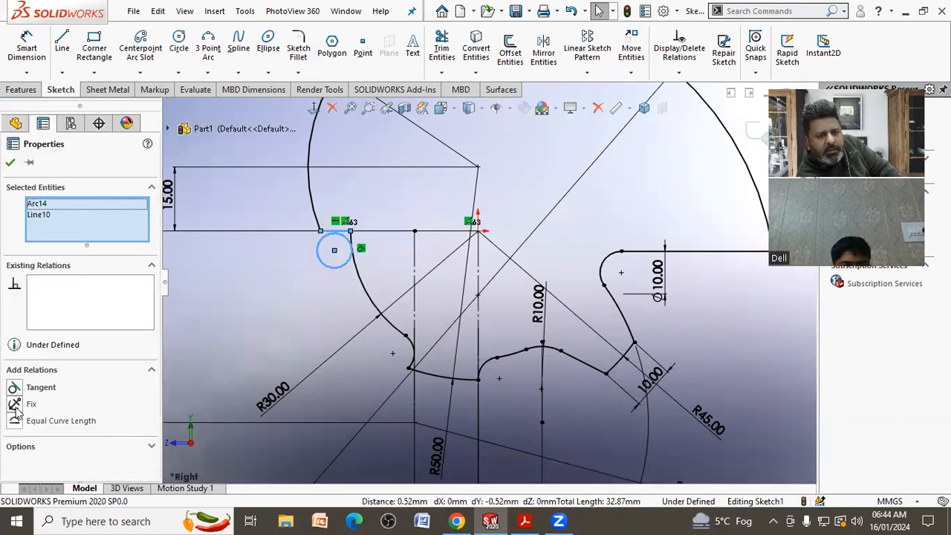
left_click(14, 387)
left_click(252, 316)
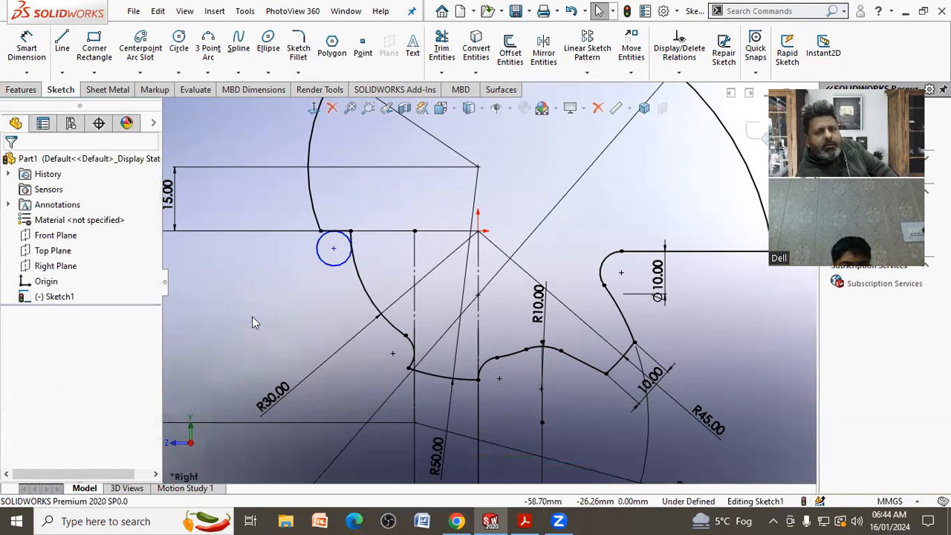
Make the small circle equal in radius to the existing Ø10 corner arc.
left_click(599, 275)
left_click(319, 257, "ctrl")
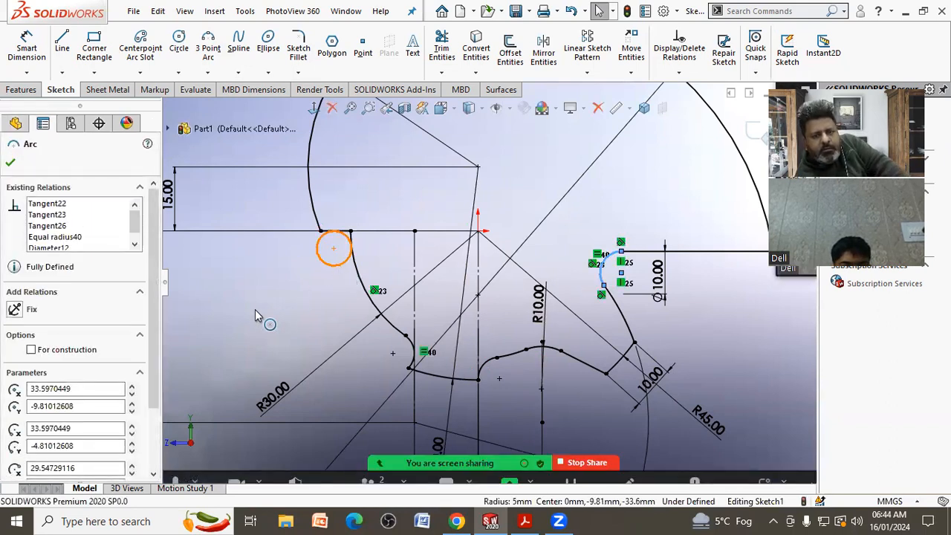
Make the small circle equal to the 10 mm diameter arc and trim it and the adjoining profile ends into a rounded corner.
left_click(15, 436)
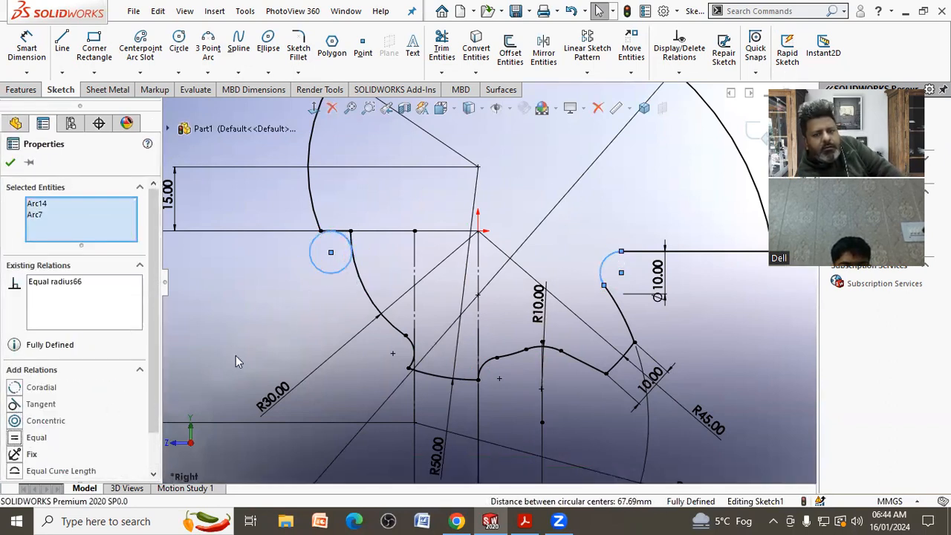
left_click(285, 327)
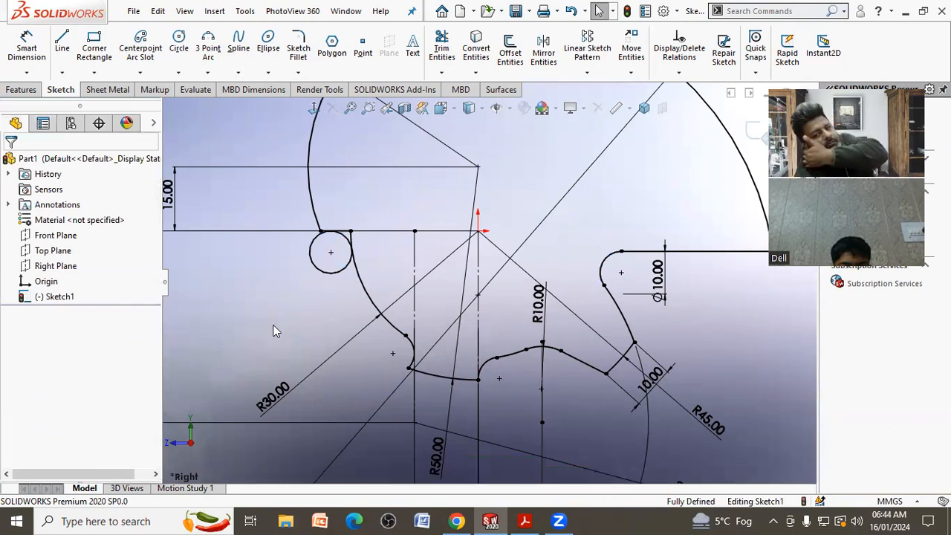
scroll(372, 241, "down", 5)
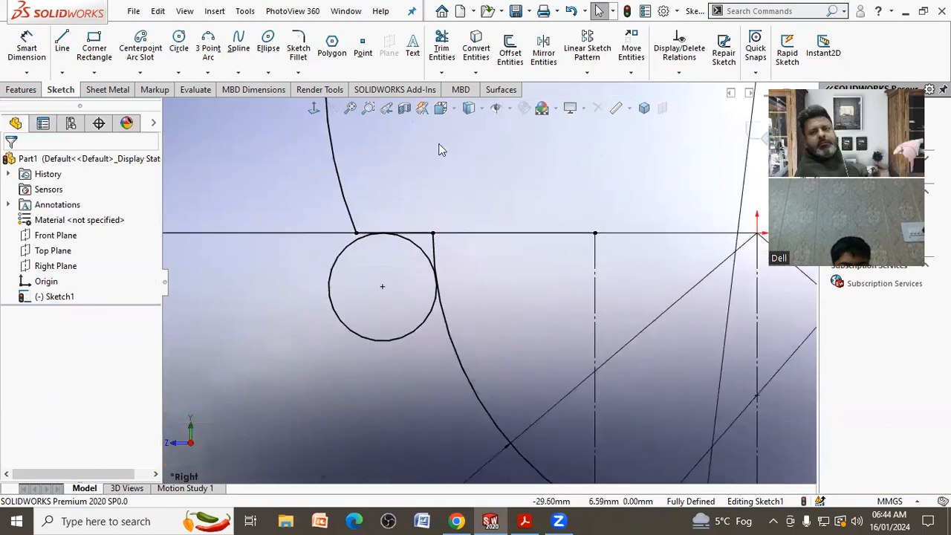
left_click(441, 46)
left_click(370, 345)
left_click(438, 248)
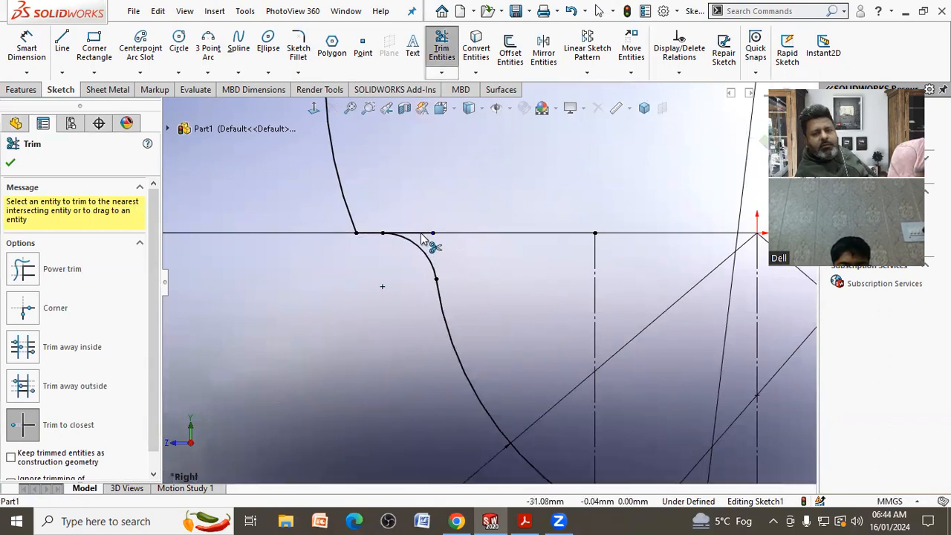
right_click(378, 280)
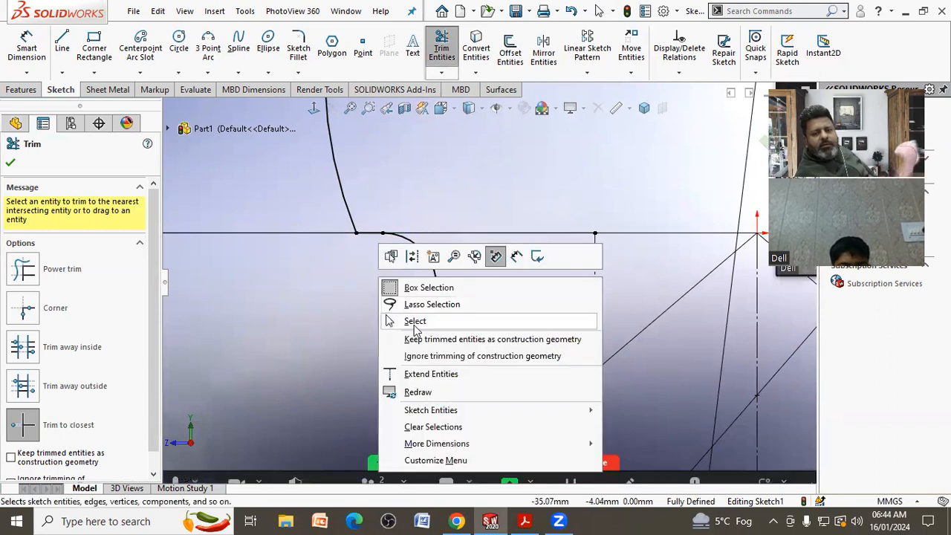
left_click(401, 320)
Reposition the 10 mm diameter dimension of the notch arc and display it as a radius.
scroll(329, 294, "up", 2)
scroll(329, 300, "up", 4)
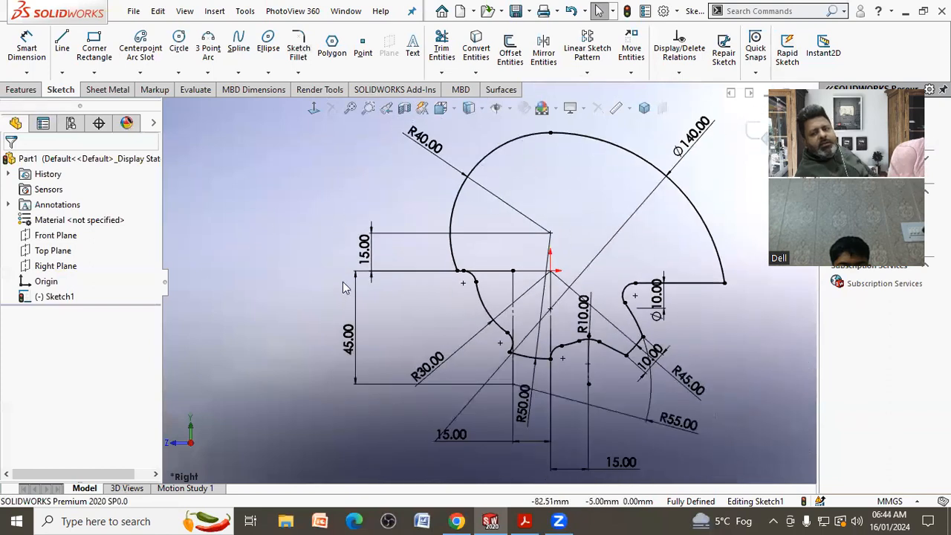
scroll(587, 356, "down", 2)
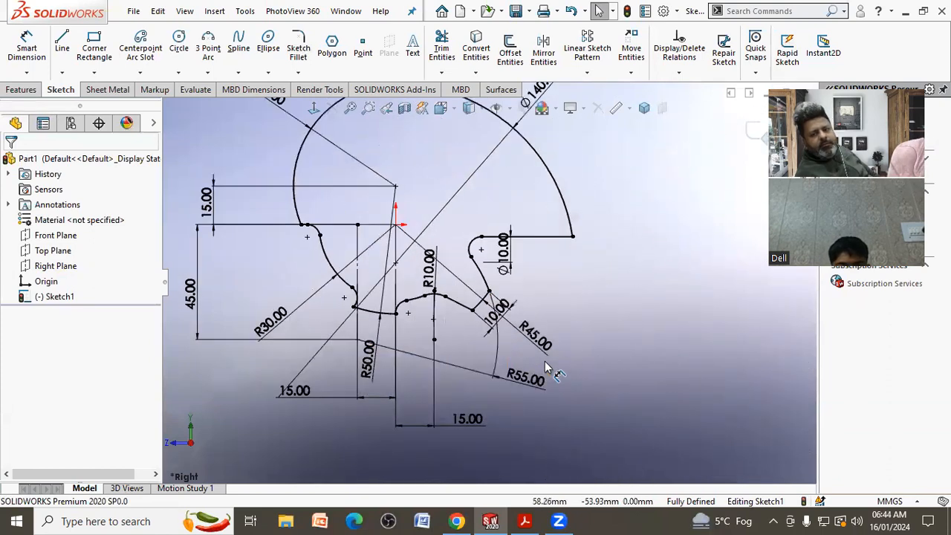
left_click_drag(508, 254, 483, 223)
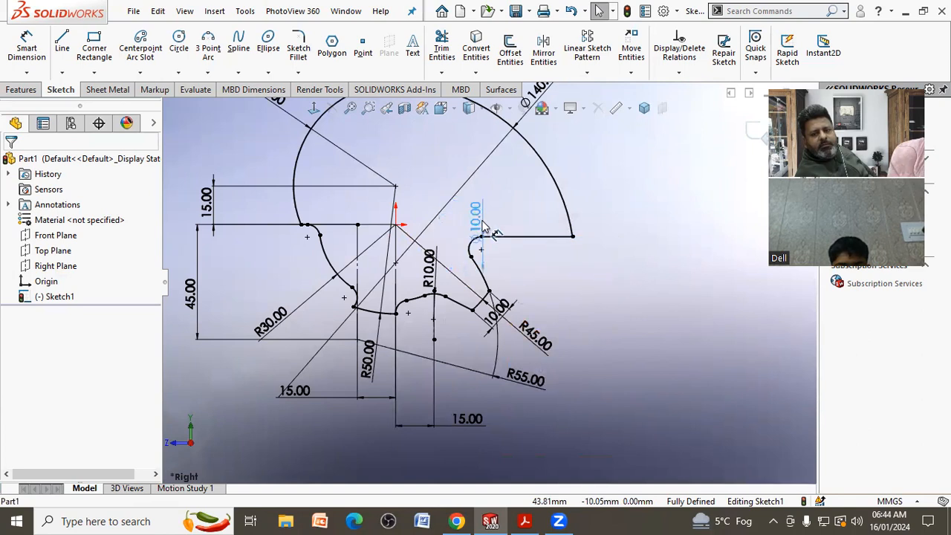
left_click(520, 271)
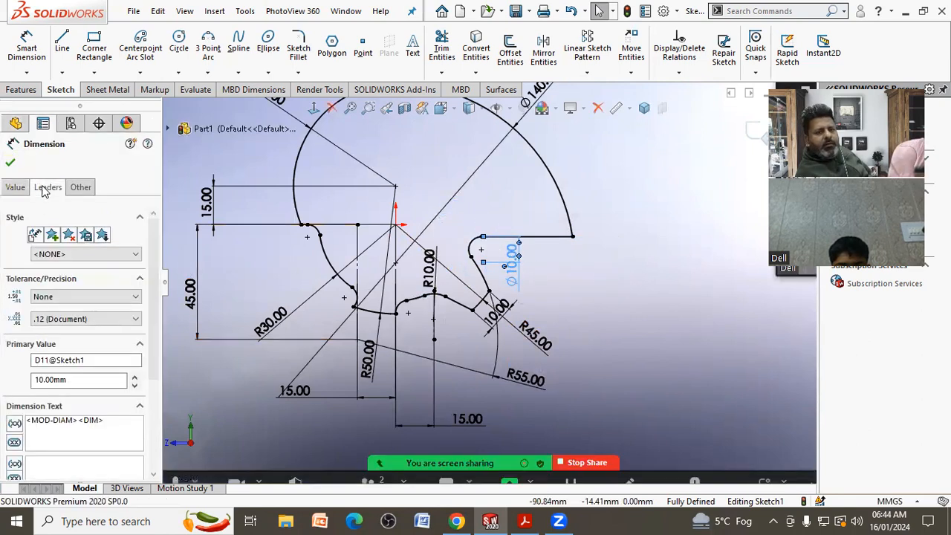
left_click(46, 188)
left_click(39, 277)
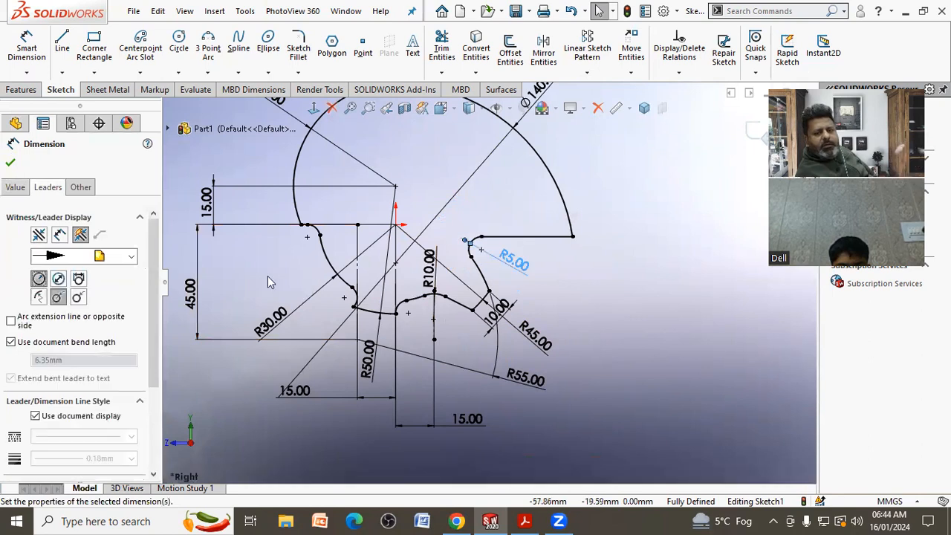
left_click(578, 289)
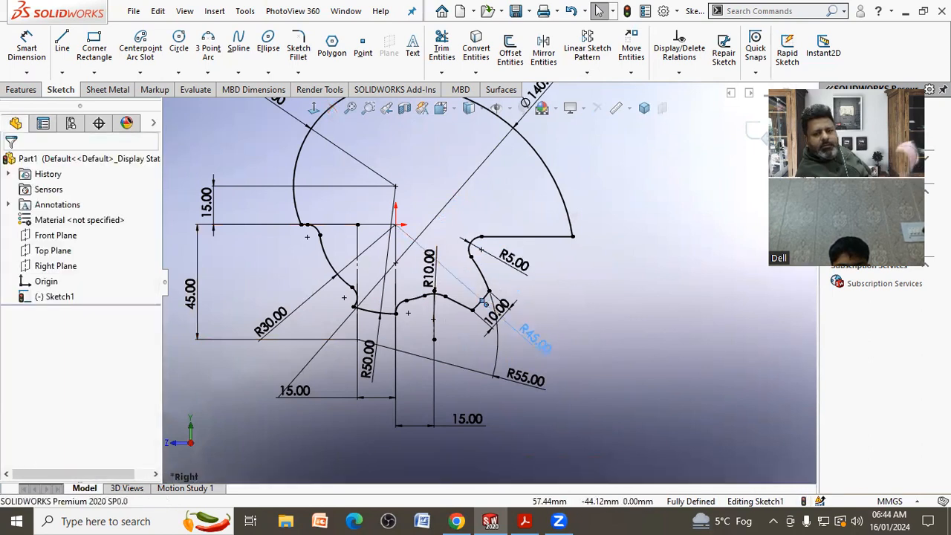
Move the R55 dimension text inward to the lower edge of the profile.
left_click(542, 346)
left_click(563, 327)
mouse_move(532, 386)
left_mouse_down()
mouse_move(549, 304)
mouse_move(524, 264)
mouse_move(447, 295)
mouse_move(440, 326)
mouse_move(435, 318)
left_mouse_up()
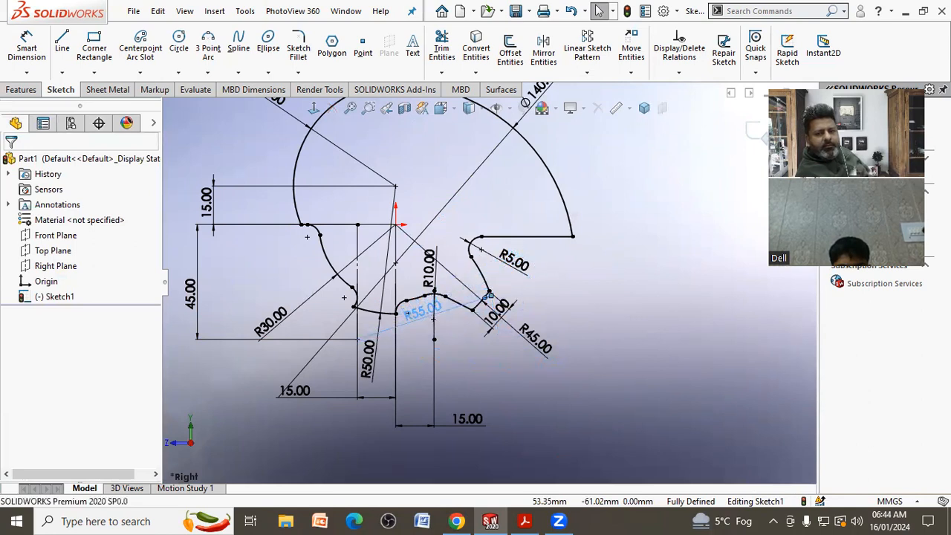
left_click(479, 353)
Delete the R10 dimension from the small arc on the lower edge and make that arc equal to the R5 notch arc.
left_click(429, 269)
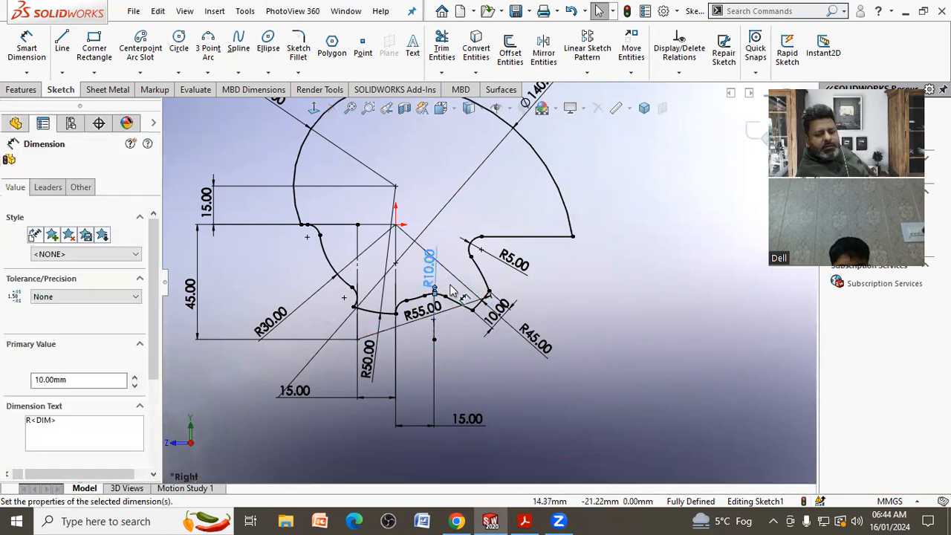
key("Delete")
scroll(475, 276, "down", 3)
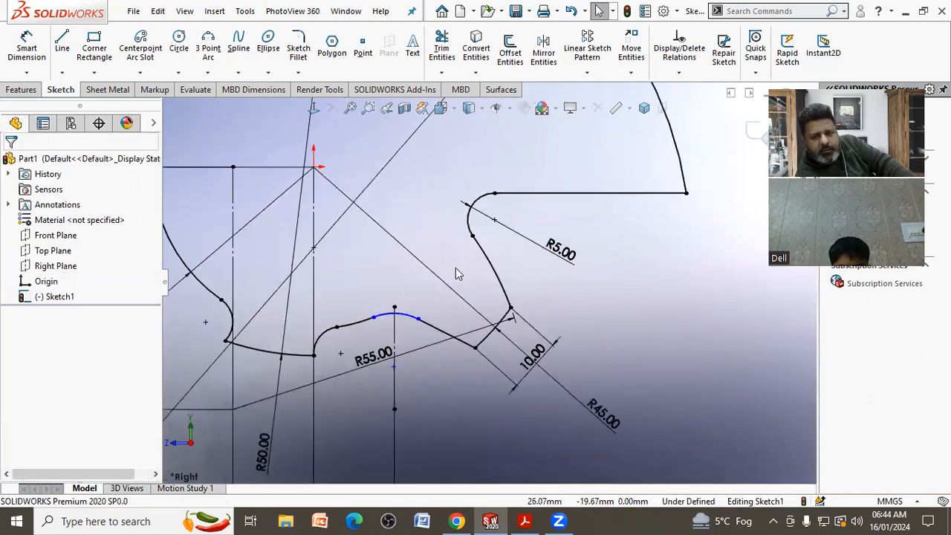
left_click(468, 220)
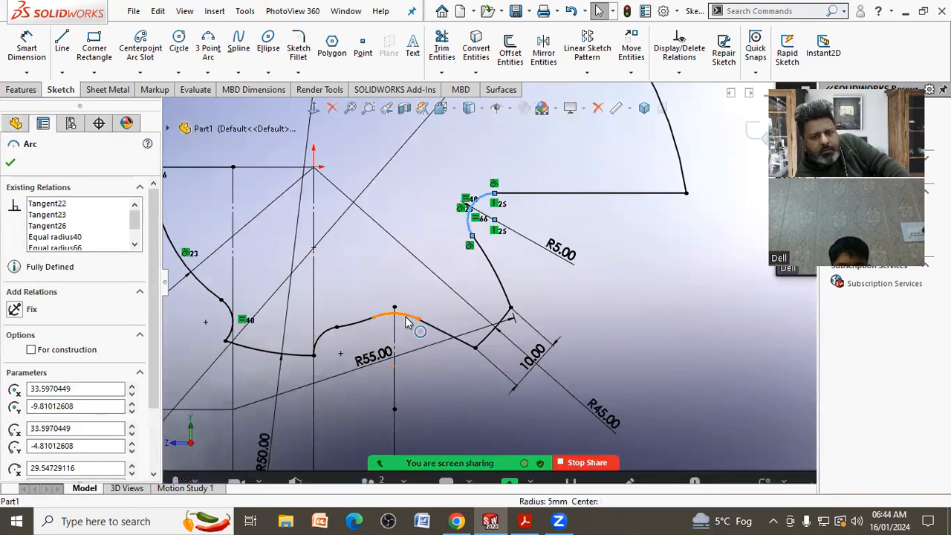
left_click(397, 315, "ctrl")
left_click(14, 438)
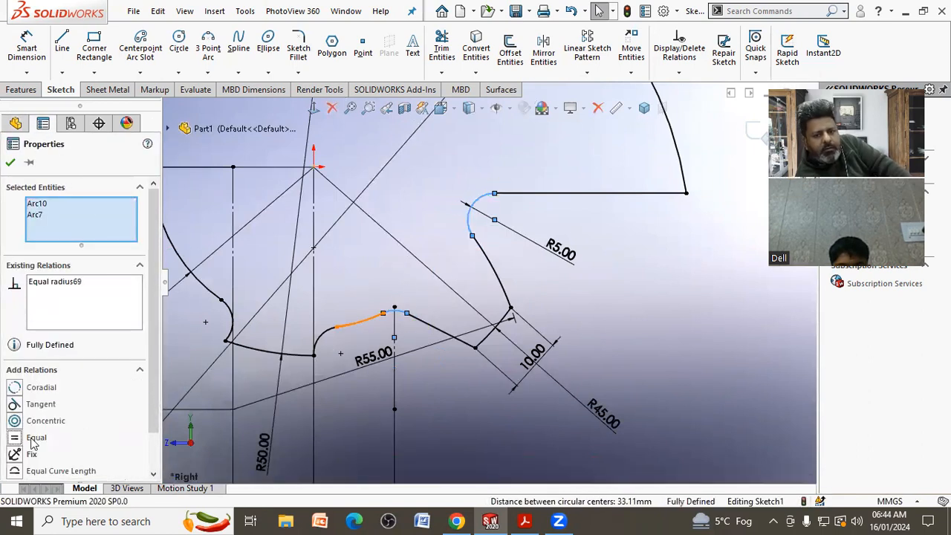
left_click(605, 288)
Move the R50 dimension text inside the profile and bring the R30 dimension text closer to its arc.
scroll(488, 288, "up", 5)
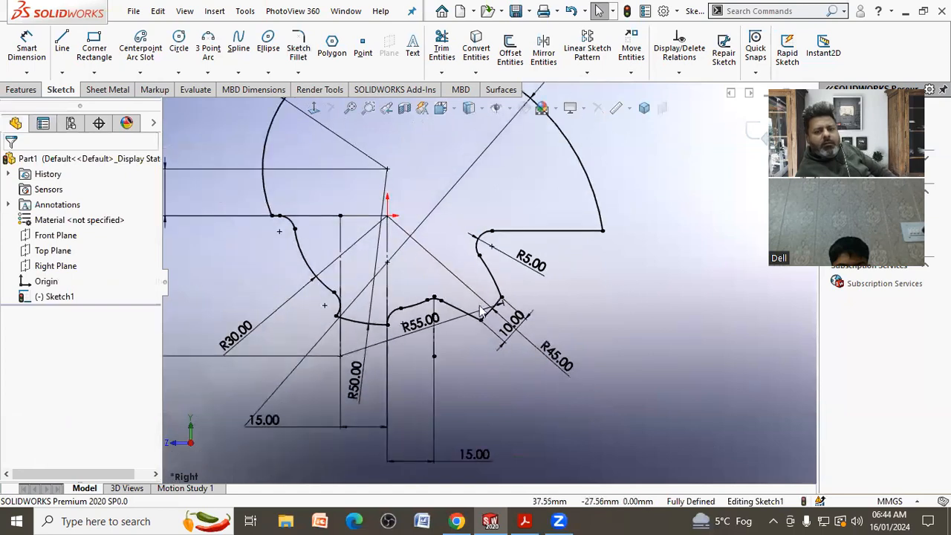
scroll(361, 327, "down", 2)
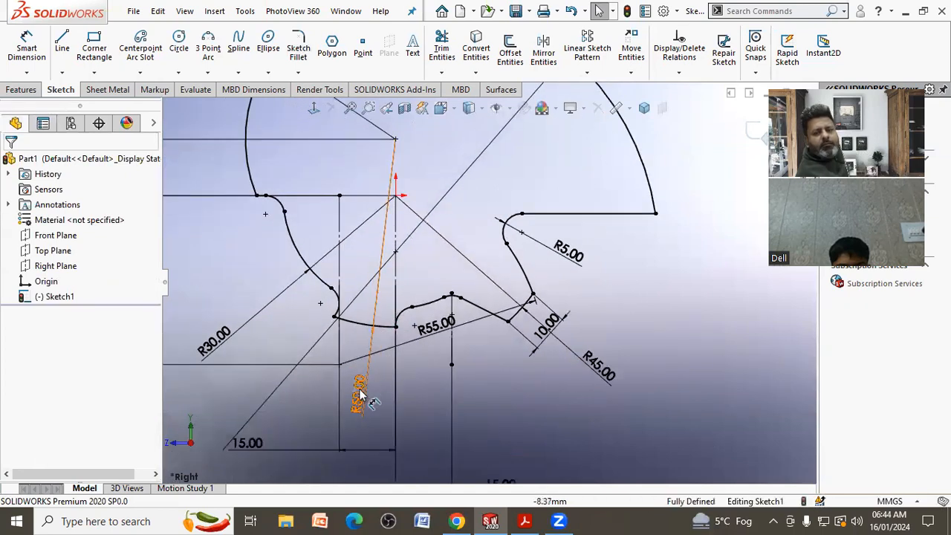
left_click(358, 353)
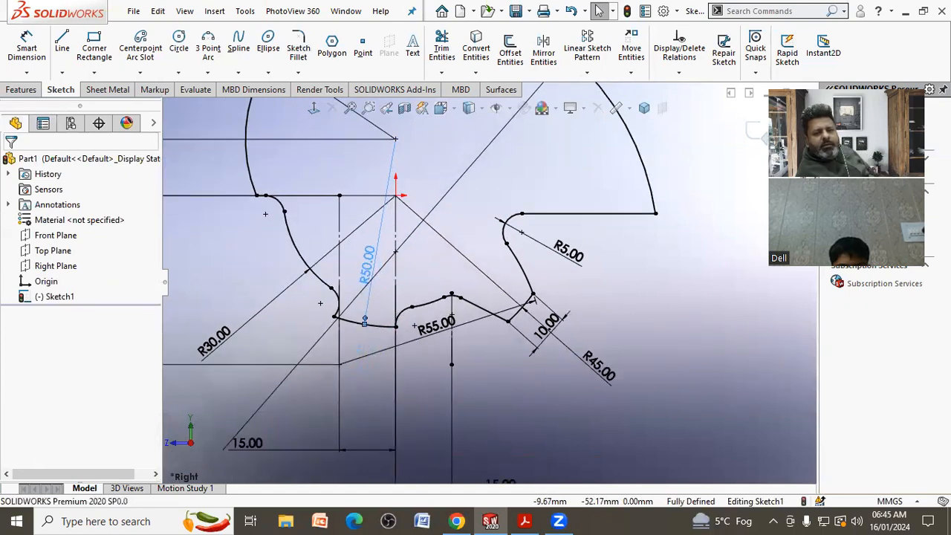
left_click(369, 266)
left_click(225, 343)
left_click(297, 271)
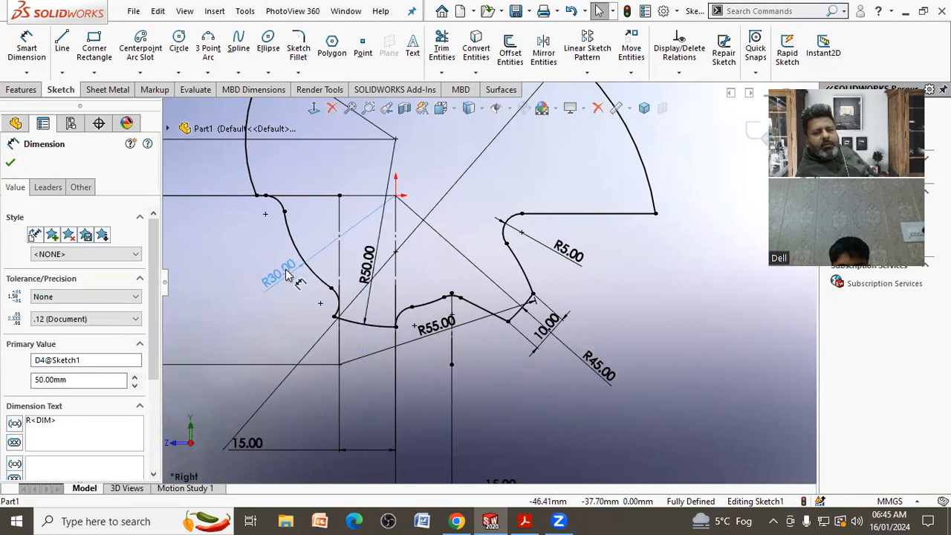
Display the 140 mm diameter dimension as a radius and move it and the R40 dimension inside the profile.
scroll(528, 237, "up", 2)
scroll(535, 230, "up", 2)
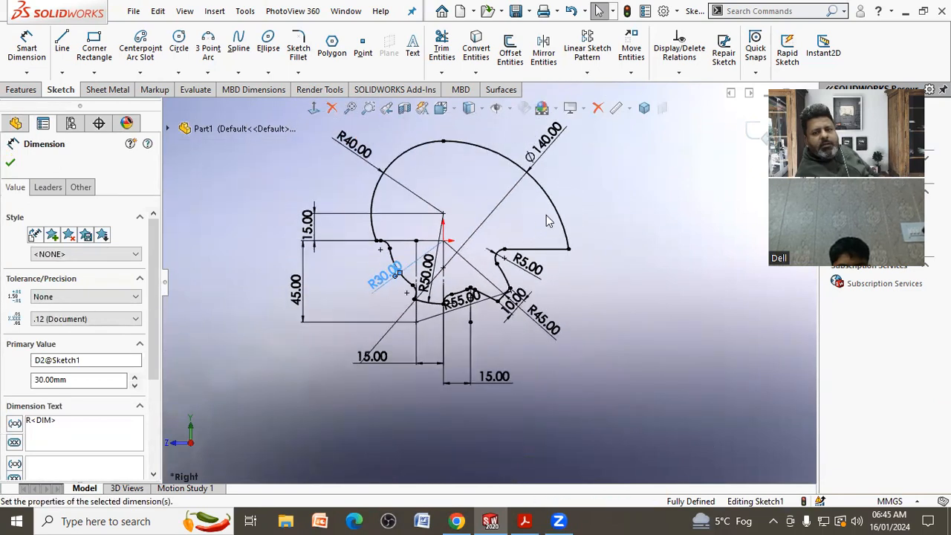
left_click(540, 163)
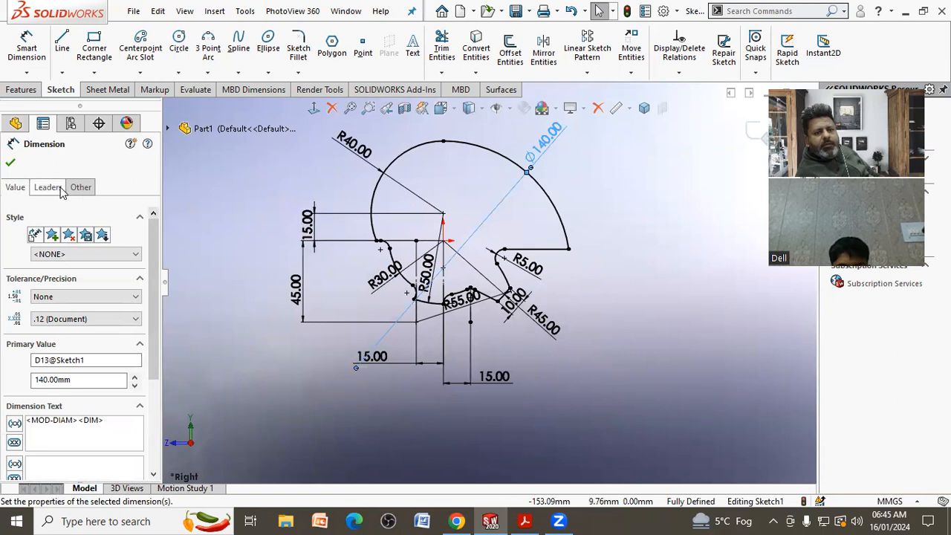
left_click(38, 278)
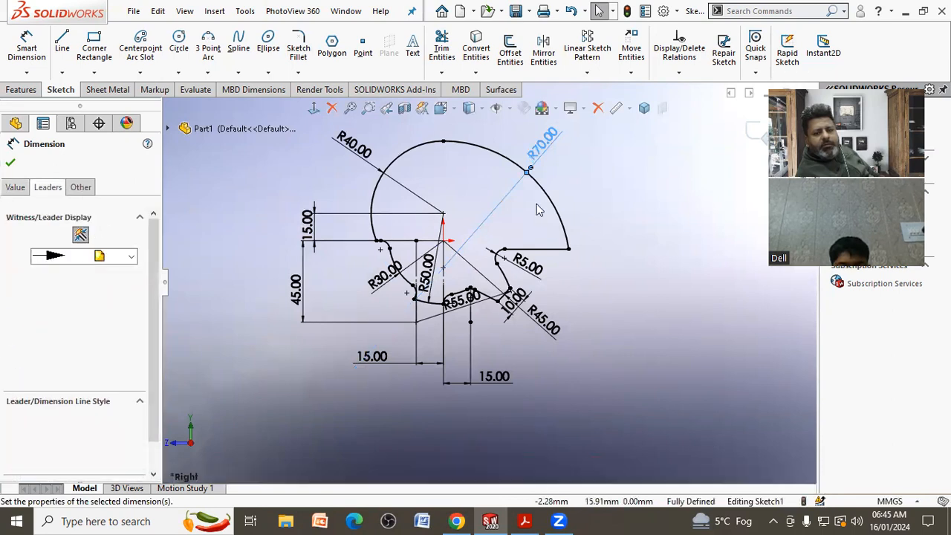
left_click(553, 166)
left_click_drag(512, 156, 489, 192)
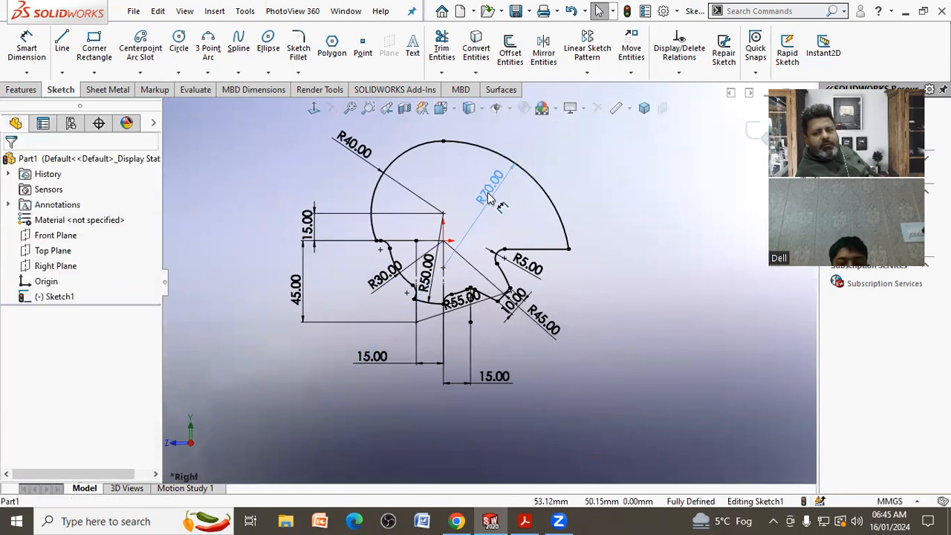
left_click_drag(378, 171, 420, 187)
left_click(581, 259)
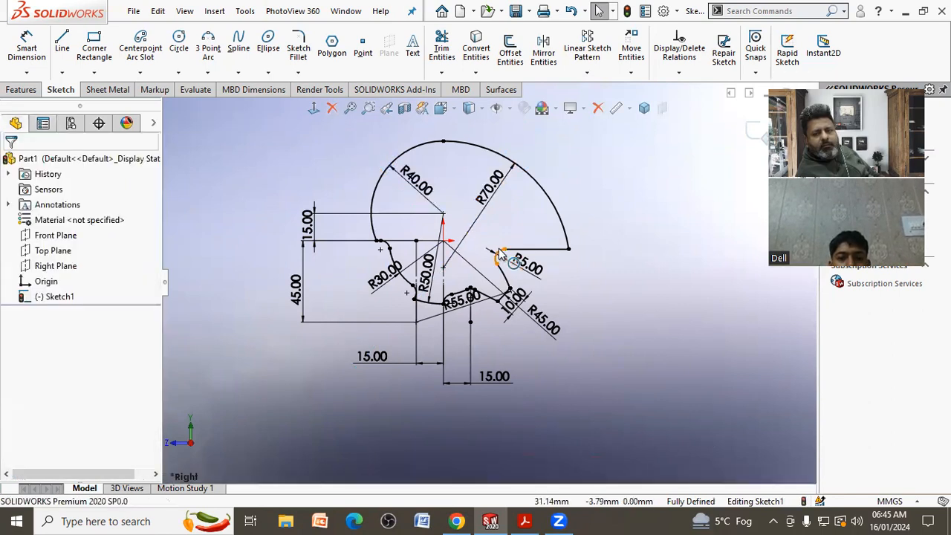
Move the R30 and R45 dimension texts inside the profile, between the origin and their arcs.
scroll(493, 238, "down", 4)
left_click_drag(307, 294, 313, 281)
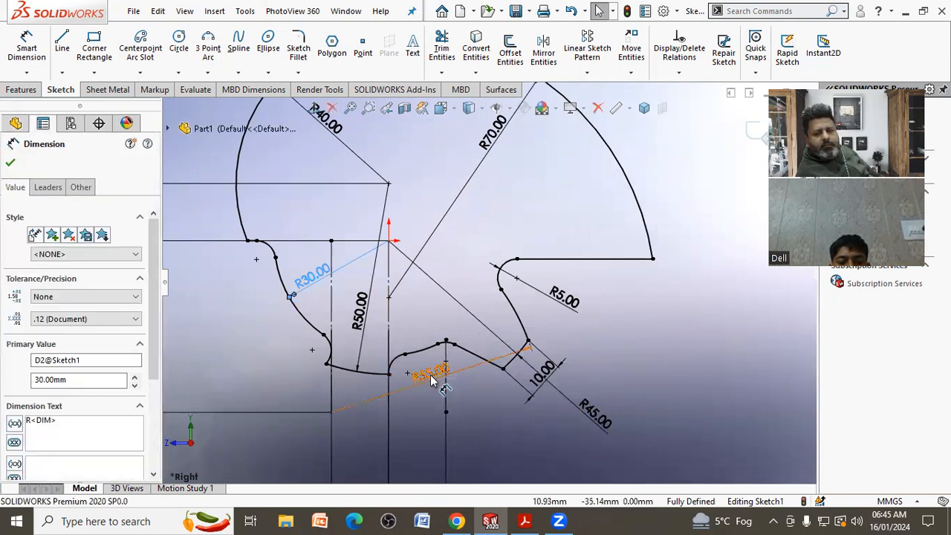
left_click_drag(587, 405, 476, 312)
left_click(635, 352)
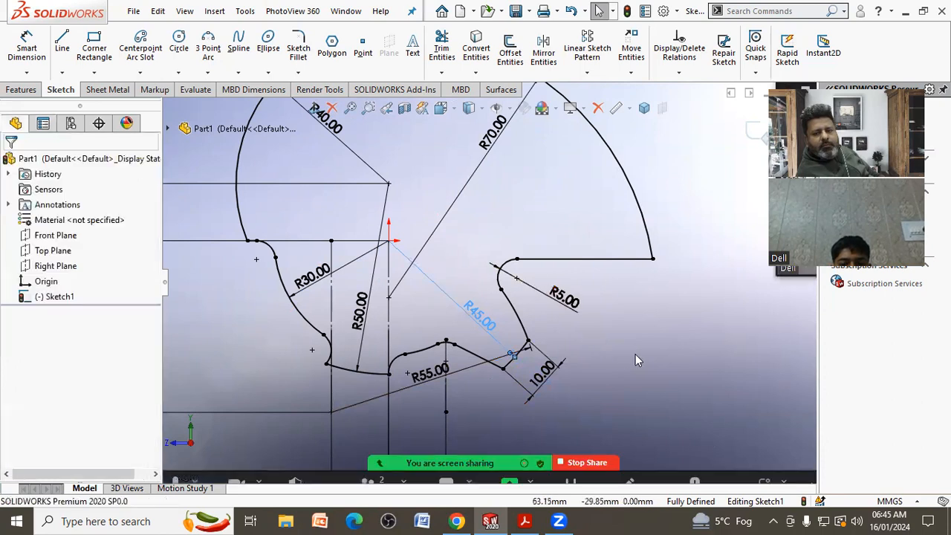
Move the two 15 mm horizontal dimensions up closer beneath the profile and line them up.
scroll(629, 345, "up", 4)
scroll(591, 375, "down", 2)
left_click_drag(484, 412, 476, 368)
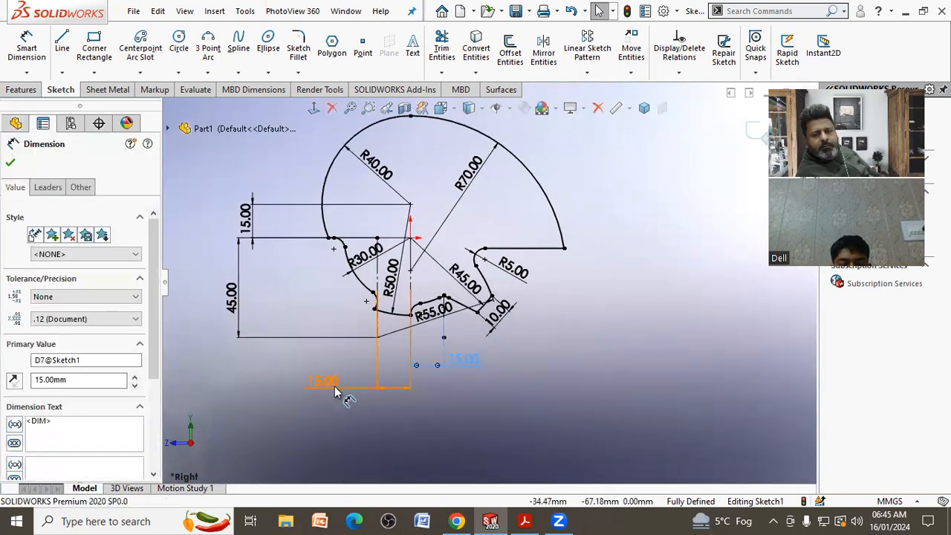
left_click_drag(335, 391, 338, 366)
left_click(530, 410)
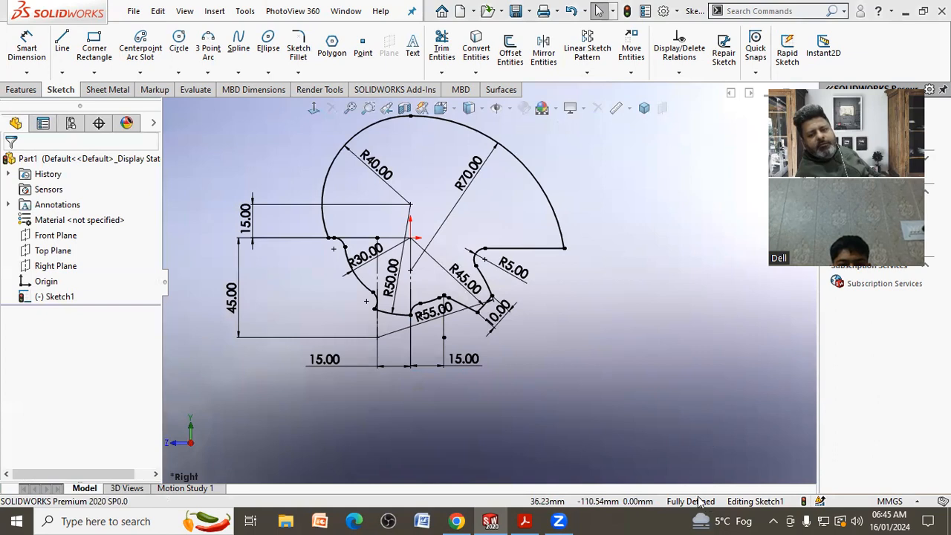
Exit the sketch, keeping the finished profile.
scroll(346, 379, "up", 3)
scroll(510, 171, "down", 3)
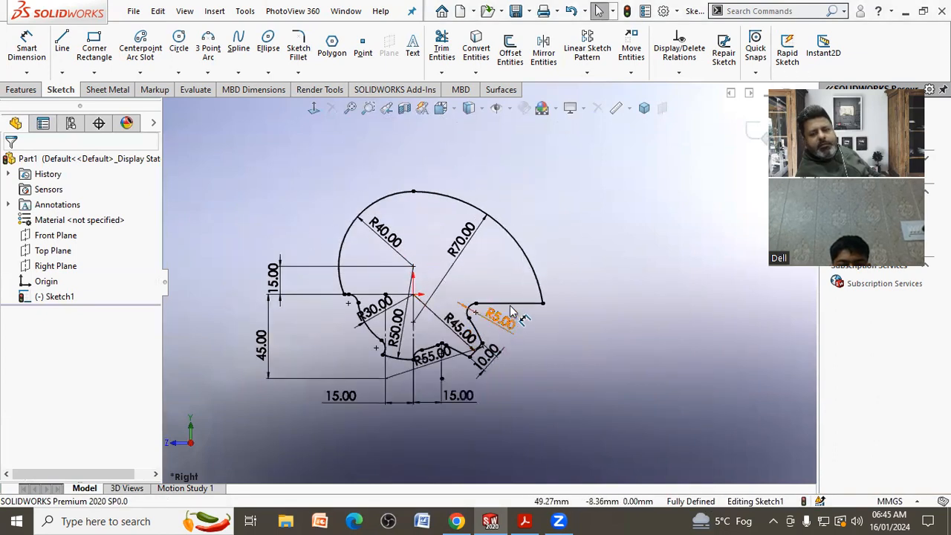
left_click(753, 129)
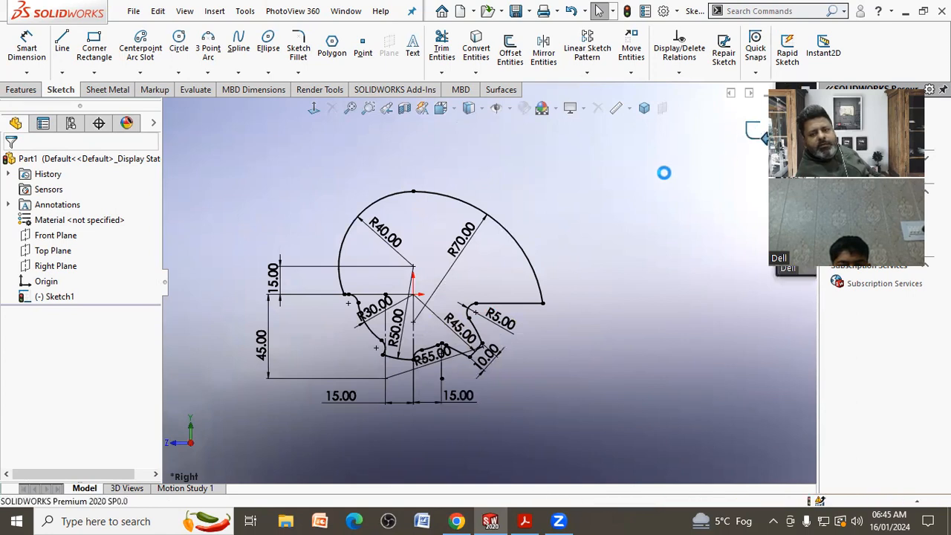
Examine closely the junction where the R40 and R70 arcs meet at the top of the profile.
scroll(432, 207, "down", 5)
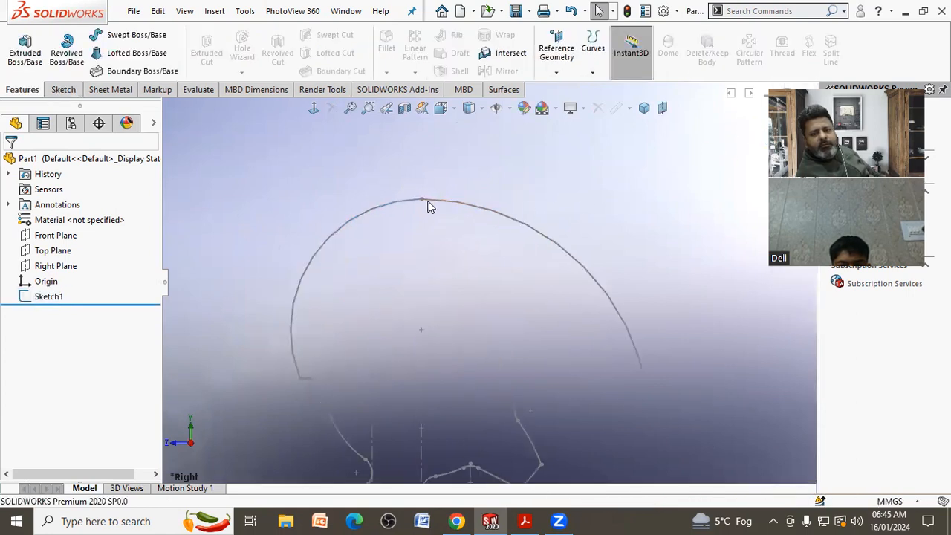
scroll(445, 245, "down", 5)
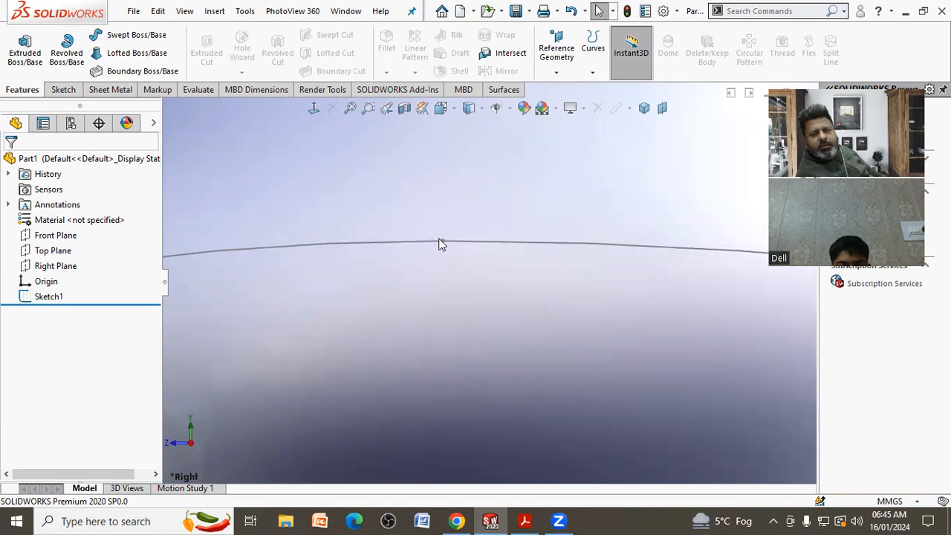
scroll(464, 262, "down", 4)
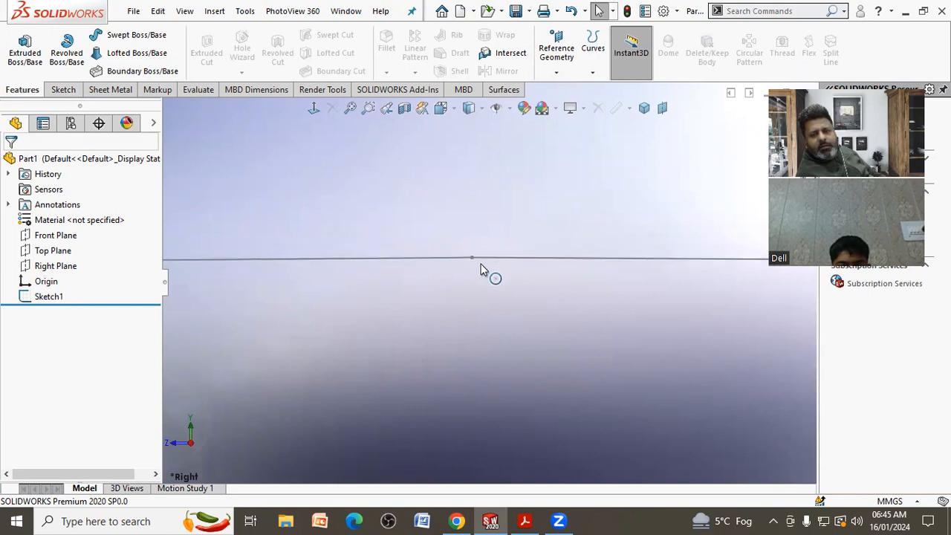
scroll(466, 262, "up", 3)
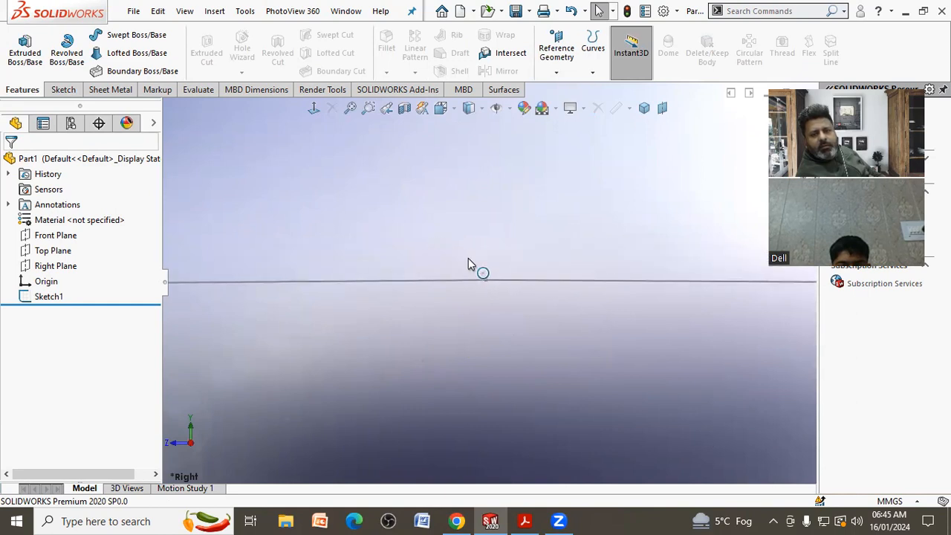
scroll(473, 245, "up", 6)
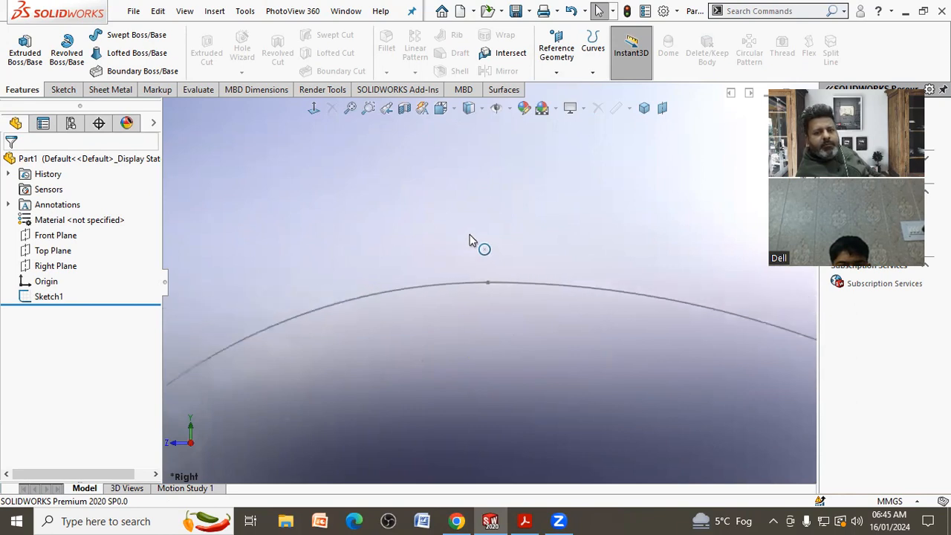
scroll(551, 350, "down", 5)
scroll(466, 323, "up", 1)
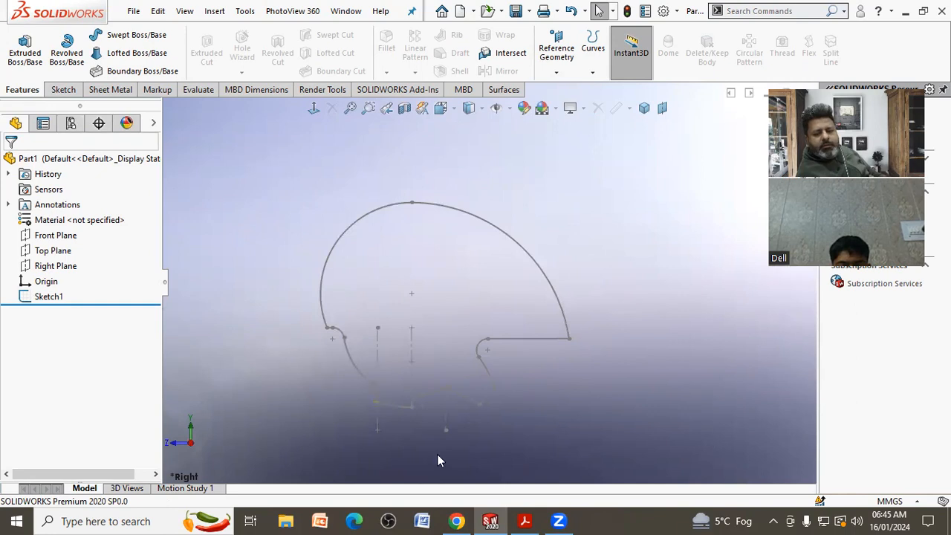
Extrude the profile contour 10 mm blind from the sketch plane and compare the plate with the reference PDF drawing.
left_click(525, 520)
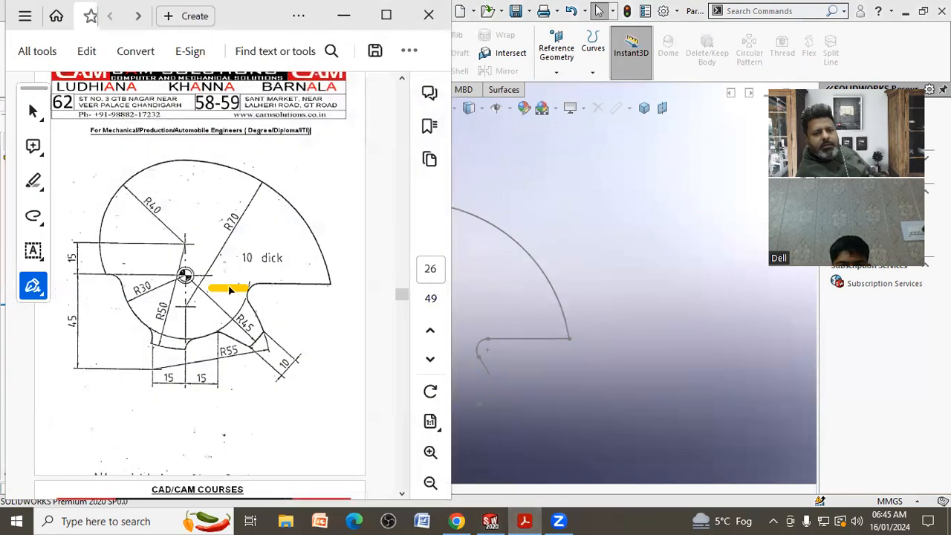
left_click(484, 248)
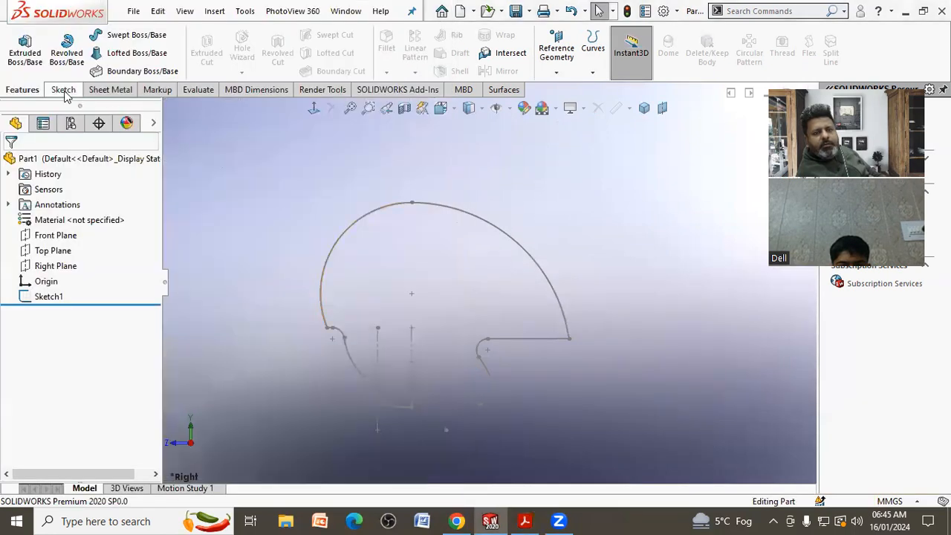
left_click(25, 48)
left_click(435, 213)
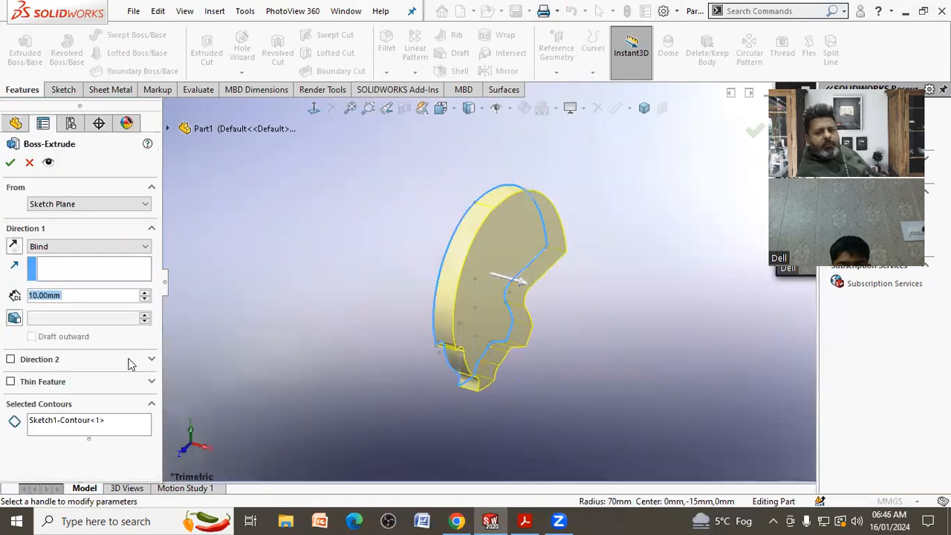
left_click(10, 163)
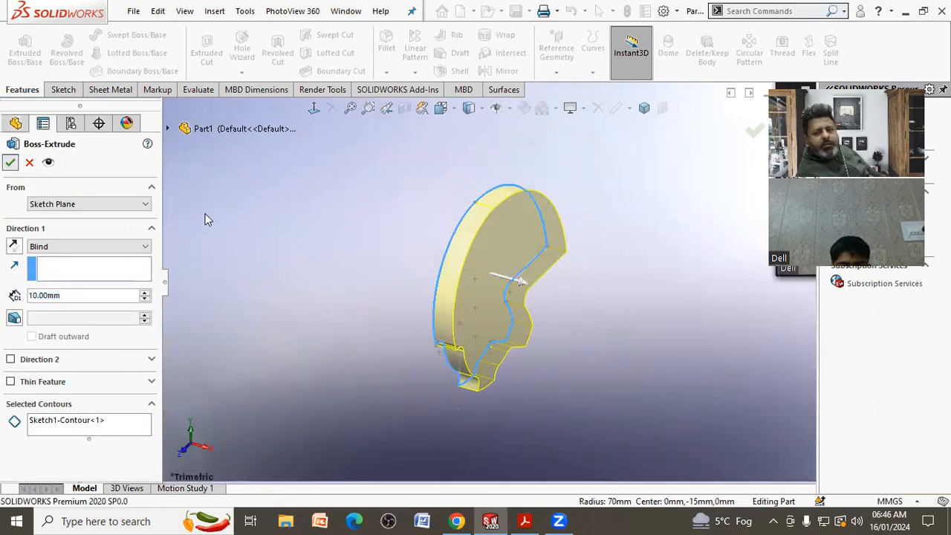
middle_click_drag(505, 349, 436, 245)
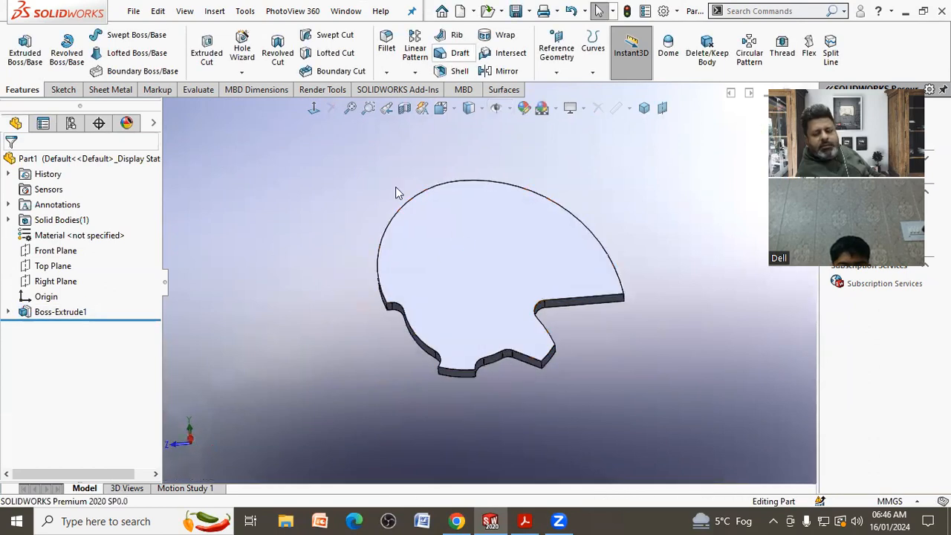
left_click(524, 521)
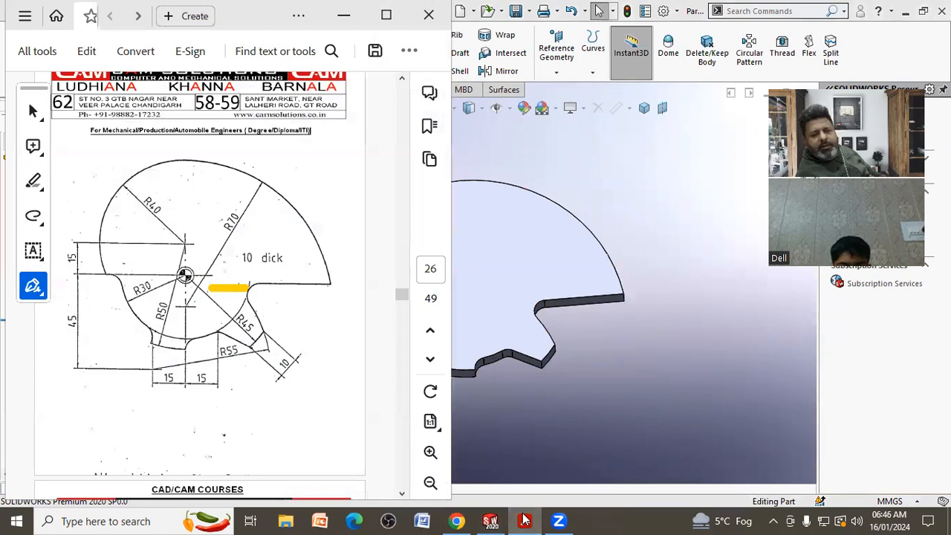
left_click(612, 356)
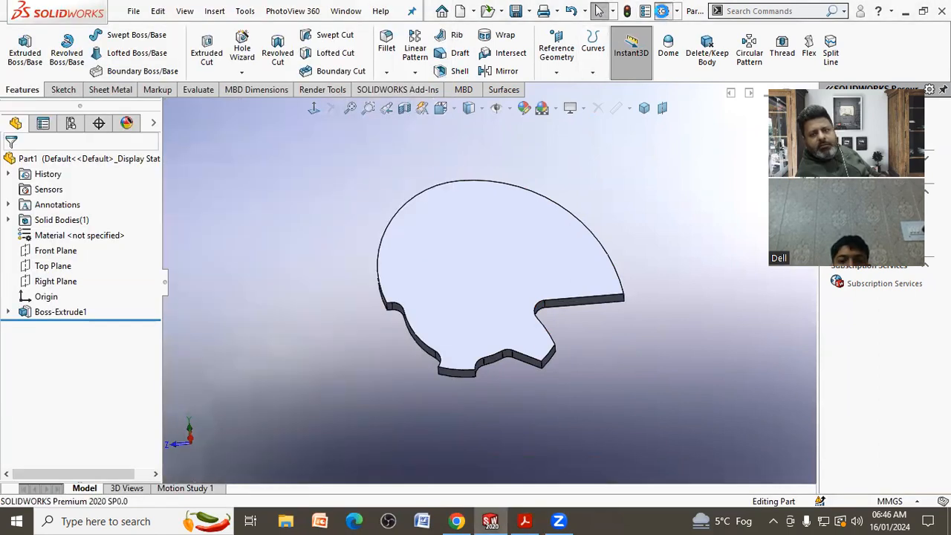
Set the document's primary dimension precision to None.
left_click(661, 11)
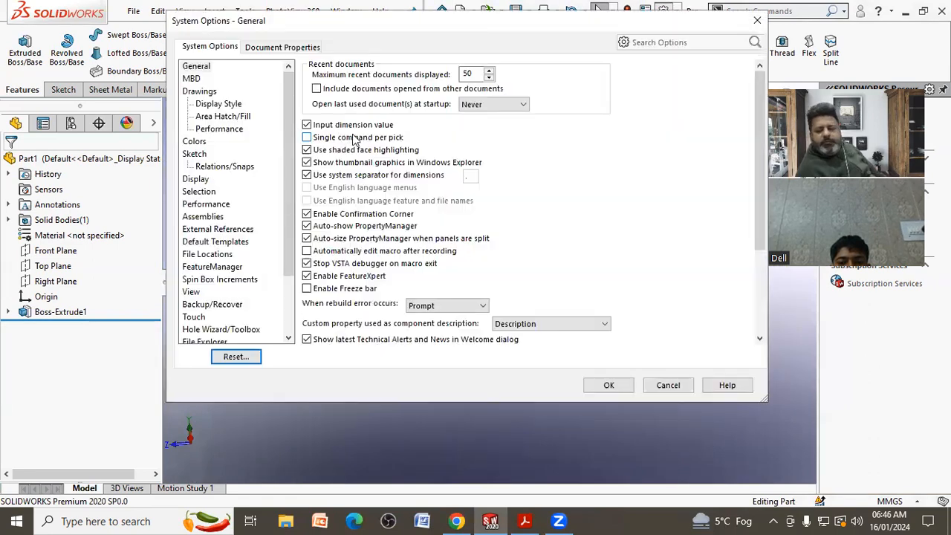
left_click(278, 47)
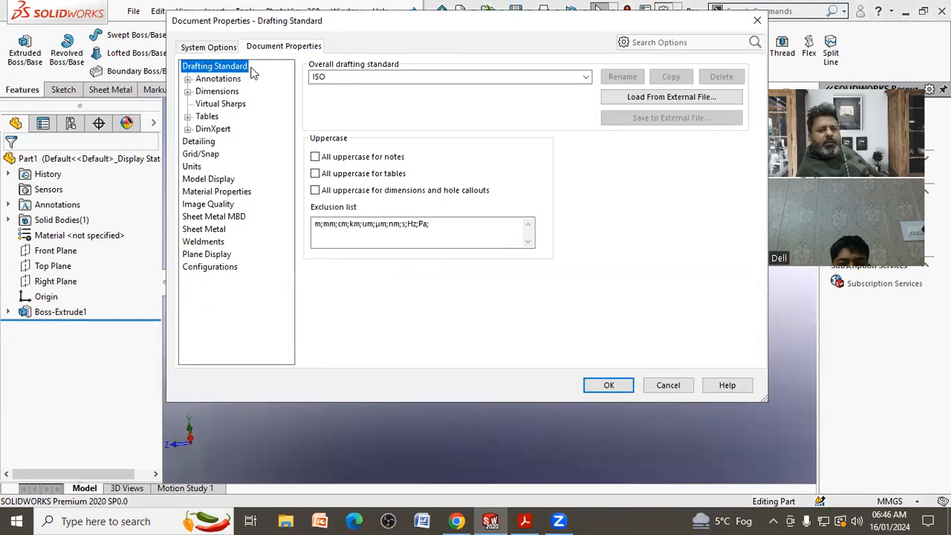
left_click(217, 91)
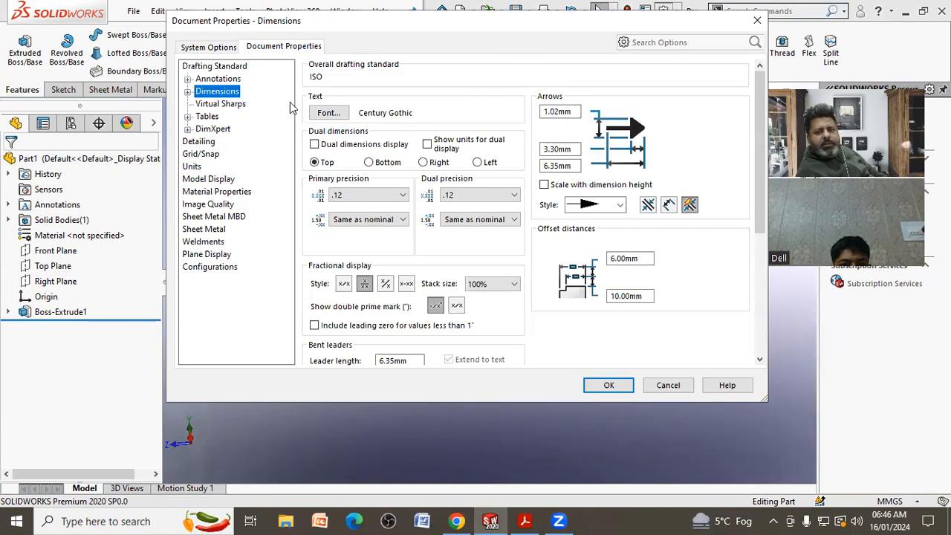
left_click(367, 196)
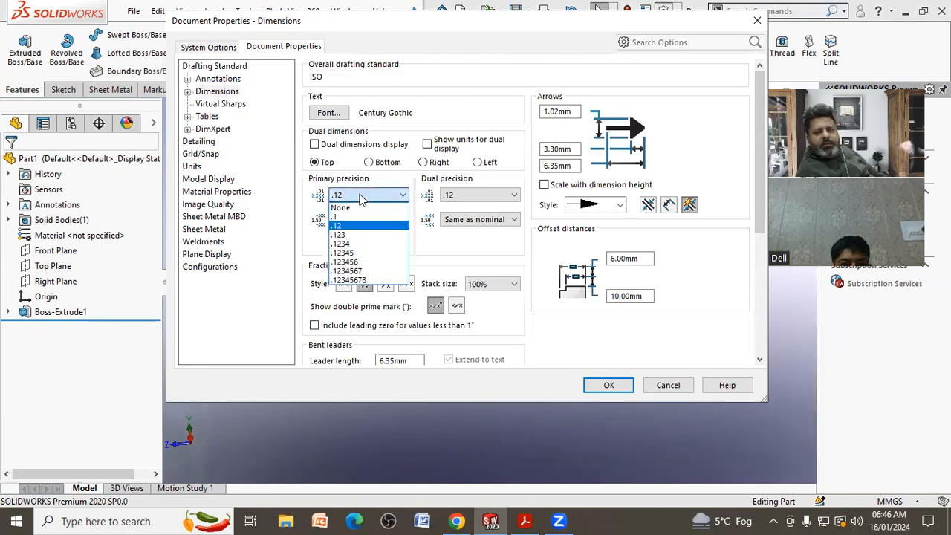
left_click(345, 207)
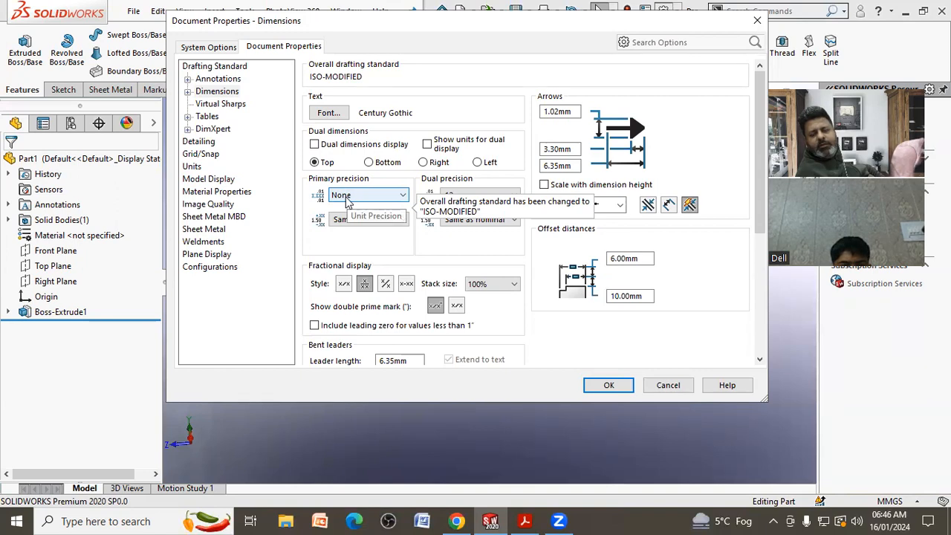
left_click(607, 385)
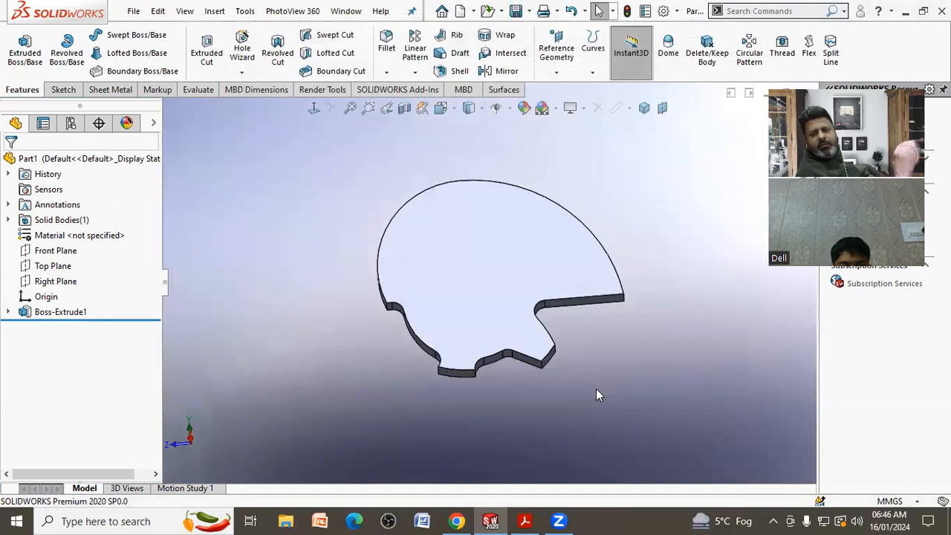
Show the plate's dimensions and move the left horizontal 15 mm text and the vertical 45 mm and 15 mm dimensions closer to the profile.
left_click(464, 293)
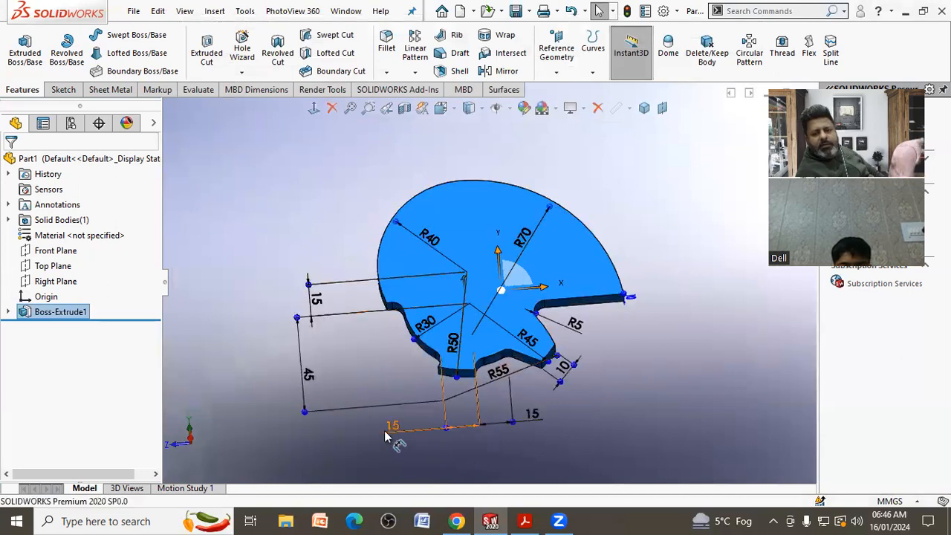
left_click(413, 428)
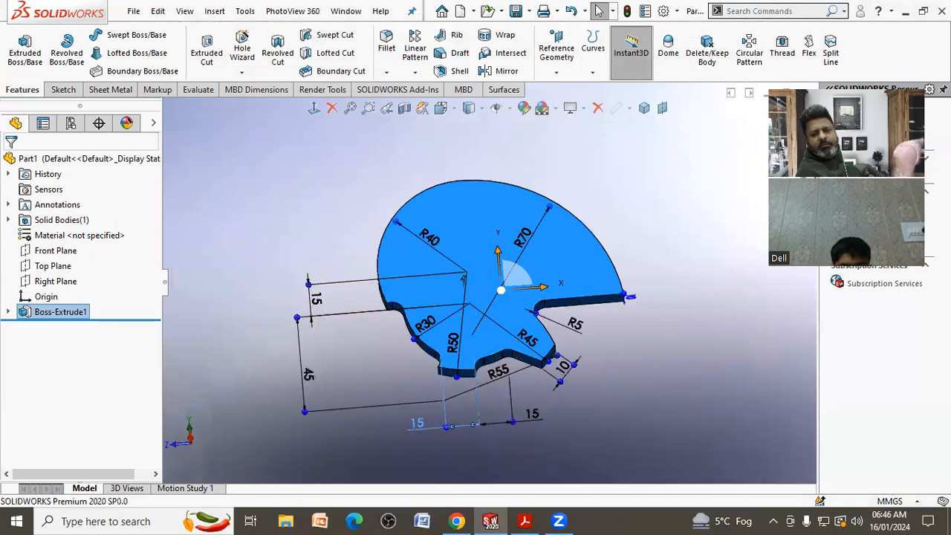
middle_click_drag(587, 398, 576, 422)
left_click_drag(312, 376, 349, 369)
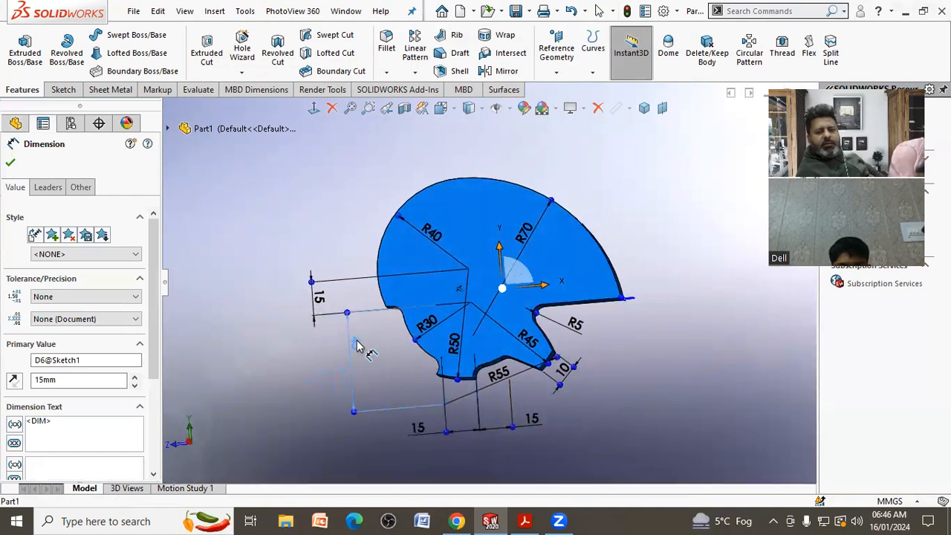
left_click_drag(318, 291, 344, 295)
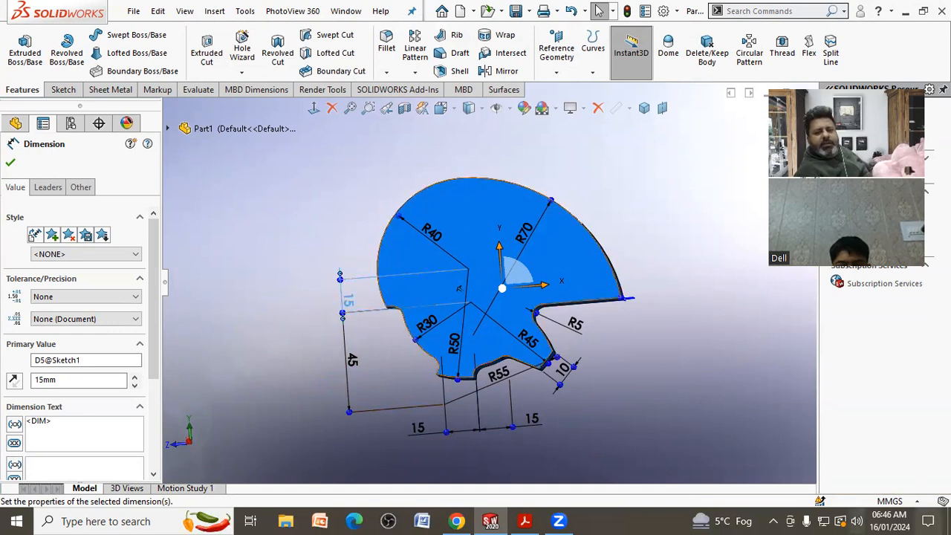
left_click(710, 308)
Check the plate against the reference PDF drawing and save the part as drg26.
middle_click_drag(705, 328, 689, 295)
scroll(629, 236, "down", 2)
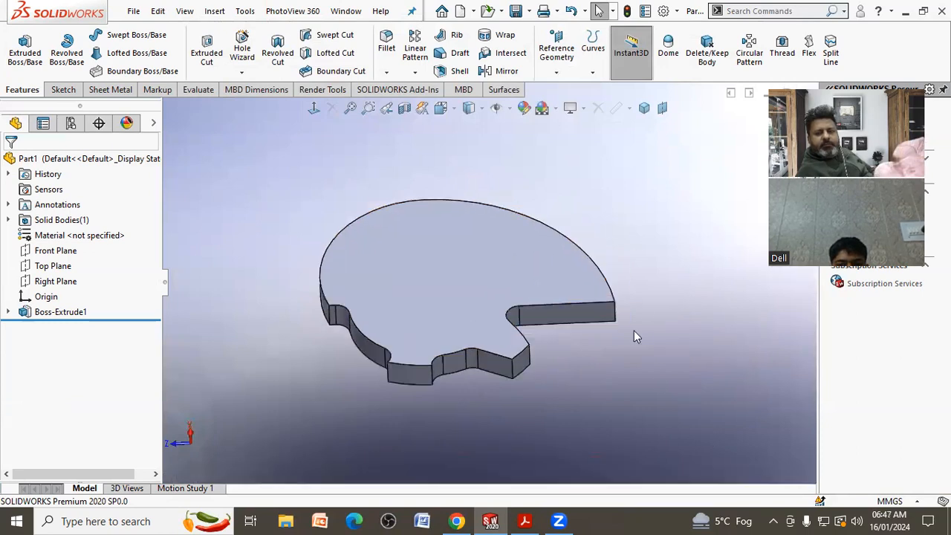
mouse_move(626, 388)
middle_mouse_down()
mouse_move(652, 399)
mouse_move(633, 385)
middle_mouse_up()
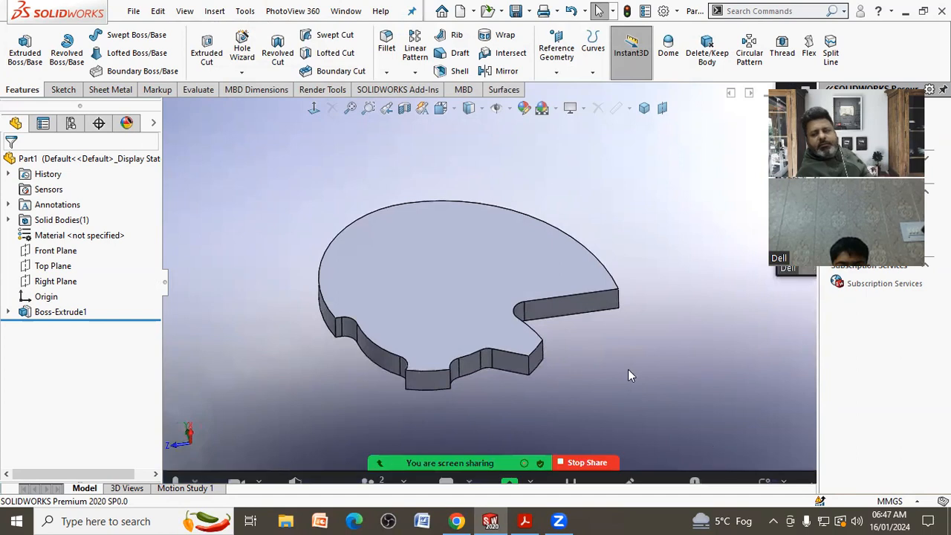
left_click(525, 520)
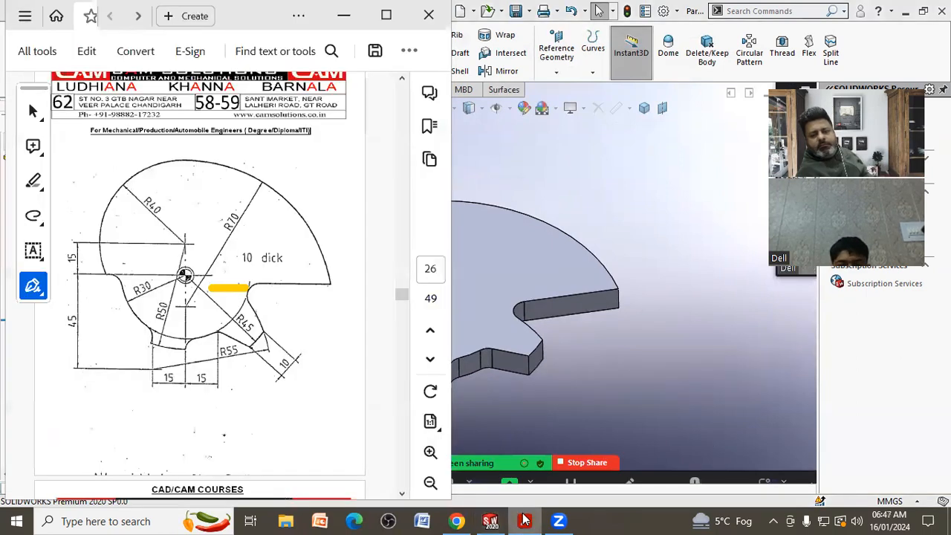
left_click(524, 520)
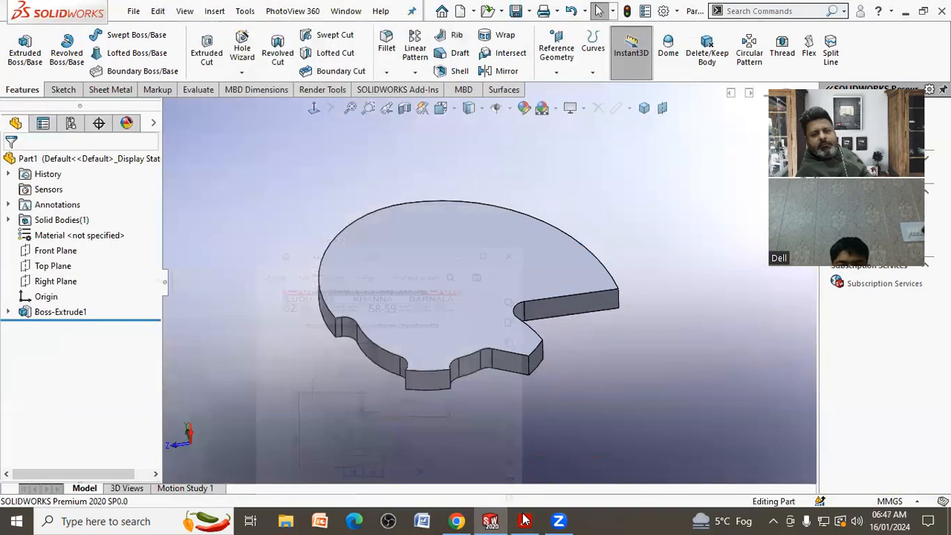
left_click(131, 12)
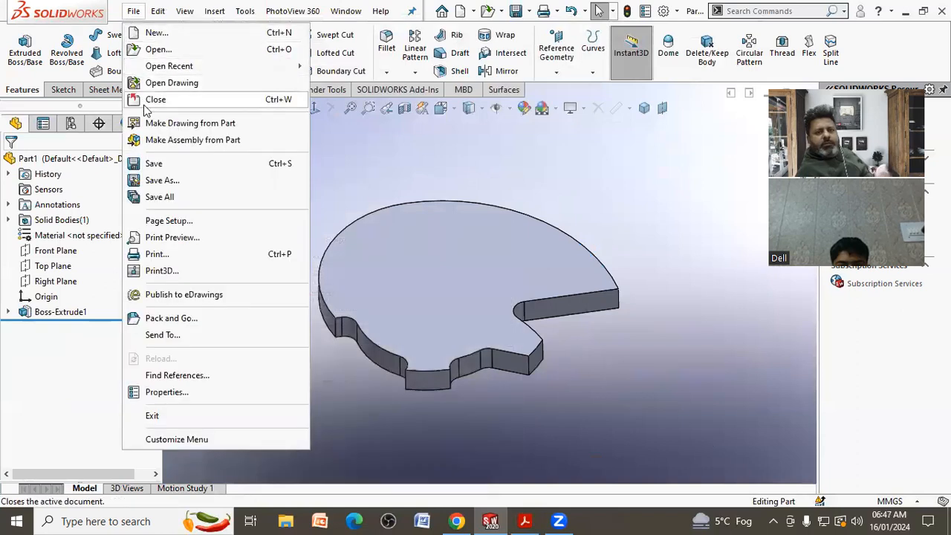
left_click(156, 162)
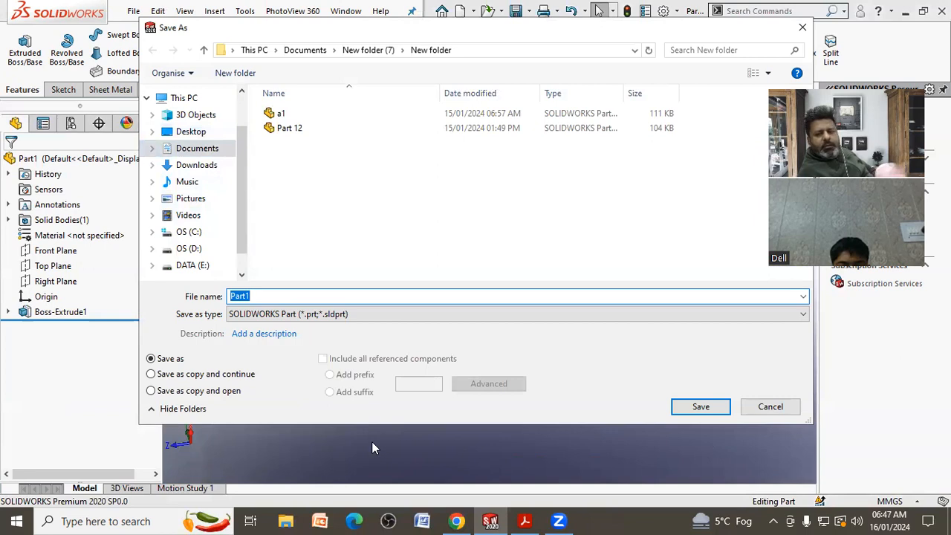
left_click(526, 520)
left_click(526, 520)
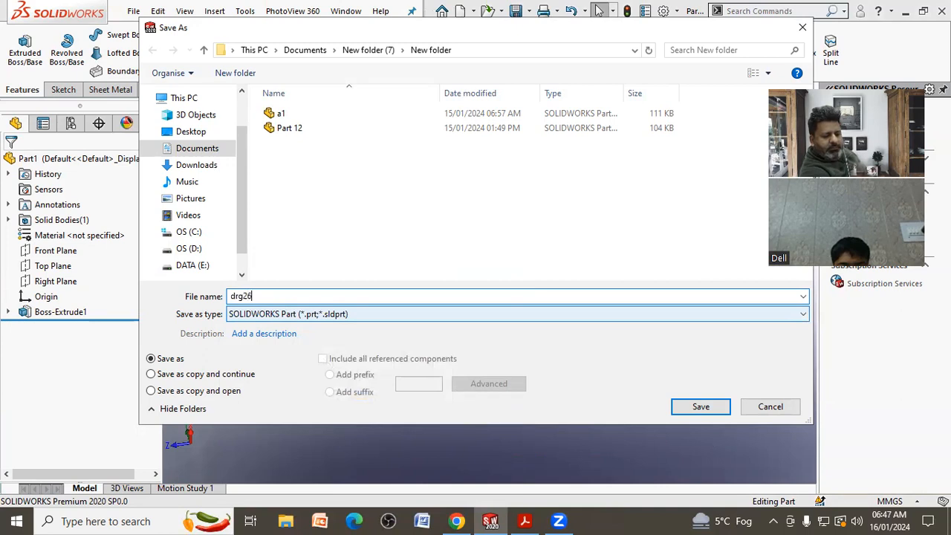
key("Return")
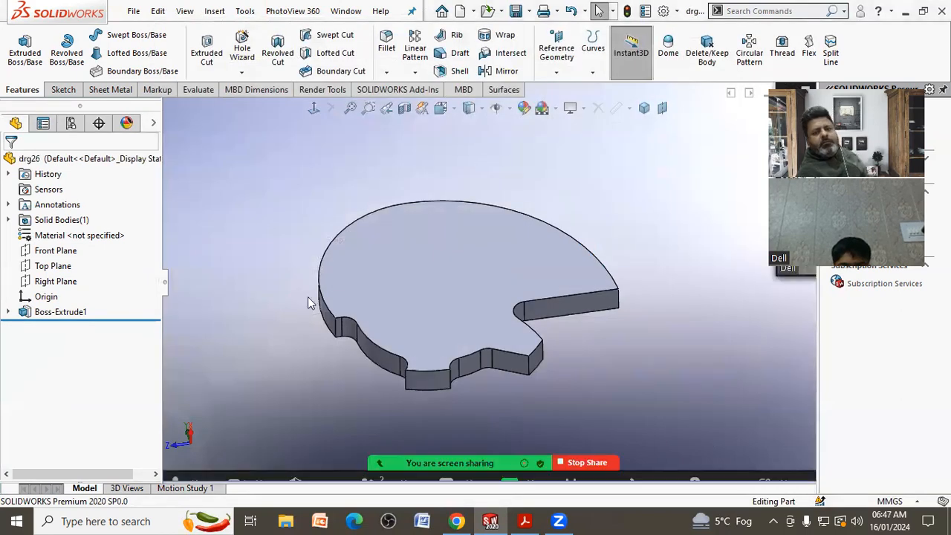
Create a drawing from the part on an A3 (ISO) sheet and place the Right view in the sheet's upper left area.
left_click(134, 12)
left_click(159, 119)
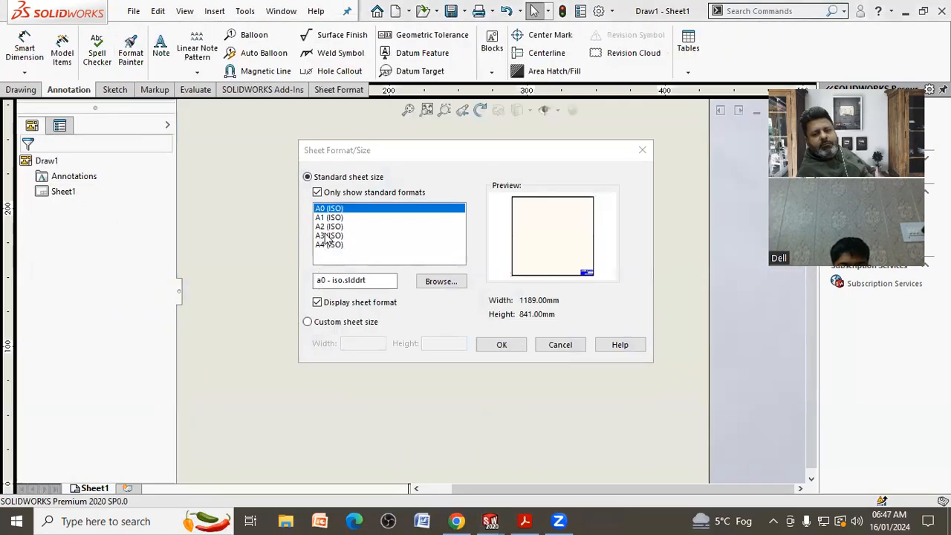
left_click(327, 236)
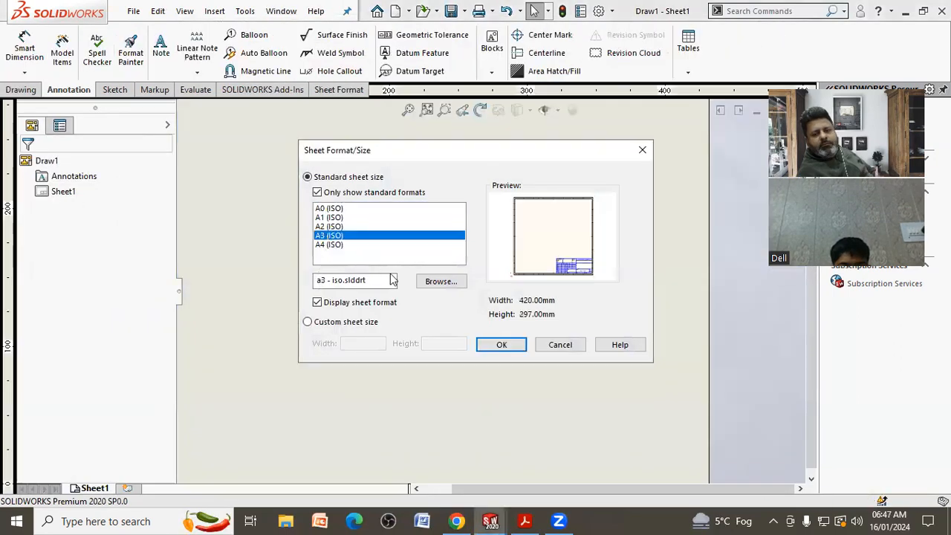
left_click(503, 345)
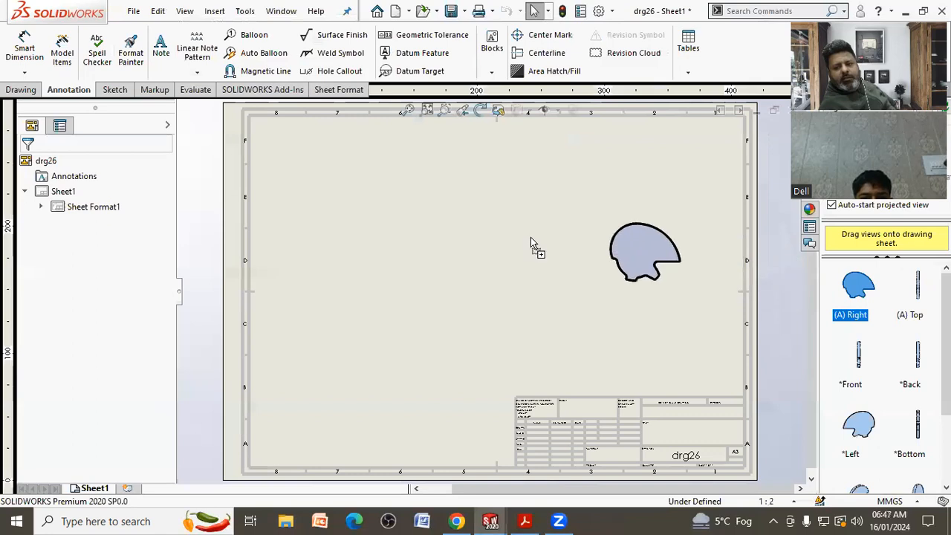
left_click_drag(530, 236, 412, 240)
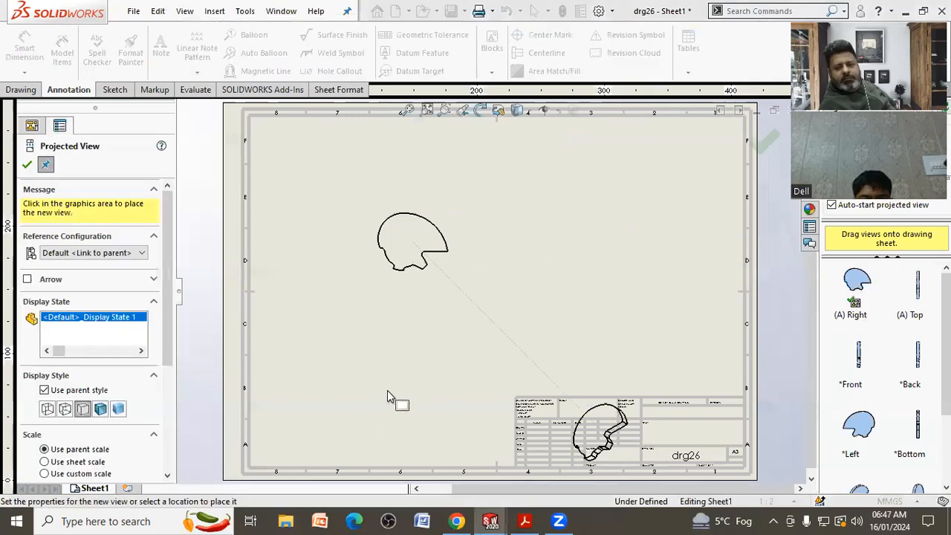
Finish placing views without adding a projected view and set the sheet scale to 1:1.
left_click(27, 168)
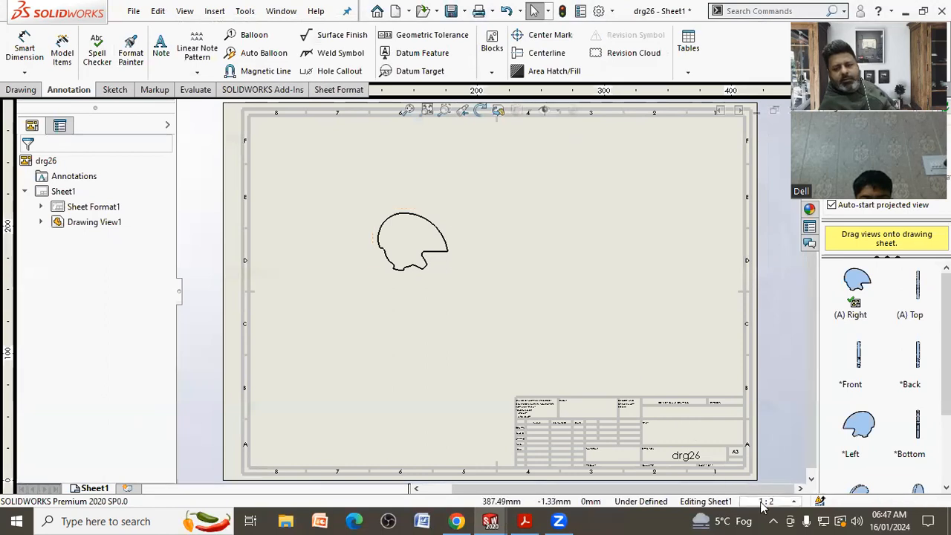
left_click(767, 501)
left_click(766, 242)
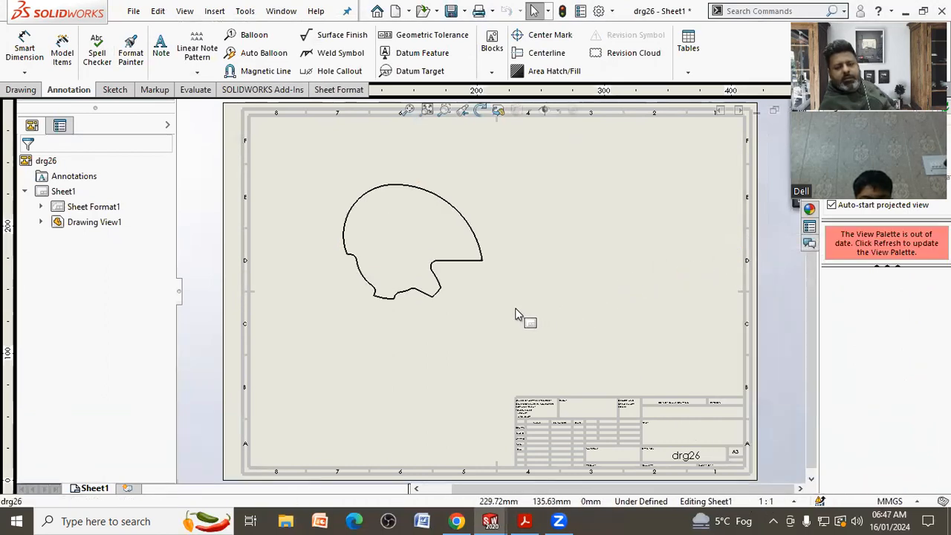
Import the model's dimensions for the selected feature into the plate view using Model Items.
left_click(62, 52)
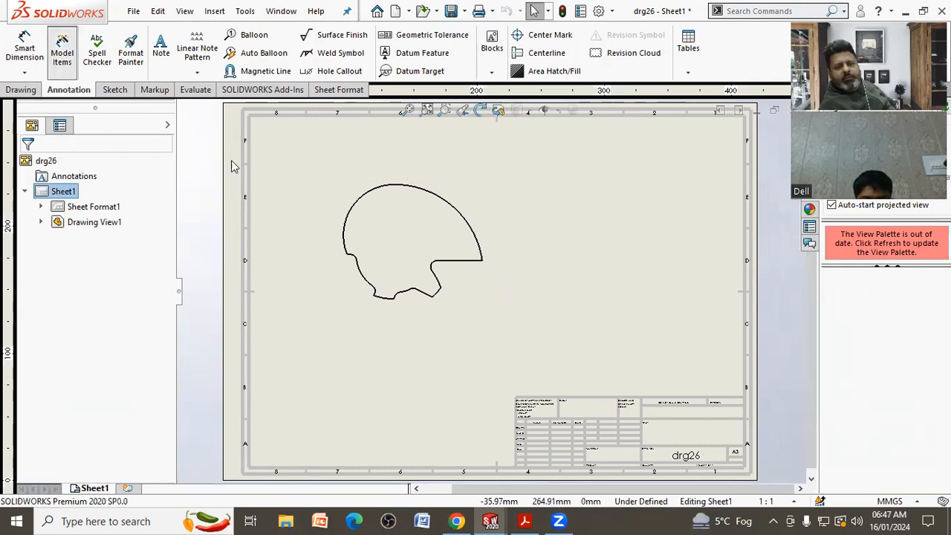
left_click(395, 233)
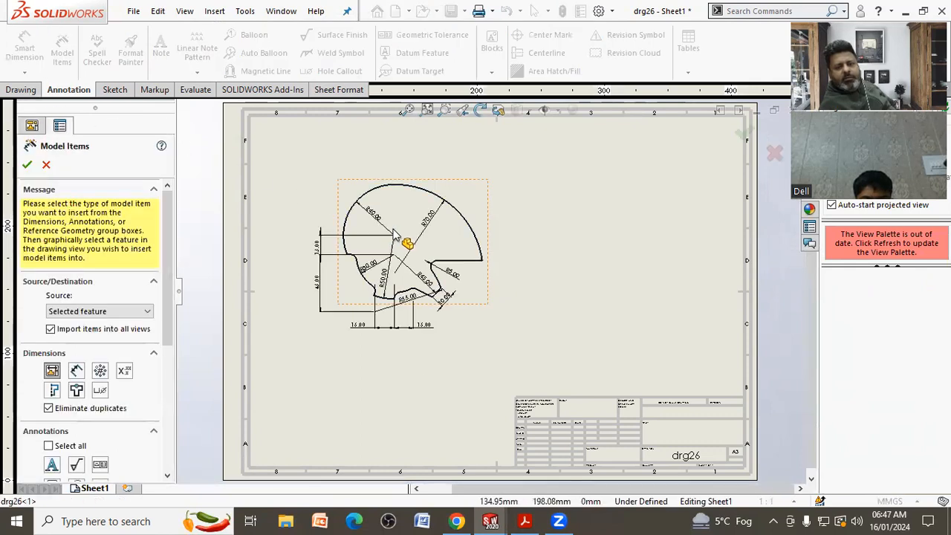
left_click(27, 165)
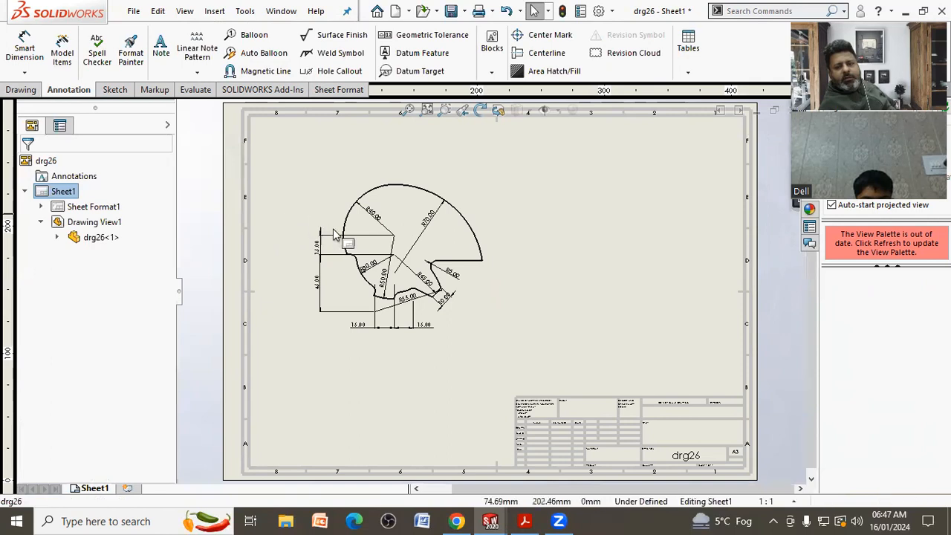
scroll(419, 269, "down", 2)
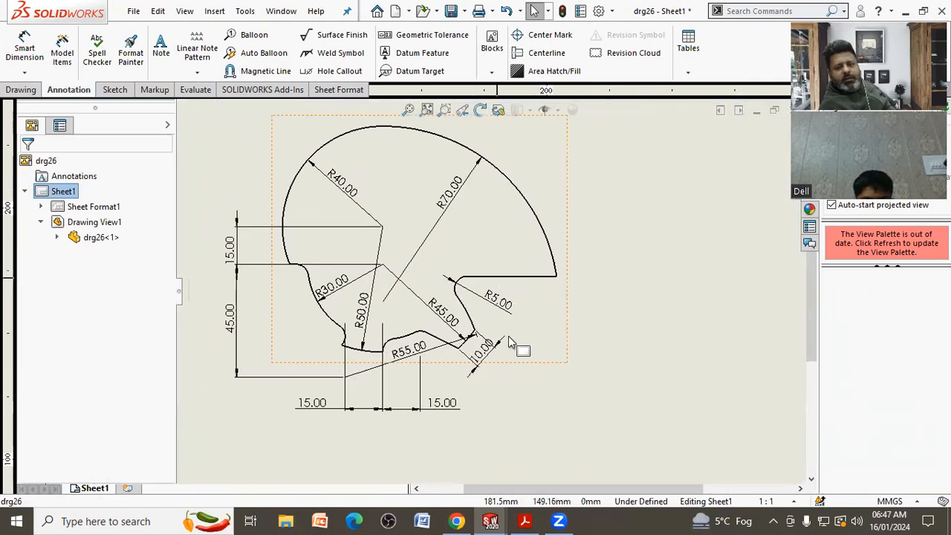
scroll(505, 319, "up", 3)
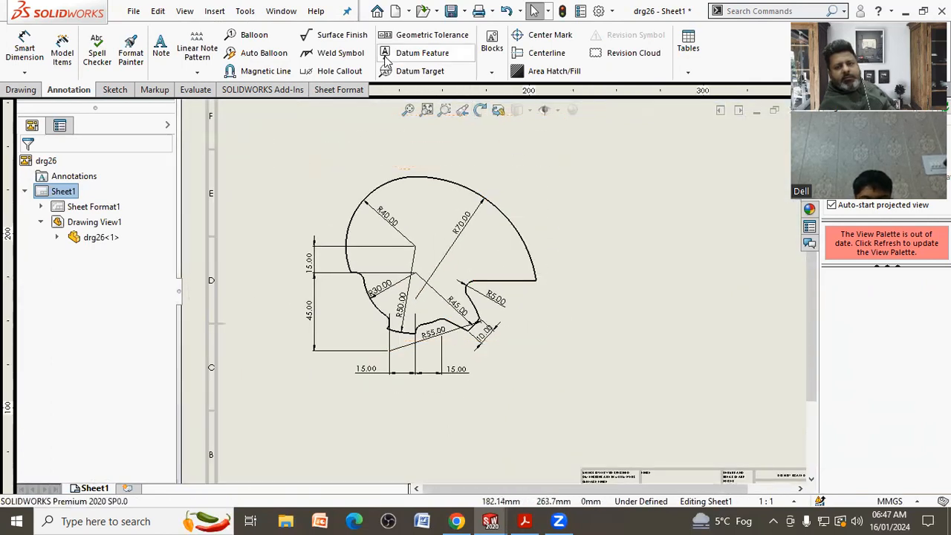
scroll(456, 260, "down", 1)
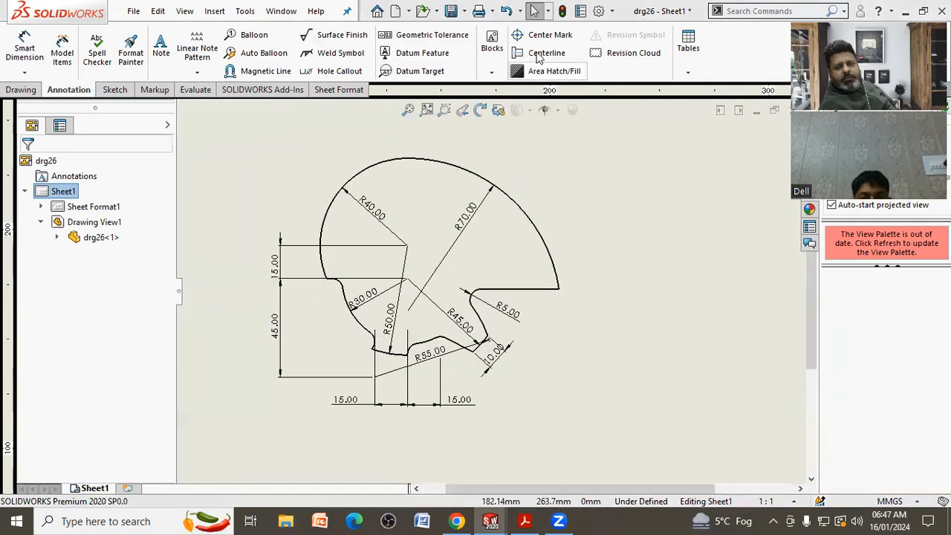
Set the drawing document's primary dimension precision to None.
left_click(598, 11)
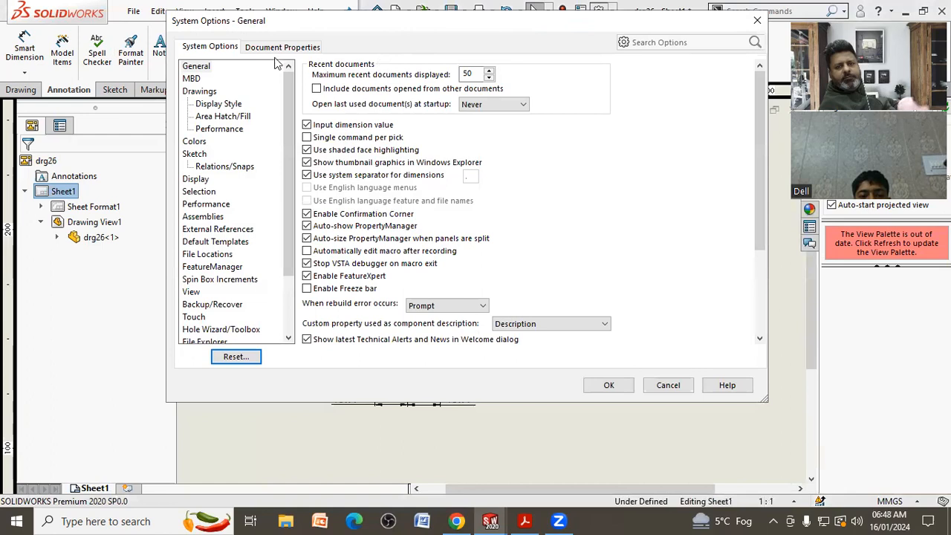
left_click(280, 48)
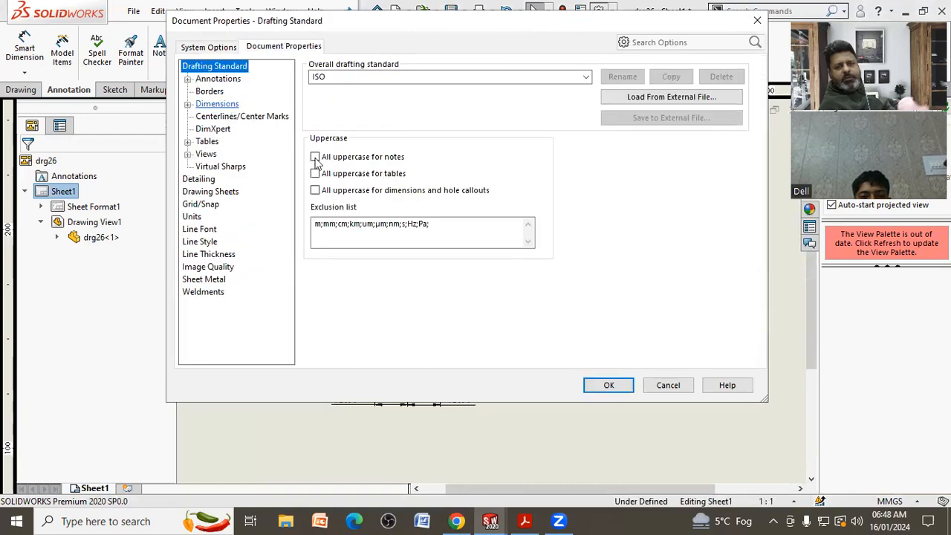
left_click(348, 196)
left_click(361, 215)
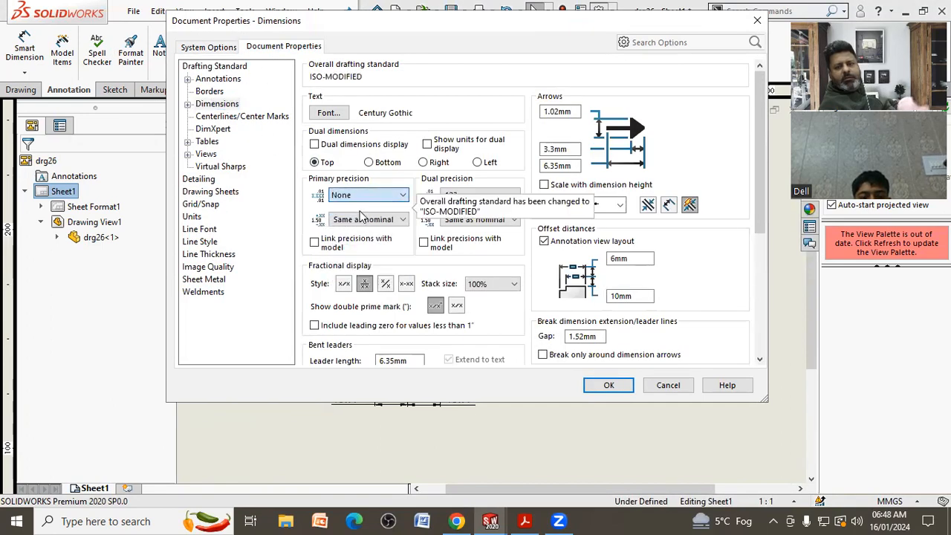
left_click(623, 384)
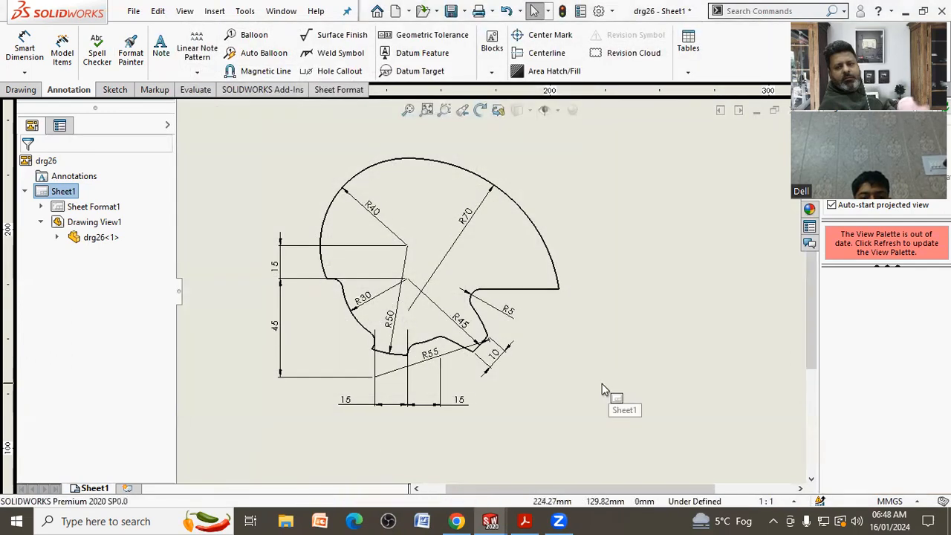
Try placing the two horizontal 15 mm dimension texts between their extension lines below the plate profile.
scroll(485, 397, "down", 4)
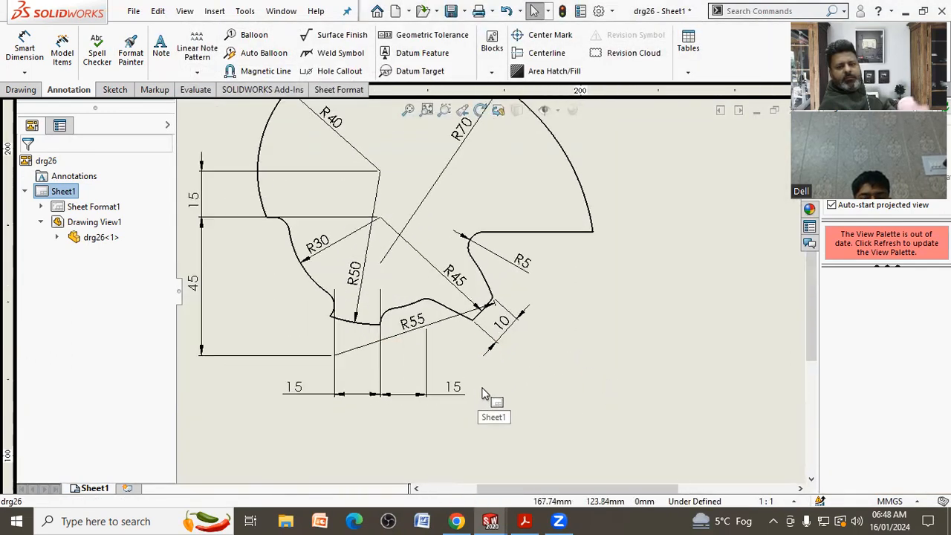
scroll(353, 394, "down", 2)
mouse_move(297, 382)
left_mouse_down()
mouse_move(372, 384)
mouse_move(364, 380)
left_mouse_up()
left_click_drag(498, 372, 433, 380)
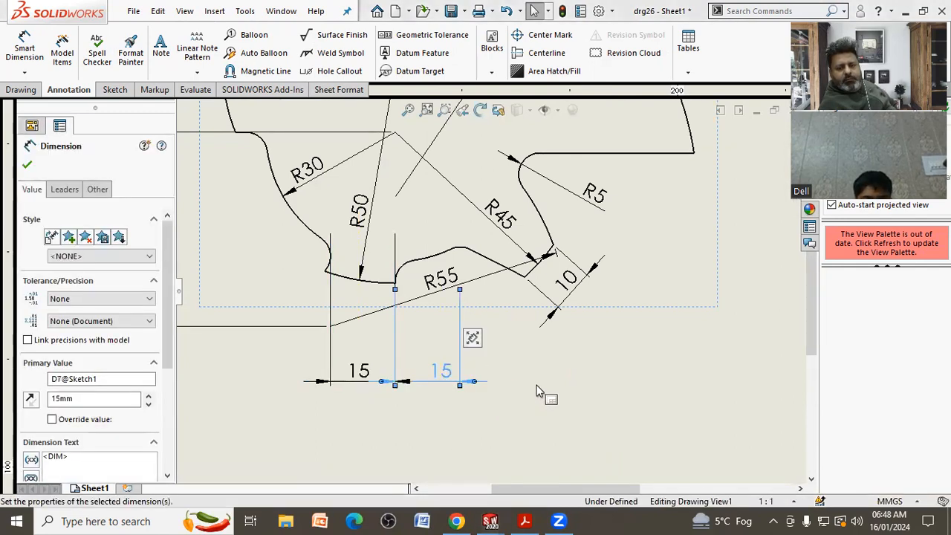
left_click(569, 378)
left_click_drag(433, 378, 418, 380)
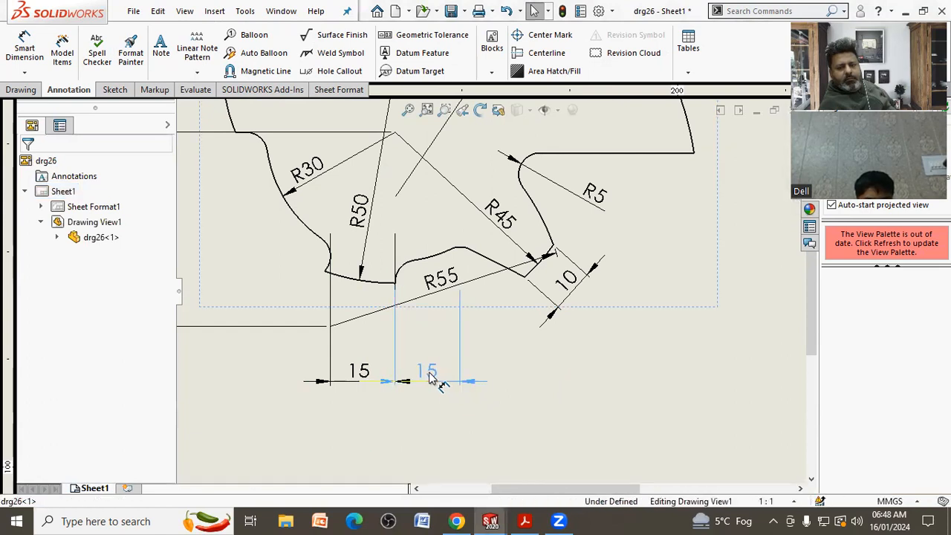
left_click(376, 396)
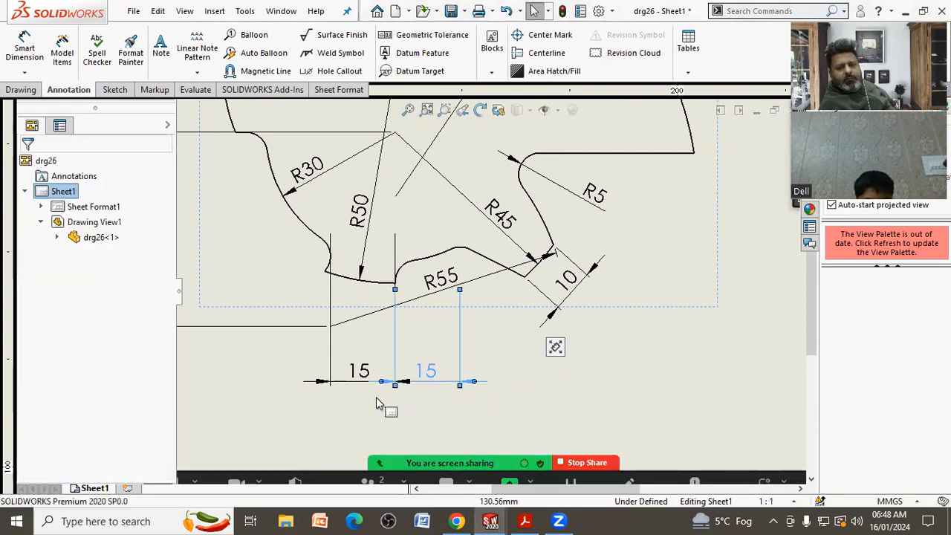
scroll(376, 396, "down", 1)
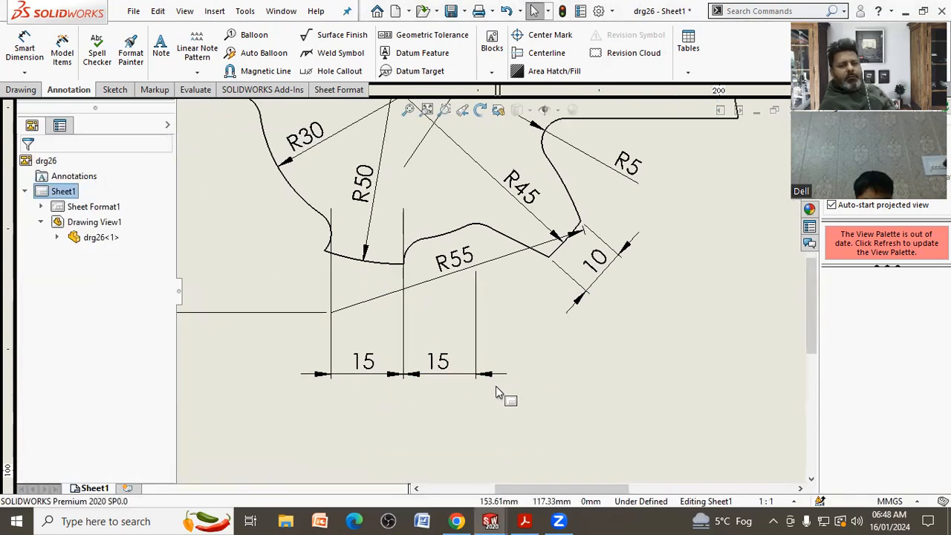
Move the two horizontal 15 mm texts to the outer sides of their extension lines and shift the R55 text slightly.
left_click_drag(446, 369, 530, 369)
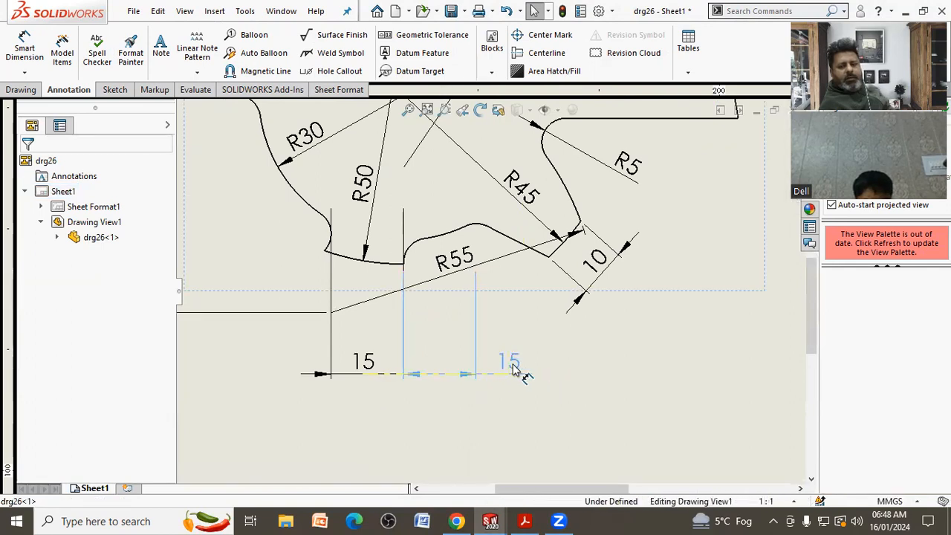
left_click_drag(360, 361, 293, 362)
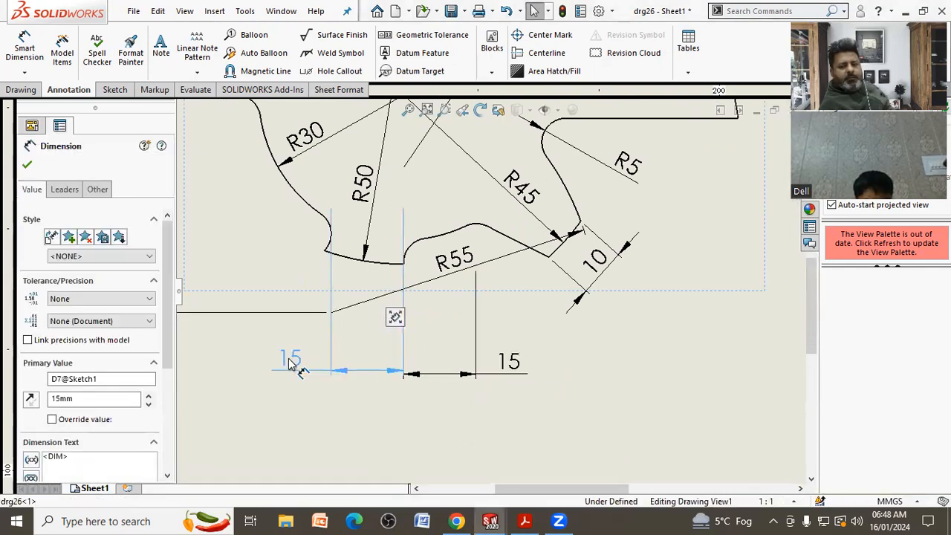
left_click(561, 380)
scroll(550, 380, "up", 1)
scroll(512, 286, "down", 2)
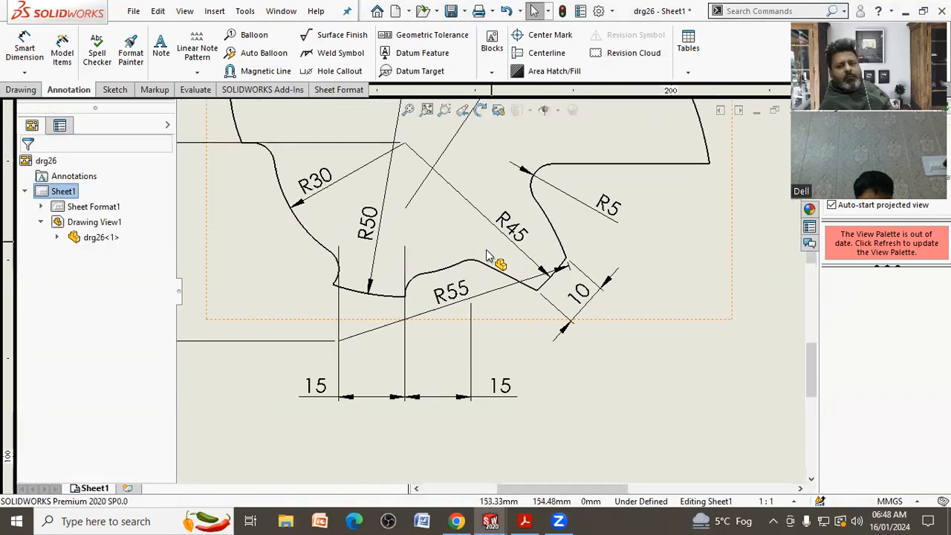
mouse_move(462, 303)
left_mouse_down()
mouse_move(558, 252)
mouse_move(461, 293)
left_mouse_up()
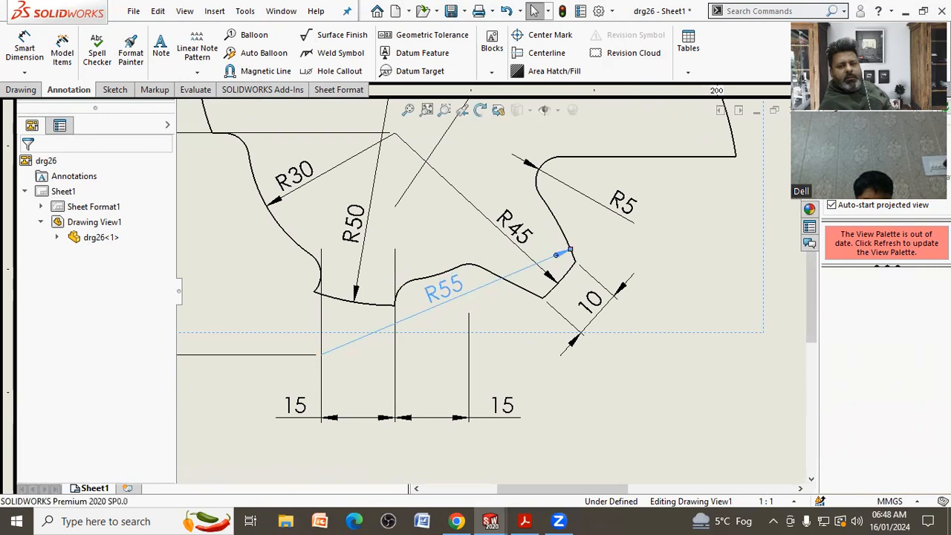
left_click(620, 361)
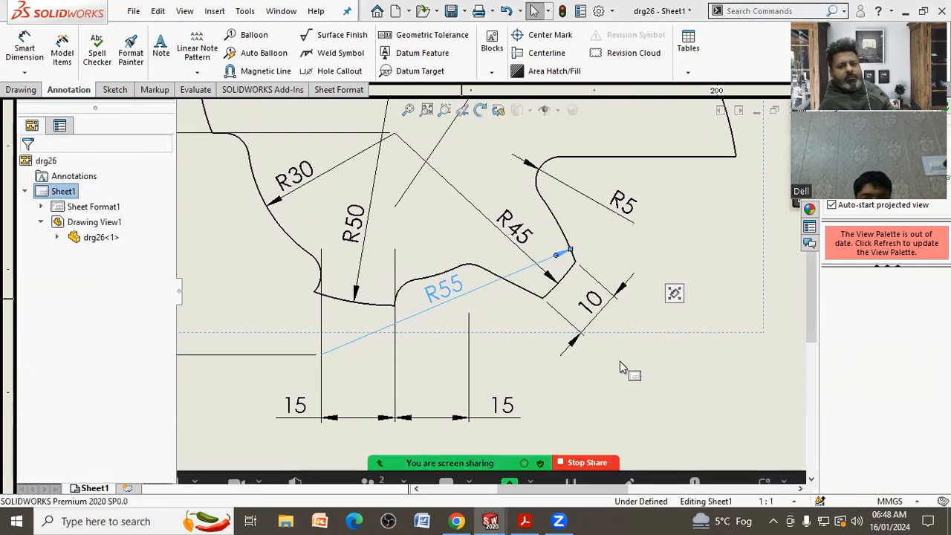
Project a side view from the plate view and place it to the right of the plate.
scroll(611, 366, "up", 4)
scroll(572, 338, "up", 2)
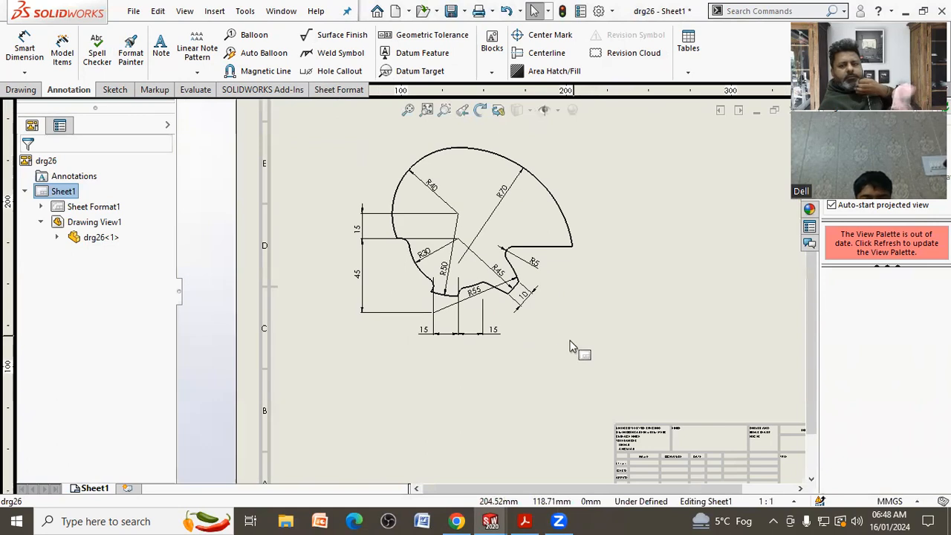
scroll(565, 339, "up", 3)
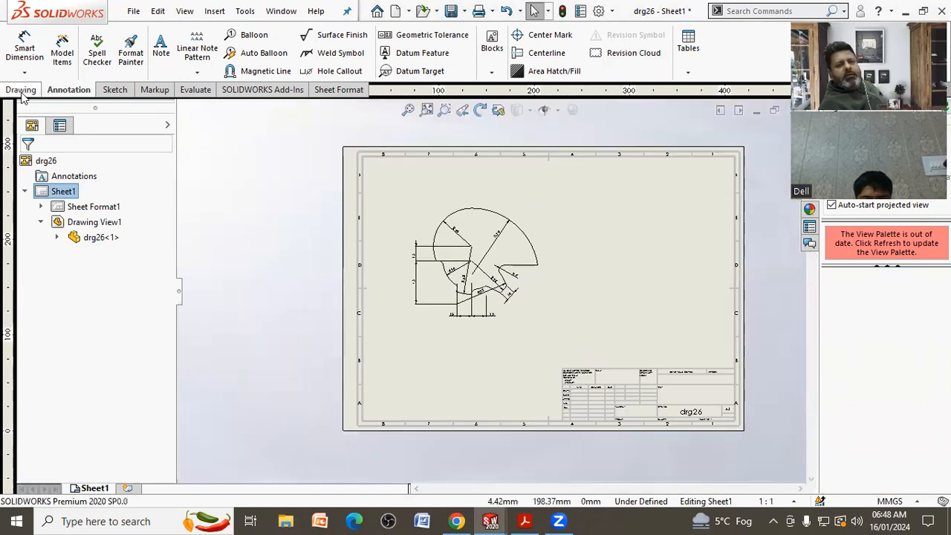
left_click(21, 90)
left_click(52, 54)
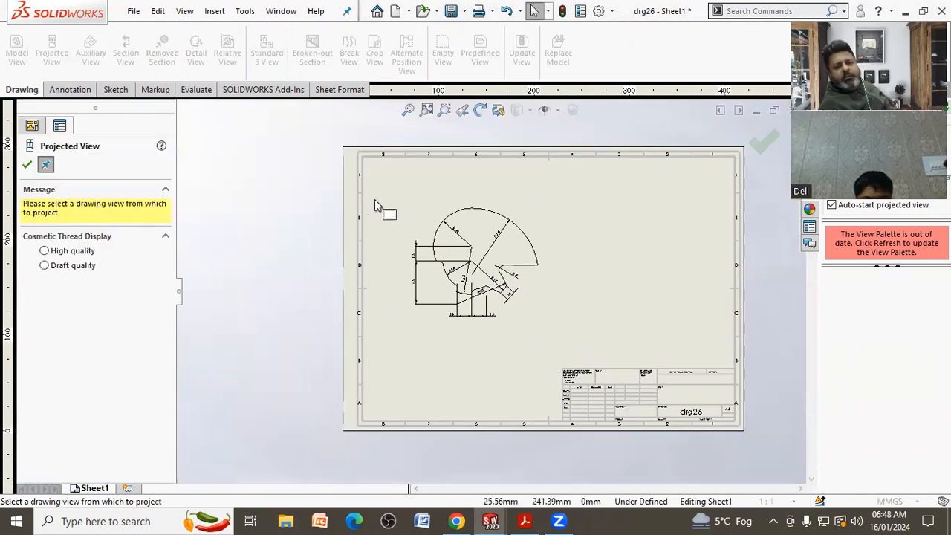
left_click(472, 231)
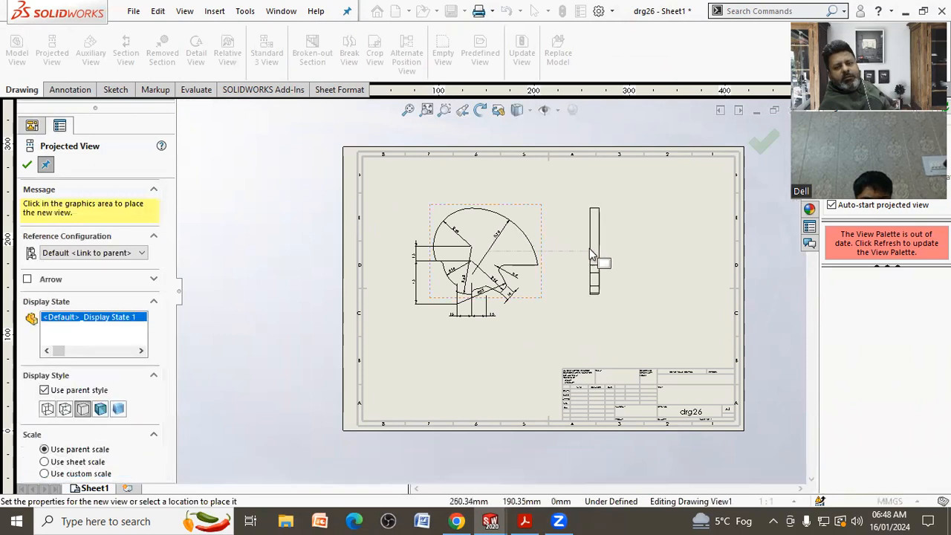
left_click(583, 250)
left_click(27, 164)
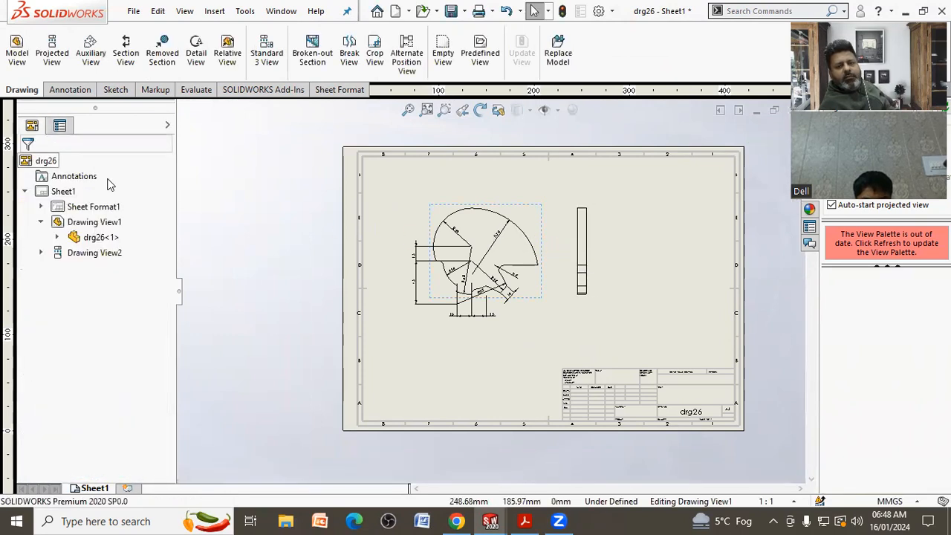
Set the sheet scale to 2:1 and move the side view and the plate view to the right to fit the sheet.
scroll(579, 274, "down", 1)
scroll(569, 254, "down", 3)
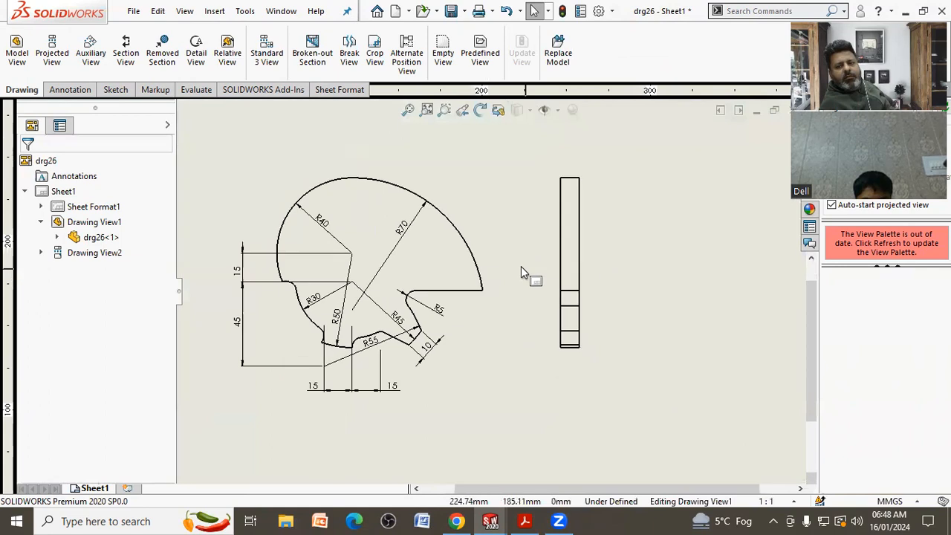
scroll(520, 273, "up", 3)
scroll(487, 341, "down", 1)
mouse_move(499, 333)
middle_mouse_down()
mouse_move(490, 260)
mouse_move(513, 267)
mouse_move(517, 283)
middle_mouse_up()
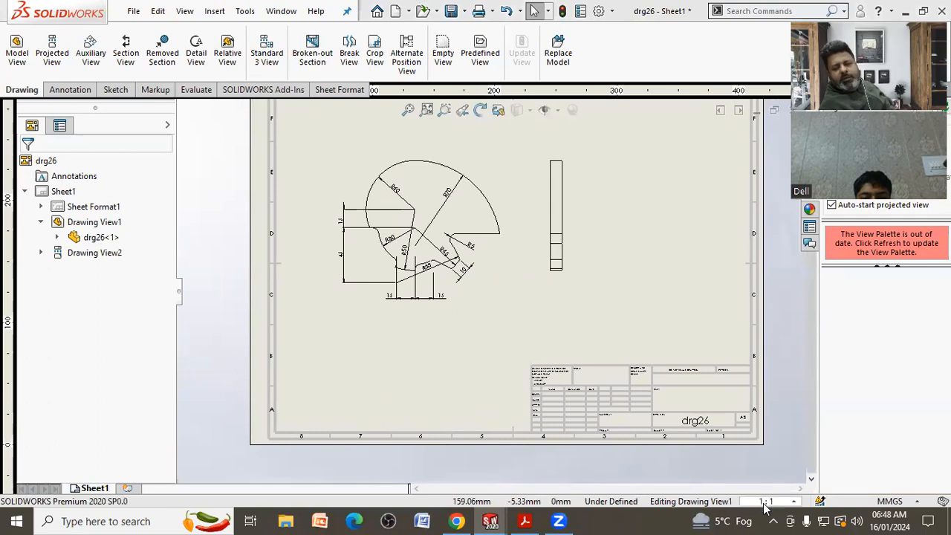
left_click(764, 502)
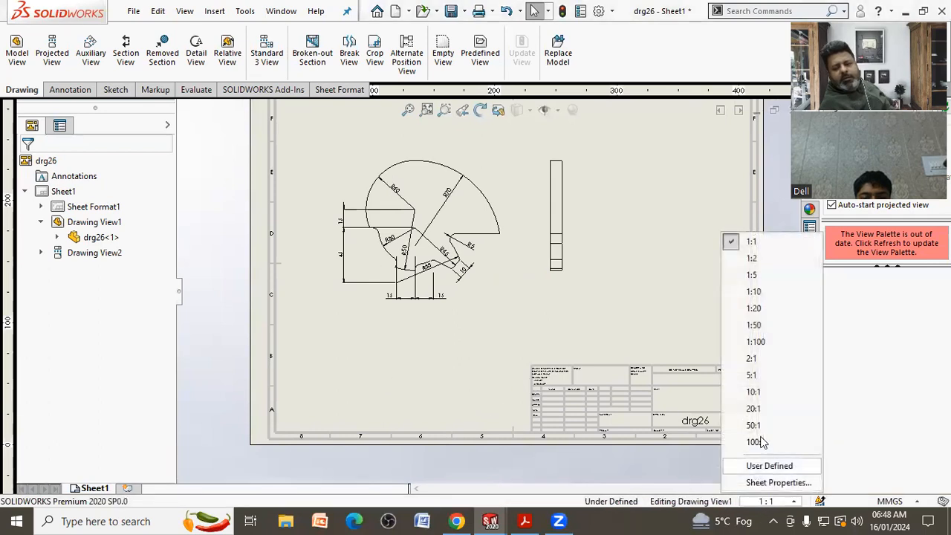
left_click(757, 360)
left_click_drag(583, 299, 692, 302)
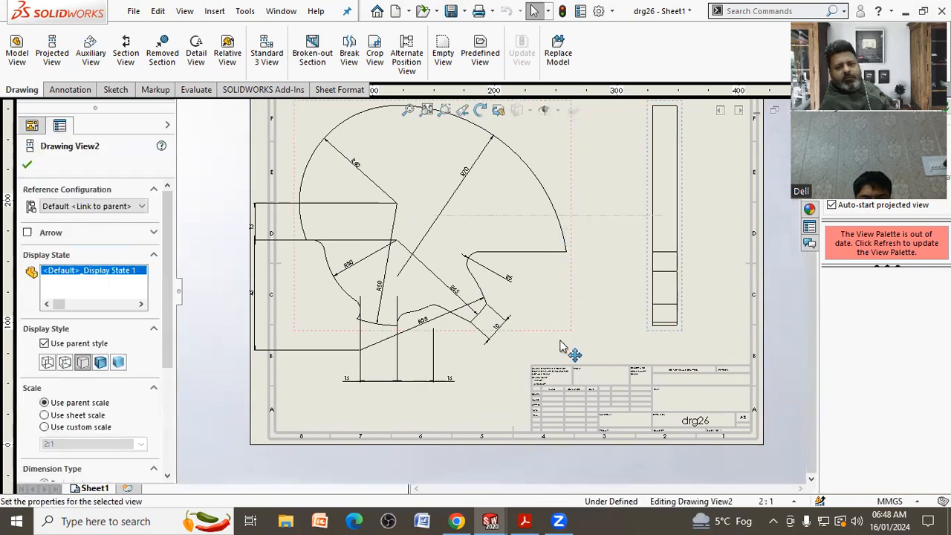
scroll(560, 344, "up", 1)
left_click_drag(559, 316, 594, 320)
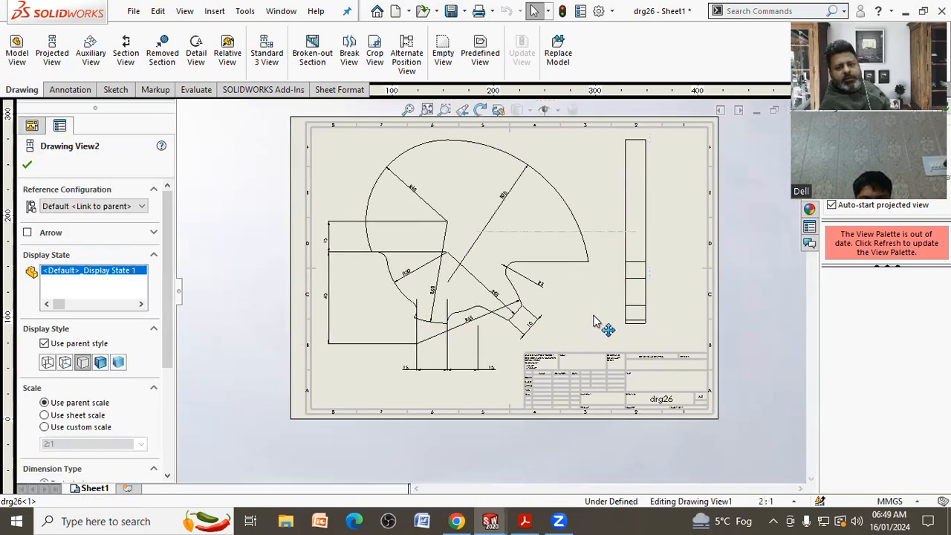
left_click(270, 343)
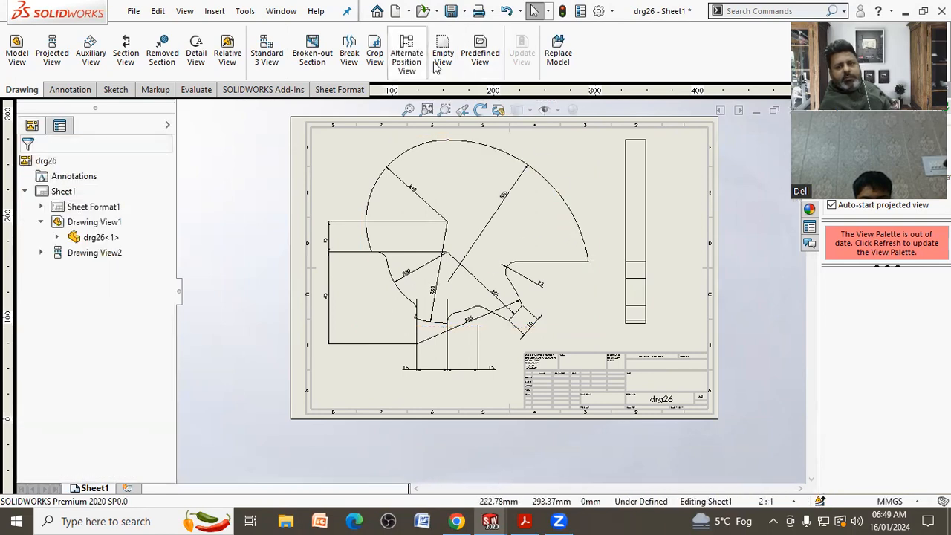
Set the document's dimension font to Century Gothic Bold with a height of 20 points.
left_click(598, 11)
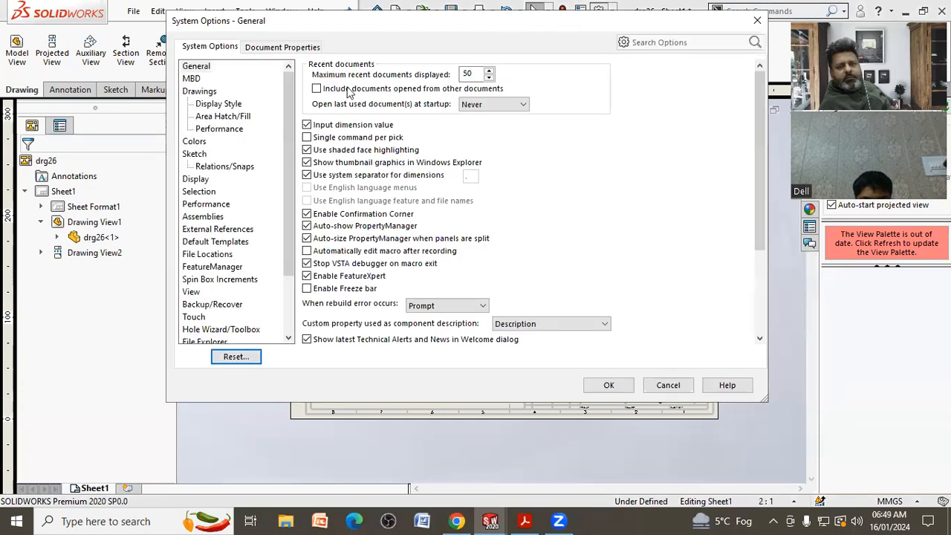
left_click(285, 49)
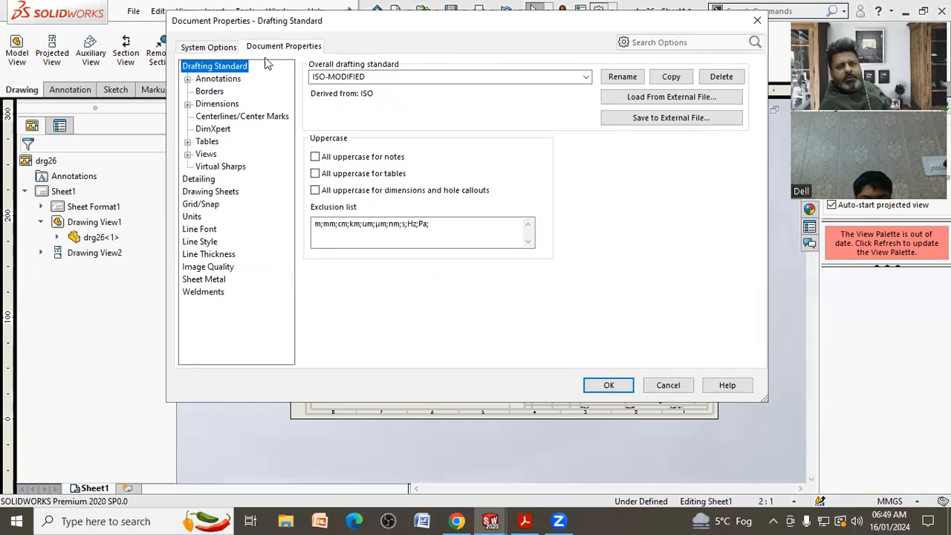
left_click(217, 104)
left_click(321, 111)
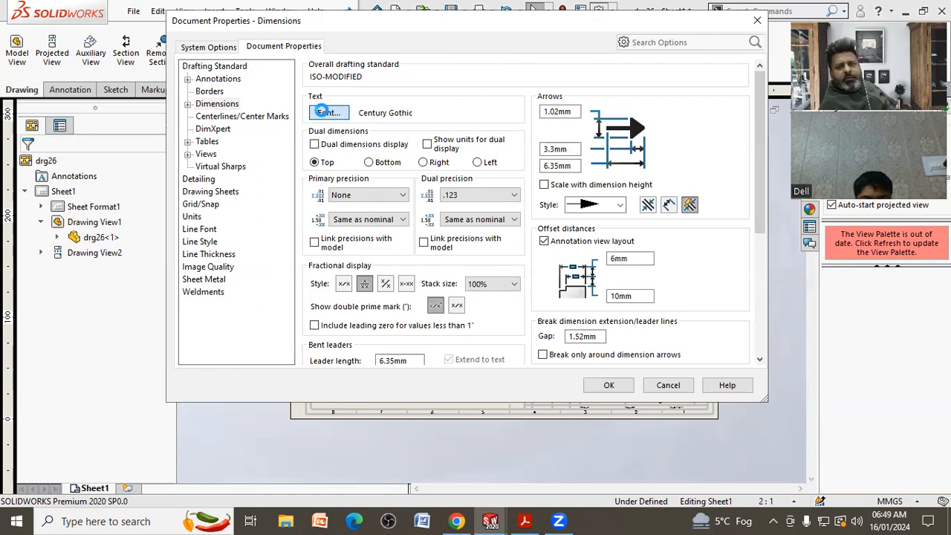
left_click(496, 168)
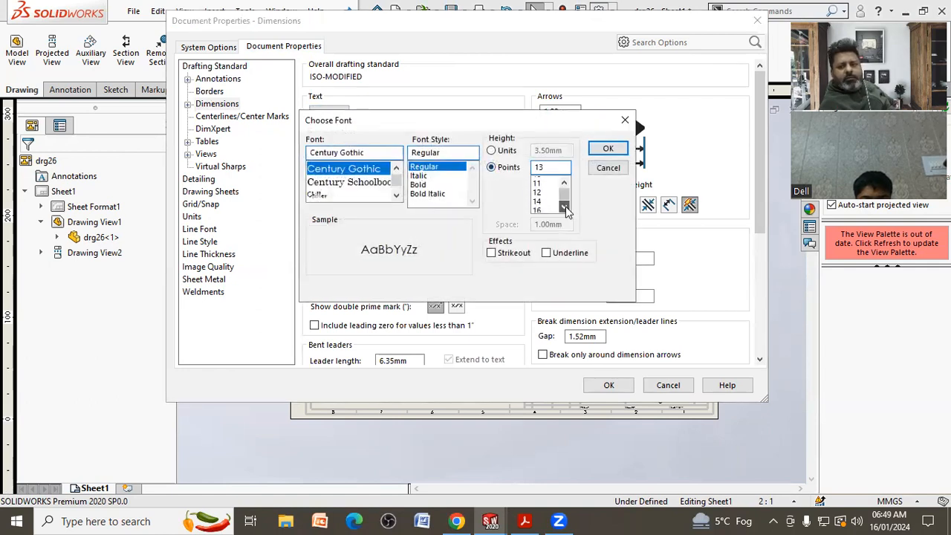
left_click(547, 208)
scroll(548, 211, "down", 1)
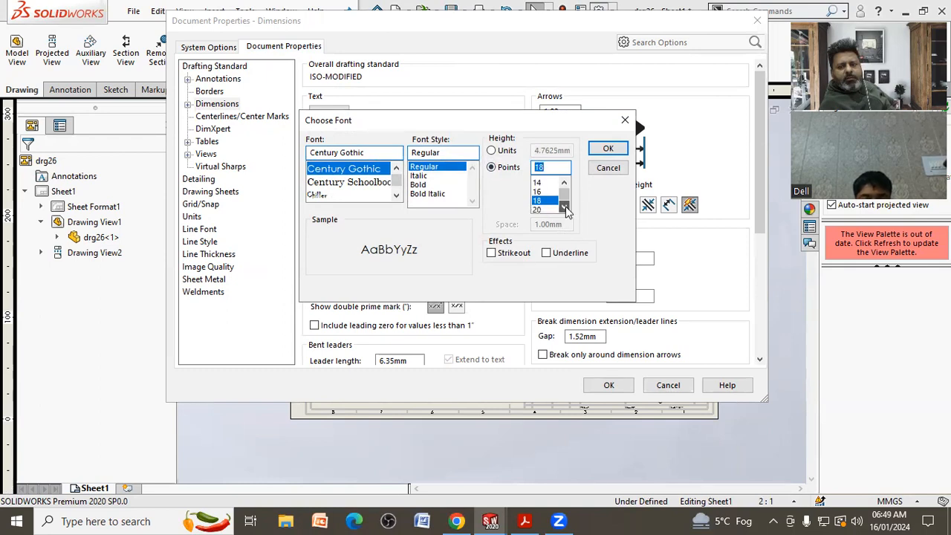
left_click(607, 148)
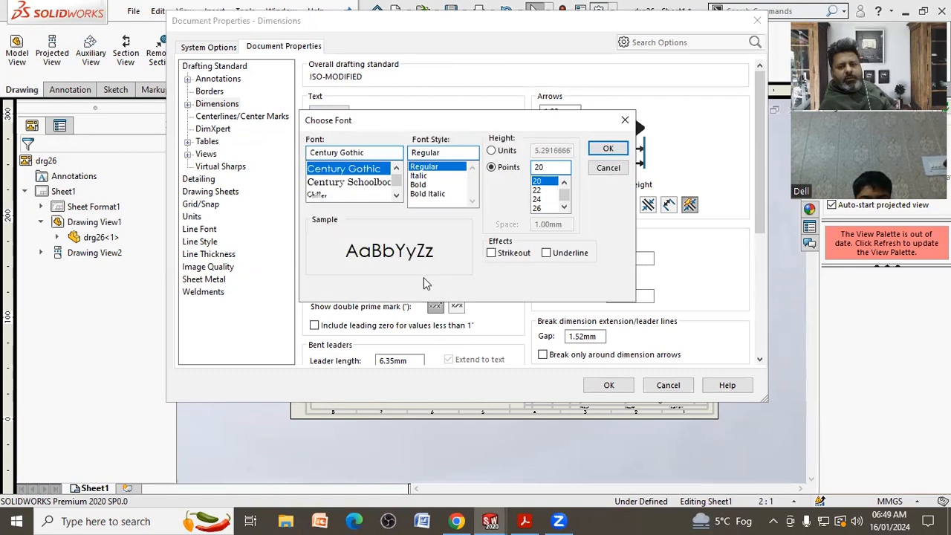
left_click(424, 185)
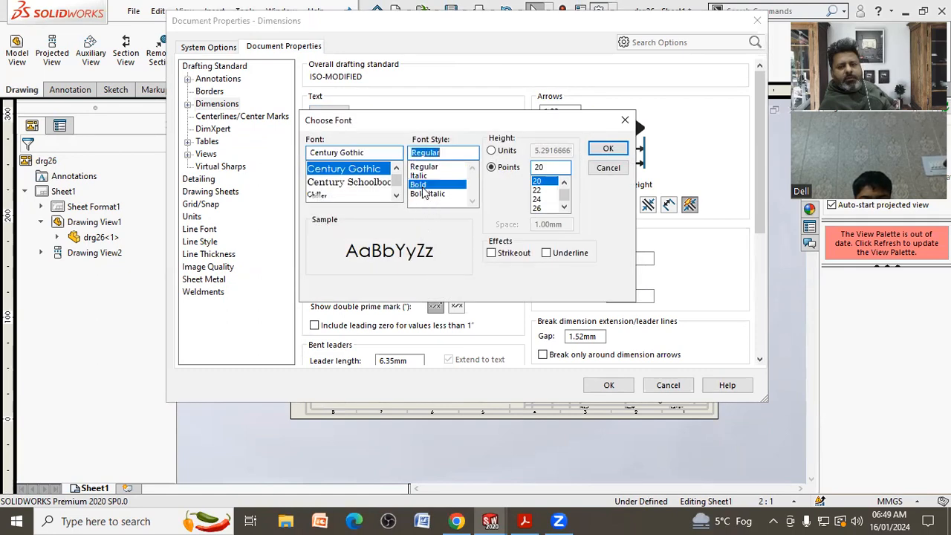
left_click(608, 149)
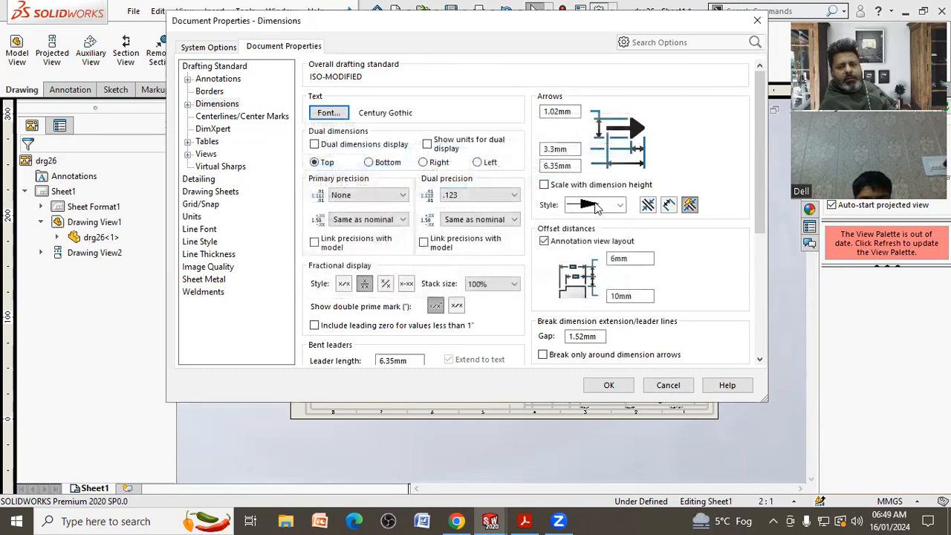
left_click(608, 386)
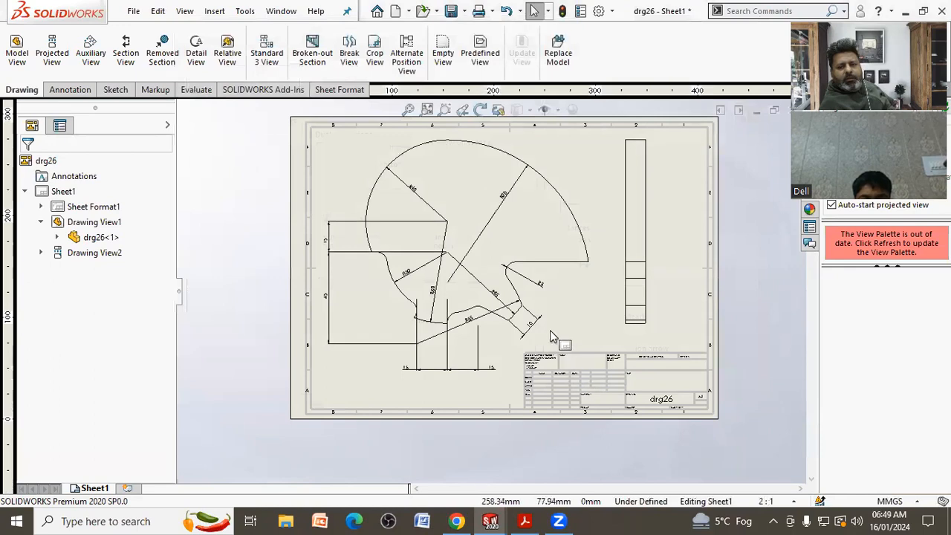
Import the model's thickness dimension into the side view and place it below the view with its text to the right.
scroll(554, 312, "down", 3)
scroll(583, 346, "down", 1)
scroll(568, 357, "up", 2)
scroll(561, 341, "down", 1)
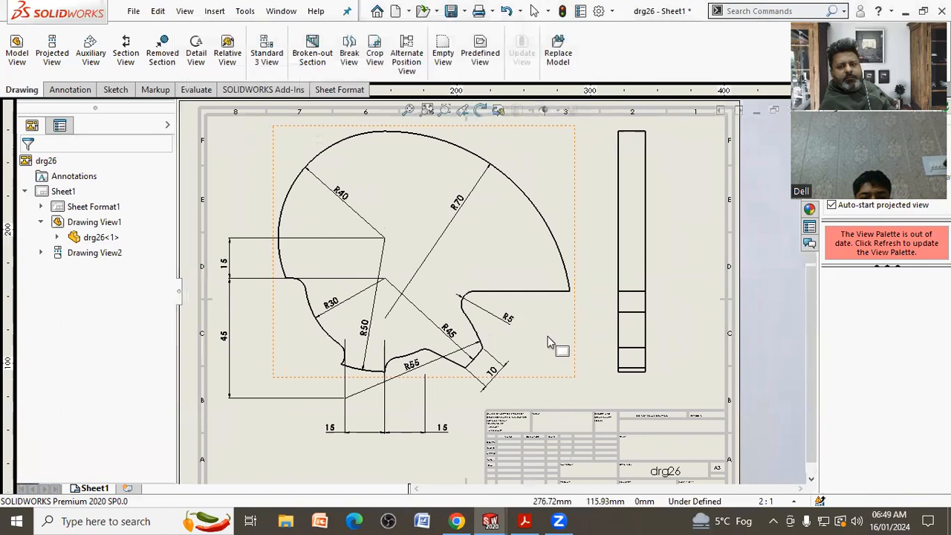
left_click(63, 90)
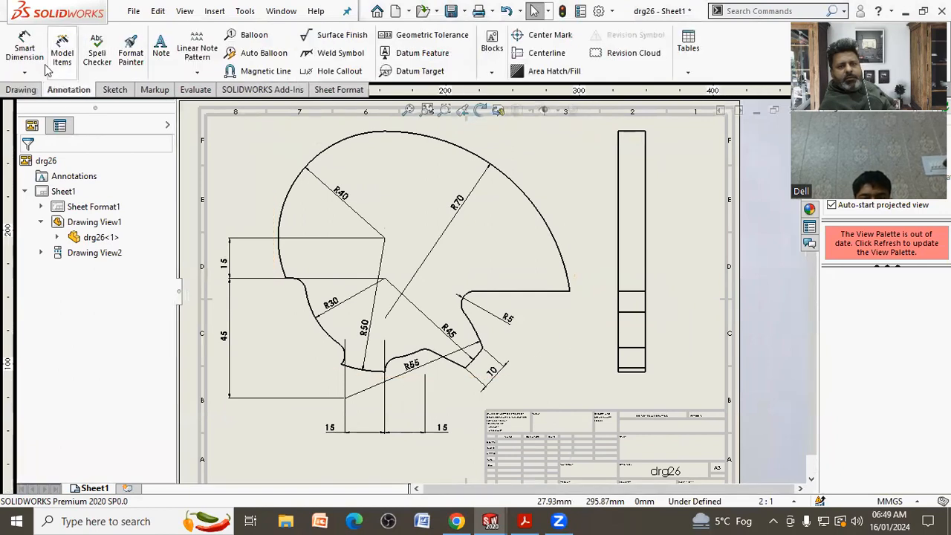
left_click(63, 52)
left_click(653, 287)
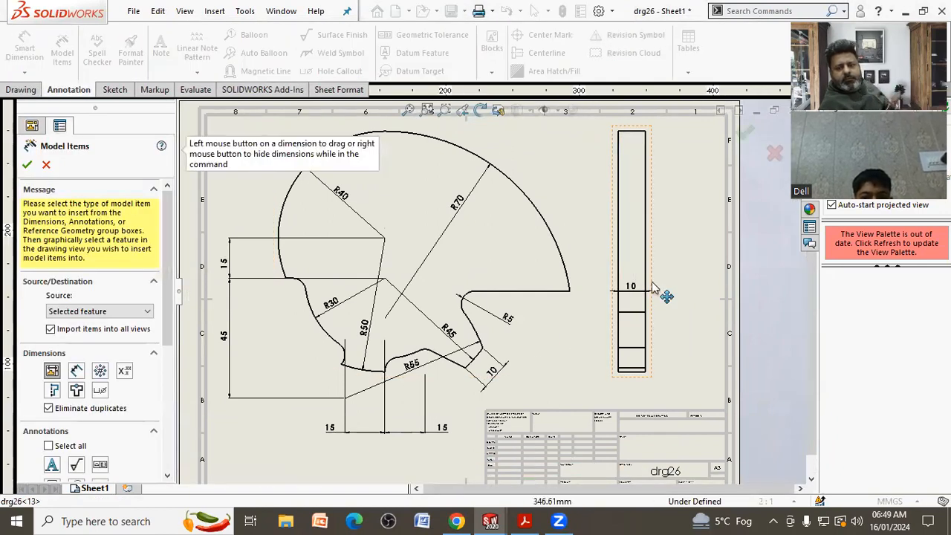
left_click(27, 164)
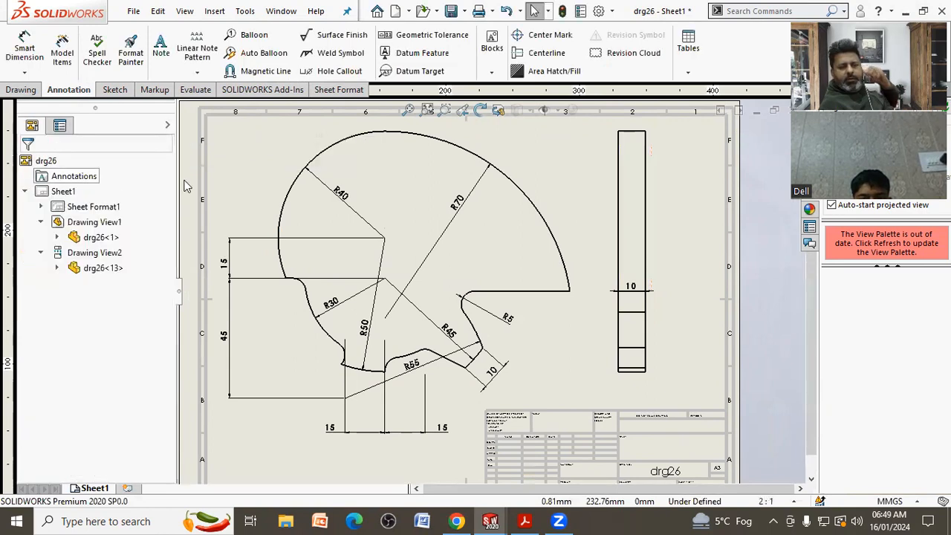
mouse_move(630, 287)
left_mouse_down()
mouse_move(629, 341)
mouse_move(668, 390)
left_mouse_up()
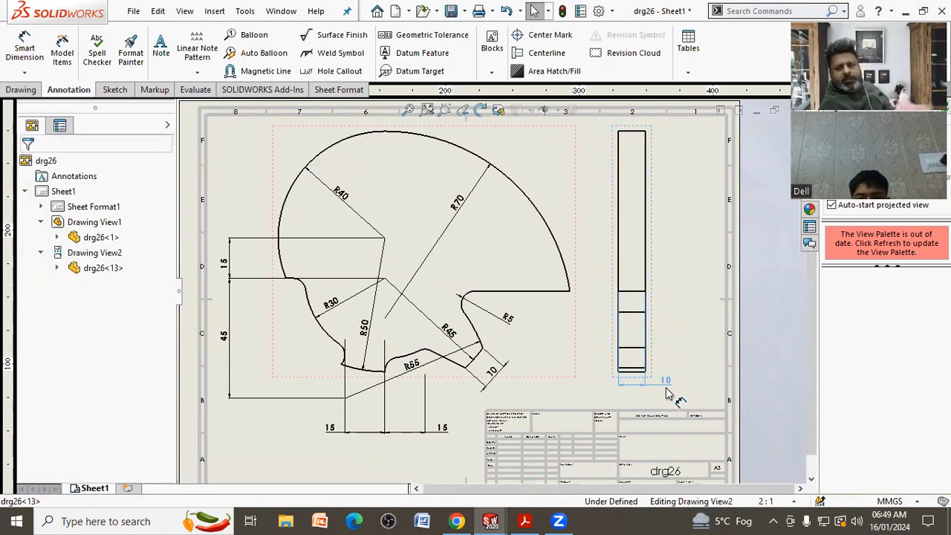
left_click(664, 389)
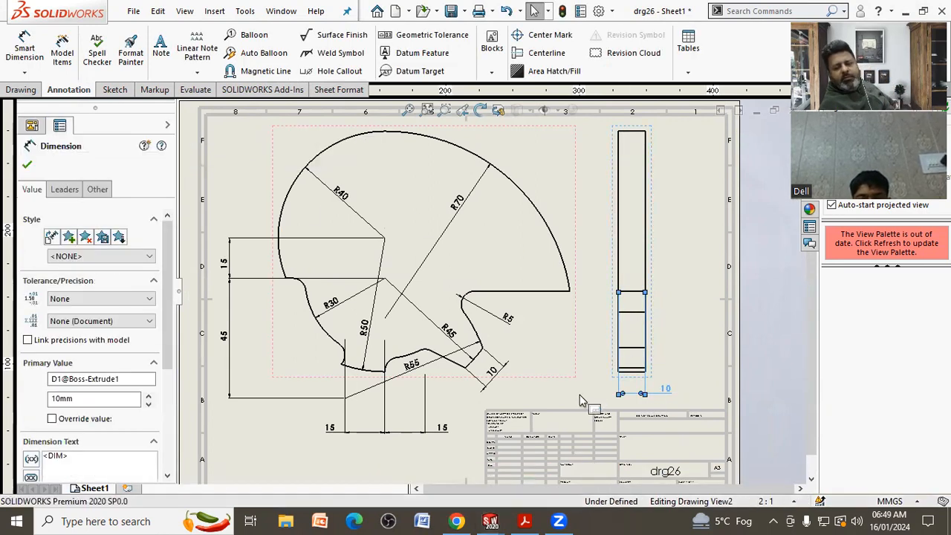
left_click(546, 392)
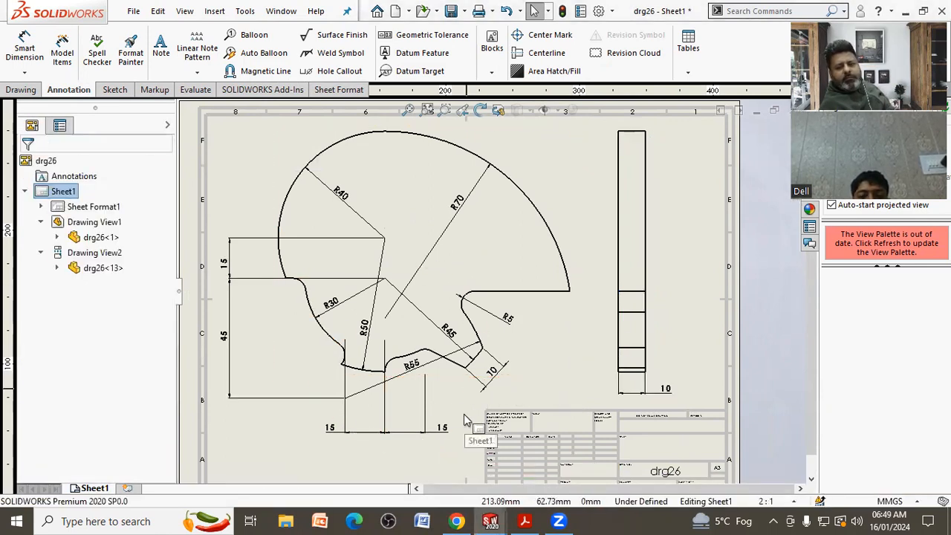
Move the texts of the two horizontal 15 mm dimensions between their extension lines below the plate profile.
scroll(396, 455, "down", 1)
scroll(466, 425, "down", 3)
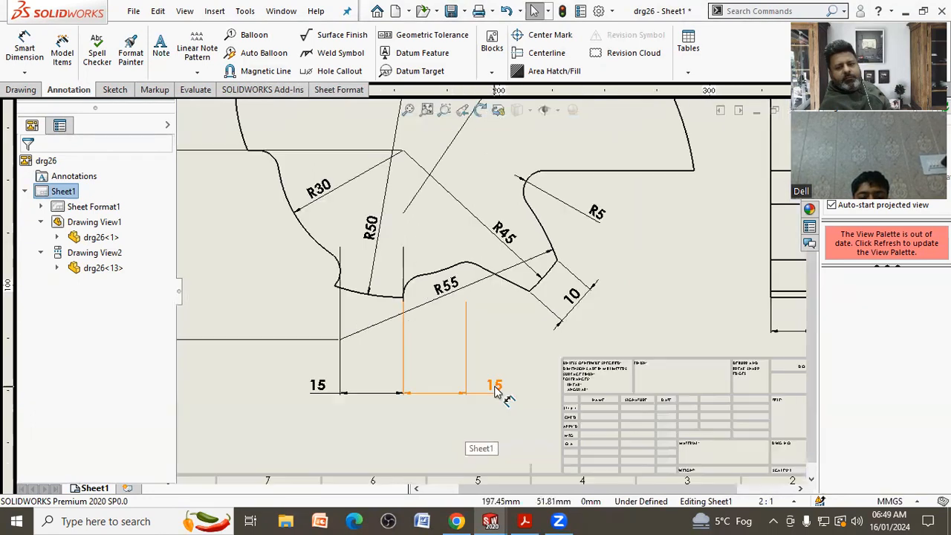
left_click(438, 385)
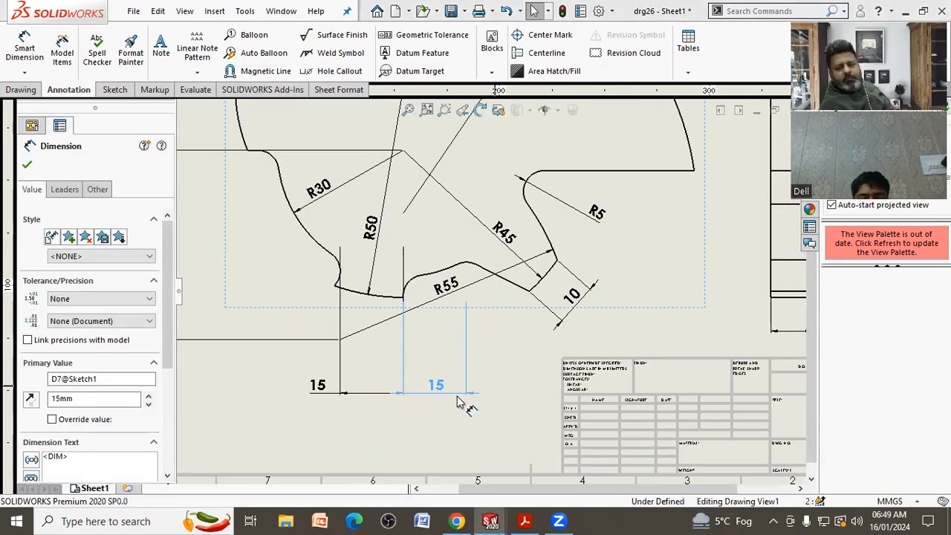
scroll(370, 453, "down", 4)
scroll(384, 382, "down", 1)
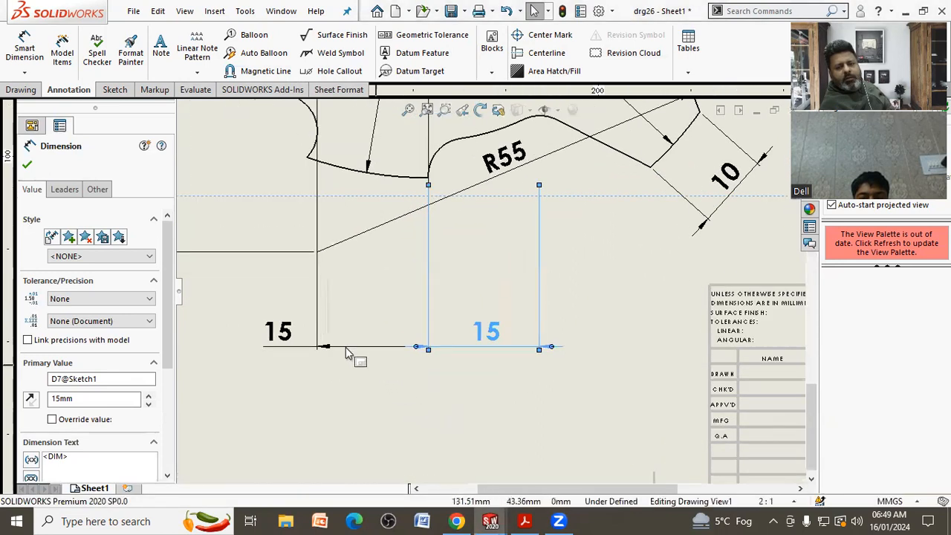
scroll(344, 347, "up", 1)
left_click_drag(308, 332, 399, 329)
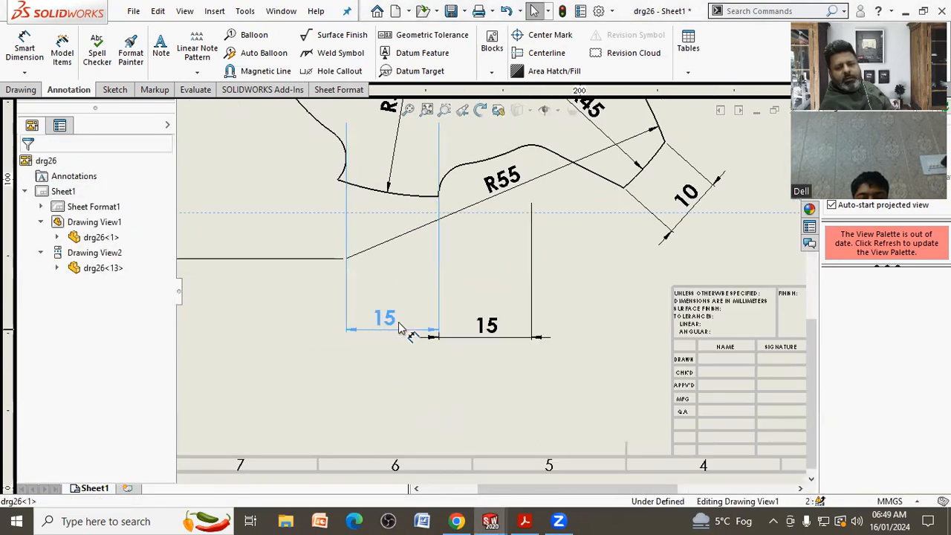
Flip the right-hand 15 mm dimension's arrows inside its extension lines and line it up with the left-hand 15 mm dimension.
left_click(440, 343)
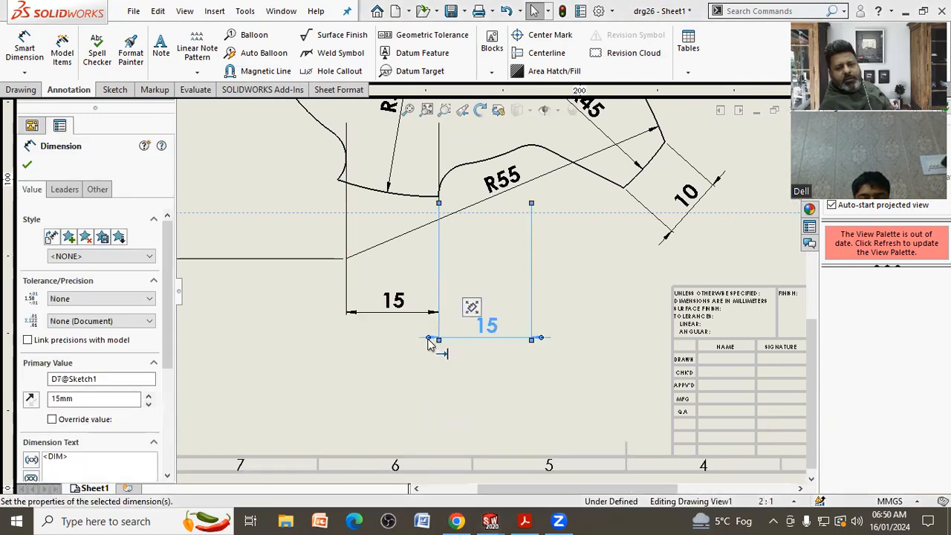
left_click(428, 340)
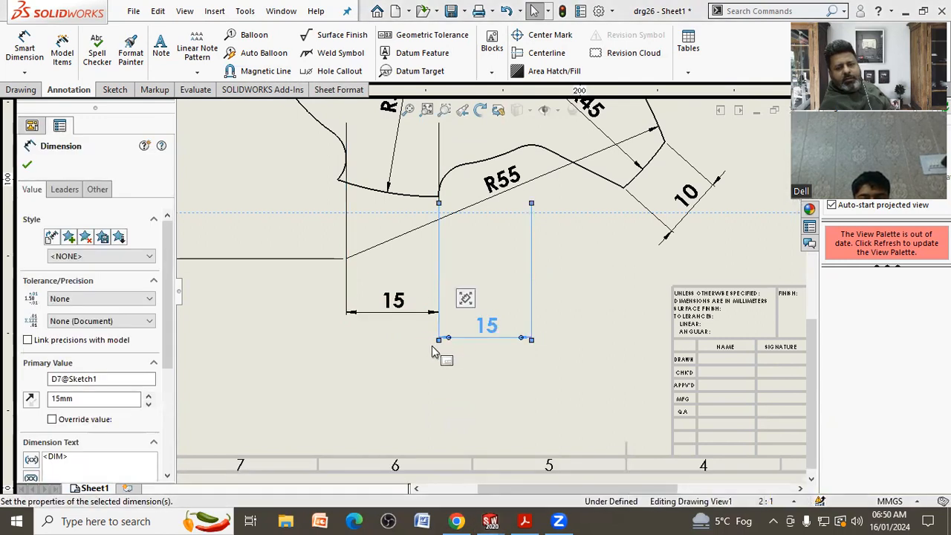
left_click(469, 360)
scroll(478, 361, "up", 2)
scroll(493, 302, "down", 2)
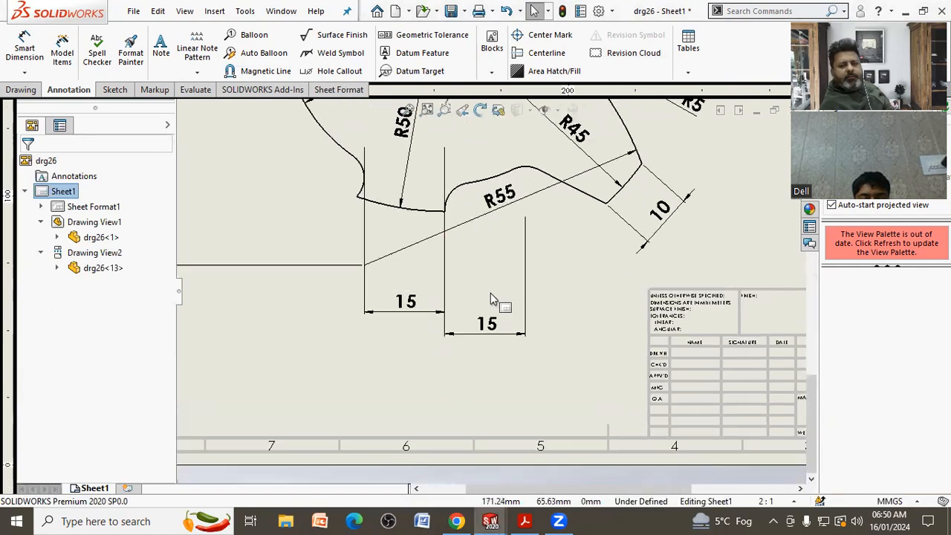
left_click_drag(494, 335, 488, 312)
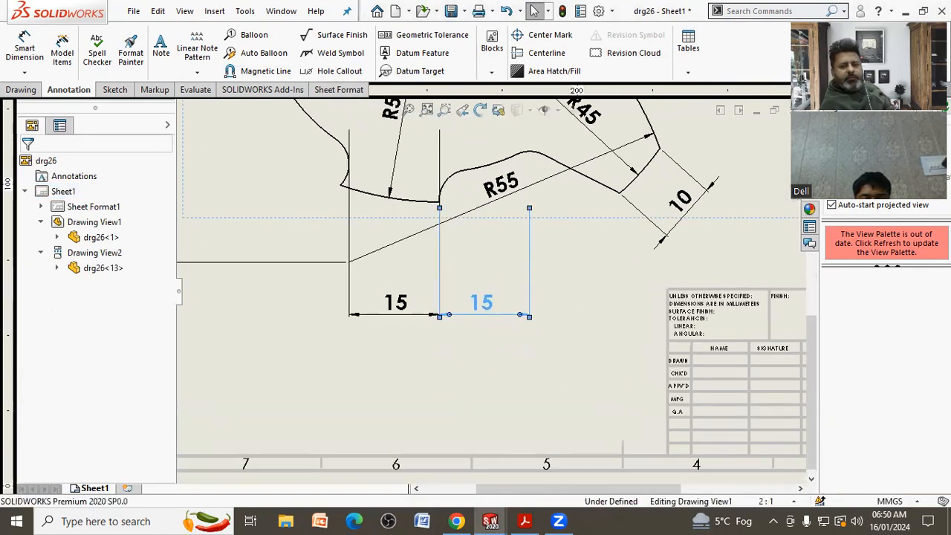
left_click(478, 337)
Flip the slanted 10 mm dimension's arrows inside its extension lines and move the dimension closer to the profile.
scroll(479, 315, "up", 2)
scroll(605, 252, "down", 5)
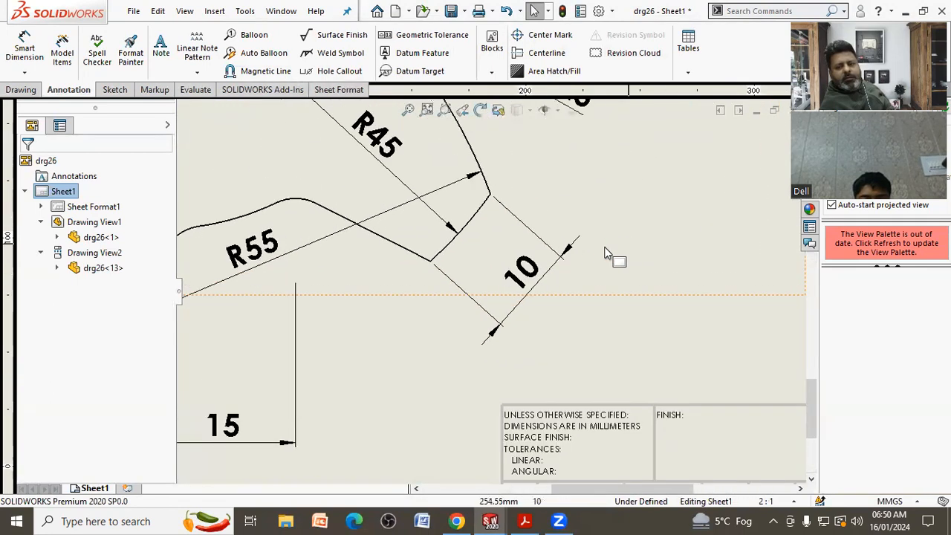
left_click(577, 252)
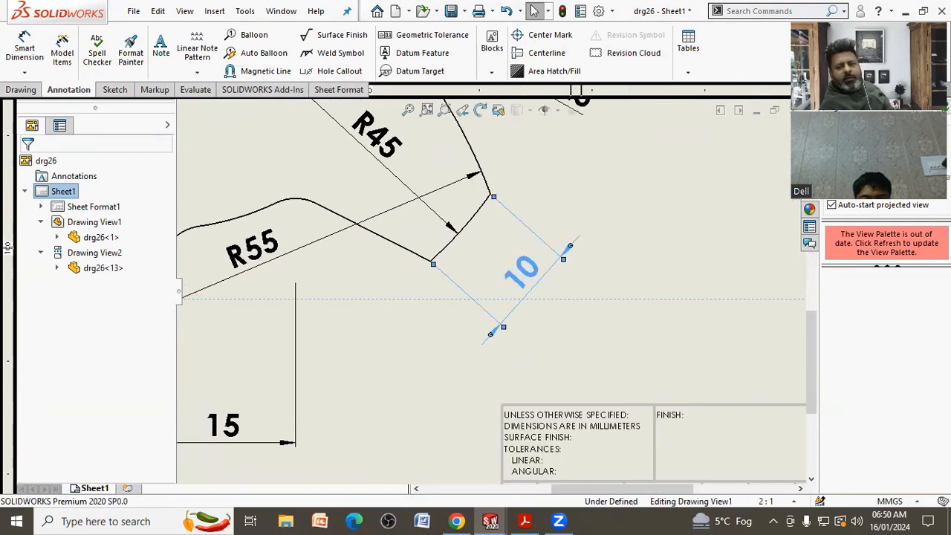
left_click(571, 246)
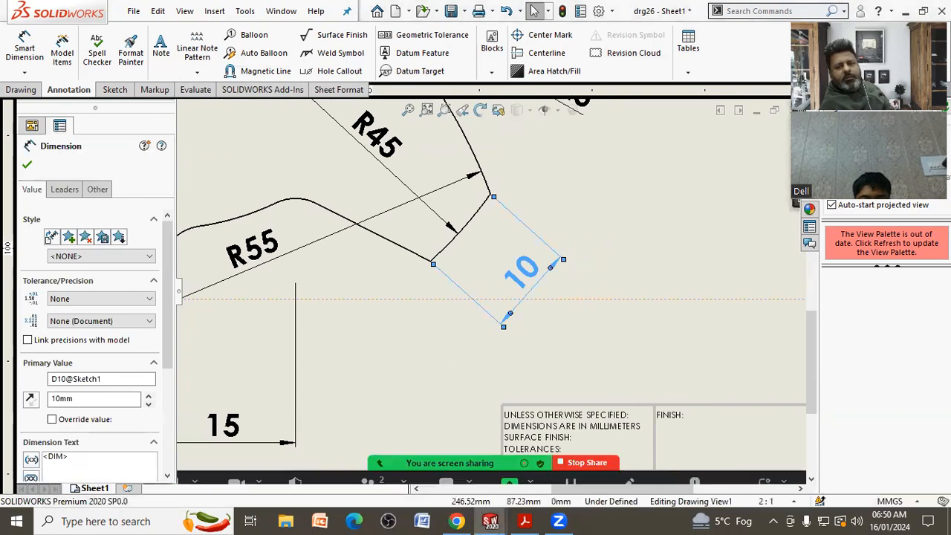
left_click(606, 344)
left_click_drag(531, 273, 528, 282)
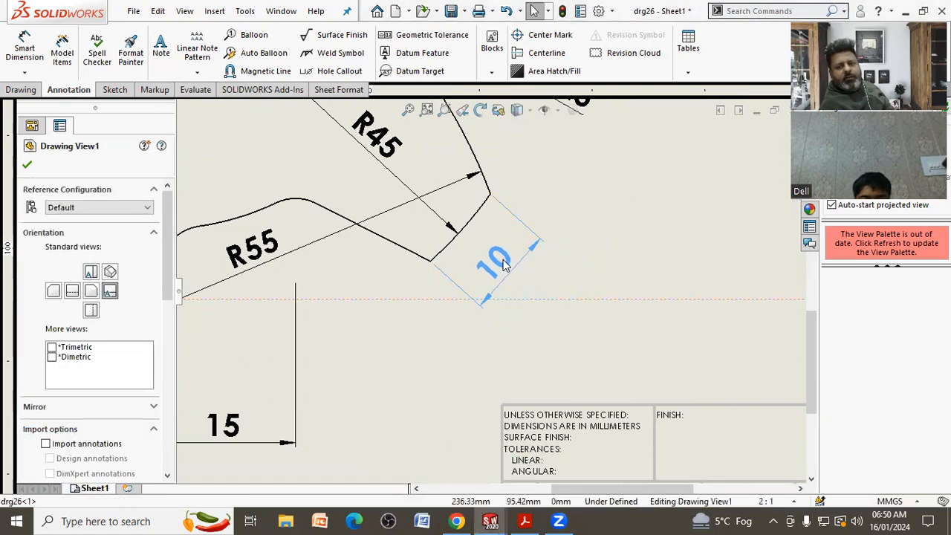
left_click(589, 295)
Examine the layout of the plate view, side view and their dimensions relative to the title block.
scroll(576, 297, "up", 5)
scroll(576, 300, "up", 2)
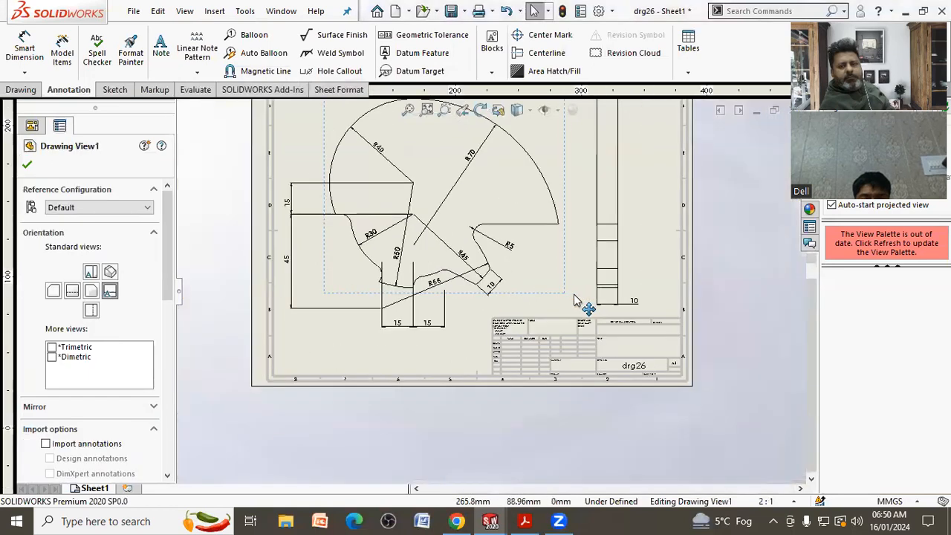
scroll(557, 213, "down", 3)
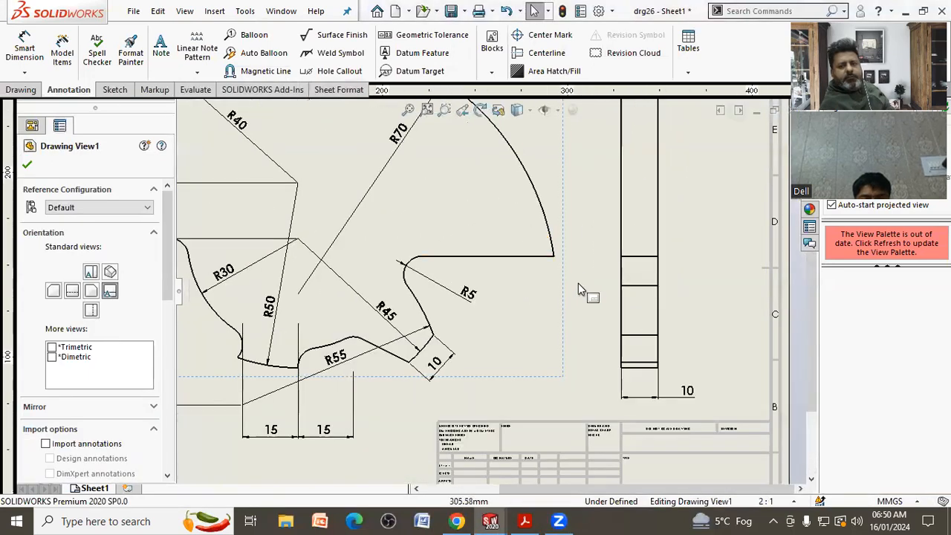
scroll(578, 283, "up", 3)
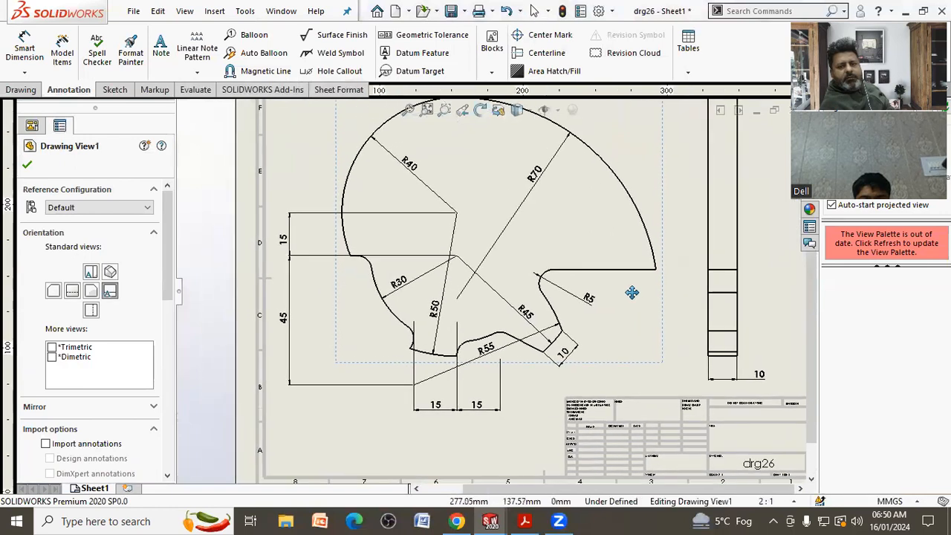
middle_click_drag(632, 292, 631, 292)
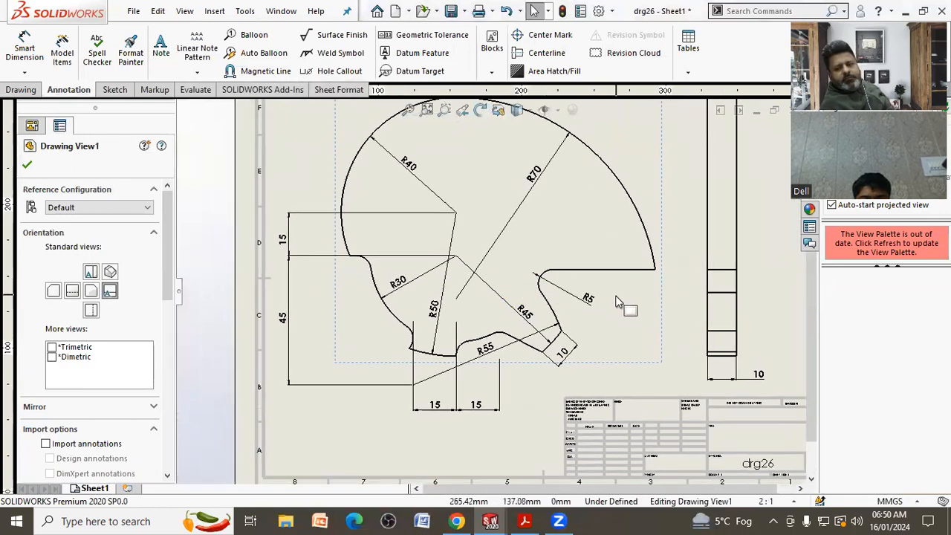
scroll(601, 318, "up", 2)
scroll(605, 319, "up", 2)
scroll(605, 389, "down", 3)
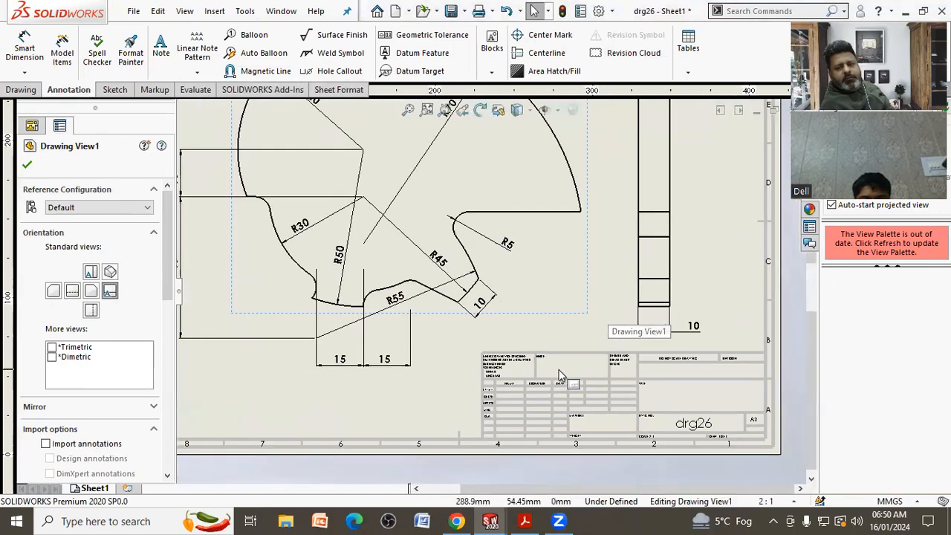
scroll(587, 379, "up", 1)
middle_click_drag(568, 367, 660, 385)
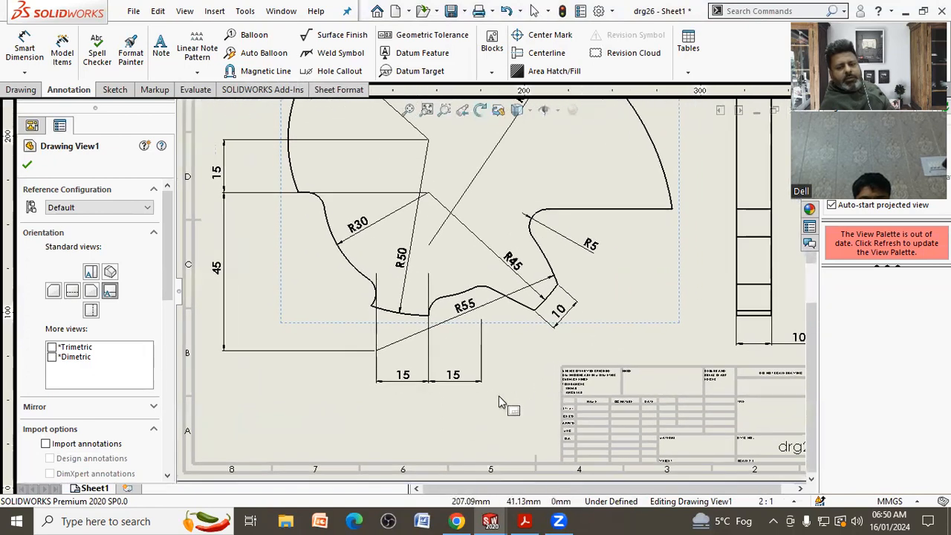
scroll(500, 403, "up", 3)
left_click(499, 393)
scroll(475, 245, "up", 2)
scroll(489, 205, "down", 2)
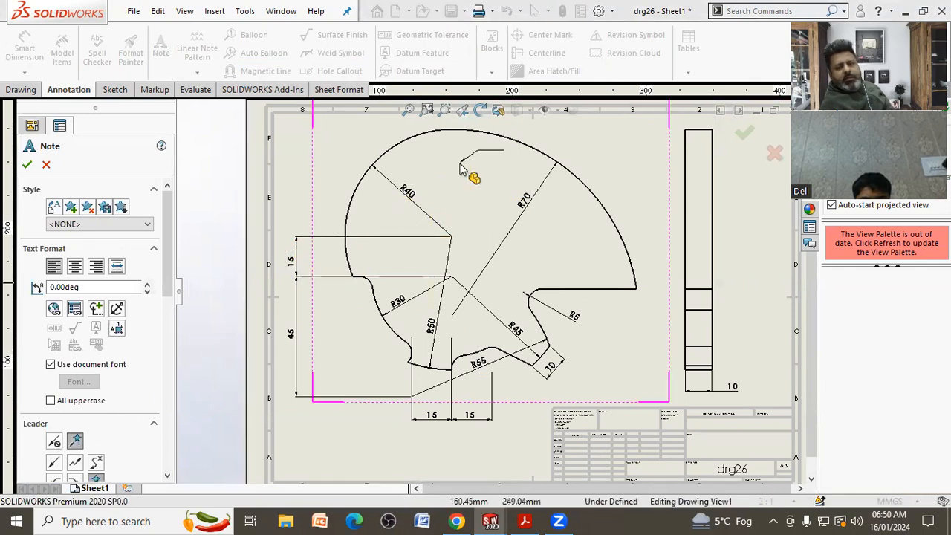
Place a note without a leader reading CAM SOLUTIONS inside the upper part of the plate profile.
left_click(56, 442)
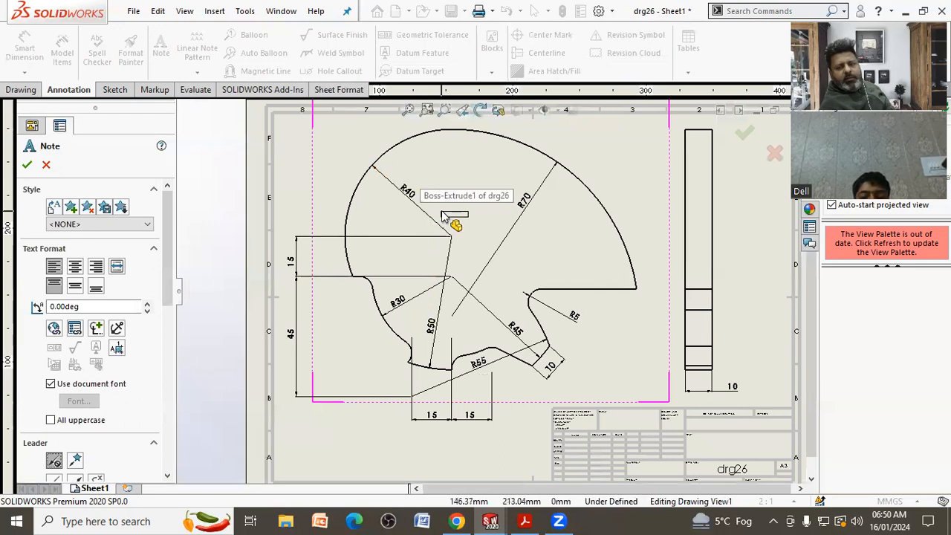
left_click(428, 169)
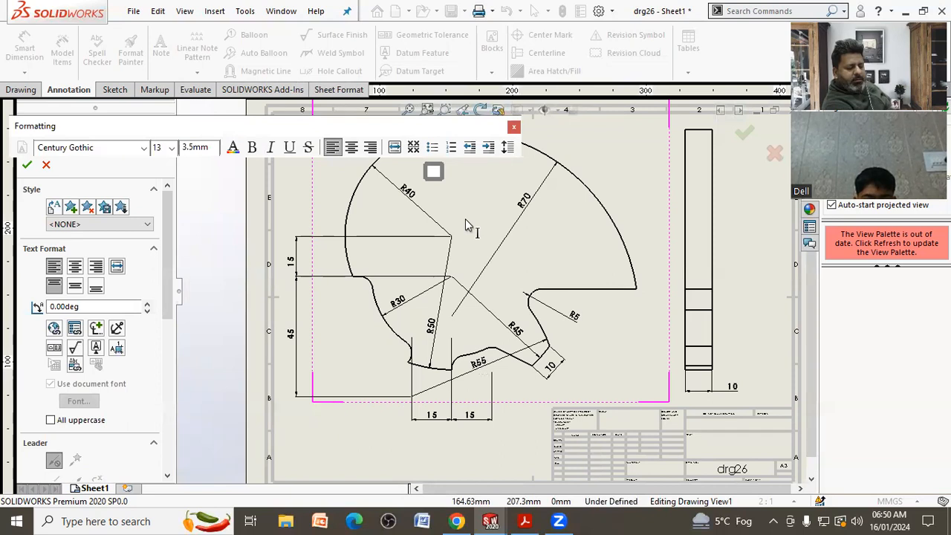
type("CAMI")
type("O")
type("LUT")
type("IONS")
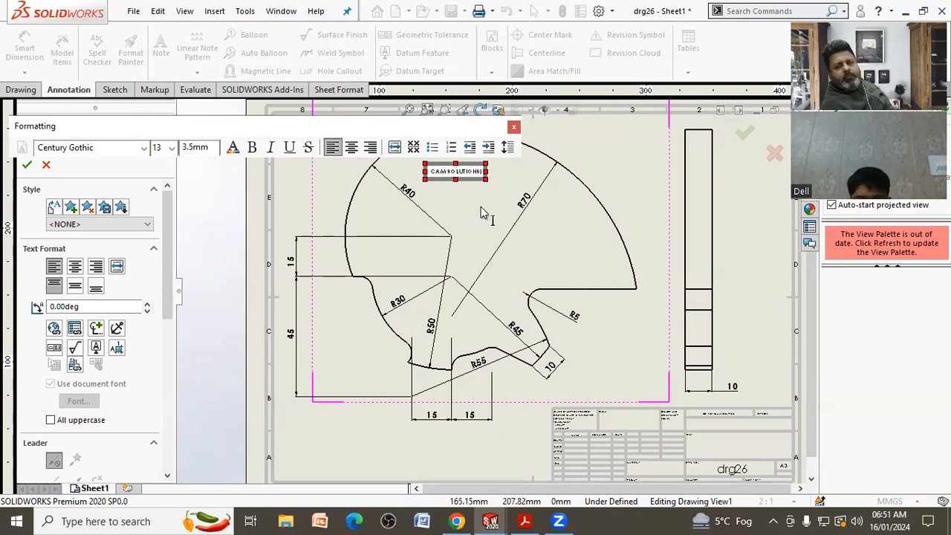
Format the CAM SOLUTIONS note text as bold at font size 36 and finish the Note command.
scroll(437, 185, "down", 3)
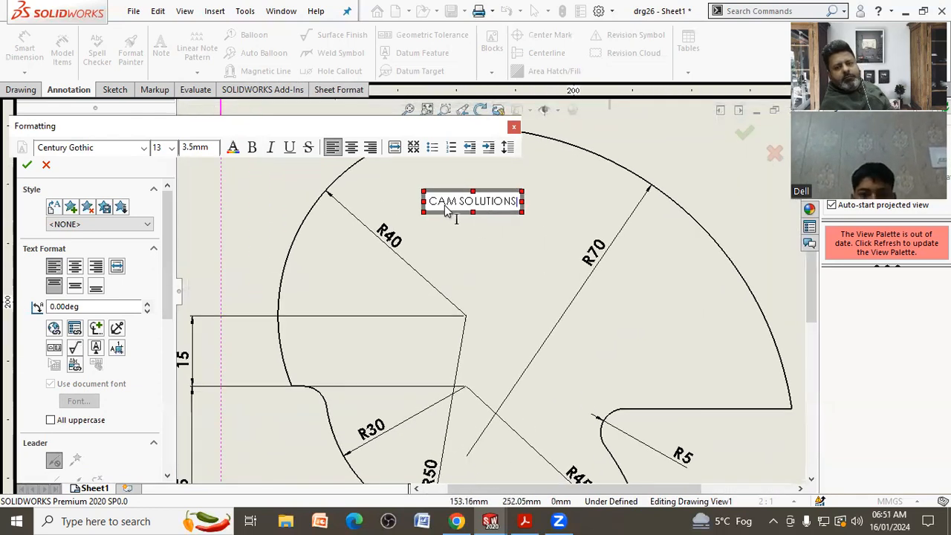
left_click_drag(430, 201, 521, 202)
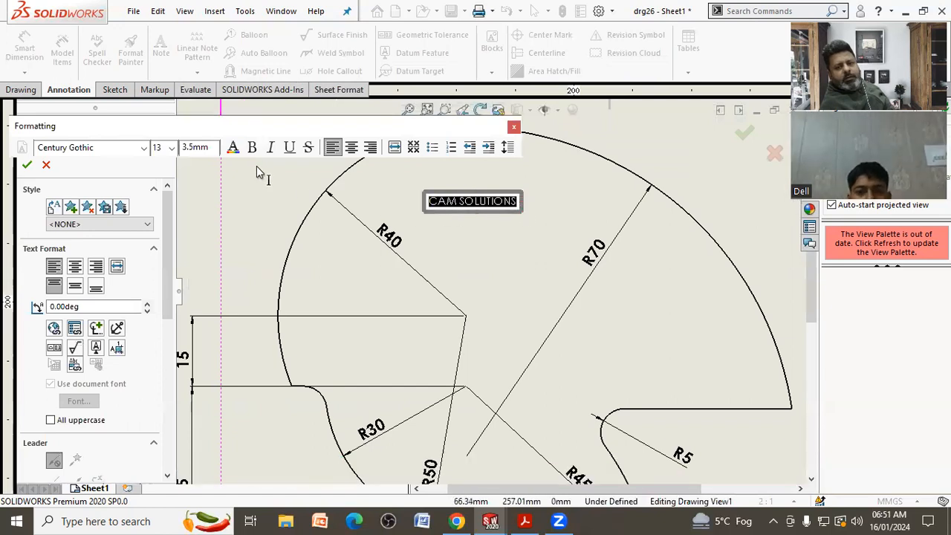
left_click(170, 148)
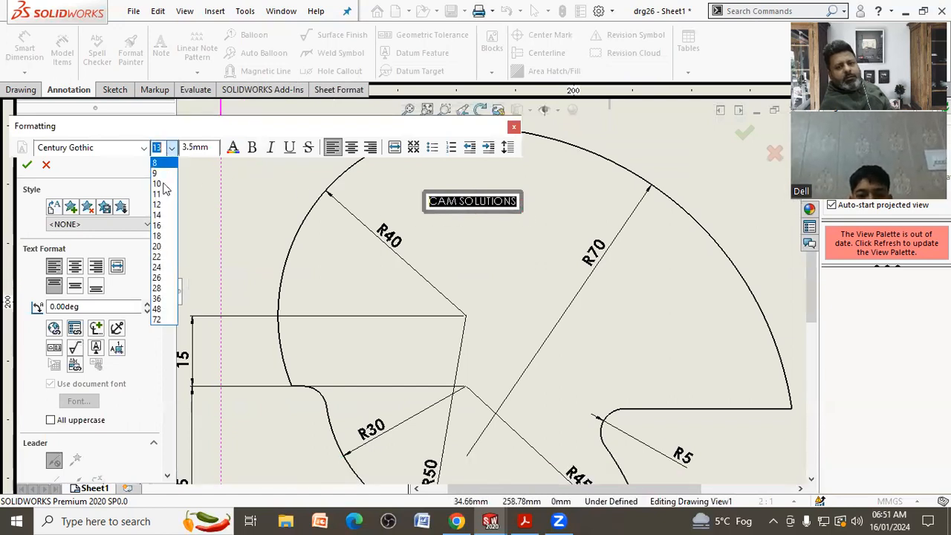
left_click(157, 297)
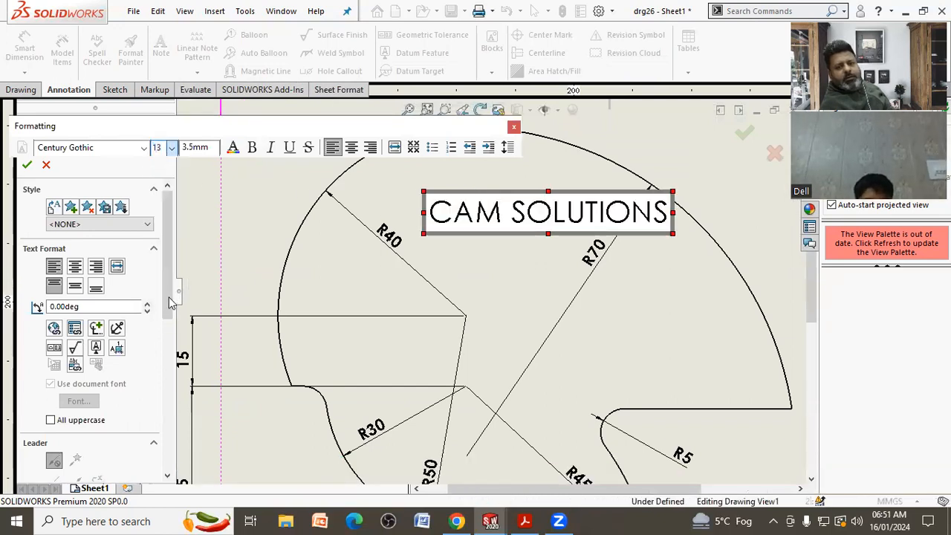
left_click(251, 147)
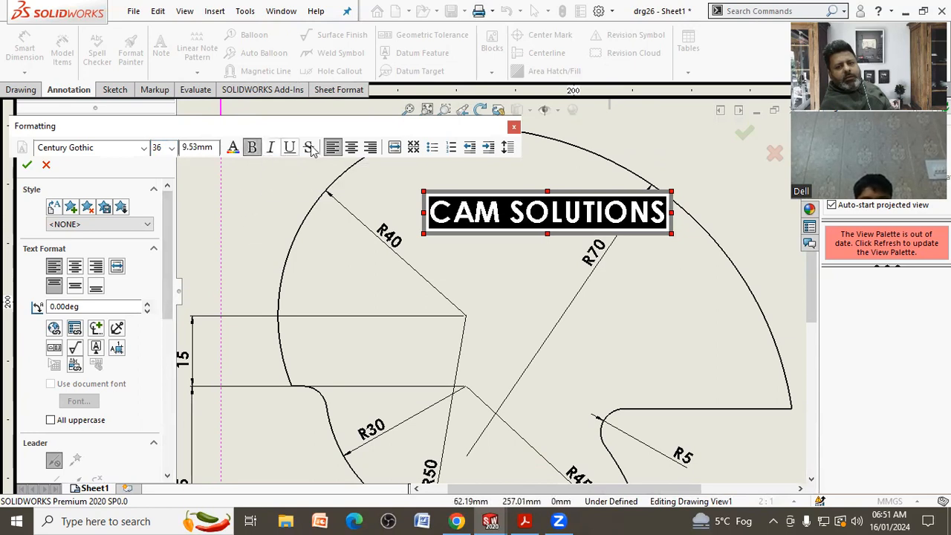
left_click(513, 127)
left_click(508, 167)
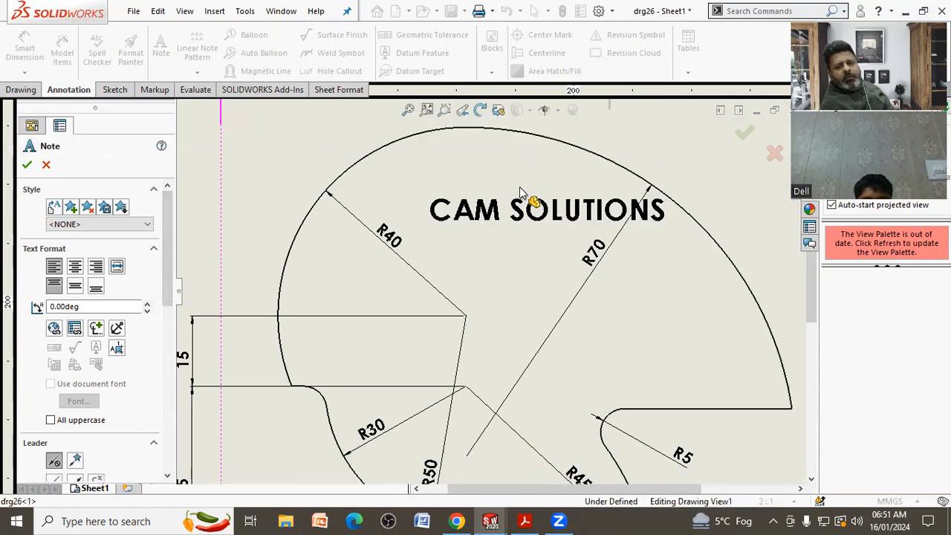
scroll(491, 251, "up", 3)
left_click(46, 166)
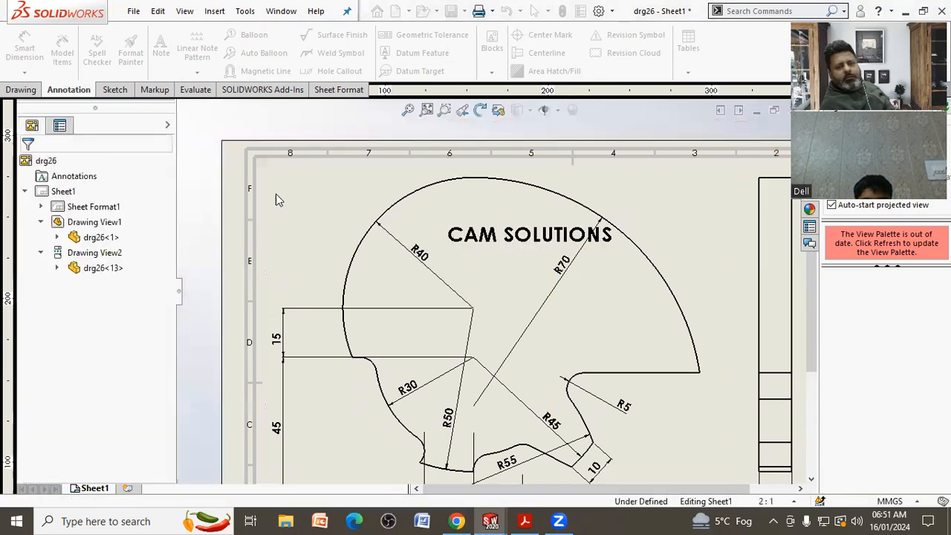
Move the CAM SOLUTIONS note just above the plate's straight horizontal edge, clear of the R70 dimension.
mouse_move(470, 242)
left_mouse_down()
mouse_move(450, 229)
mouse_move(475, 321)
mouse_move(525, 330)
mouse_move(540, 351)
left_mouse_up()
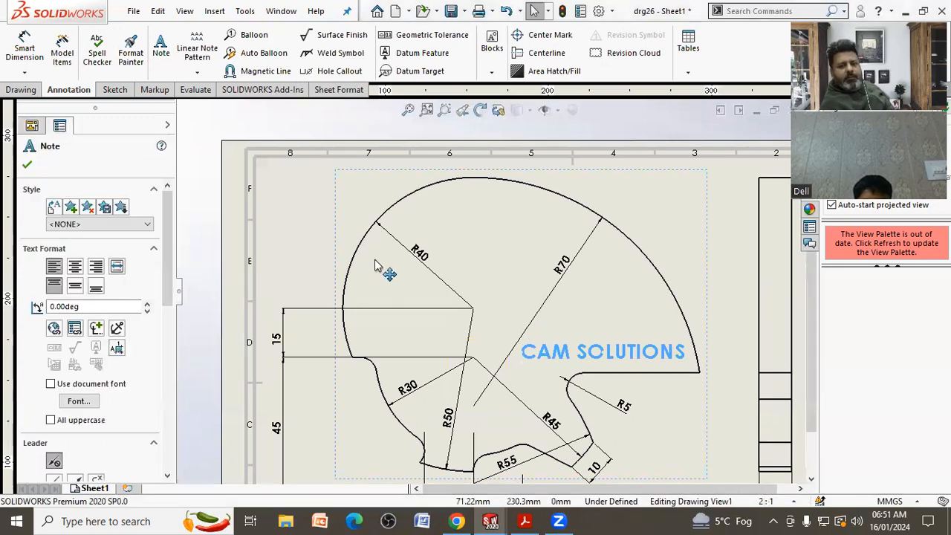
scroll(330, 248, "up", 1)
left_click(333, 245)
scroll(335, 242, "up", 5)
scroll(535, 312, "down", 5)
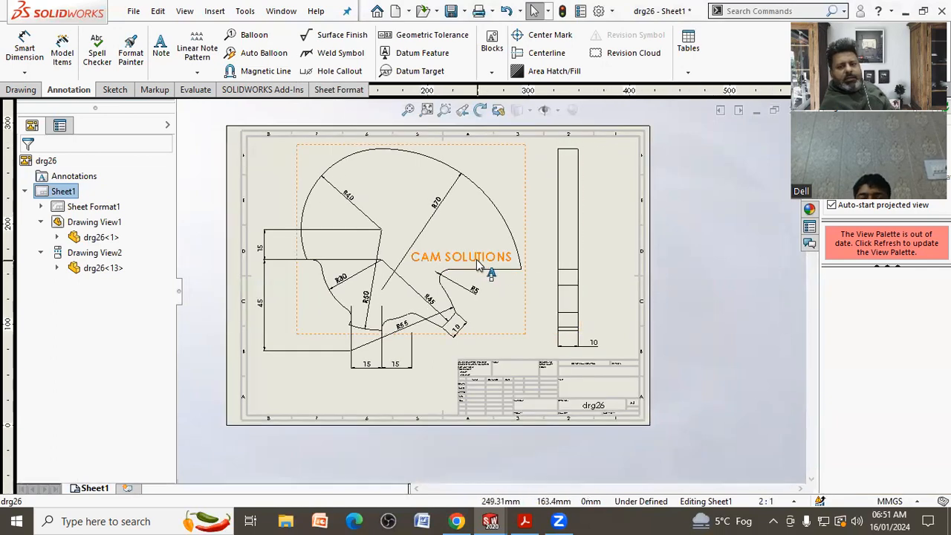
left_click(505, 272)
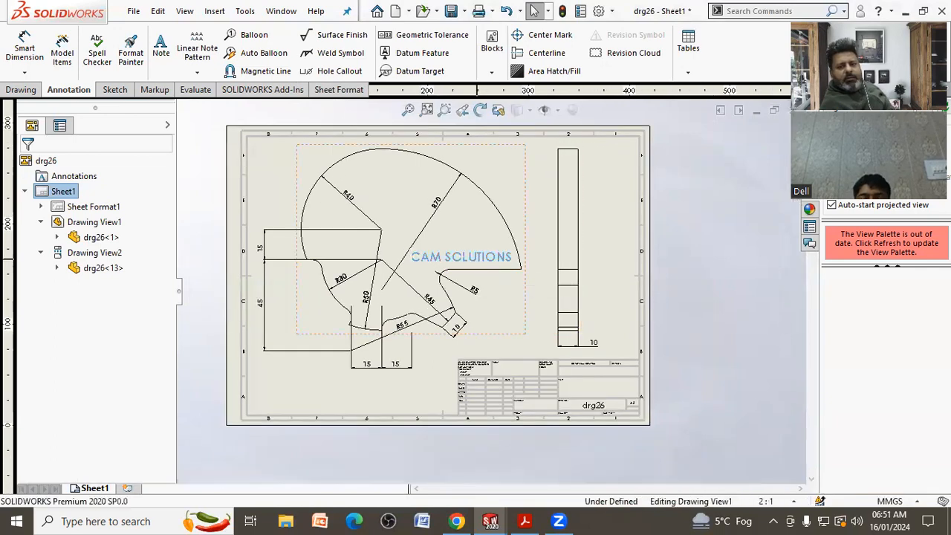
double_click(475, 260)
left_click(513, 315)
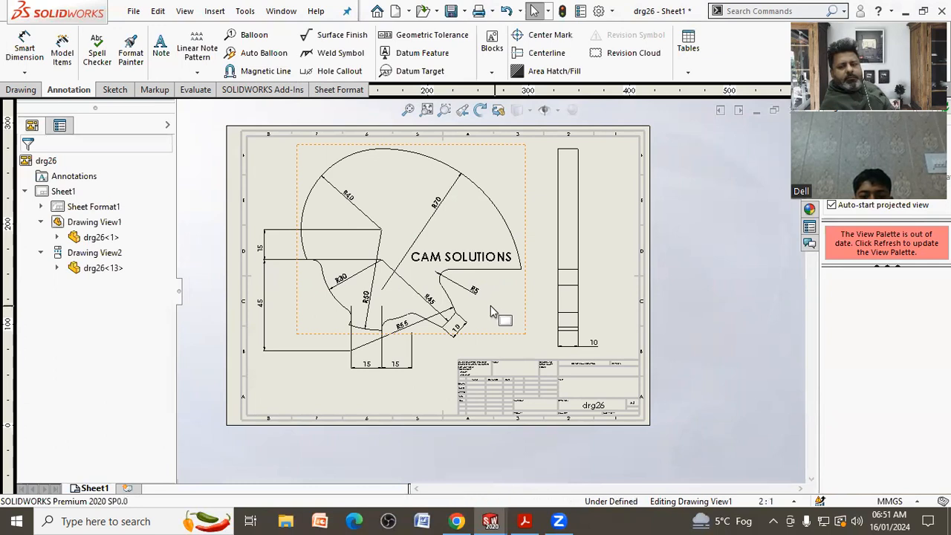
Open the sheet format for editing.
scroll(501, 316, "down", 2)
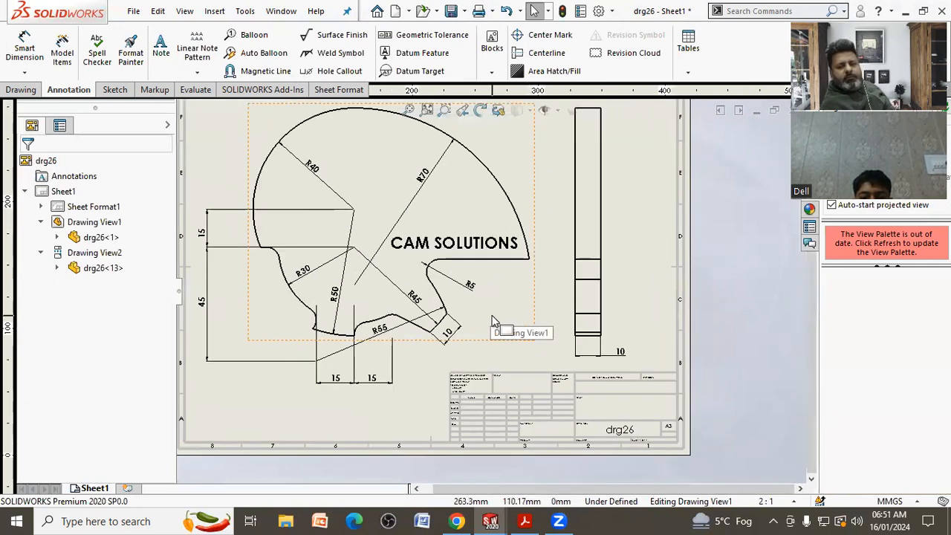
scroll(510, 349, "down", 1)
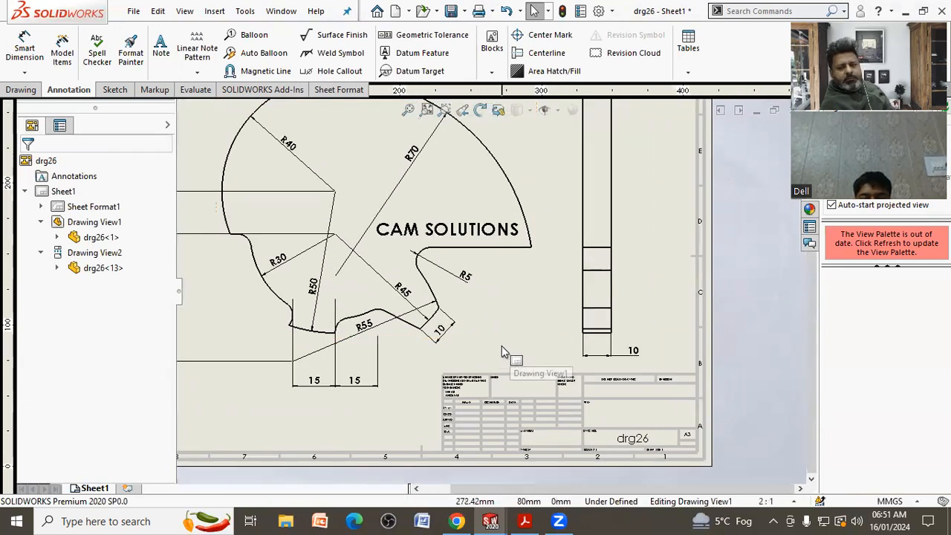
scroll(574, 374, "up", 3)
scroll(577, 384, "down", 4)
scroll(562, 366, "down", 1)
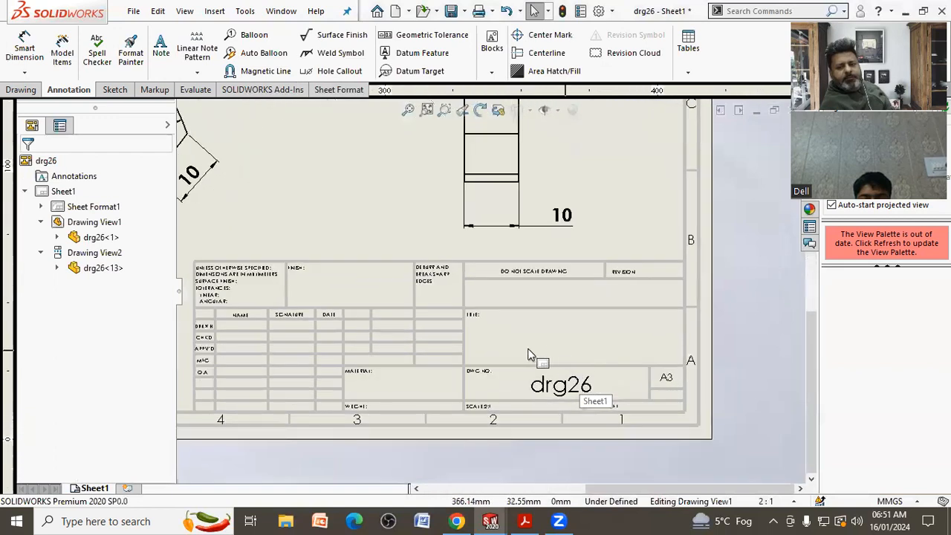
right_click(362, 233)
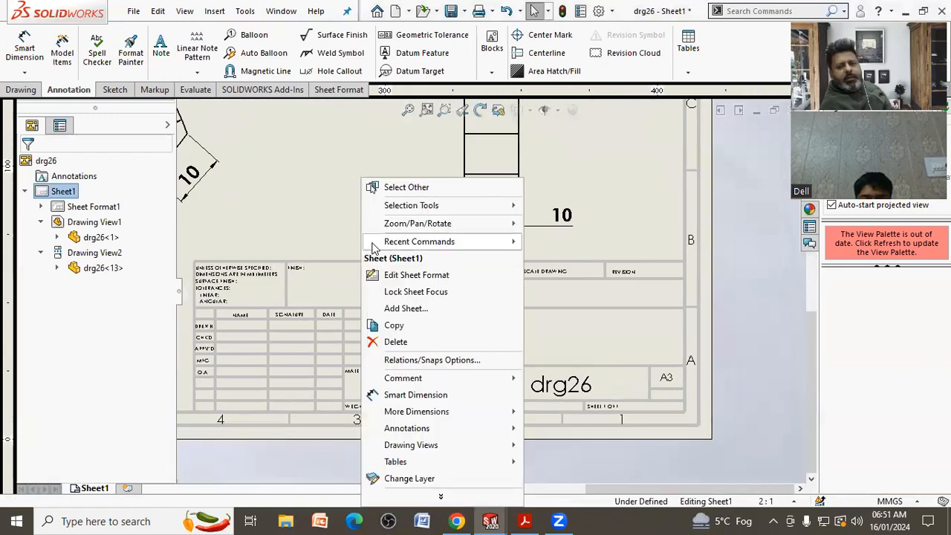
left_click(394, 275)
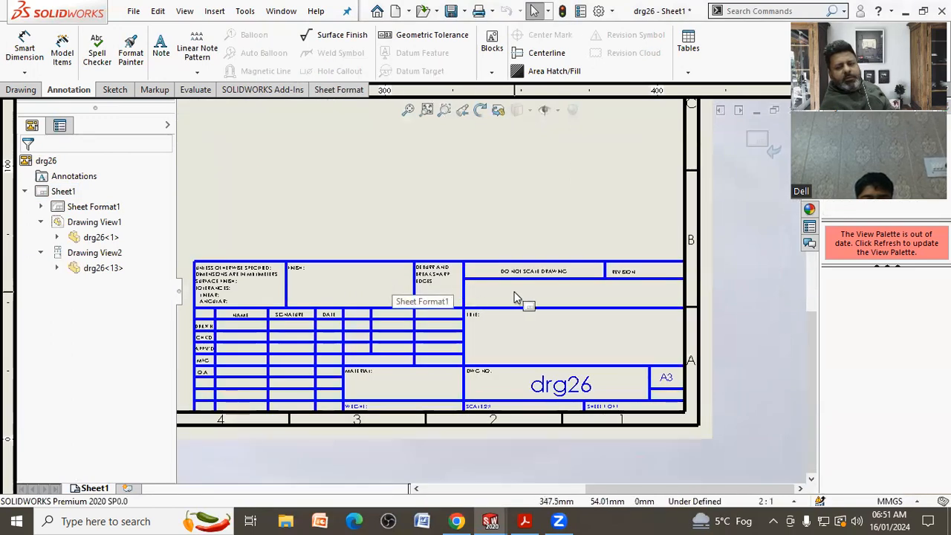
Enter the drafter's name in capitals in the NAME cell of the title block's DRAWN row.
scroll(441, 273, "up", 3)
scroll(441, 273, "up", 2)
scroll(512, 327, "down", 3)
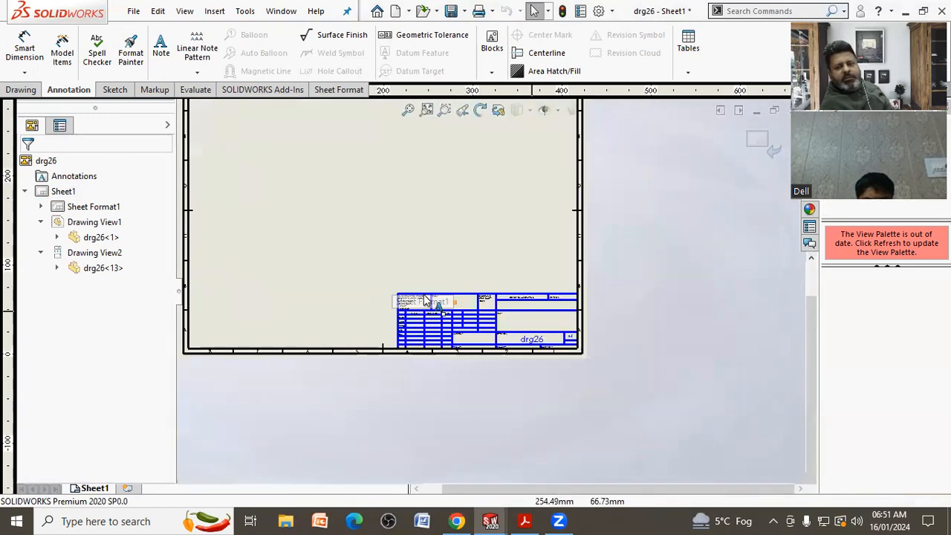
scroll(512, 331, "down", 3)
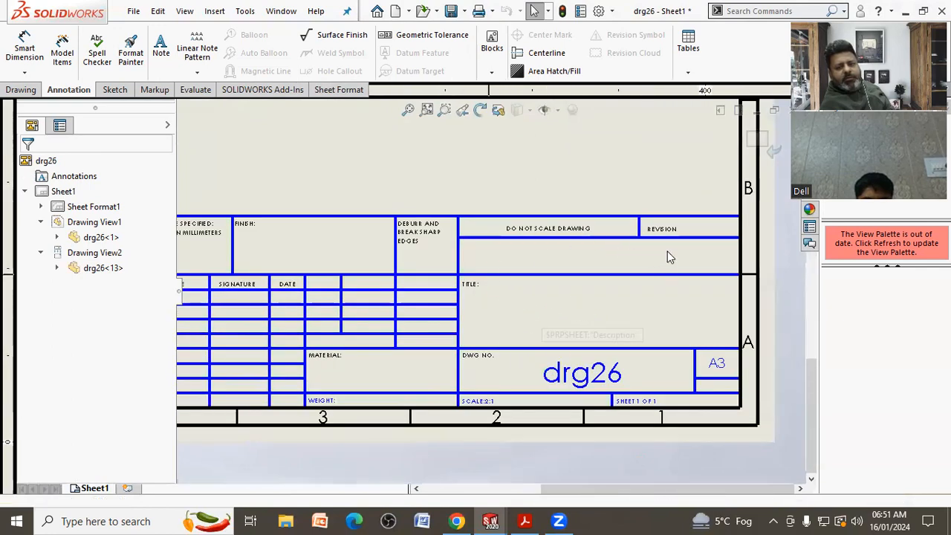
scroll(667, 253, "up", 2)
scroll(326, 293, "down", 3)
scroll(327, 294, "down", 2)
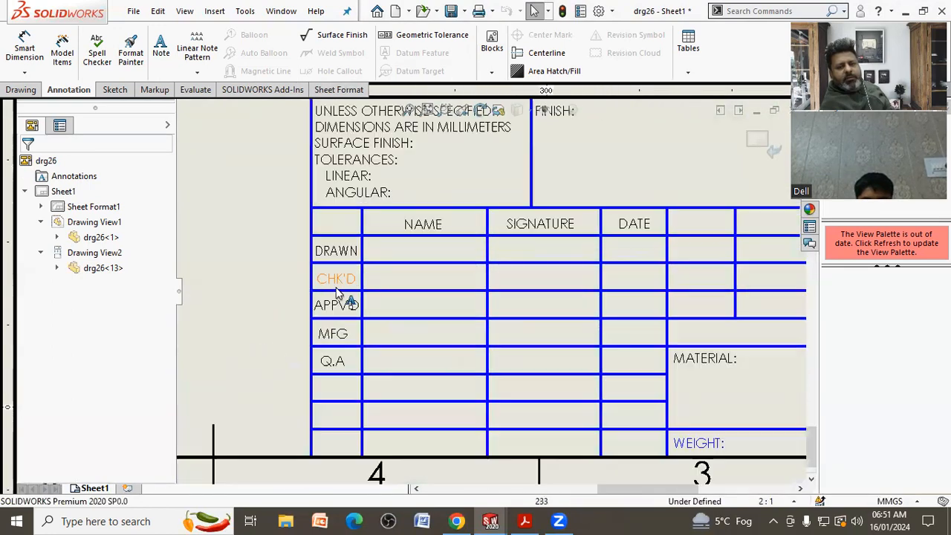
left_click(424, 249)
double_click(423, 249)
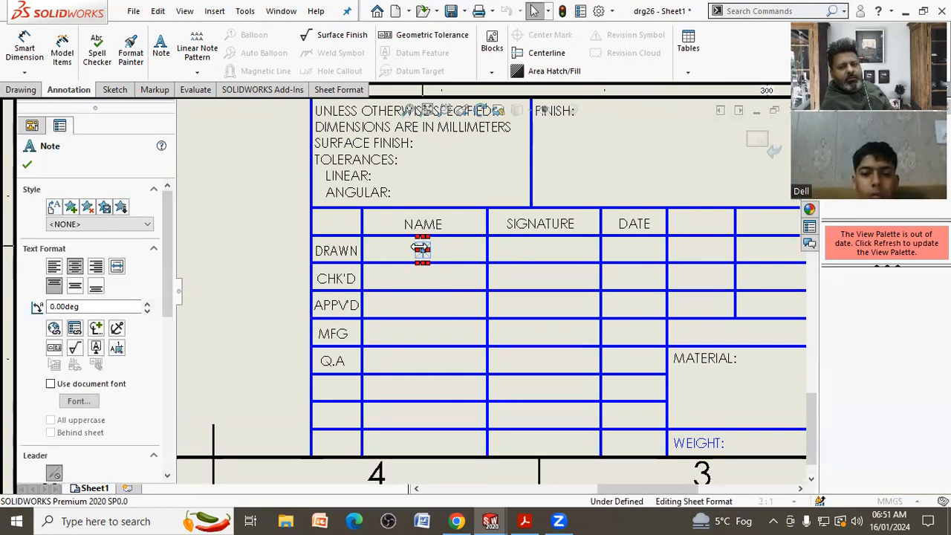
type("aMIT")
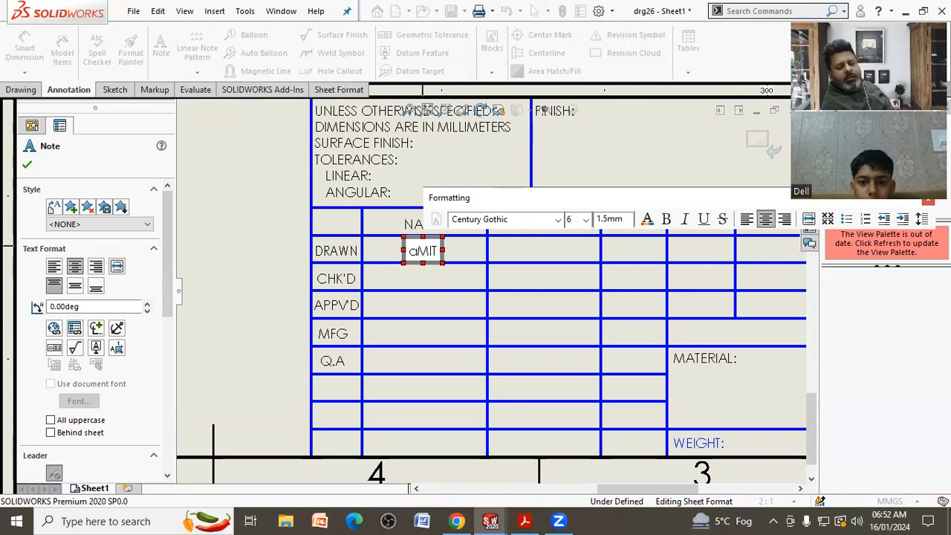
key("BackSpace")
key("BackSpace")
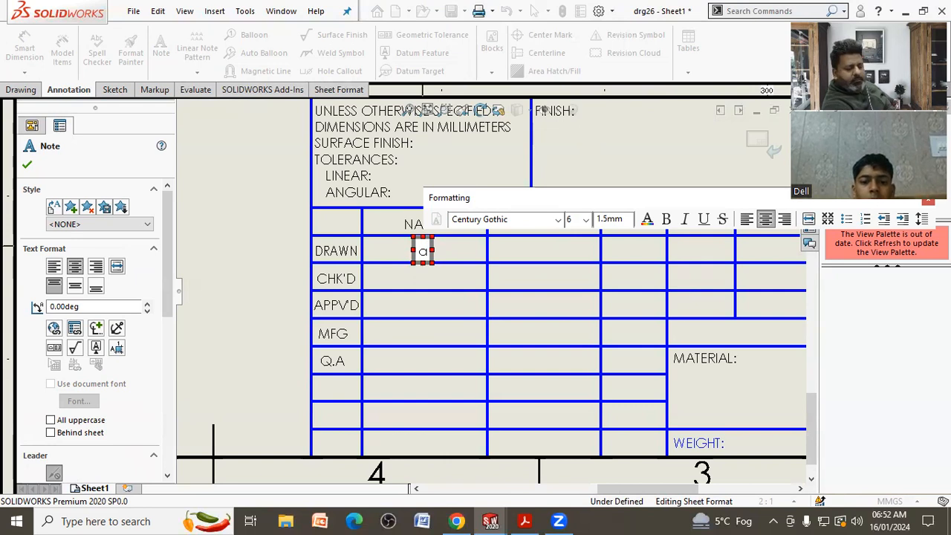
type("AMIT")
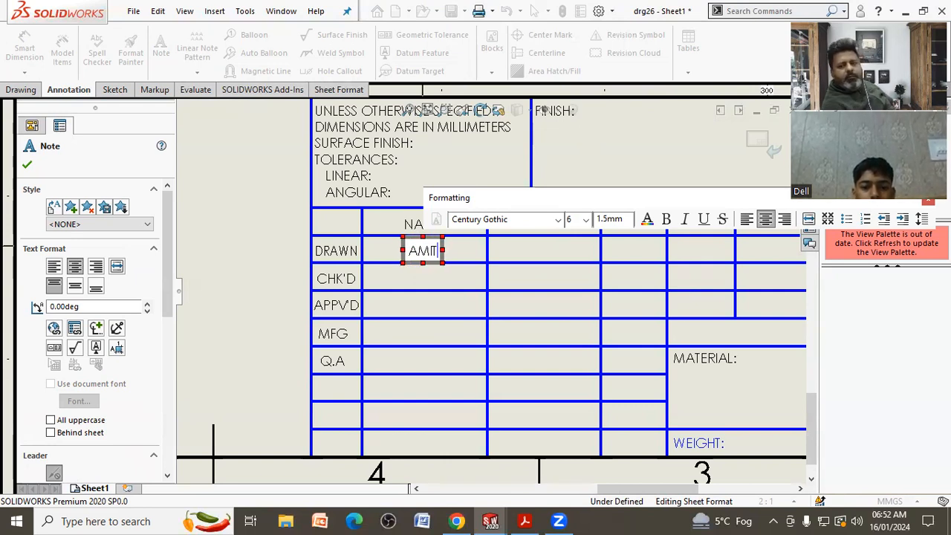
left_click(471, 293)
Enter DRG-26 in the TITLE field of the title block.
scroll(476, 293, "up", 3)
scroll(743, 302, "down", 2)
middle_click_drag(773, 301, 456, 290)
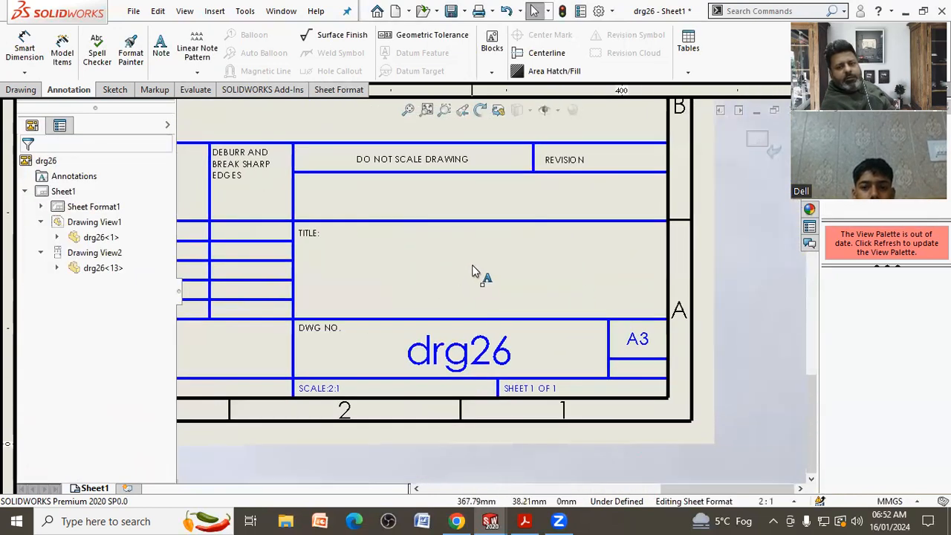
double_click(466, 265)
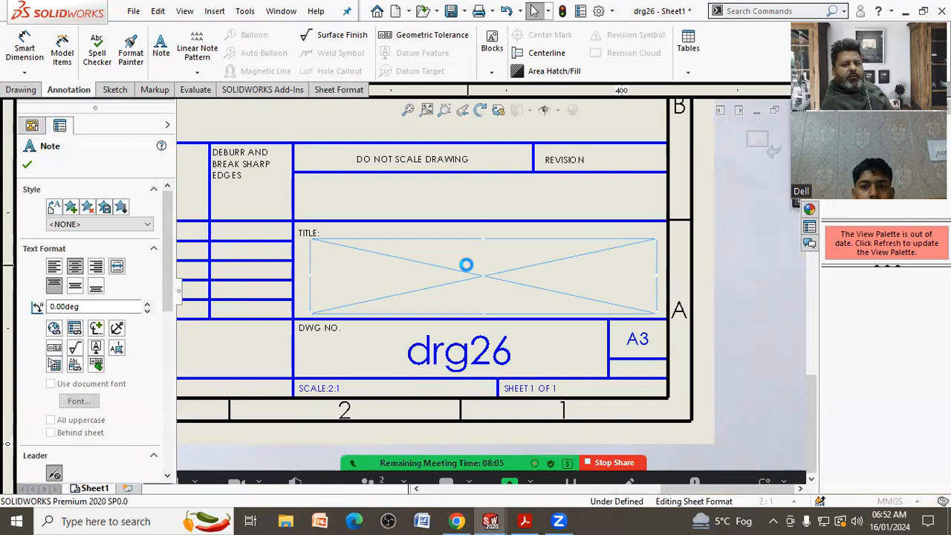
type("DRG")
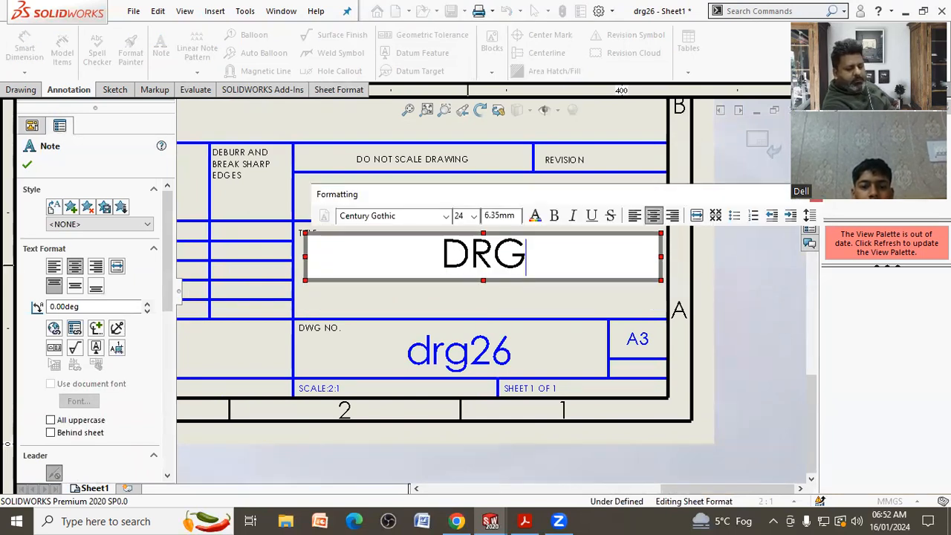
type("-26")
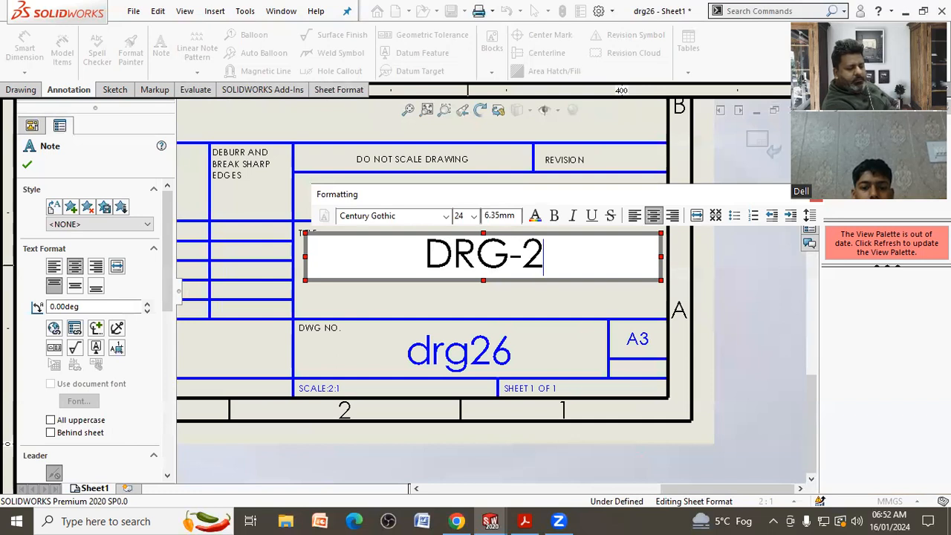
left_click(548, 308)
Delete the drg26 text from the DWG NO. field of the title block.
scroll(497, 257, "up", 2)
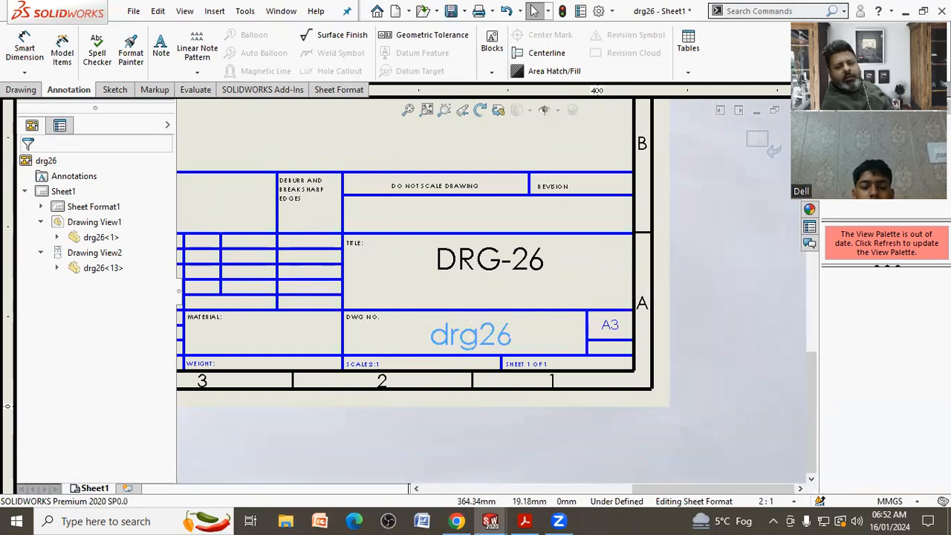
left_click(446, 333)
key("Delete")
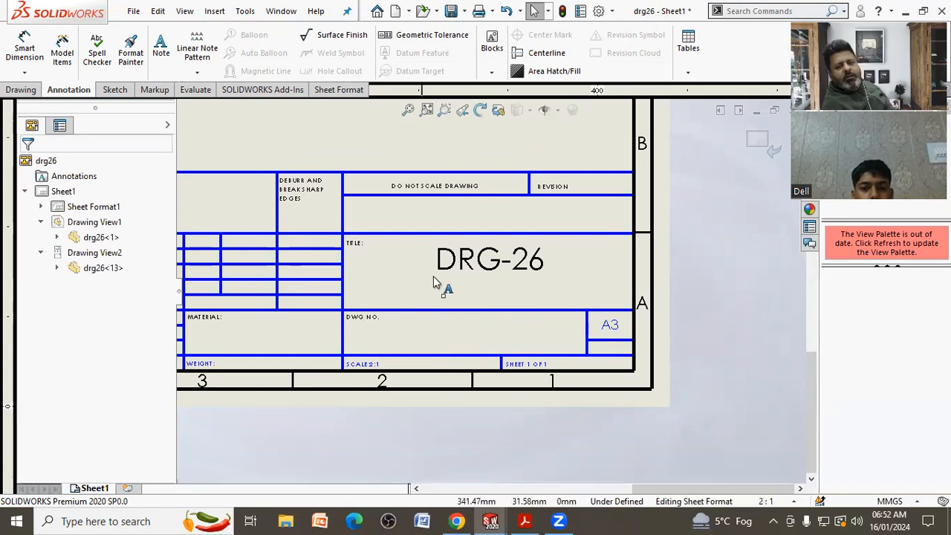
Leave sheet format editing and return to the drawing sheet with its views.
scroll(607, 244, "up", 2)
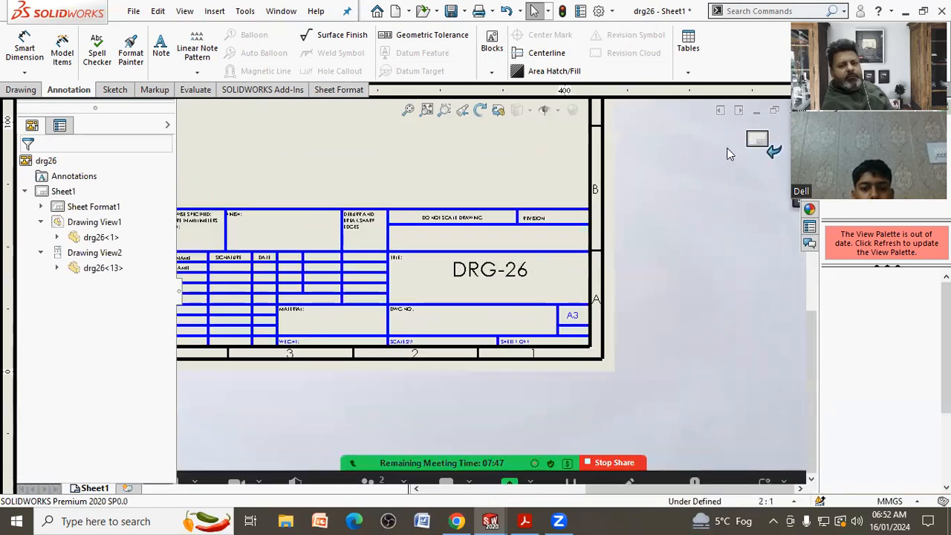
left_click(756, 141)
scroll(624, 265, "up", 4)
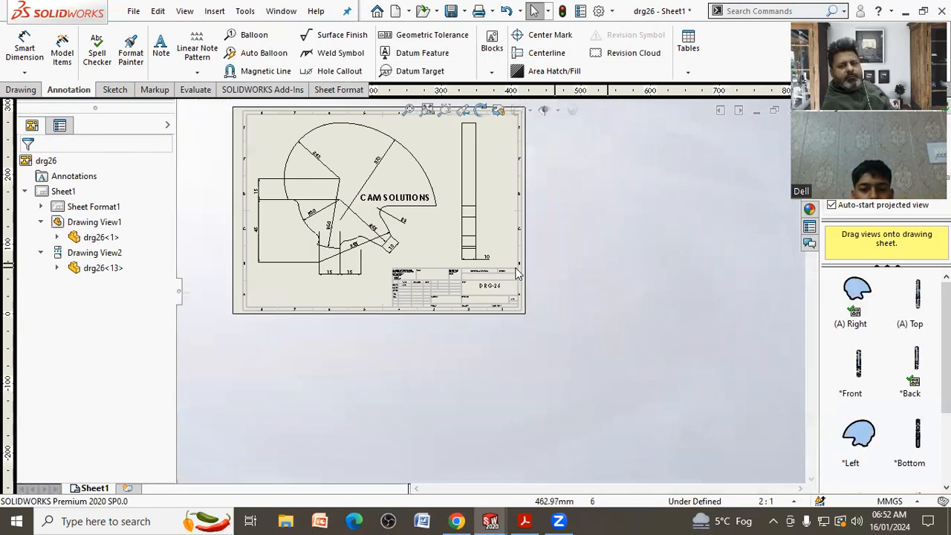
scroll(407, 274, "down", 2)
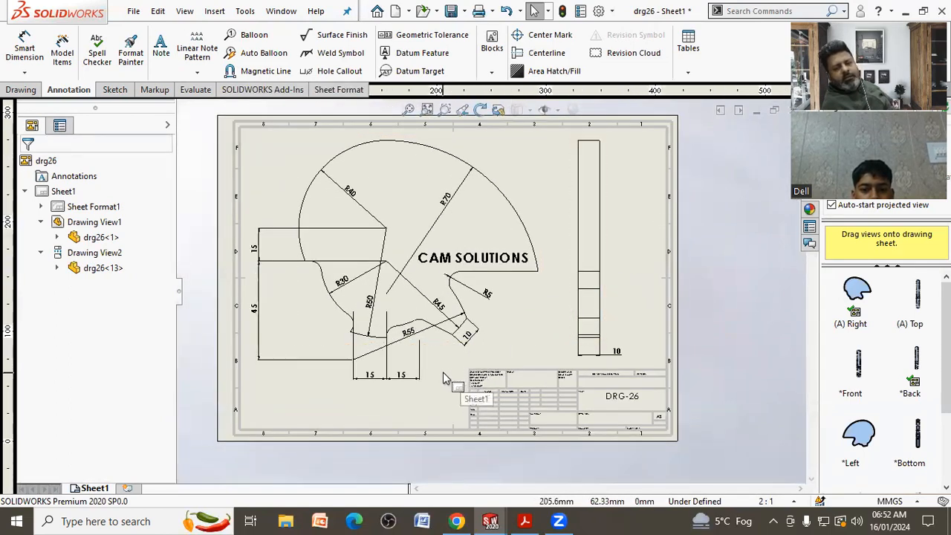
Open the drg26 part in position from its drawing view and assign Brass as the part's material.
scroll(443, 379, "down", 1)
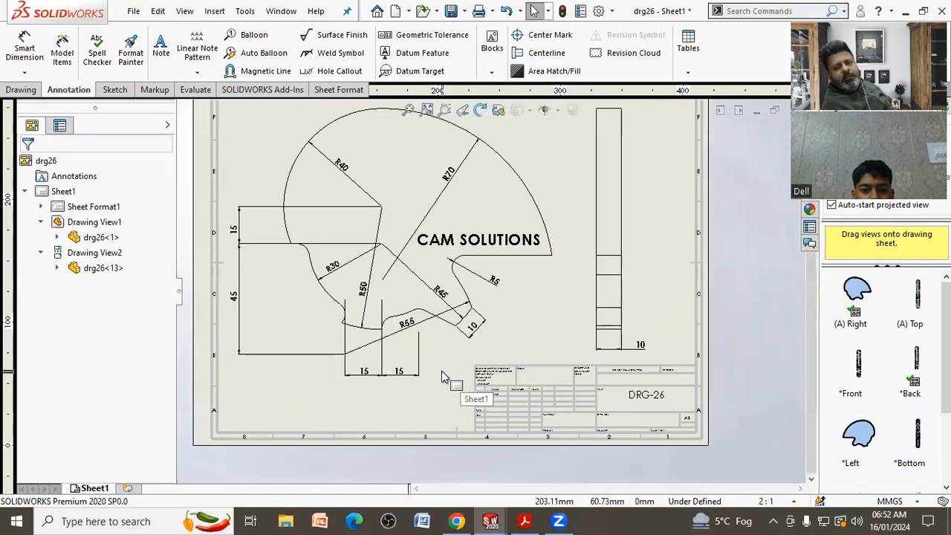
left_click(553, 286)
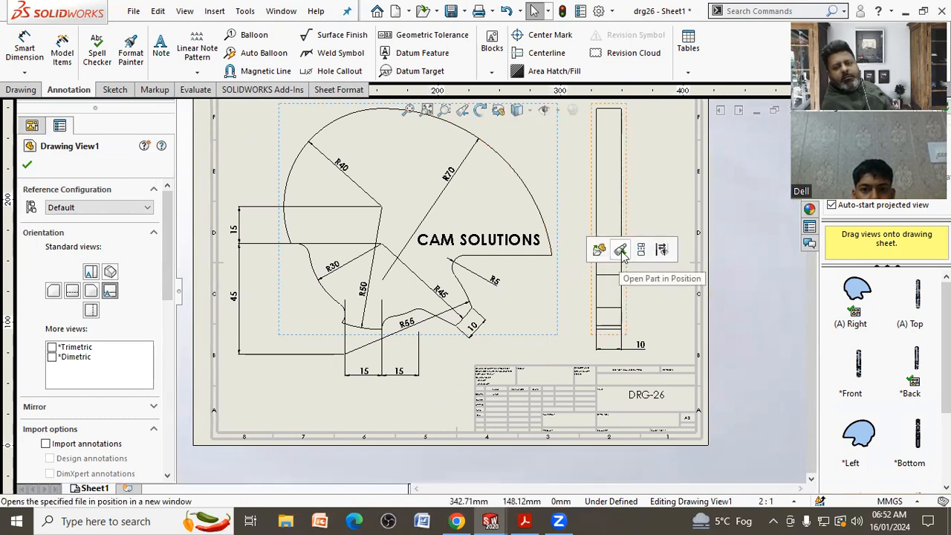
left_click(621, 251)
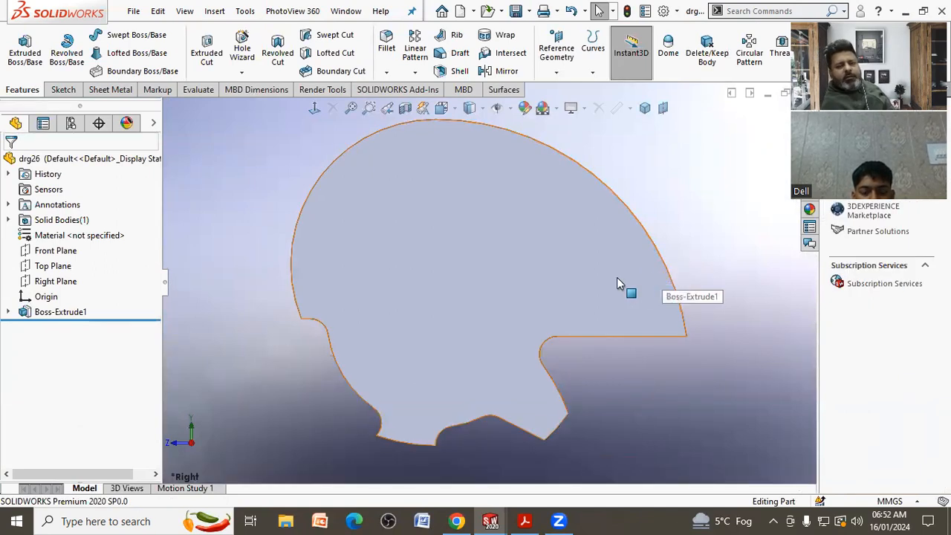
right_click(97, 236)
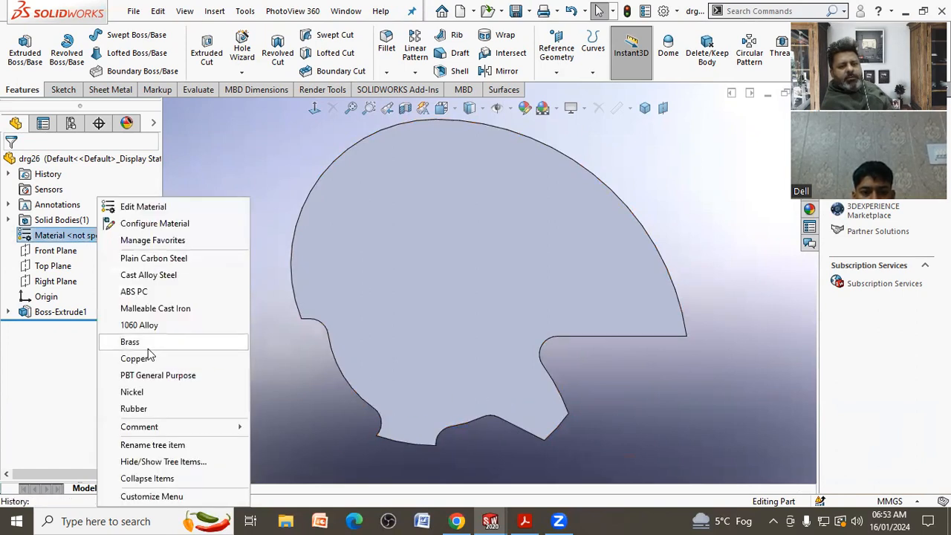
left_click(148, 346)
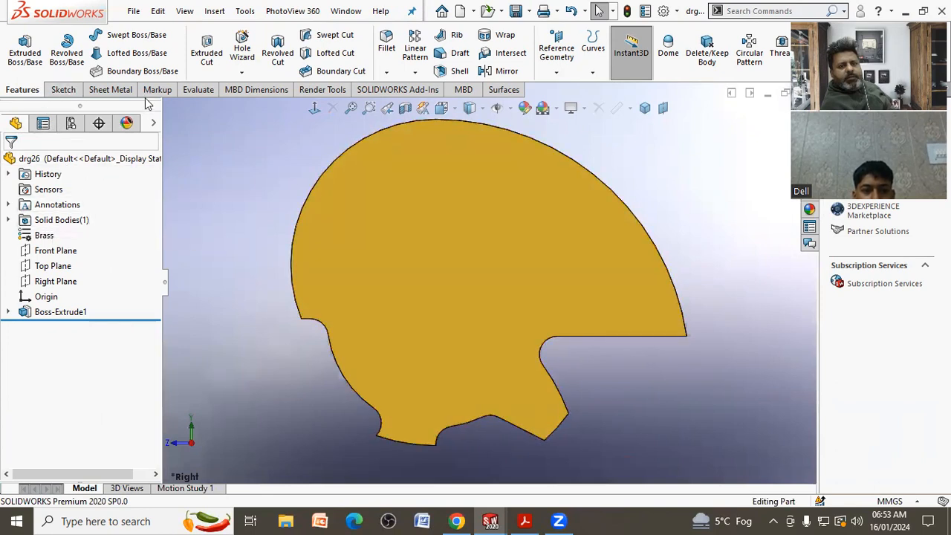
Check the mass properties of the brass part, then close the report.
left_click(193, 90)
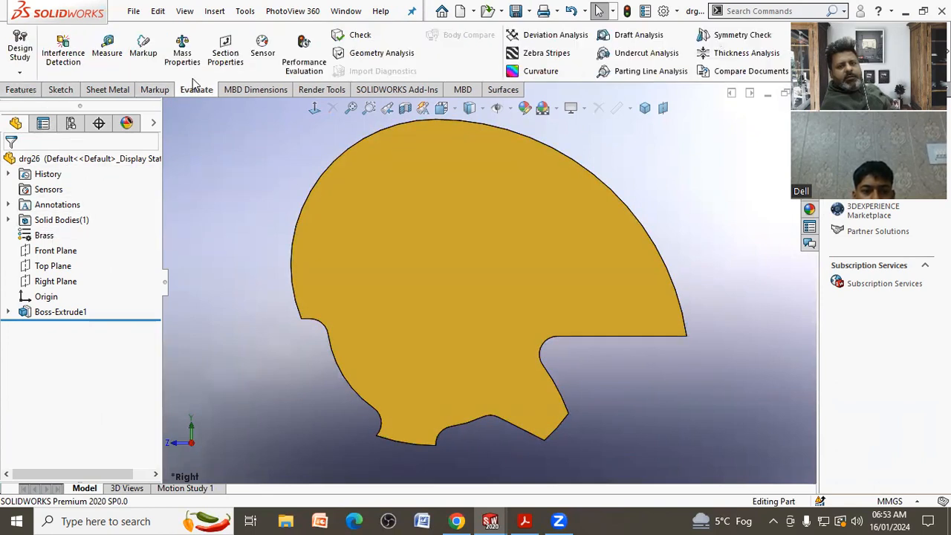
left_click(184, 70)
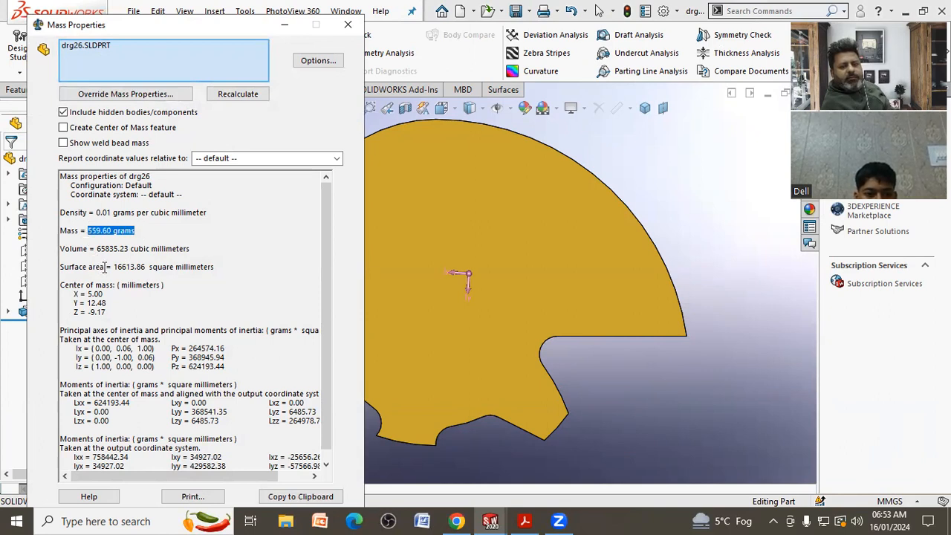
left_click(339, 26)
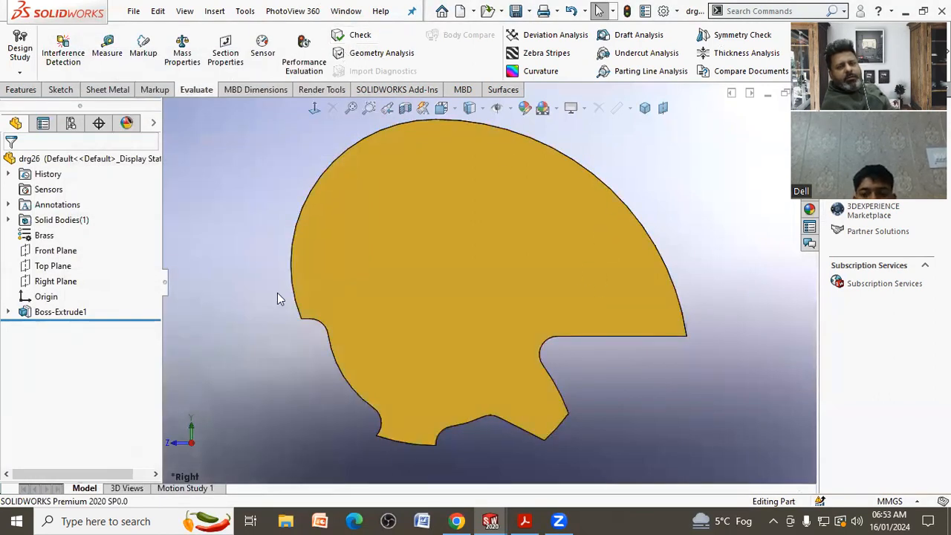
Add Material and Weight entries to the part file's custom properties.
left_click(133, 11)
left_click(179, 396)
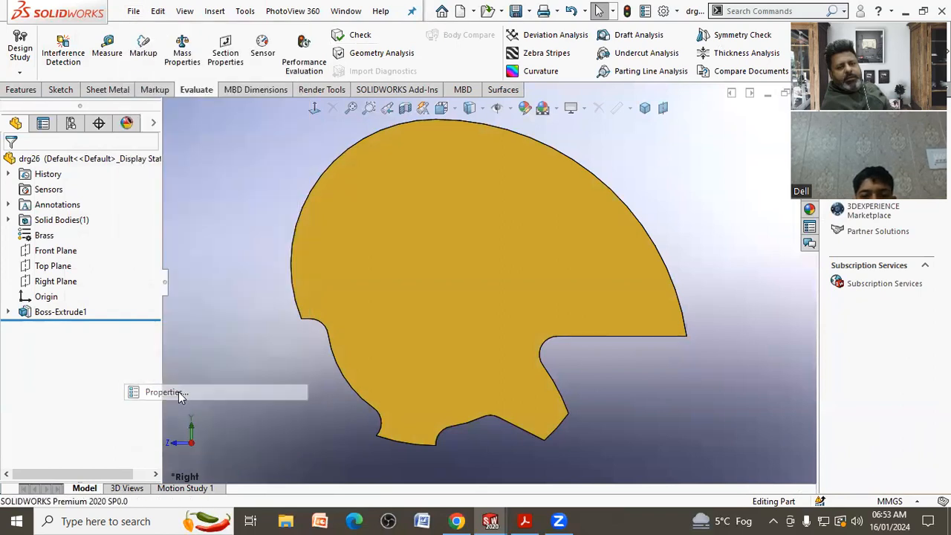
left_click(306, 199)
left_click(332, 200)
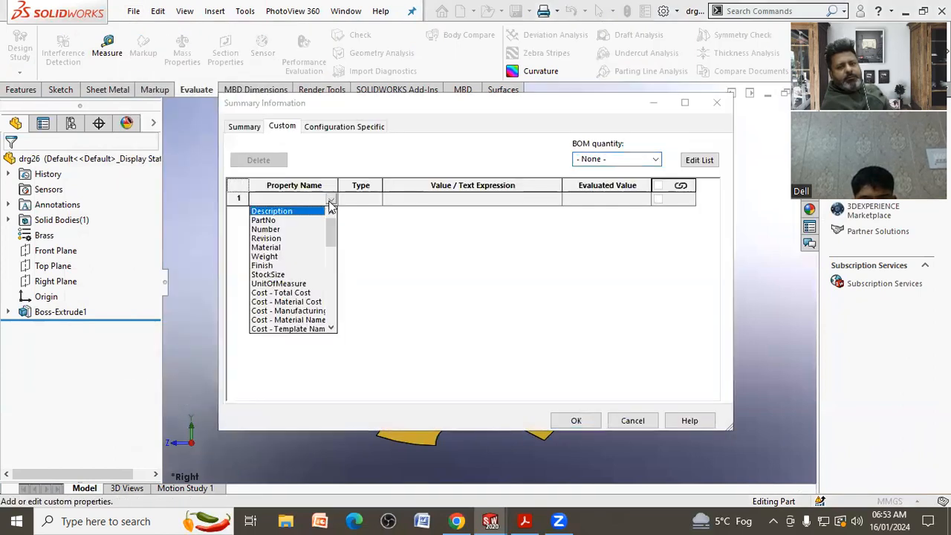
left_click(267, 248)
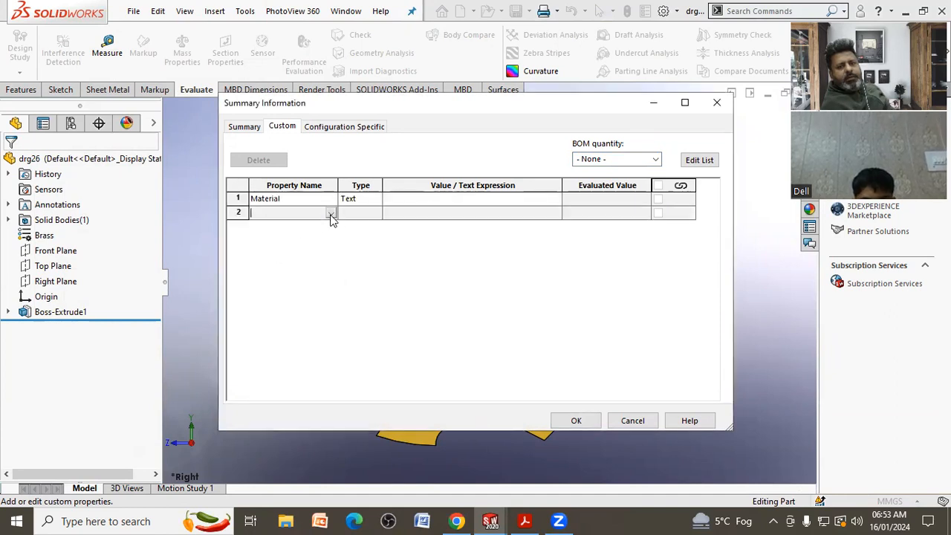
left_click(331, 214)
left_click(266, 271)
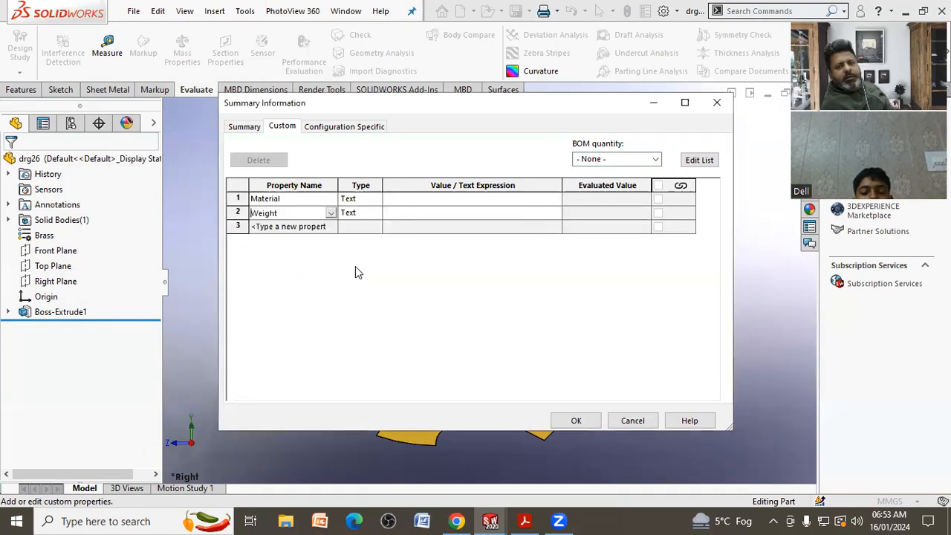
Link the Material property's value to the part's material and the Weight property's value to its mass, and apply the custom properties.
left_click(479, 202)
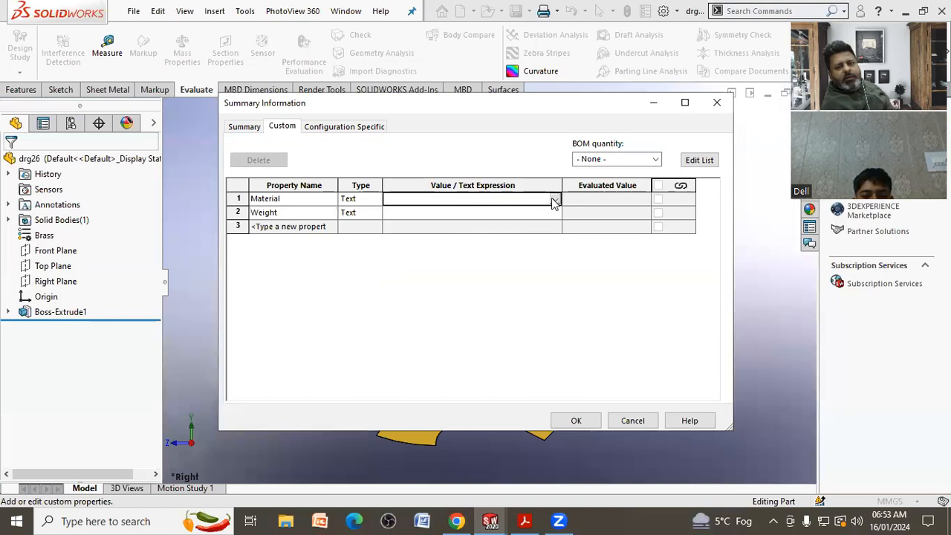
left_click(554, 200)
left_click(480, 213)
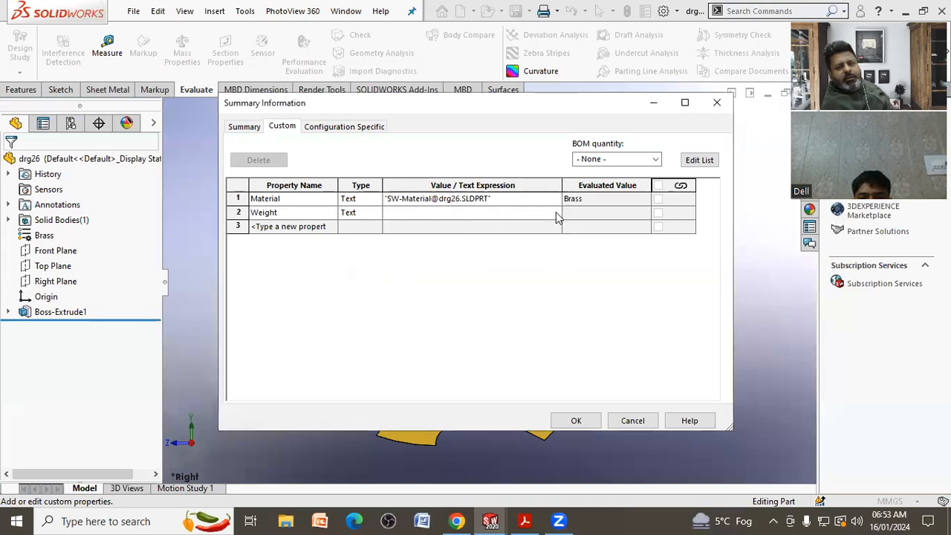
left_click(554, 214)
left_click(429, 234)
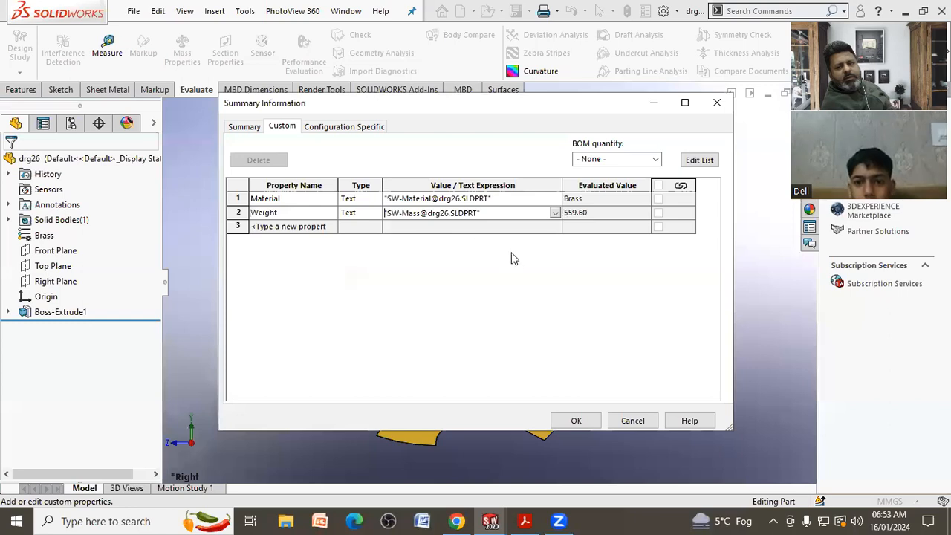
left_click(576, 420)
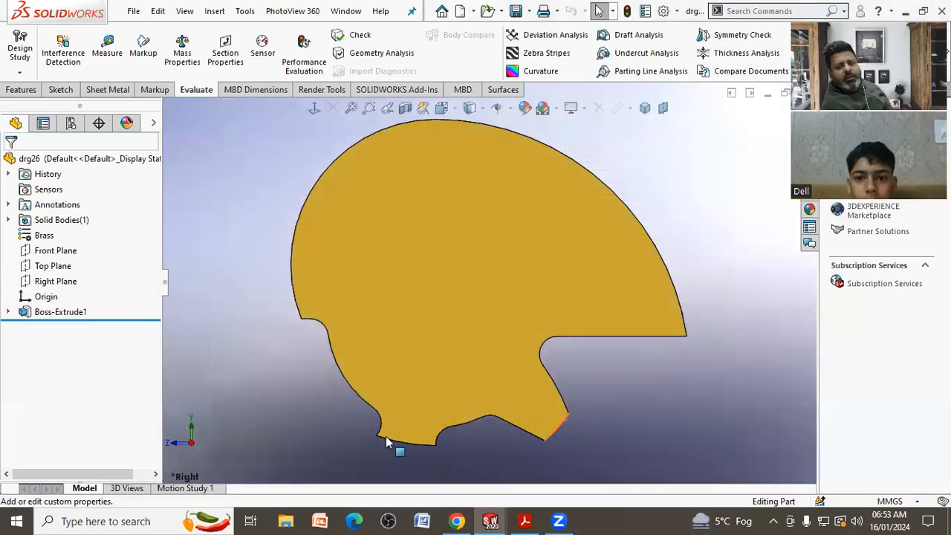
Return to the drg26 drawing and check the MATERIAL and WEIGHT fields in the title block.
left_click(363, 10)
left_click(373, 173)
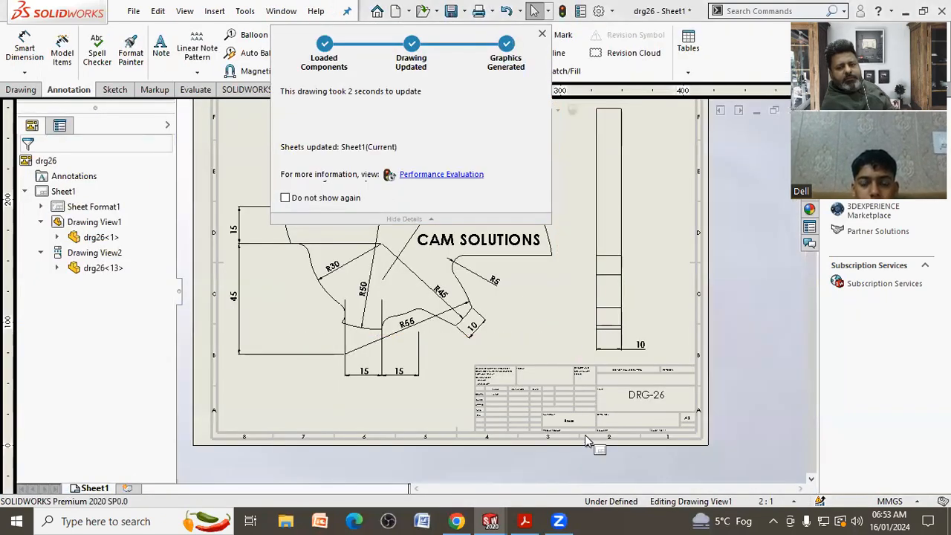
scroll(570, 424, "up", 5)
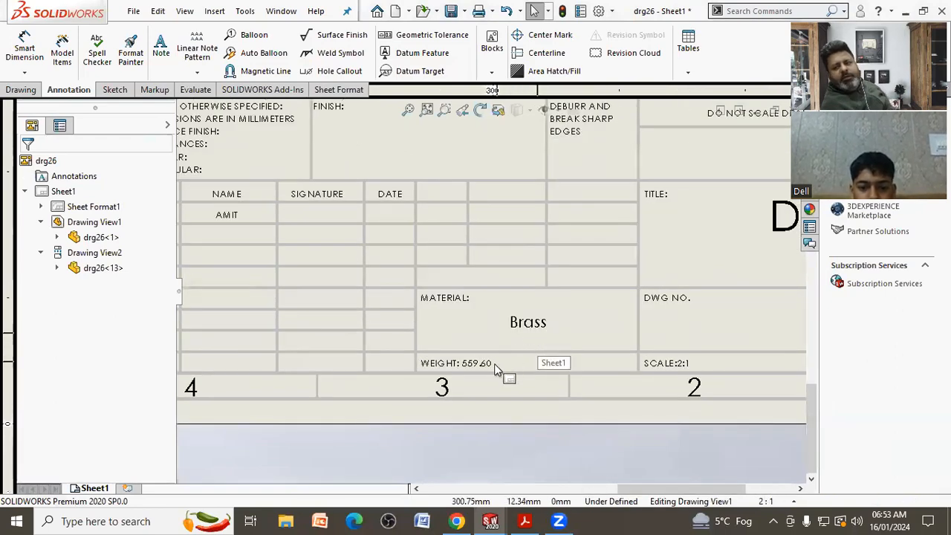
scroll(494, 363, "up", 3)
scroll(501, 358, "up", 5)
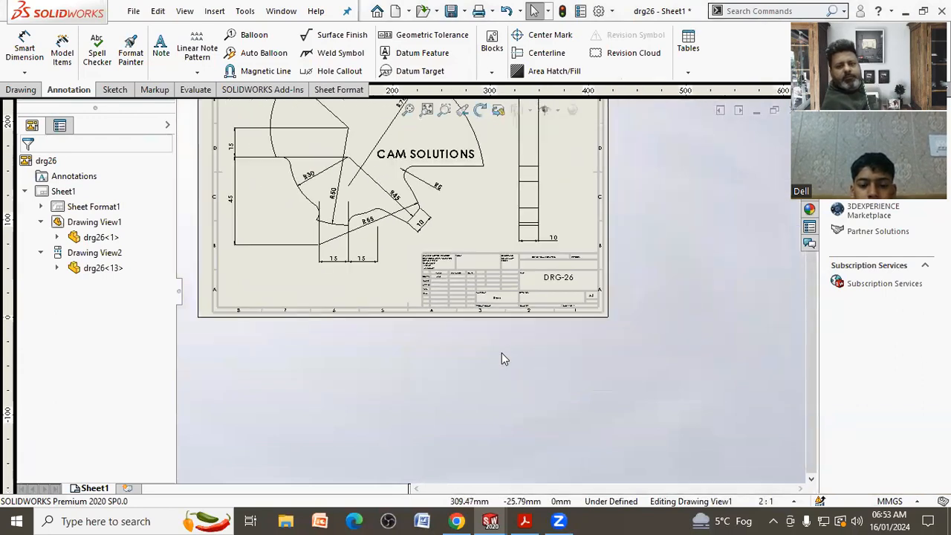
Set the drawing sheet's scale to 1:1.
scroll(437, 217, "down", 5)
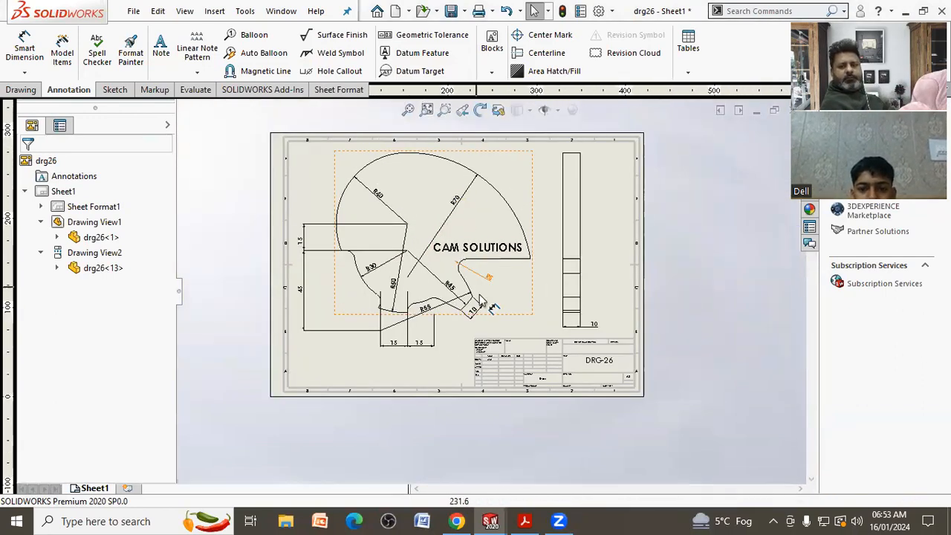
scroll(511, 351, "down", 2)
scroll(545, 357, "up", 4)
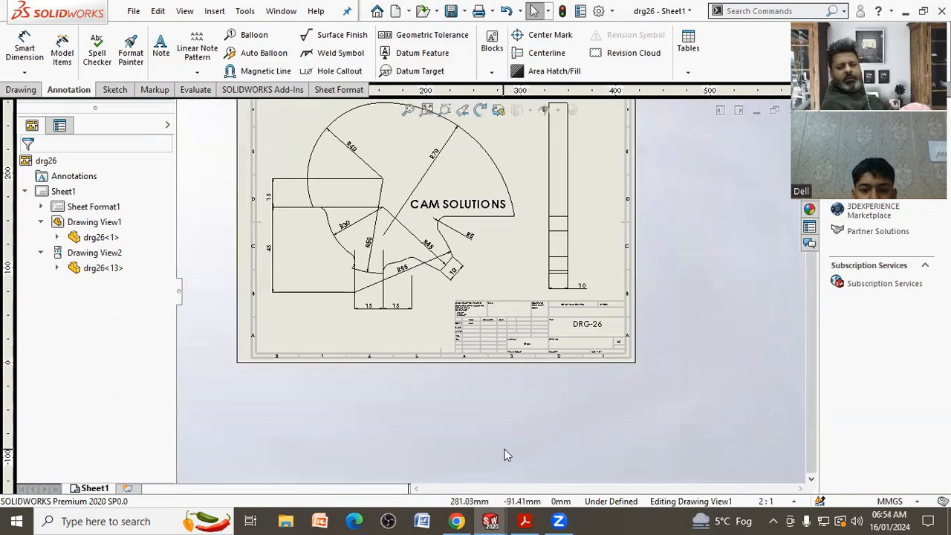
left_click(760, 501)
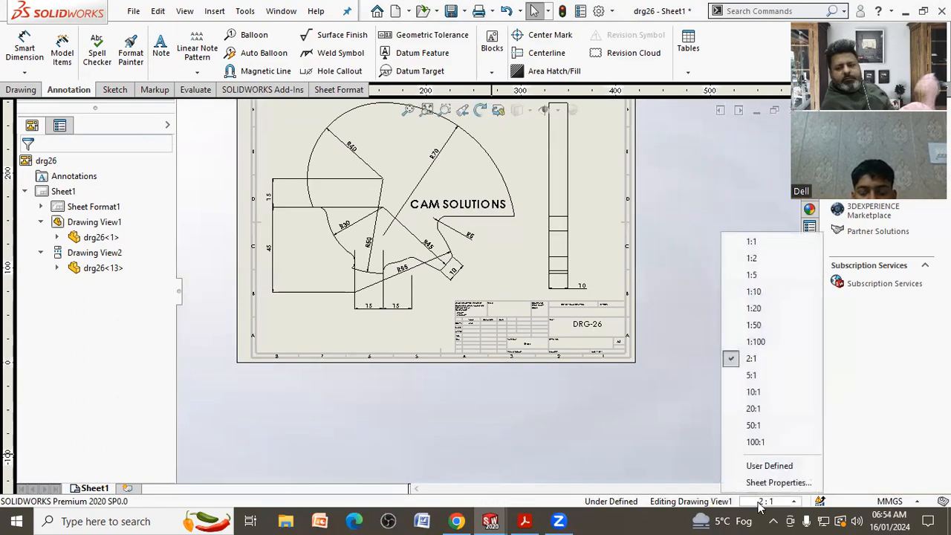
left_click(756, 243)
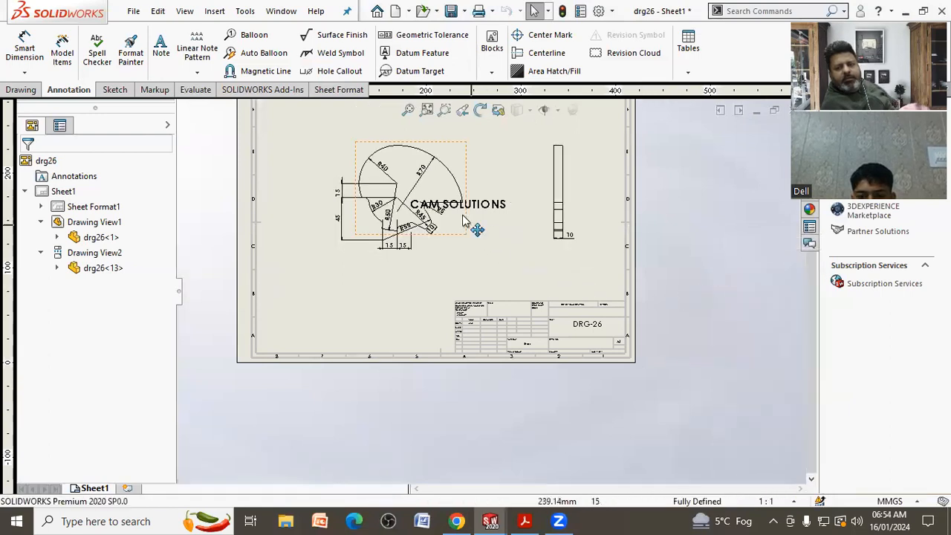
scroll(447, 190, "down", 2)
scroll(438, 289, "down", 3)
scroll(439, 356, "up", 1)
scroll(439, 362, "down", 1)
scroll(446, 349, "up", 1)
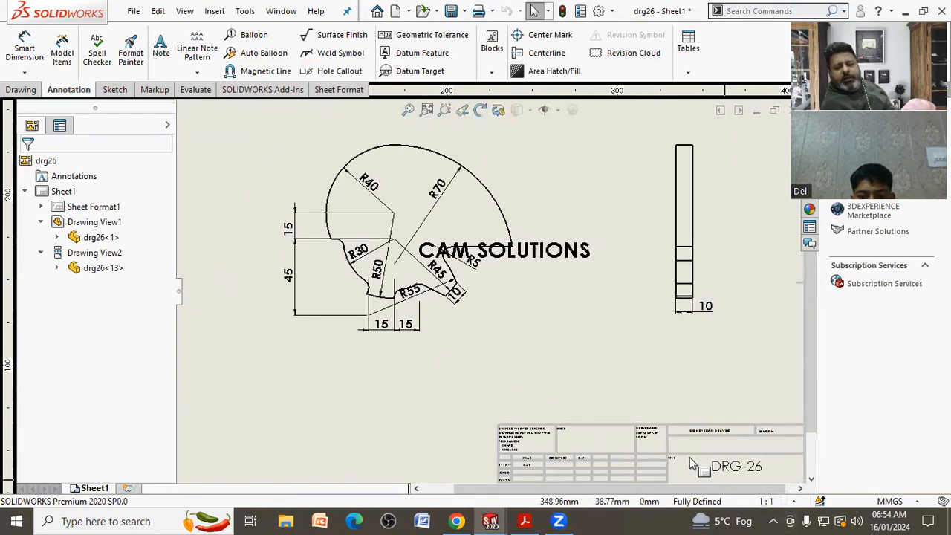
Set the CAM SOLUTIONS note's font size to 10 and place it inside the profile, just above the horizontal edge beside the R5 arc.
mouse_move(541, 253)
left_mouse_down()
mouse_move(572, 327)
mouse_move(476, 378)
mouse_move(414, 370)
mouse_move(435, 365)
left_mouse_up()
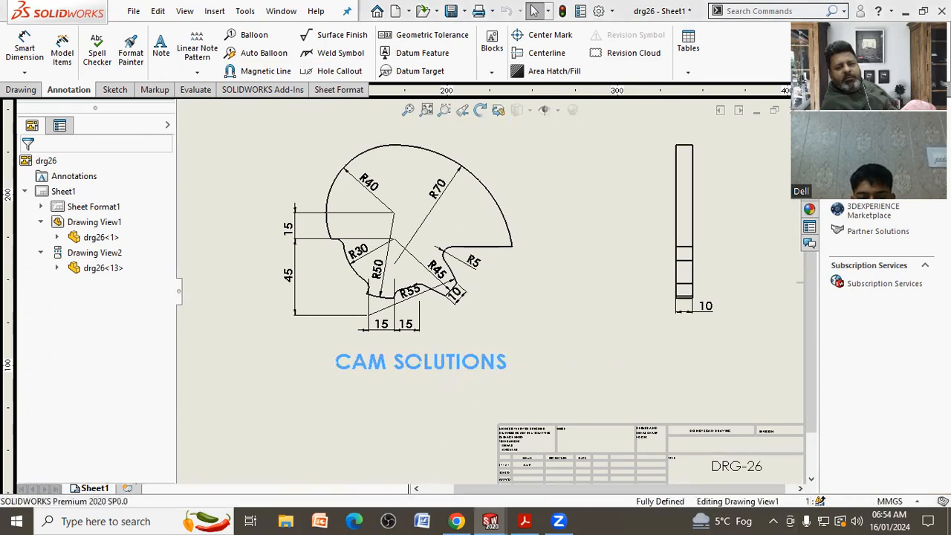
double_click(439, 368)
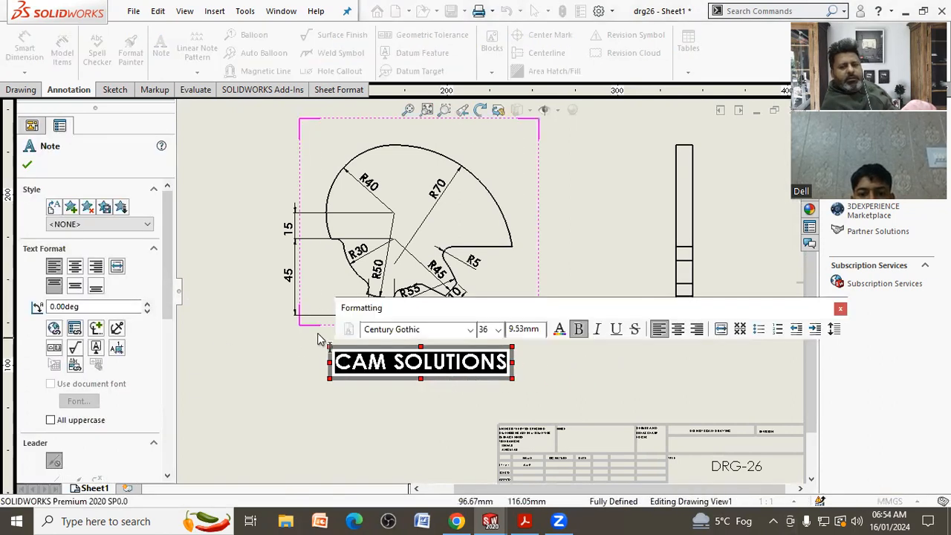
left_click(497, 330)
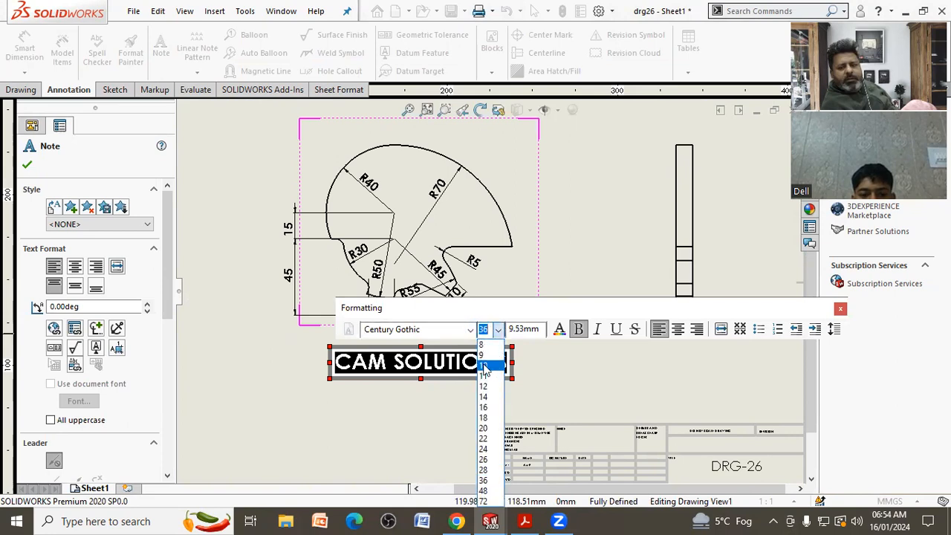
left_click(484, 366)
left_click(463, 383)
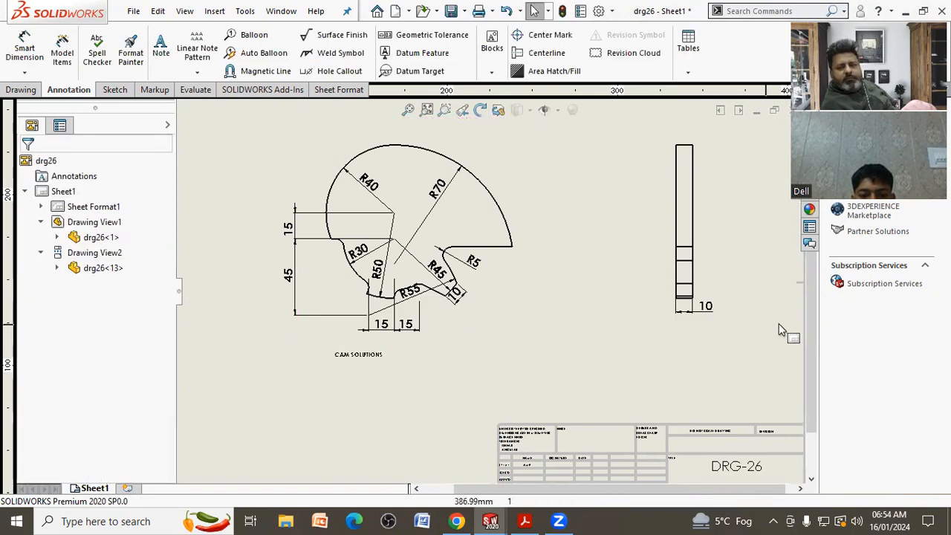
left_click_drag(367, 355, 470, 239)
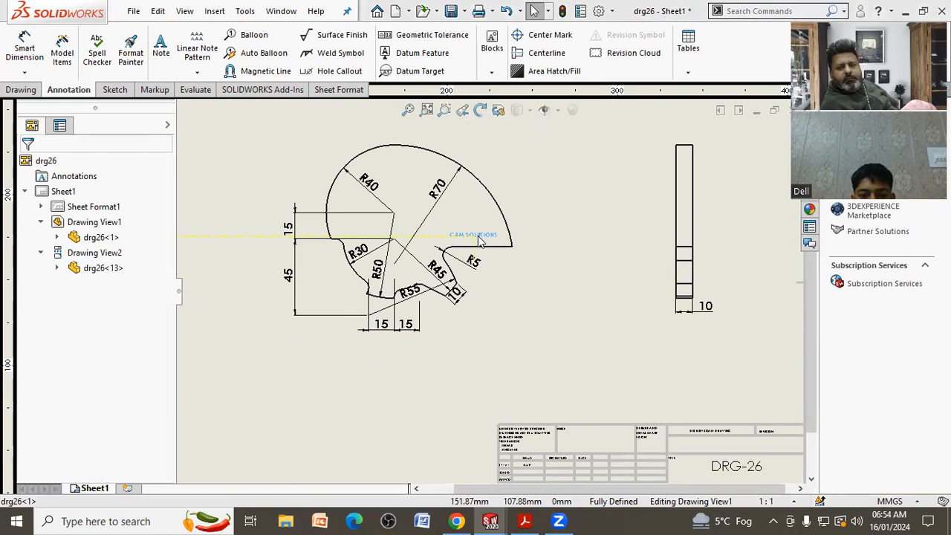
left_click(771, 473)
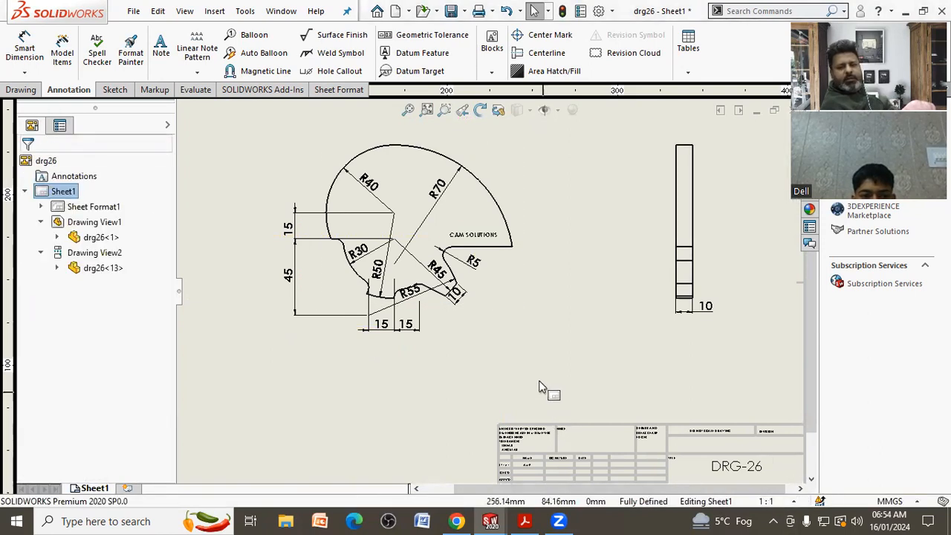
Set the drawing's dimension font height to 14 points and make the dimension arrows scale with the dimension height.
scroll(480, 260, "down", 3)
scroll(515, 351, "up", 4)
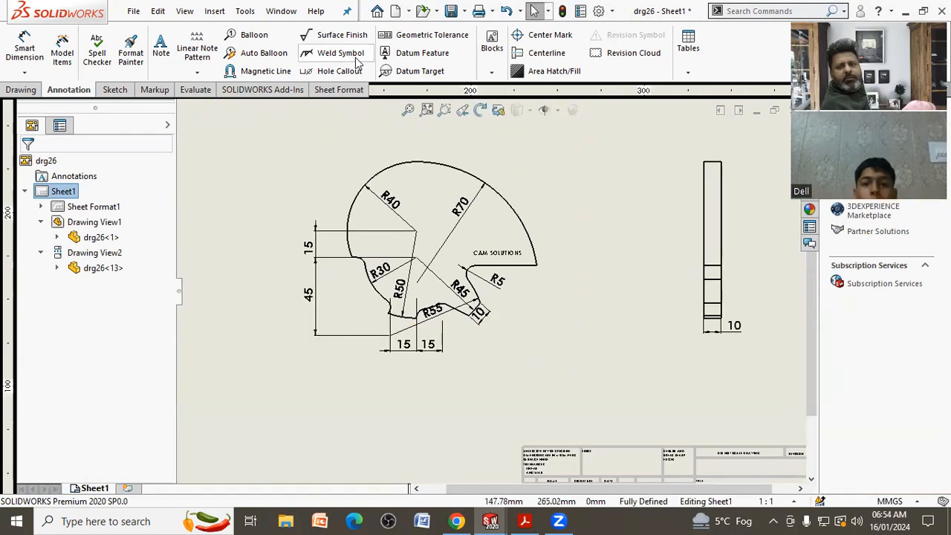
left_click(598, 11)
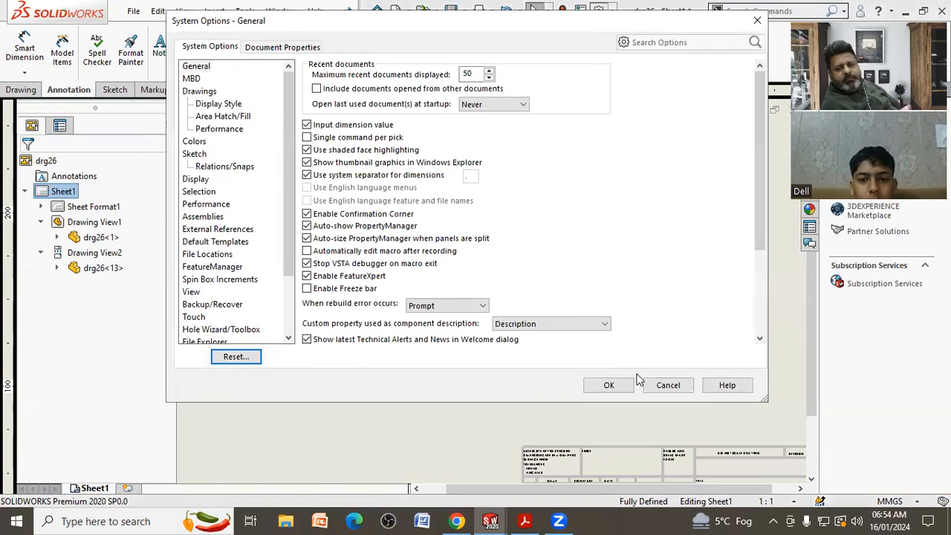
left_click(287, 46)
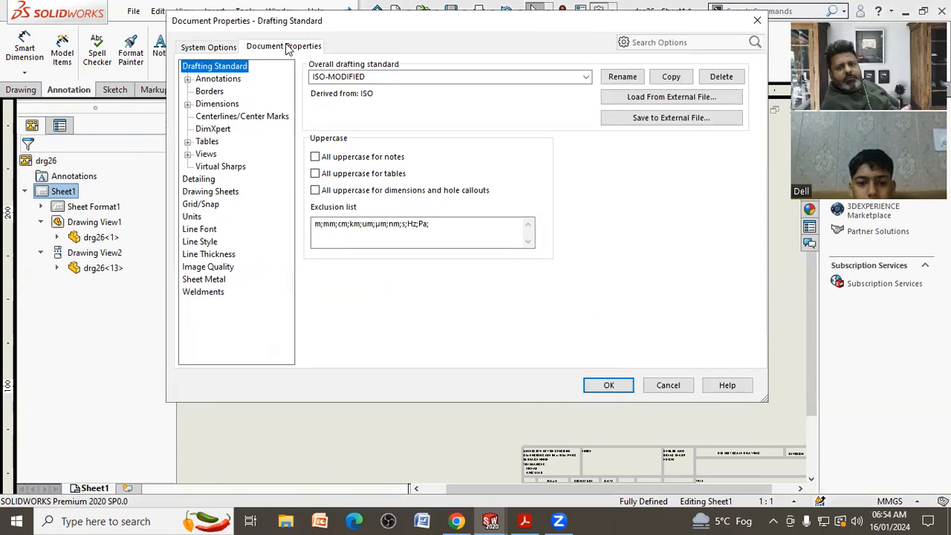
left_click(239, 105)
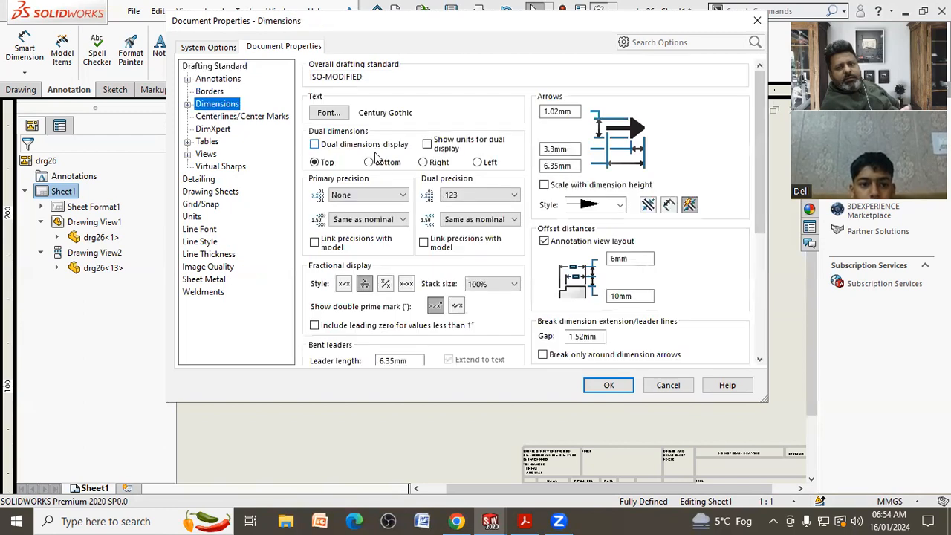
left_click(332, 110)
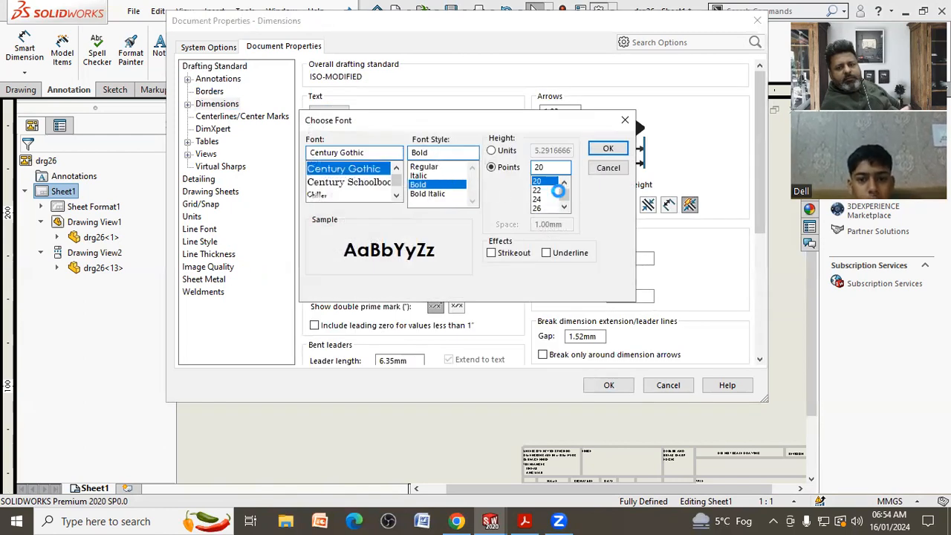
left_click(564, 182)
left_click(564, 183)
left_click(563, 183)
left_click(564, 183)
left_click(542, 199)
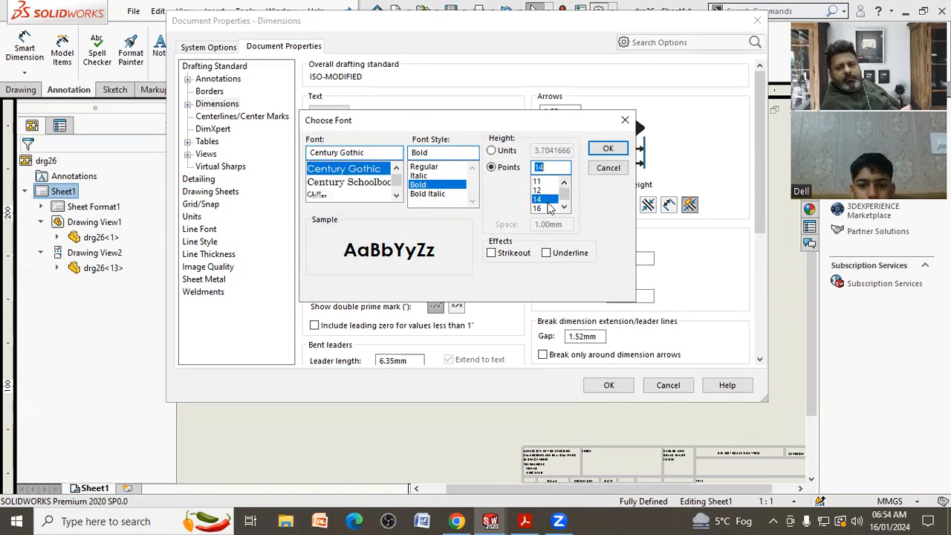
left_click(607, 150)
left_click(545, 185)
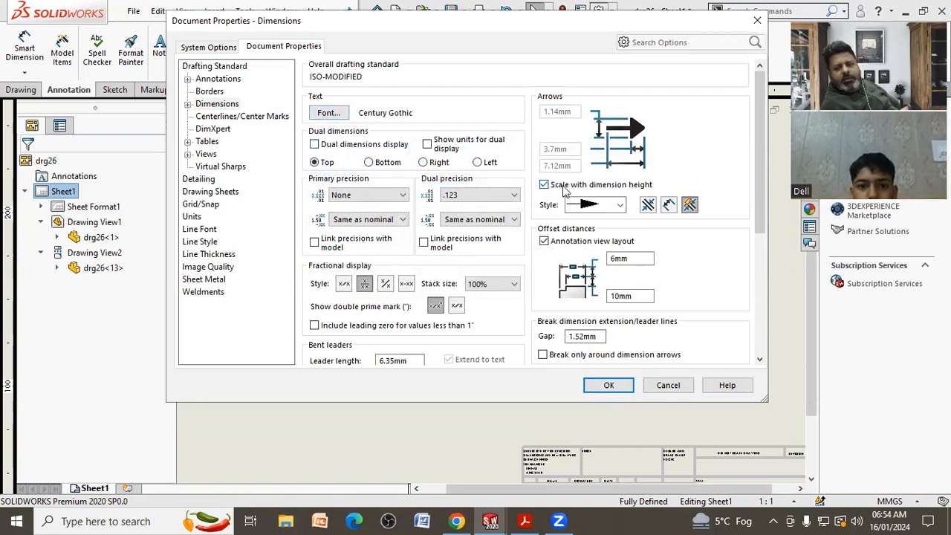
left_click(609, 386)
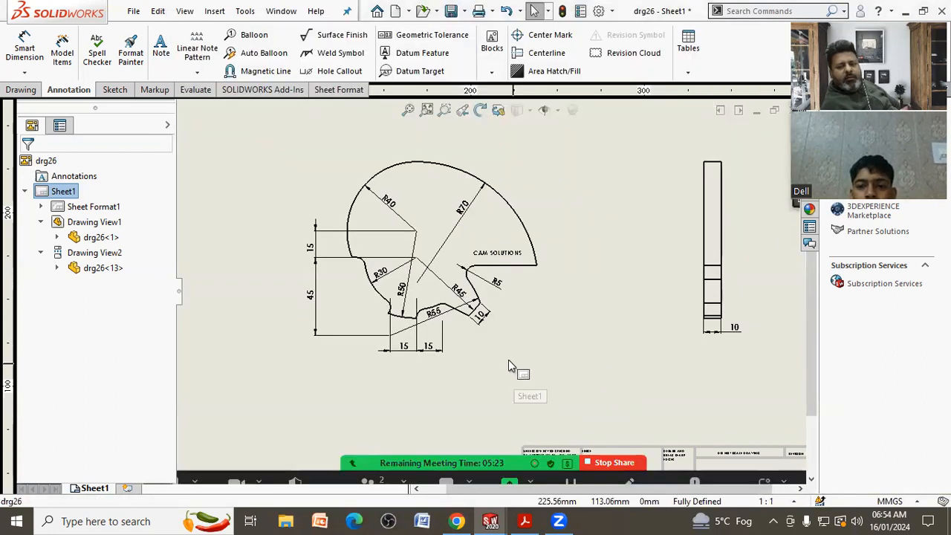
Refresh the available model views and place an isometric view below the dimensioned profile view, displayed as Shaded With Edges.
scroll(479, 318, "down", 3)
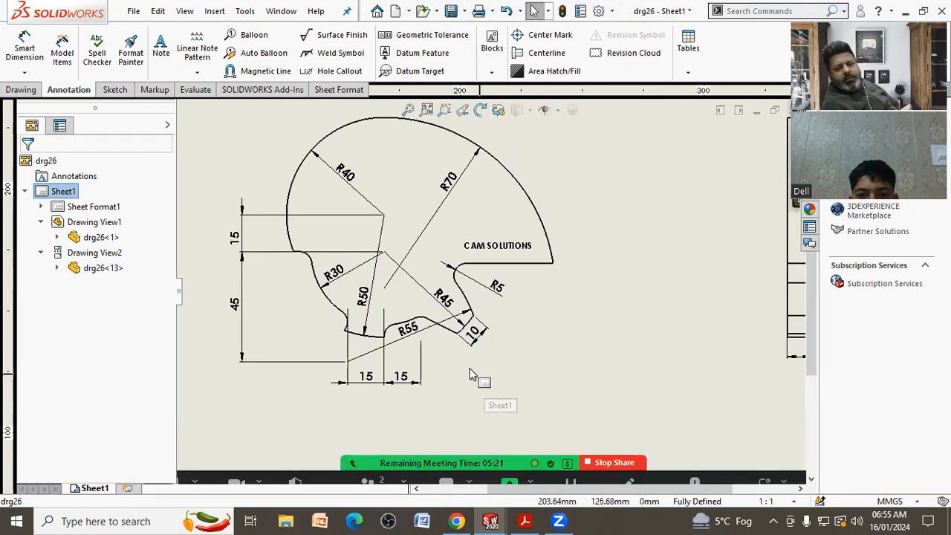
scroll(483, 371, "up", 5)
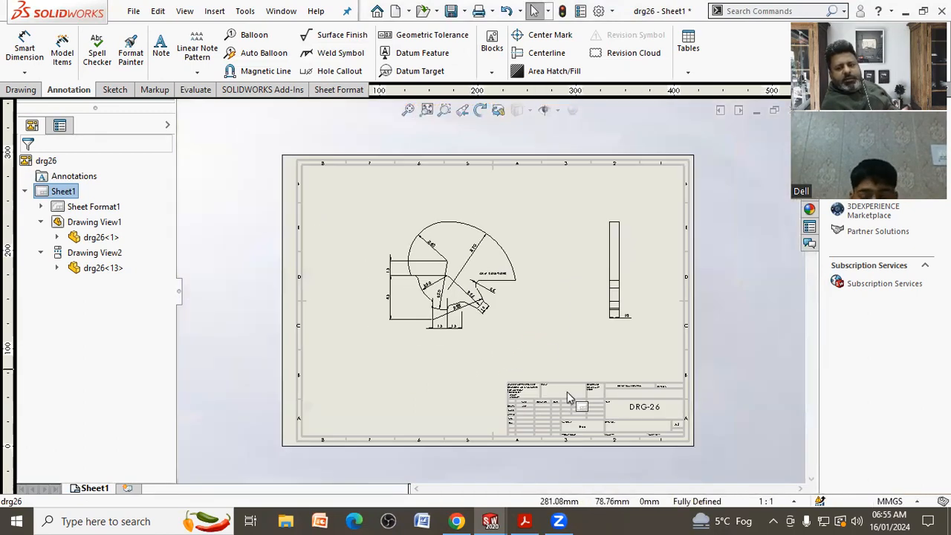
scroll(564, 448, "down", 1)
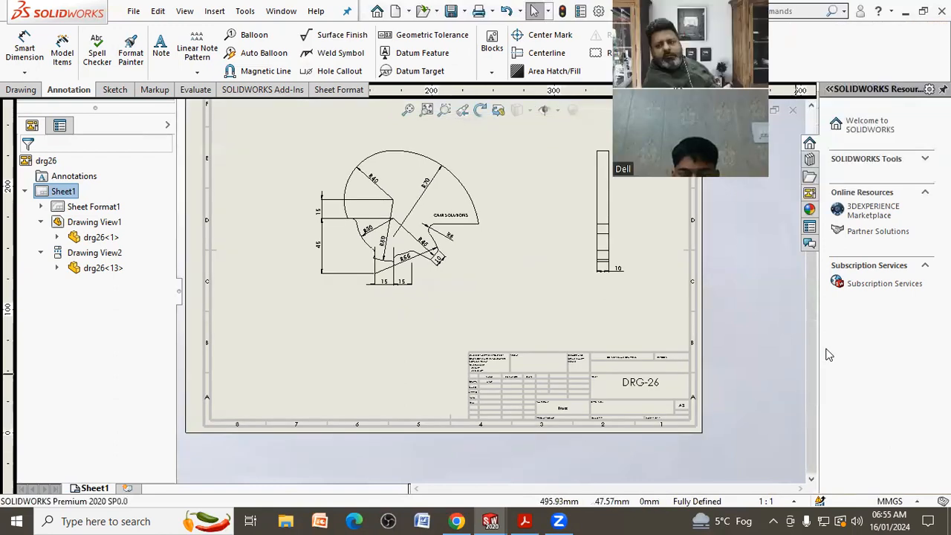
left_click(810, 195)
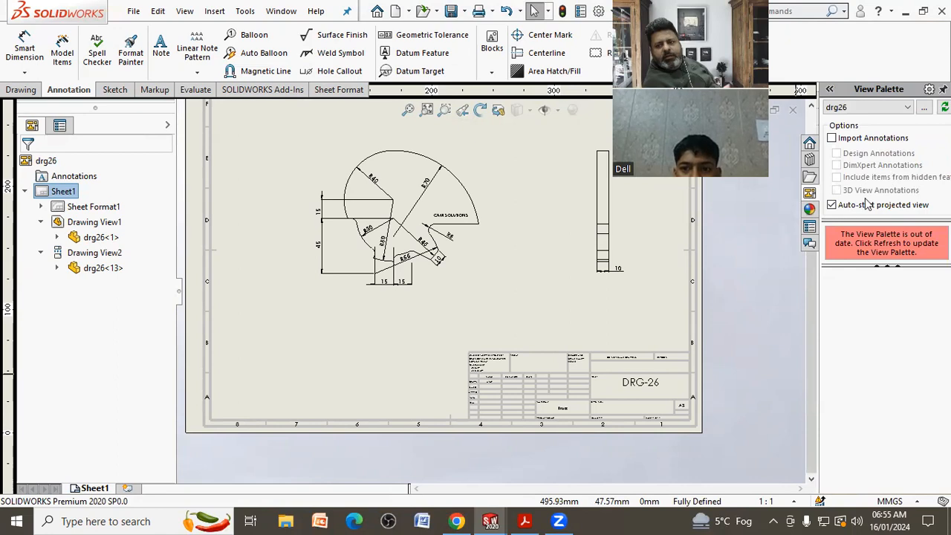
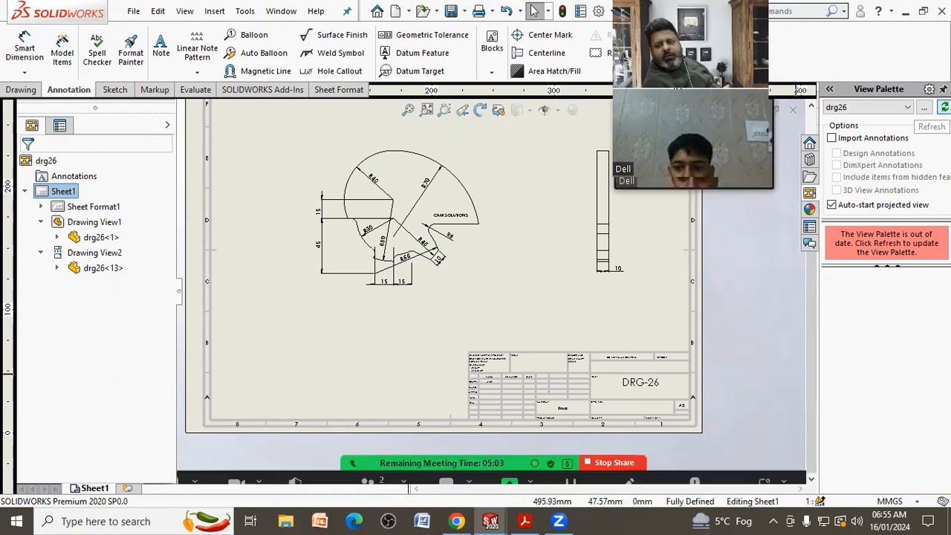
left_click(911, 248)
scroll(902, 453, "down", 3)
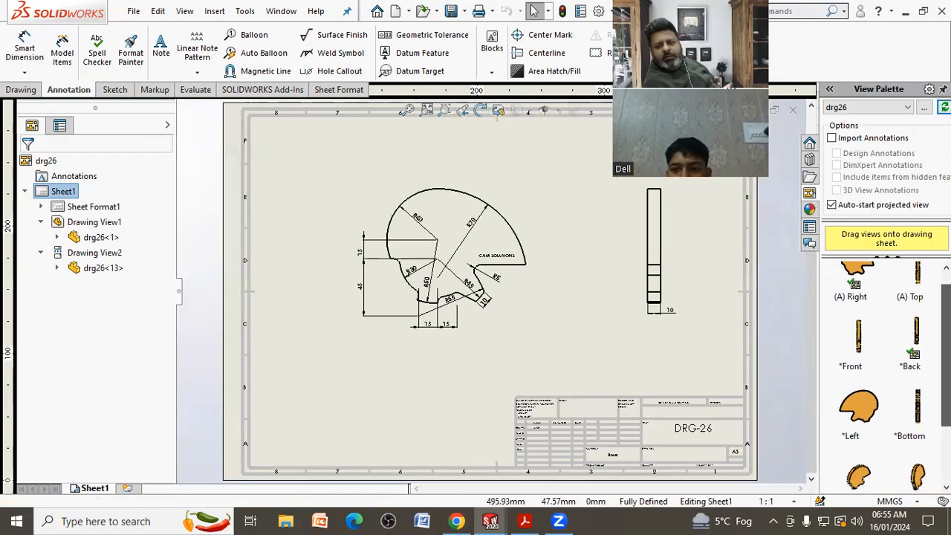
mouse_move(859, 413)
left_mouse_down()
mouse_move(832, 390)
mouse_move(353, 398)
mouse_move(364, 388)
left_mouse_up()
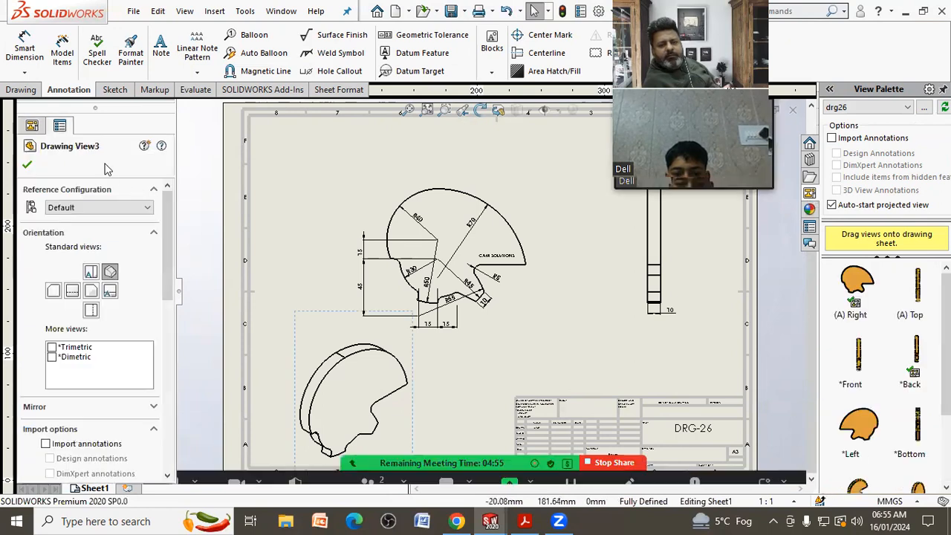
left_click_drag(165, 216, 167, 312)
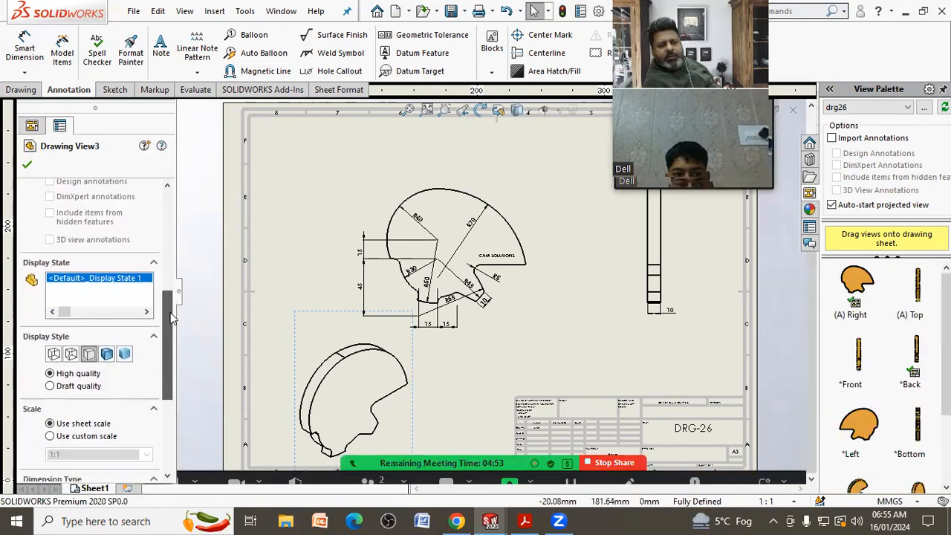
left_click(109, 354)
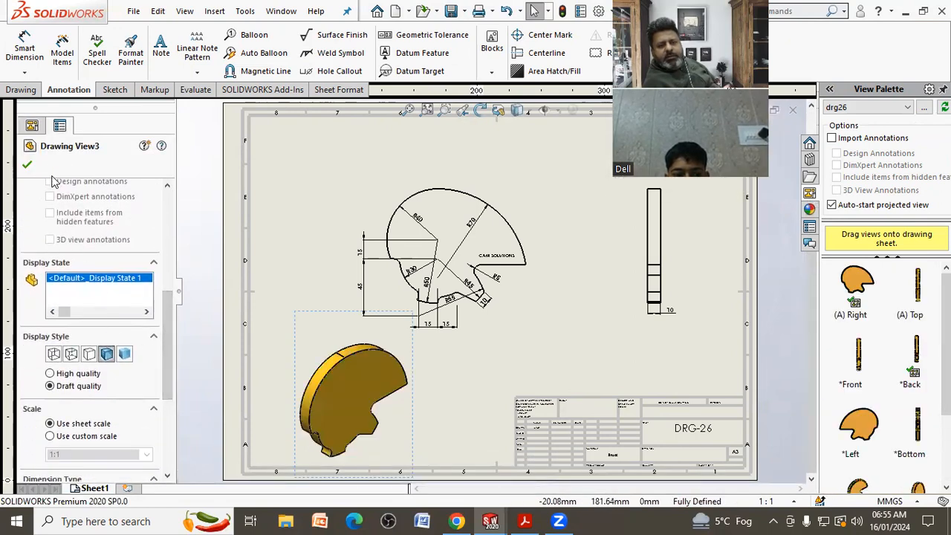
left_click(28, 164)
Rotate the shaded pictorial view in 3D so the plate lies tilted flat with its profile face up, and keep that orientation.
scroll(406, 364, "down", 3)
scroll(406, 364, "up", 2)
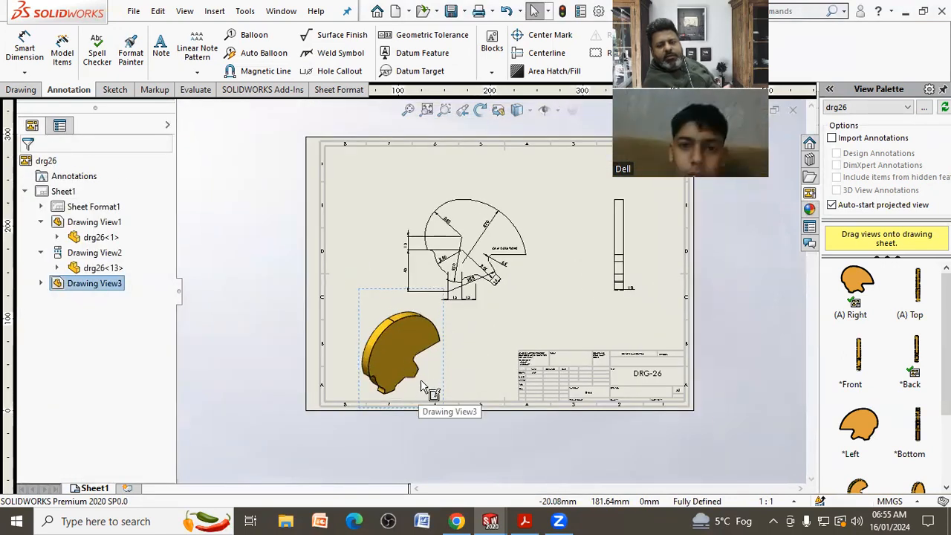
left_click(498, 112)
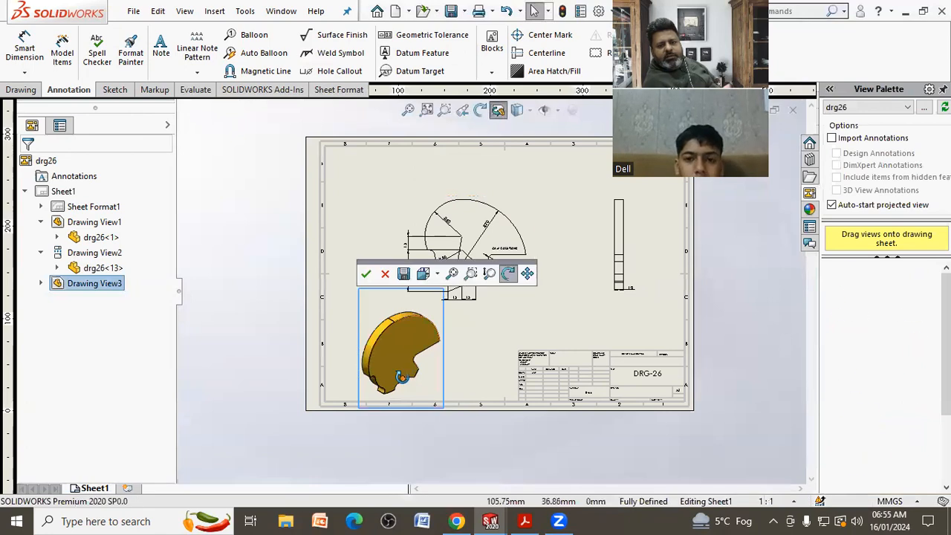
left_click_drag(389, 331, 357, 220)
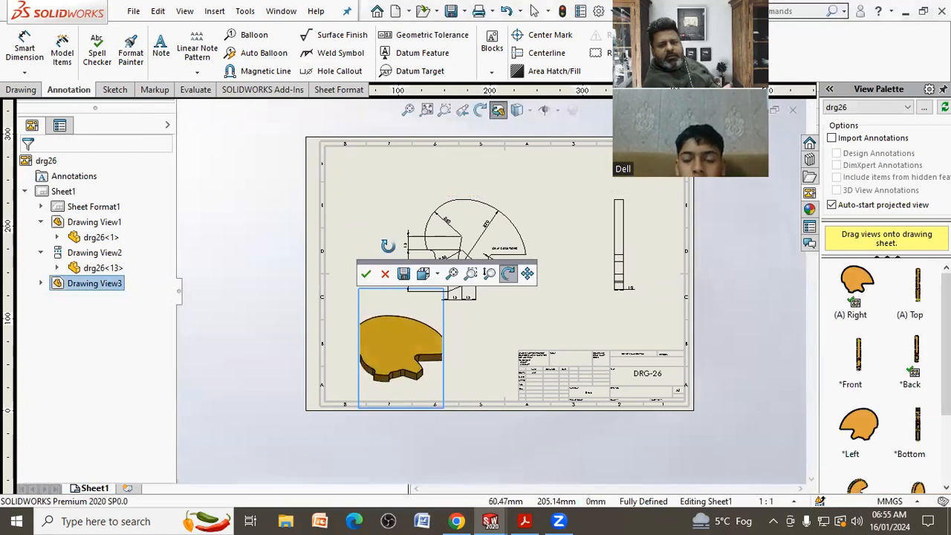
left_click(366, 274)
left_click(277, 288)
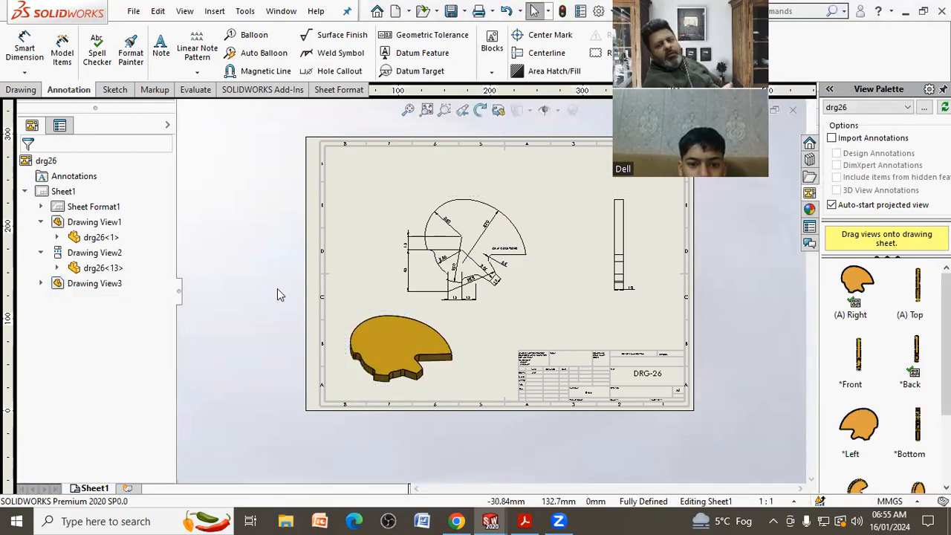
Change Sheet1 to the A4 (ISO) standard sheet size and let the modified notes of the current sheet format be deleted.
key("f")
scroll(567, 313, "up", 1)
scroll(568, 313, "down", 2)
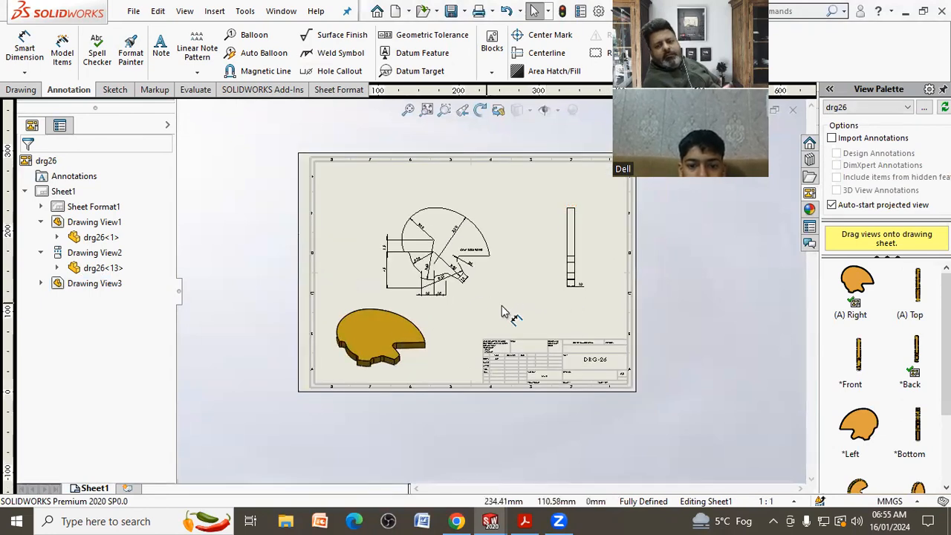
scroll(529, 326, "down", 1)
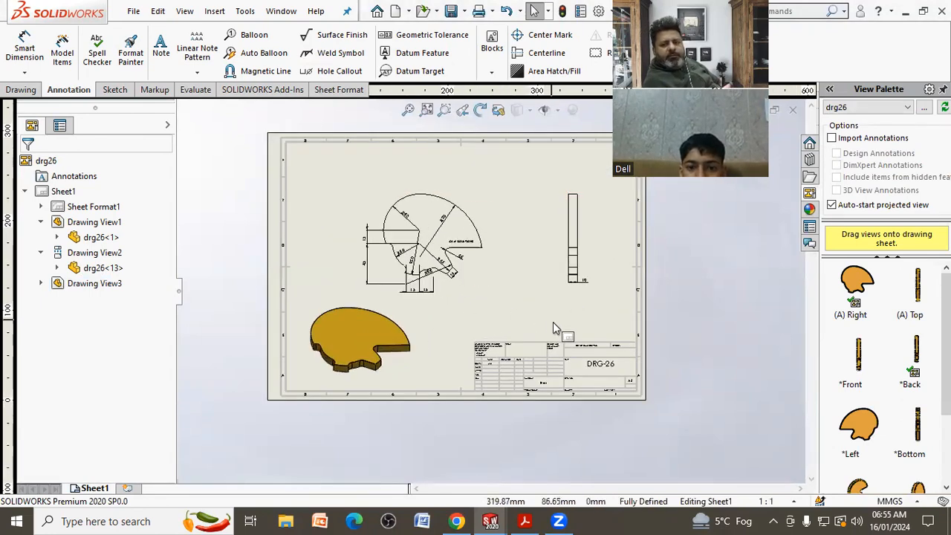
scroll(523, 324, "up", 1)
scroll(574, 180, "down", 2)
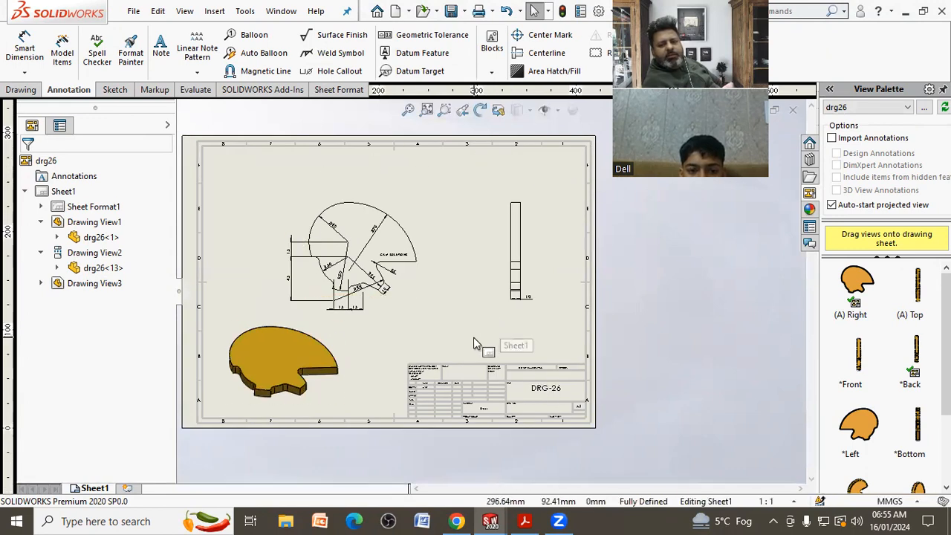
right_click(543, 174)
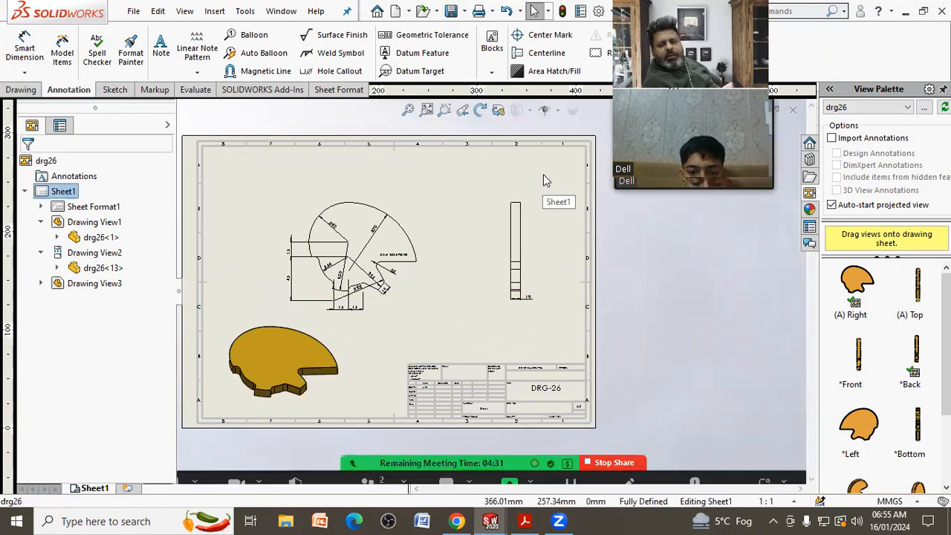
mouse_move(623, 494)
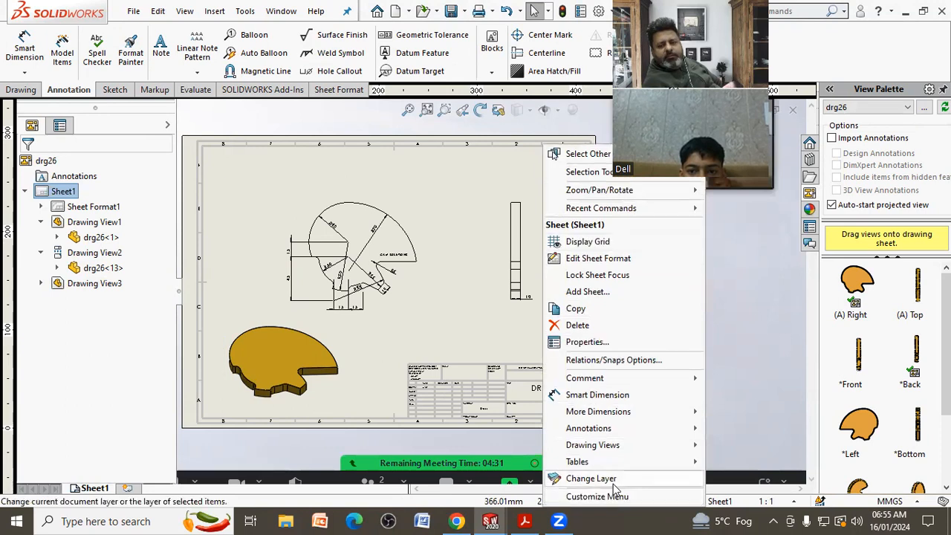
left_click(587, 341)
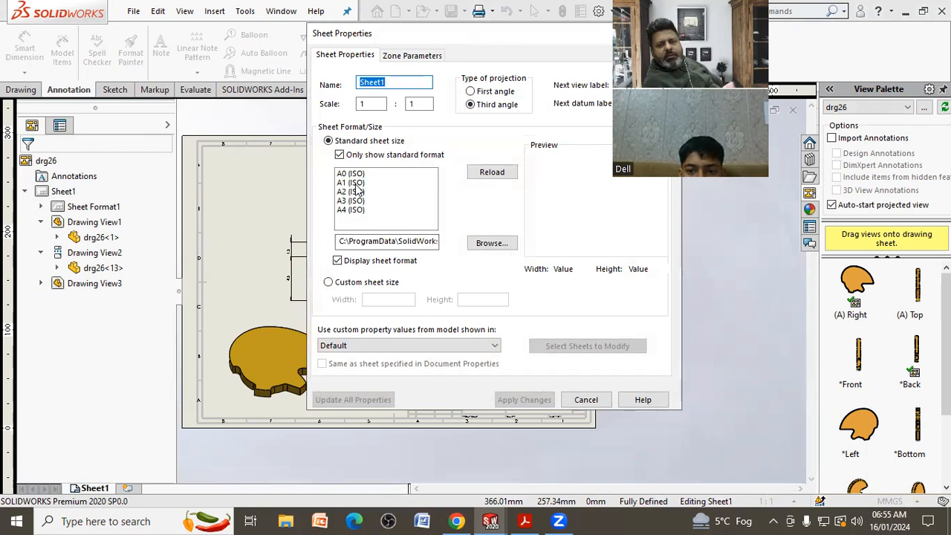
left_click(360, 201)
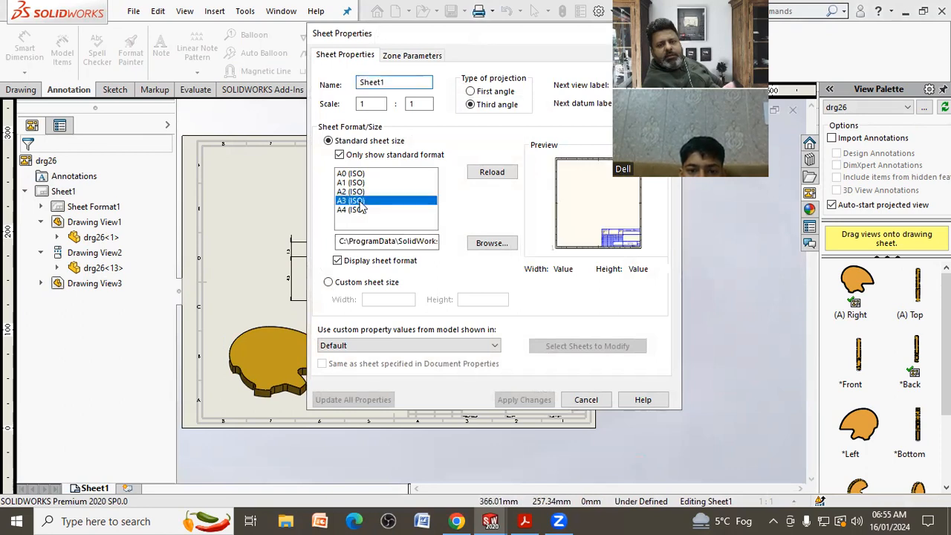
left_click(361, 211)
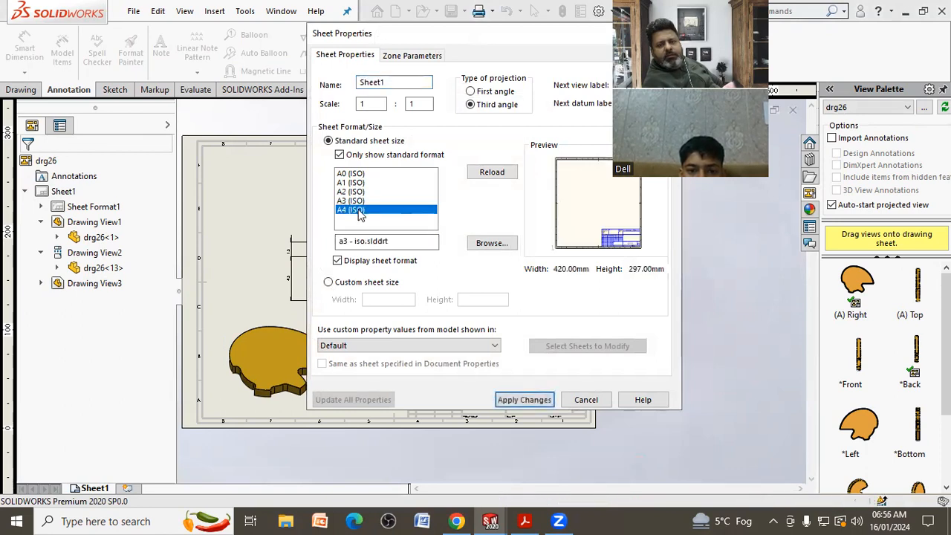
left_click(516, 401)
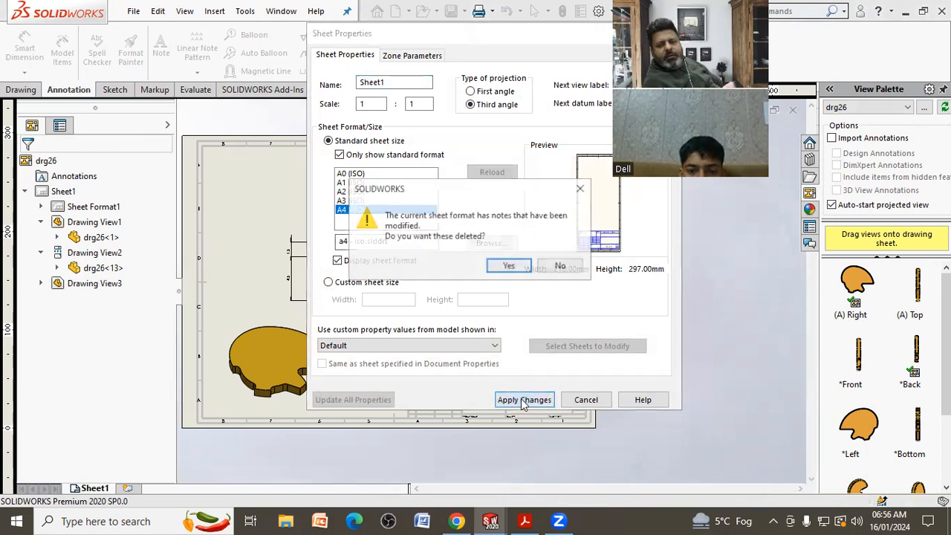
left_click(508, 267)
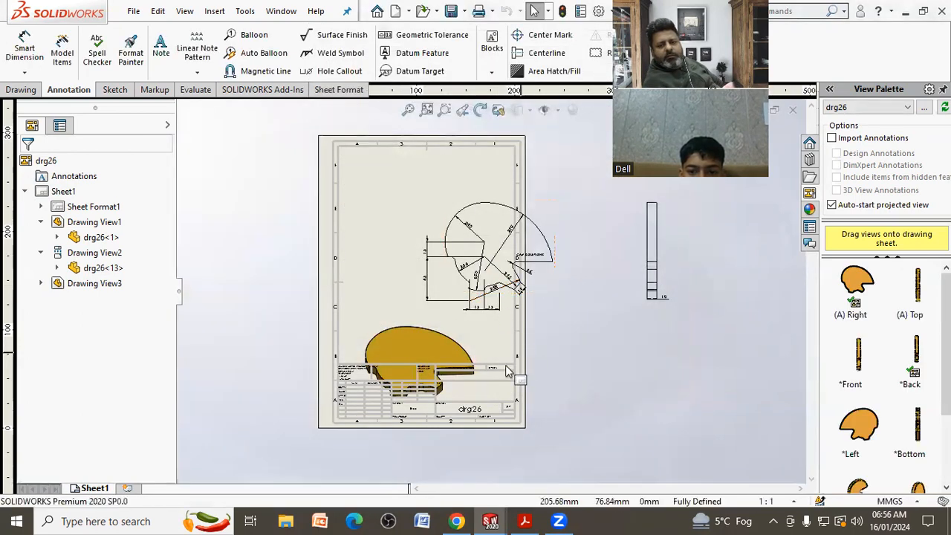
Move the dimensioned profile view to the upper part of the A4 sheet and place the side view beside it, inside the border.
scroll(505, 371, "down", 3)
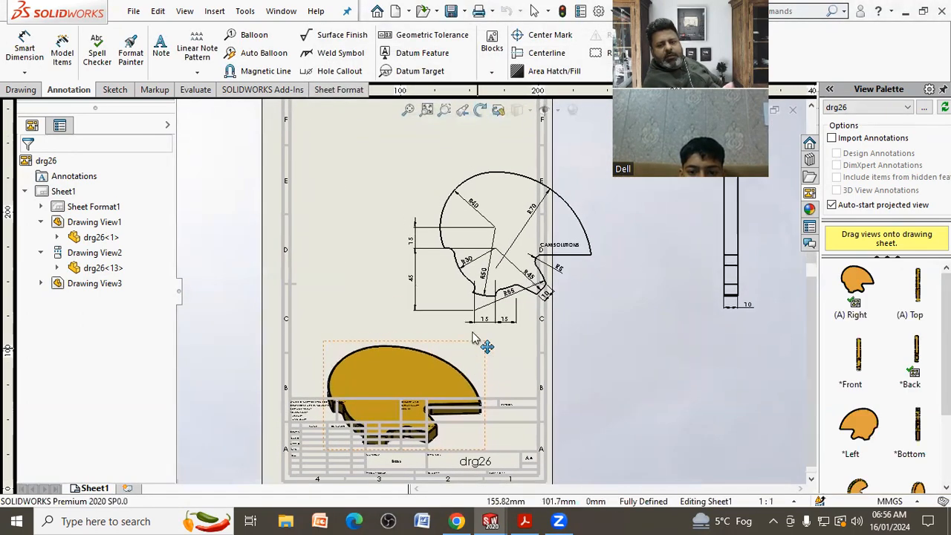
scroll(475, 338, "up", 3)
left_click(398, 185)
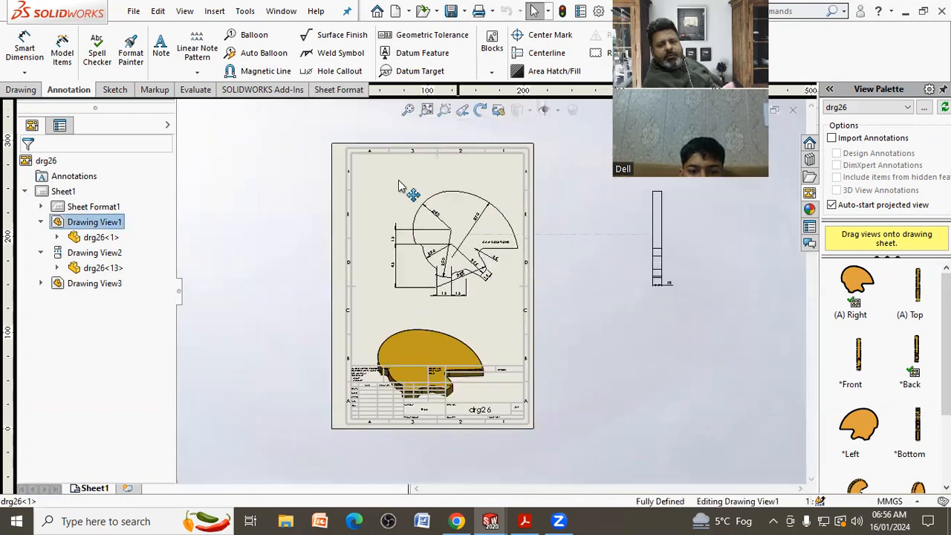
left_click_drag(398, 186, 382, 171)
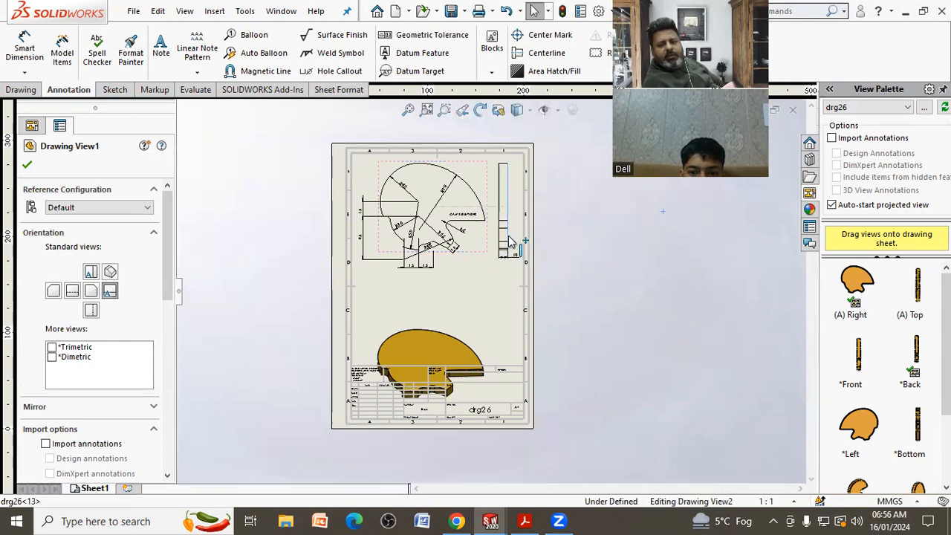
left_click(514, 223)
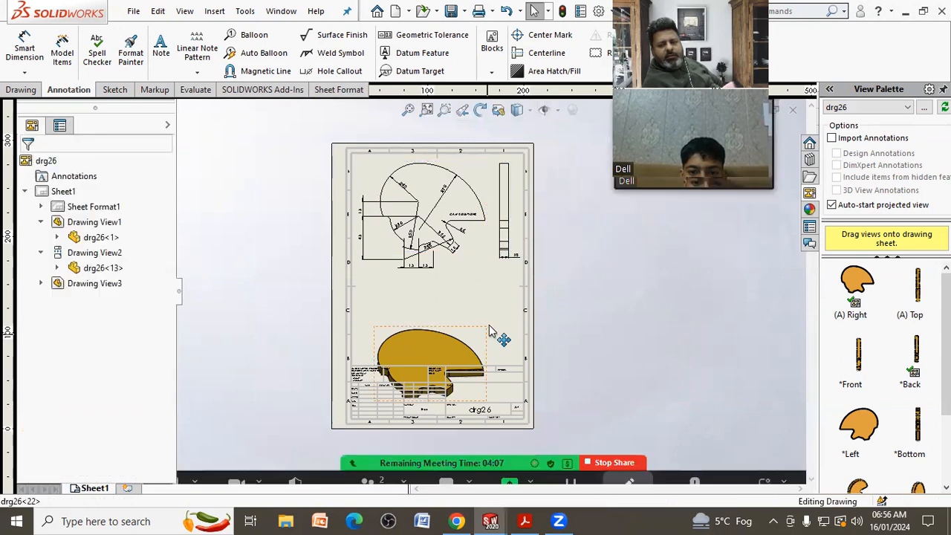
Move the shaded pictorial view up into the clear space between the dimensioned profile view and the title block.
left_click_drag(494, 335, 510, 299)
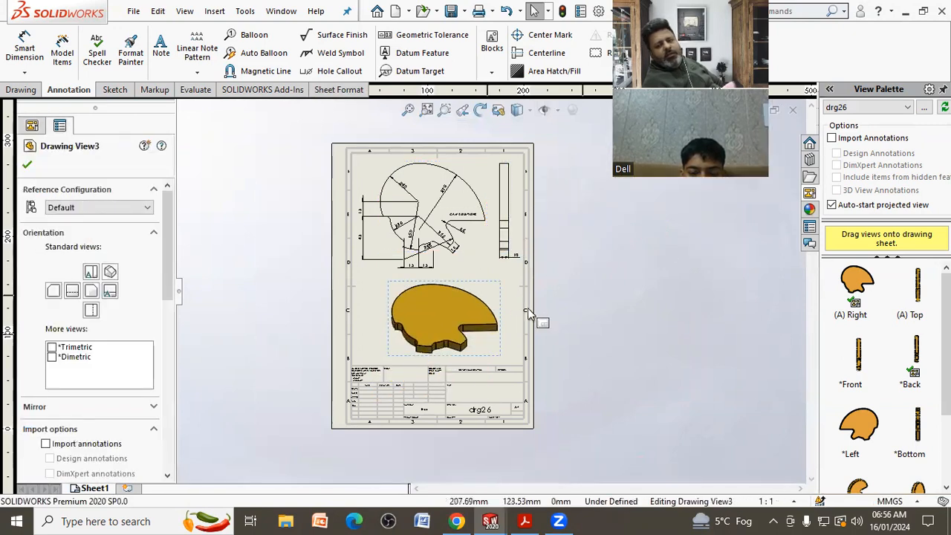
scroll(569, 297, "down", 1)
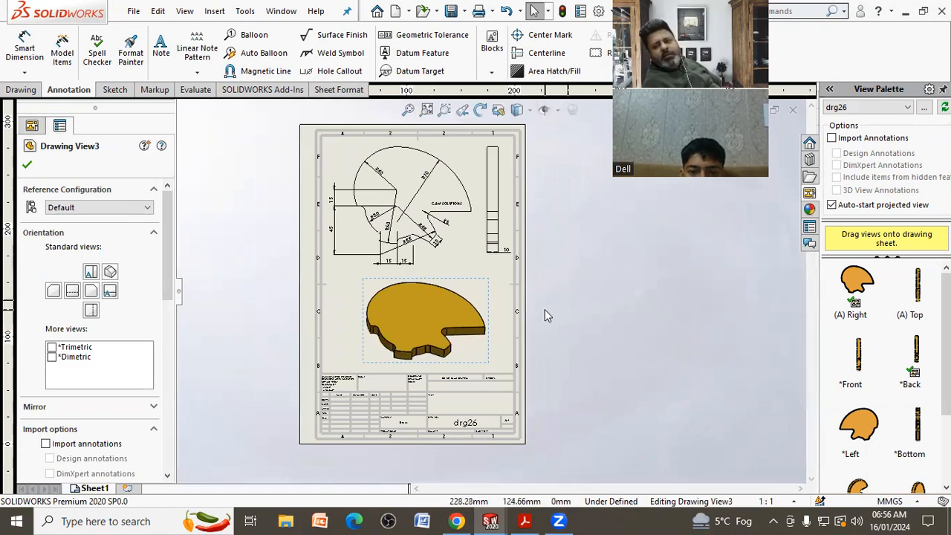
scroll(424, 277, "down", 1)
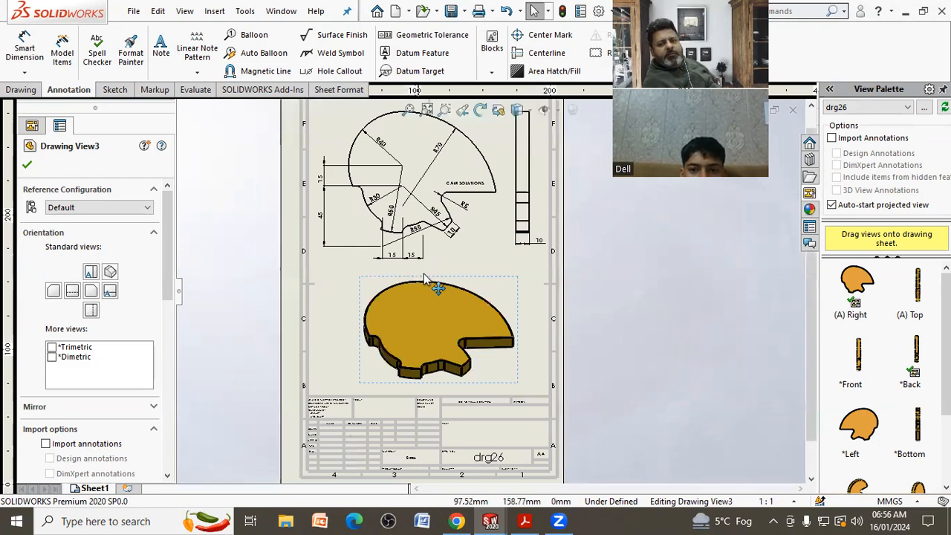
scroll(429, 286, "down", 2)
scroll(439, 297, "up", 3)
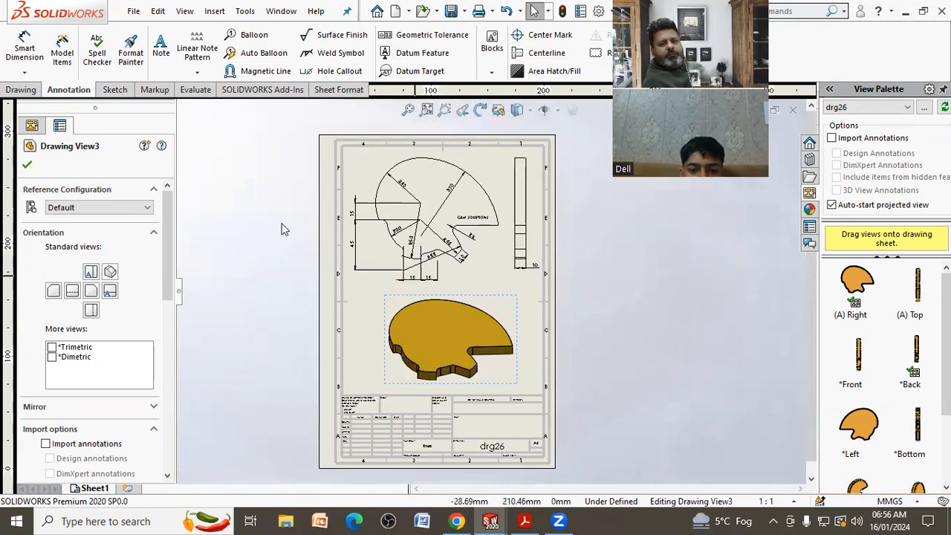
left_click(426, 110)
Save the drawing as drg26 in SOLIDWORKS Drawing format, in the New folder directory.
left_click(134, 12)
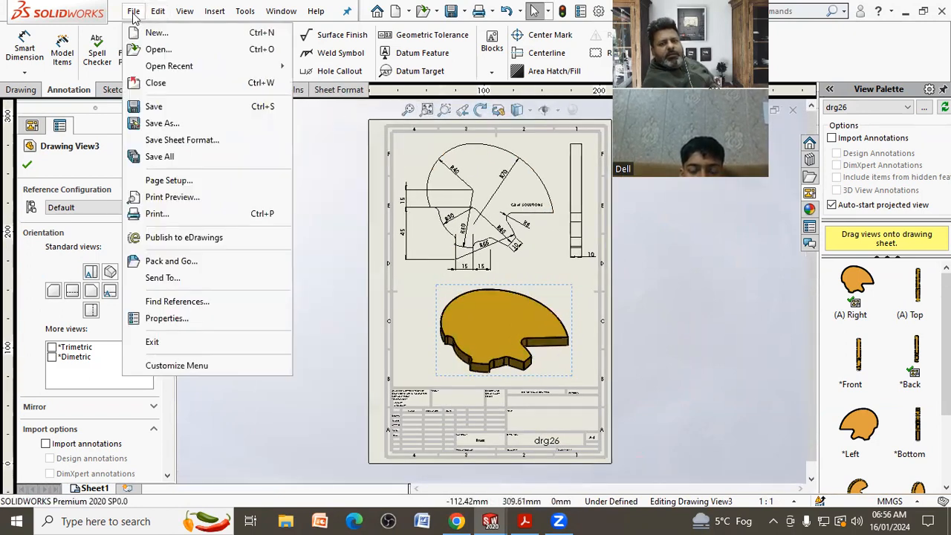
left_click(186, 106)
left_click(290, 225)
left_click(399, 221)
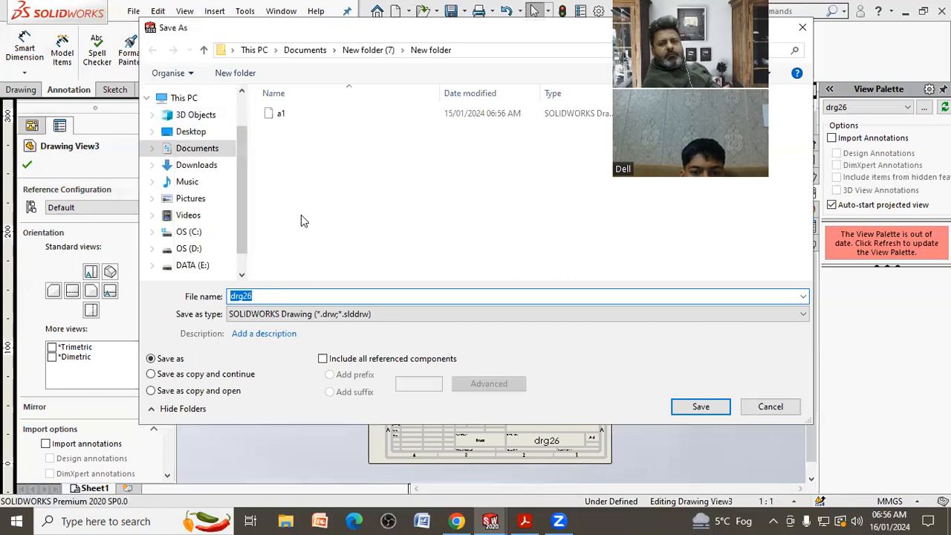
left_click(704, 408)
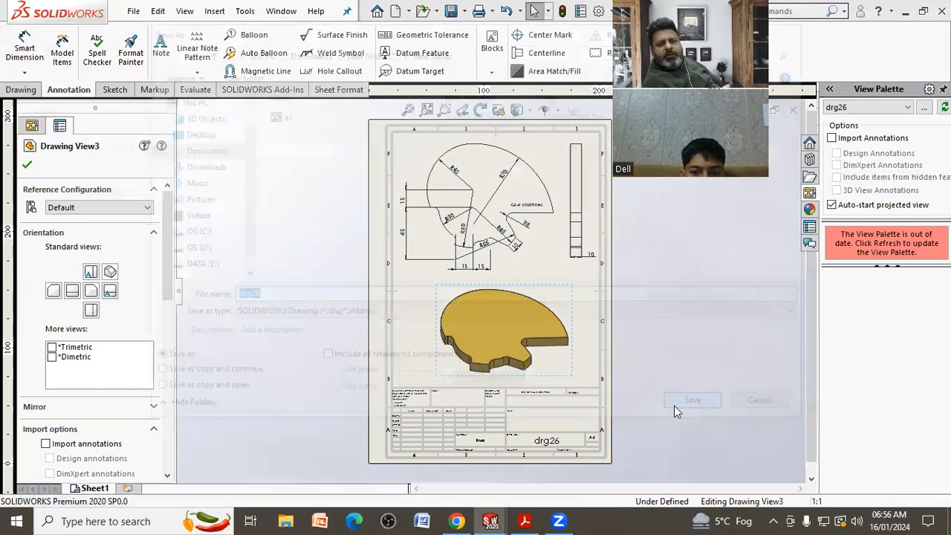
Export the drawing as drg26 in Adobe Portable Document Format (*.pdf) to the same folder.
left_click(134, 11)
left_click(153, 123)
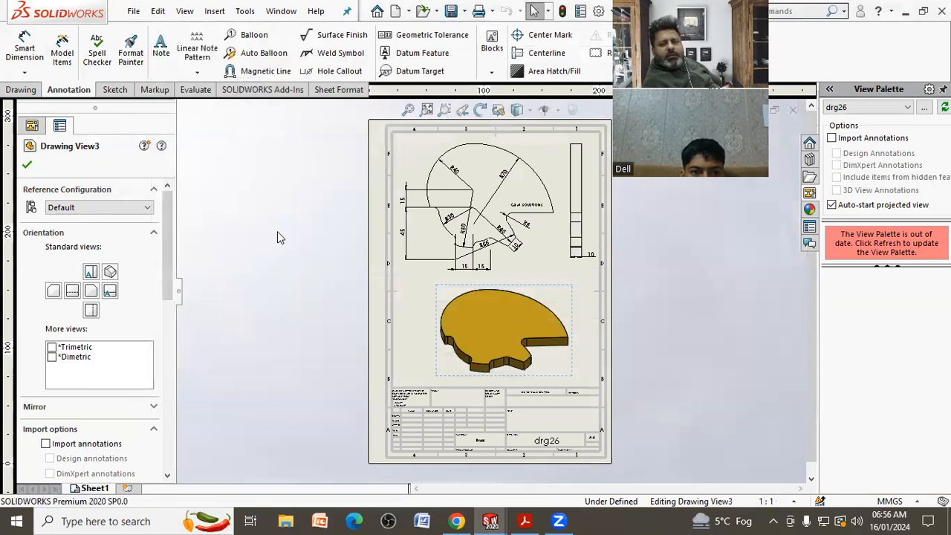
left_click(439, 315)
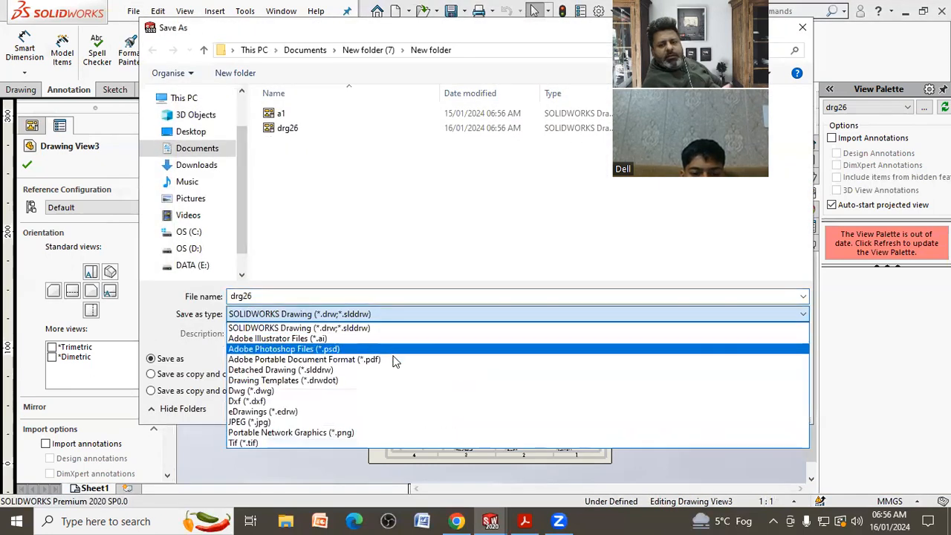
left_click(394, 361)
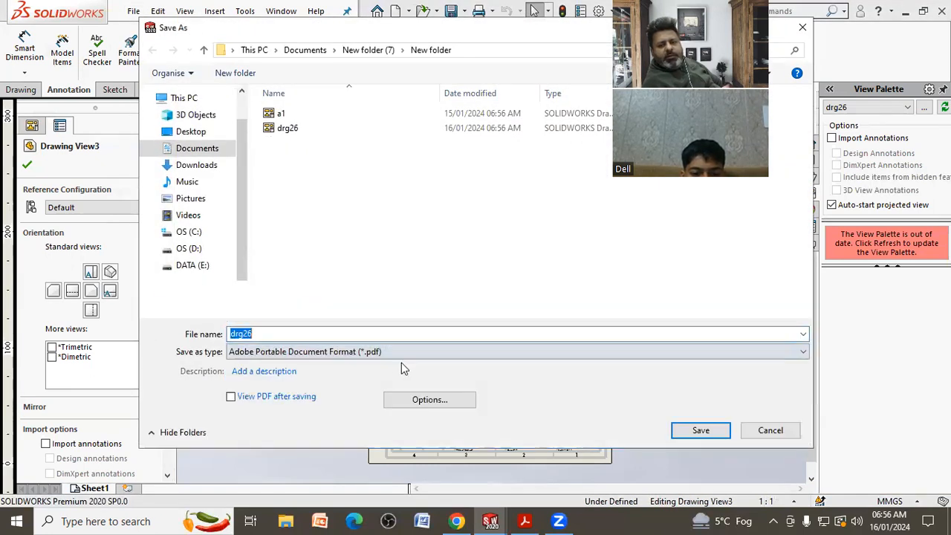
left_click(701, 431)
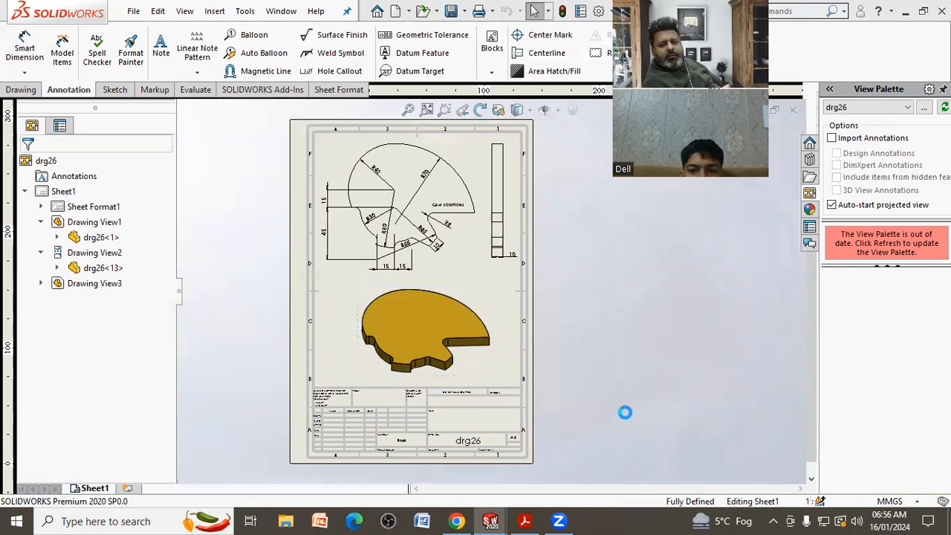
Export the drawing as drg26 in Dxf (*.dxf) format, updating the views before saving.
left_click(133, 11)
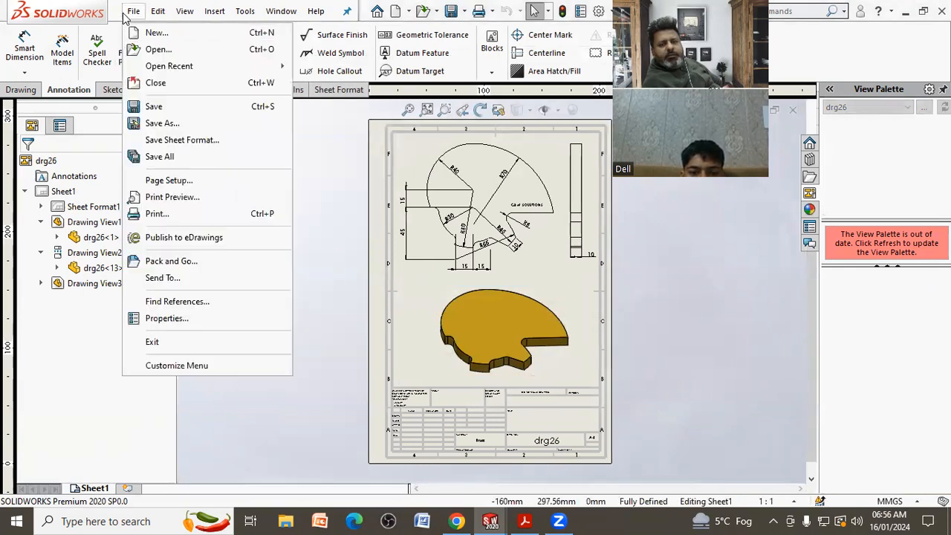
left_click(159, 121)
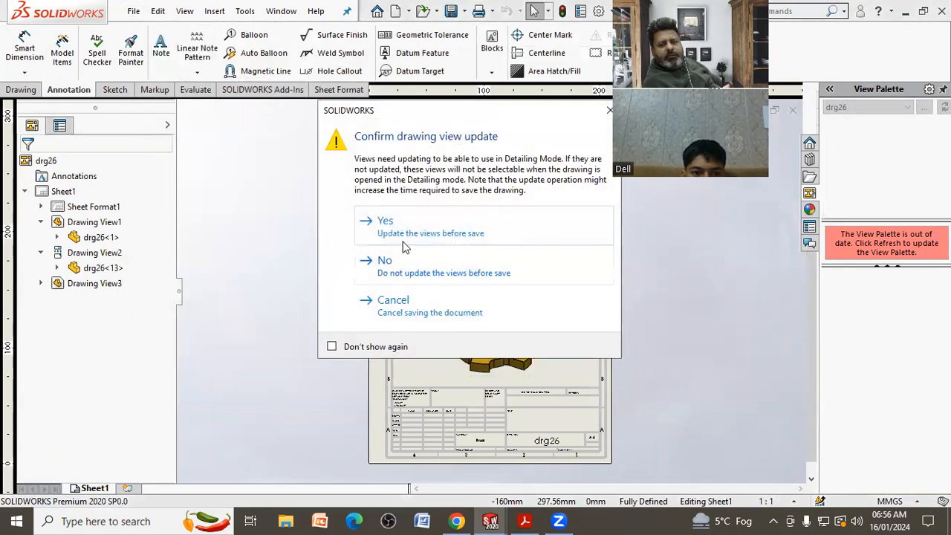
left_click(403, 239)
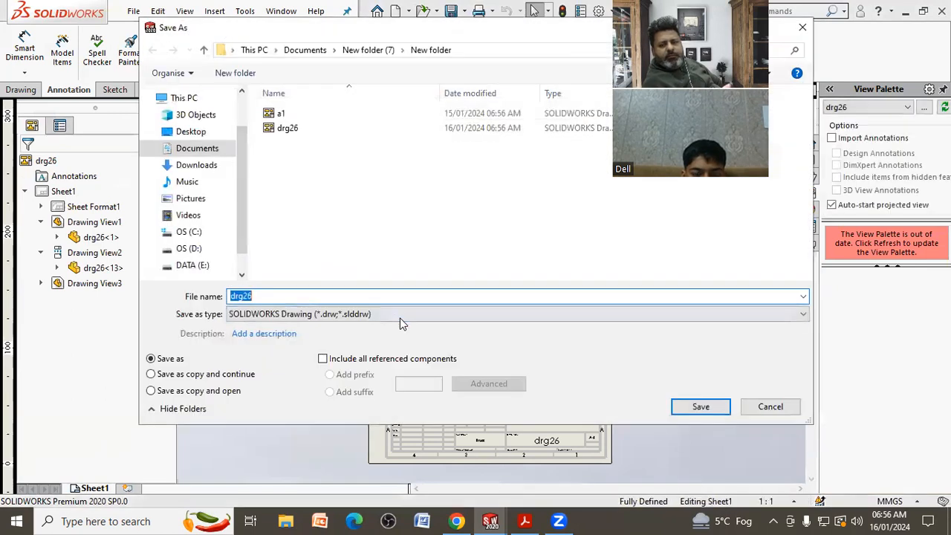
left_click(356, 313)
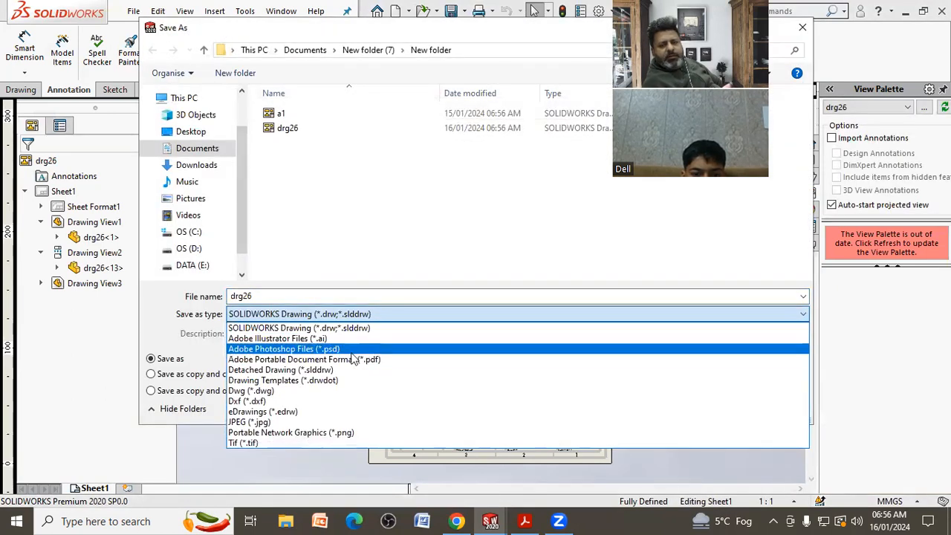
left_click(338, 401)
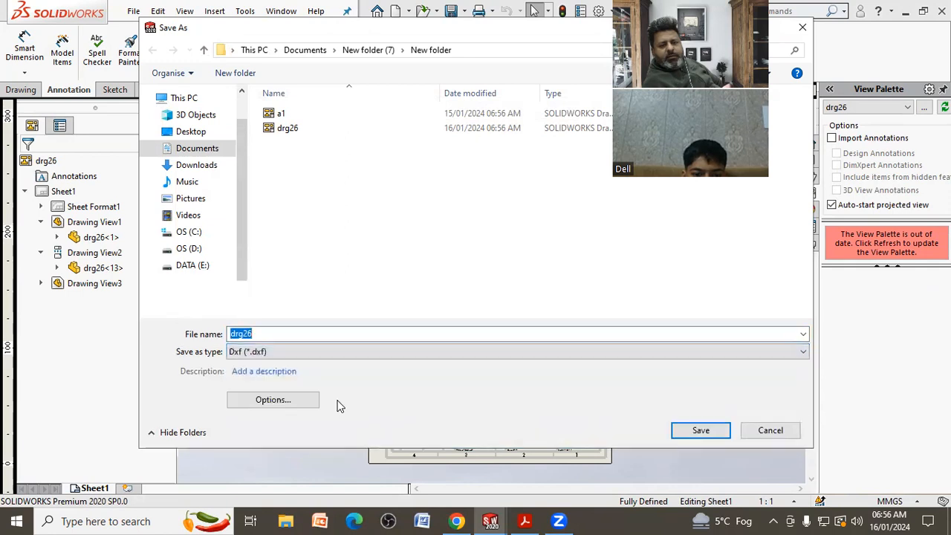
left_click(700, 431)
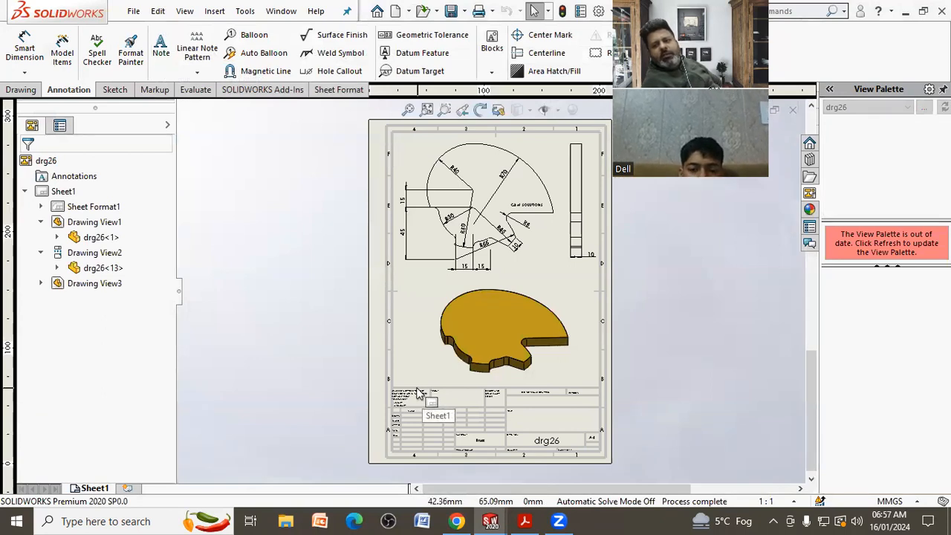
left_click(131, 12)
left_click(159, 123)
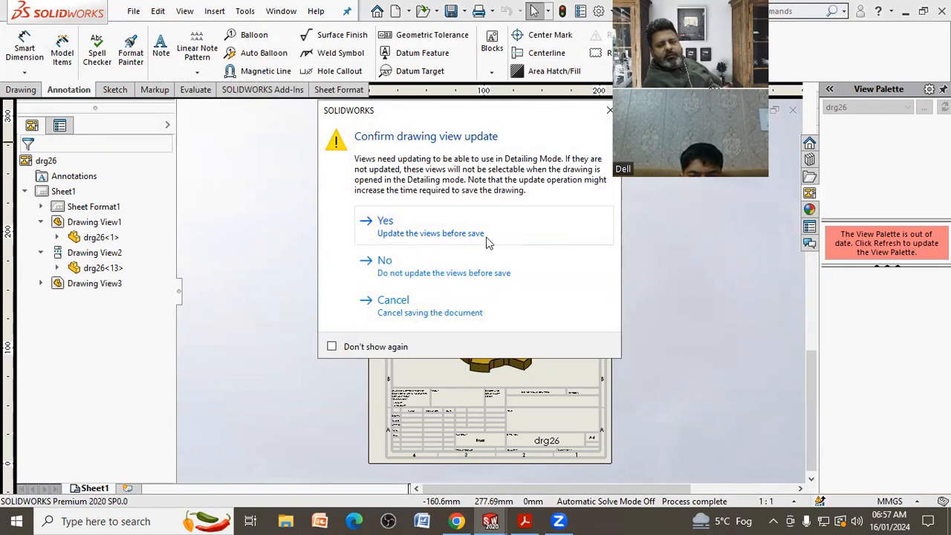
left_click(452, 306)
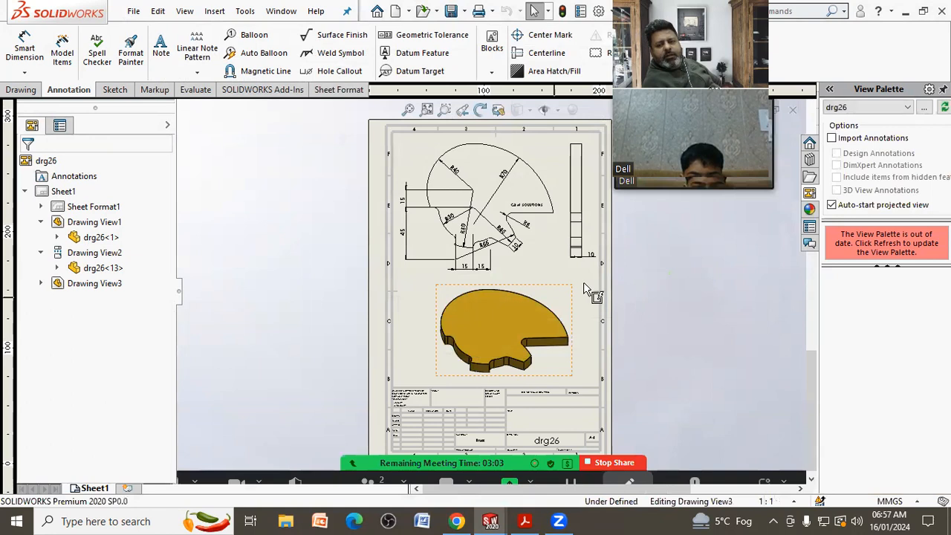
Open the drg26 part from the shaded view and prepare saving it as drg26 in JPEG (*.jpg) format.
left_click(583, 289)
left_click(618, 258)
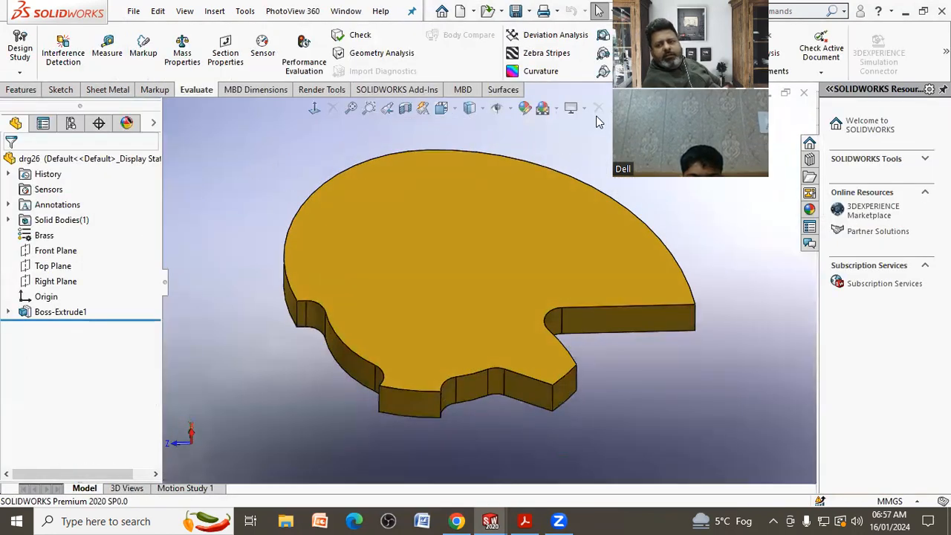
left_click(134, 10)
left_click(151, 161)
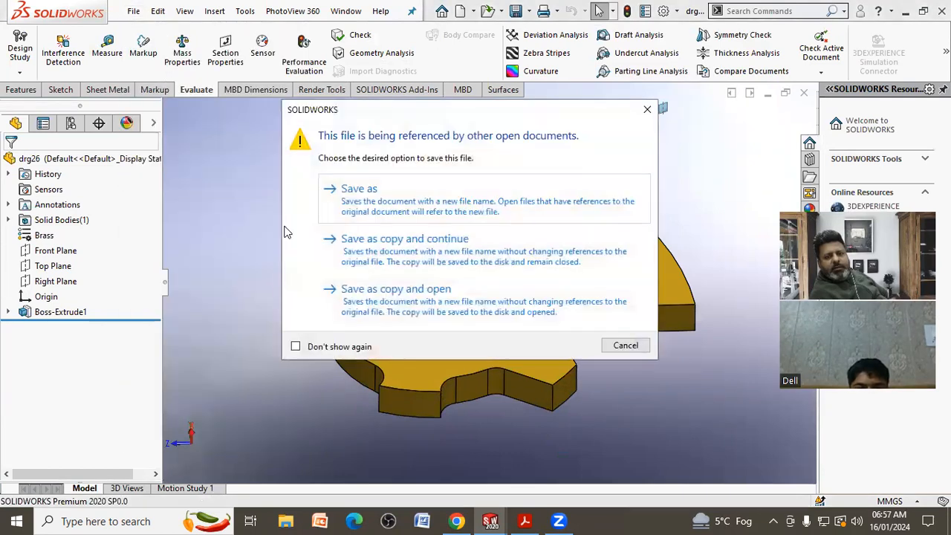
left_click(381, 212)
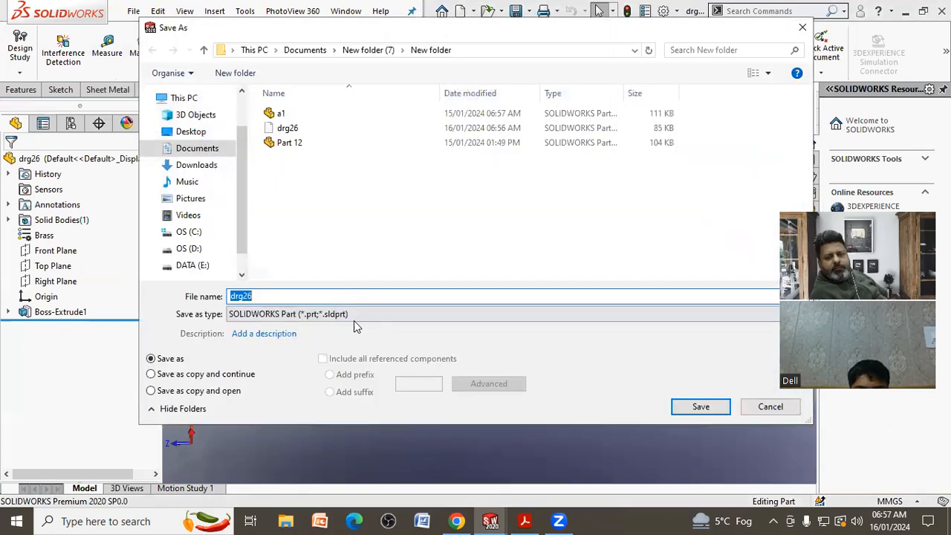
left_click(355, 318)
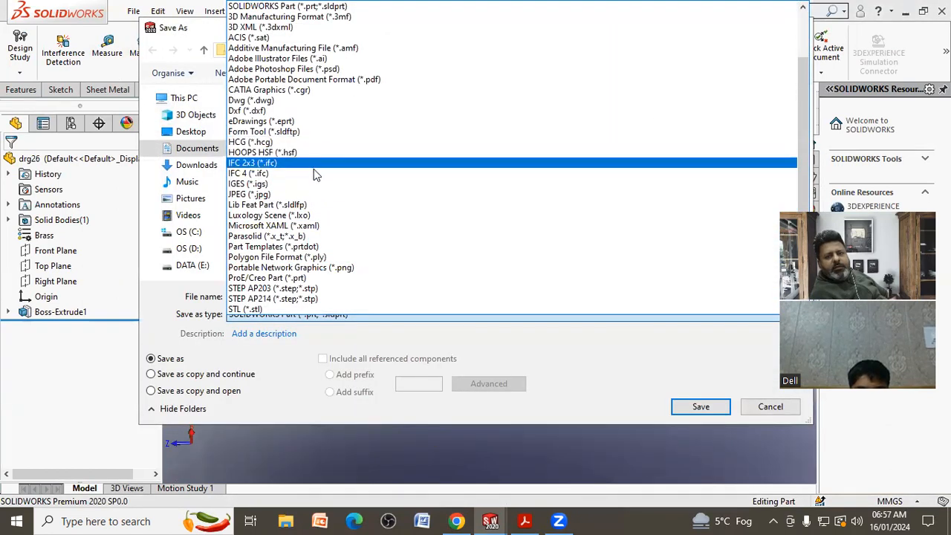
left_click(301, 193)
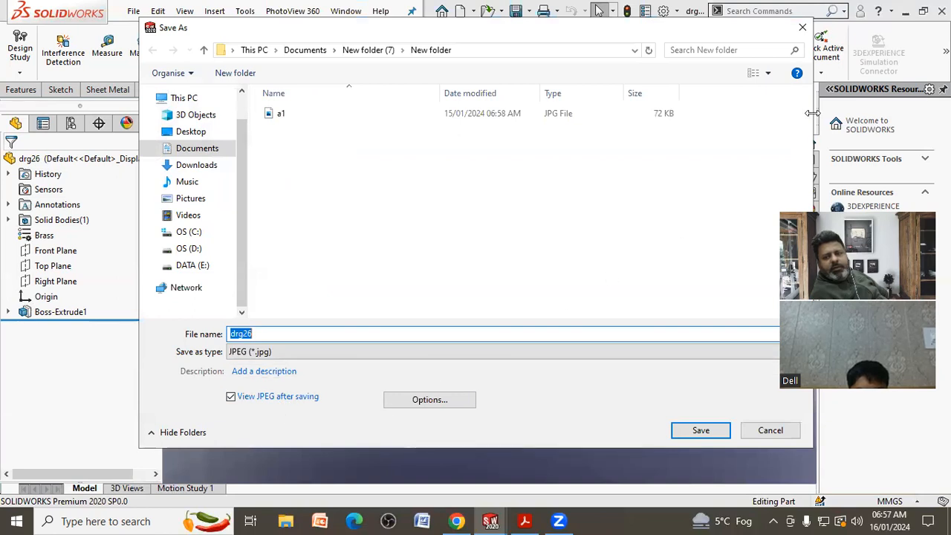
left_click_drag(812, 113, 424, 92)
left_click_drag(404, 35, 270, 33)
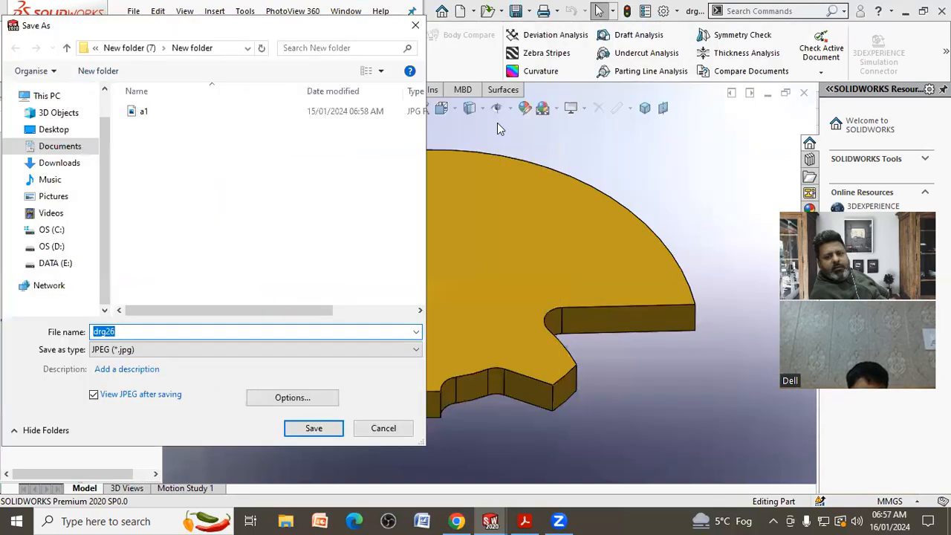
In the JPEG export options, use Print capture and shift the Jpeg compression slightly towards High (low quality).
left_click(287, 399)
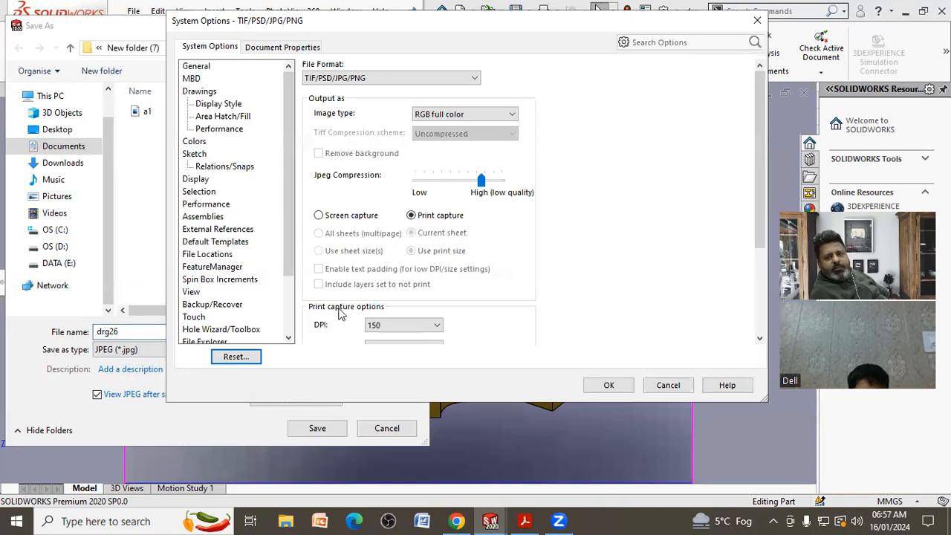
left_click(360, 217)
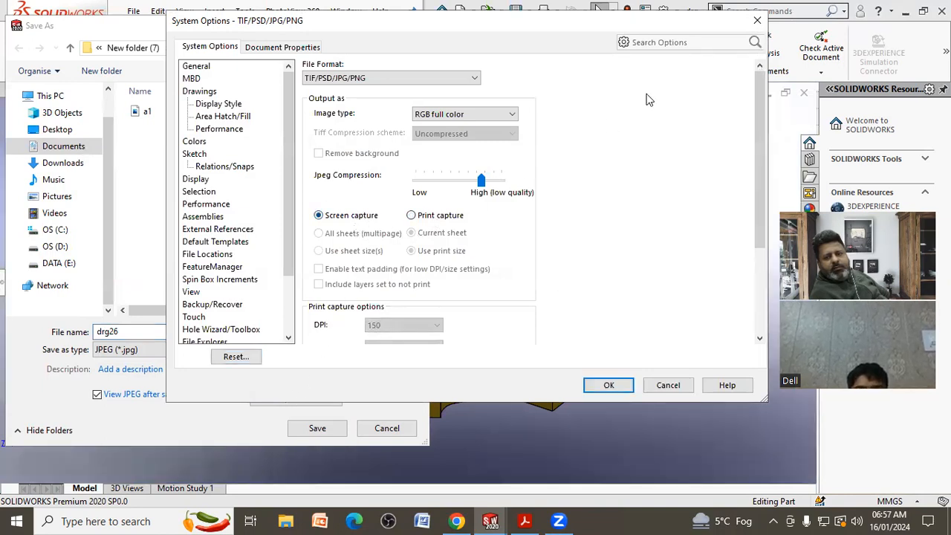
left_click_drag(653, 21, 569, 17)
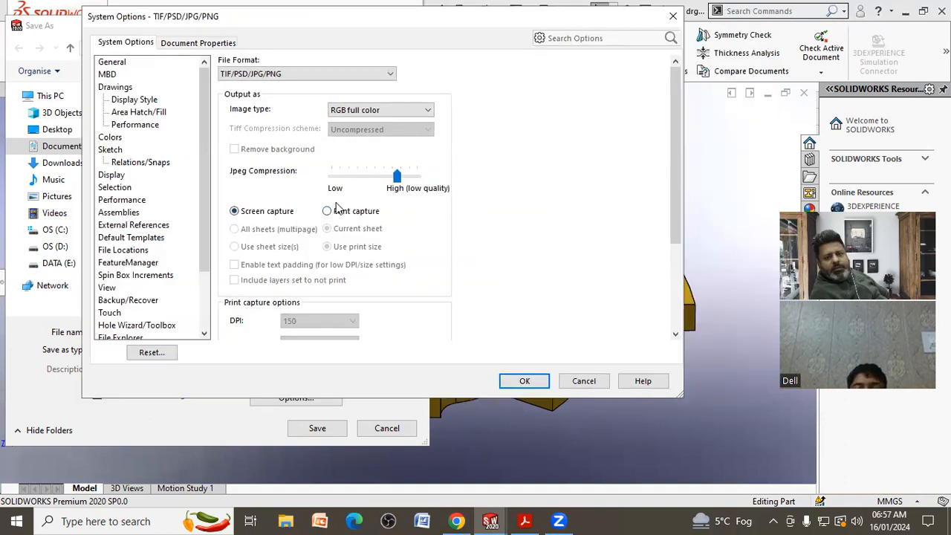
left_click_drag(397, 176, 401, 179)
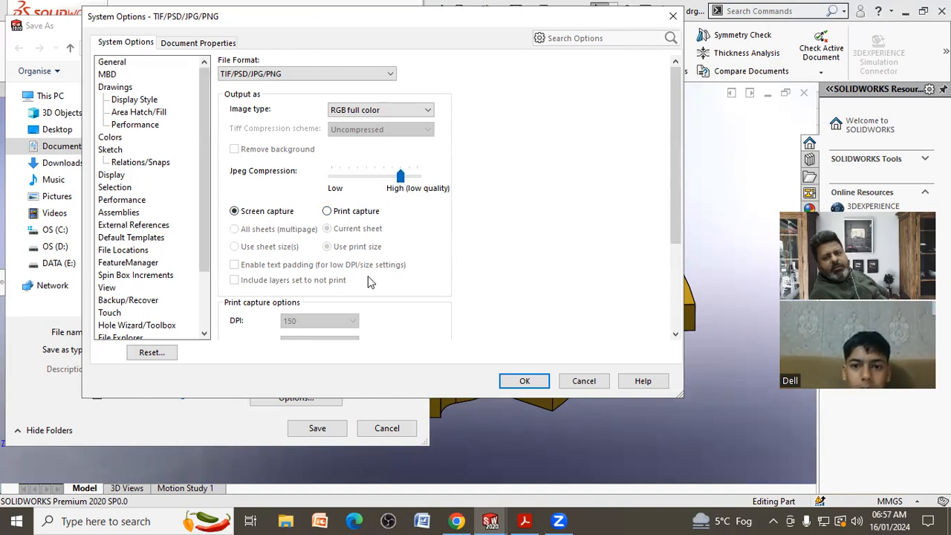
left_click(343, 212)
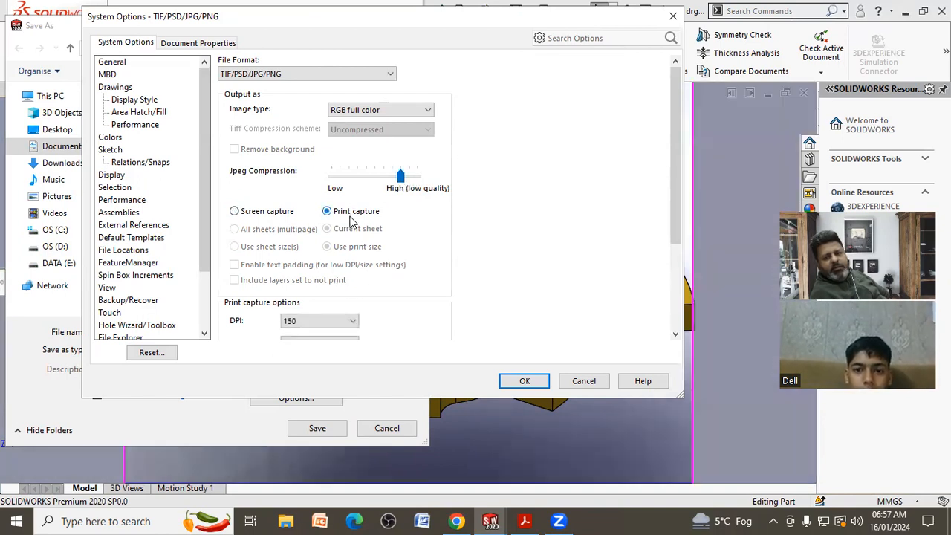
left_click_drag(400, 177, 408, 179)
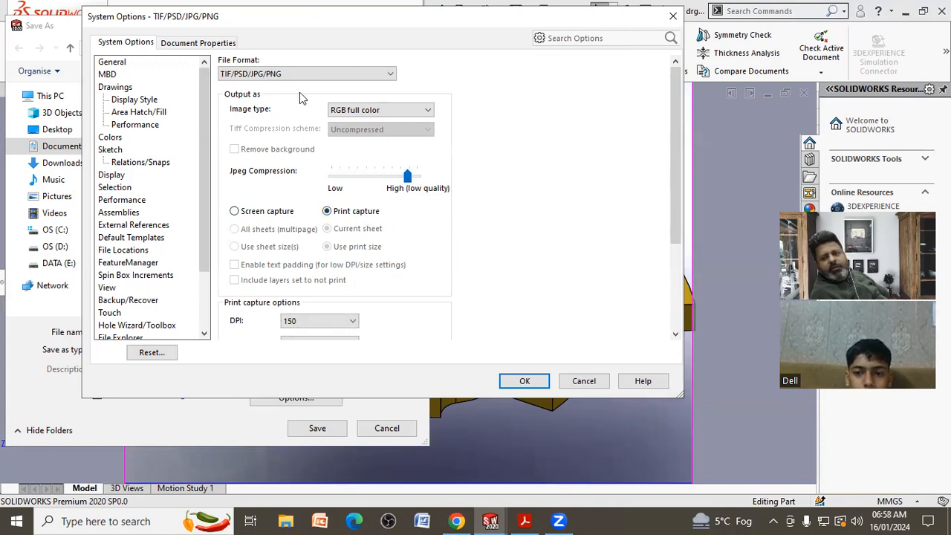
Set the print capture paper size of the JPEG export to A3 - Landscape.
left_click_drag(632, 19, 299, 92)
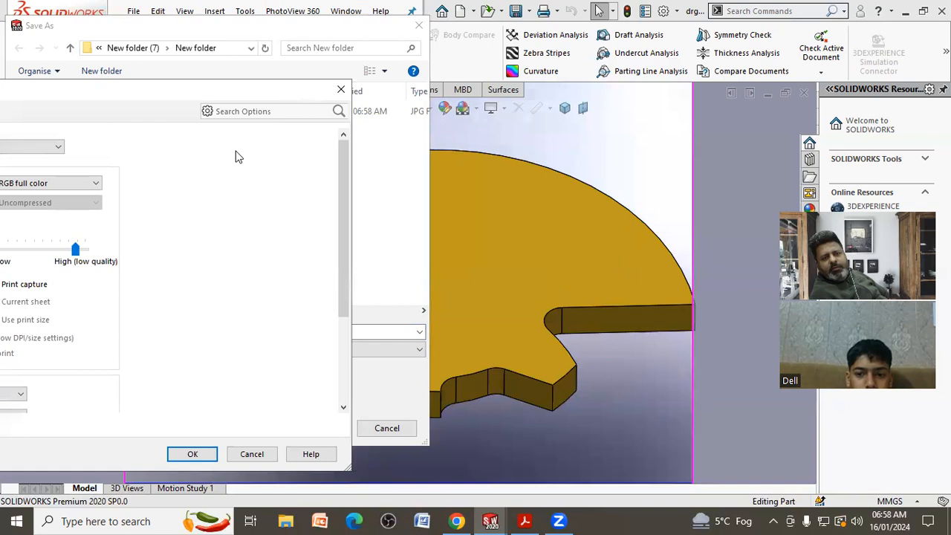
left_click_drag(253, 97, 605, 62)
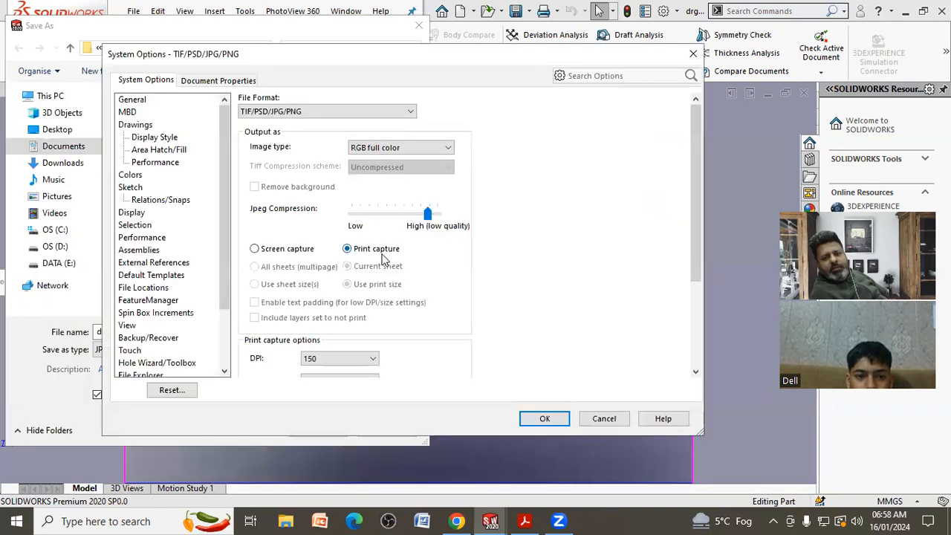
left_click_drag(701, 219, 710, 303)
left_click(349, 249)
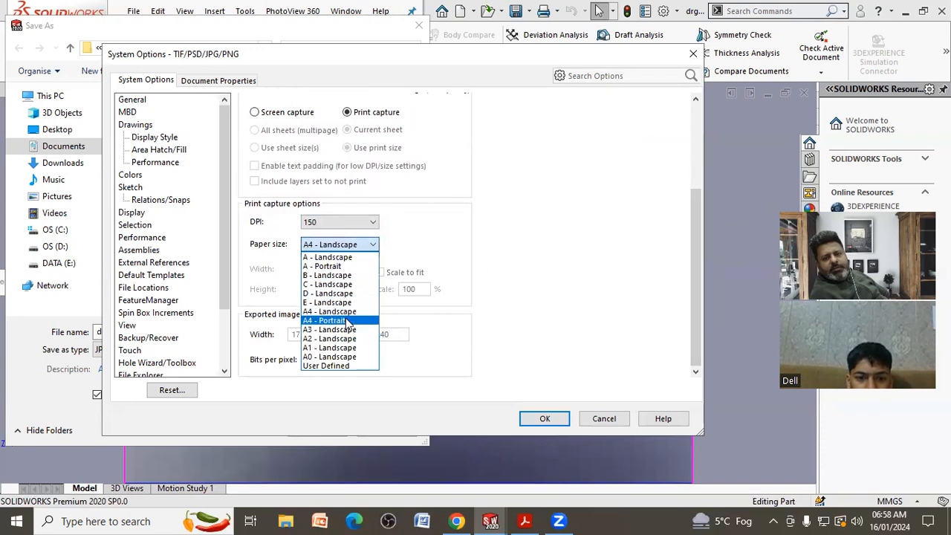
left_click(346, 331)
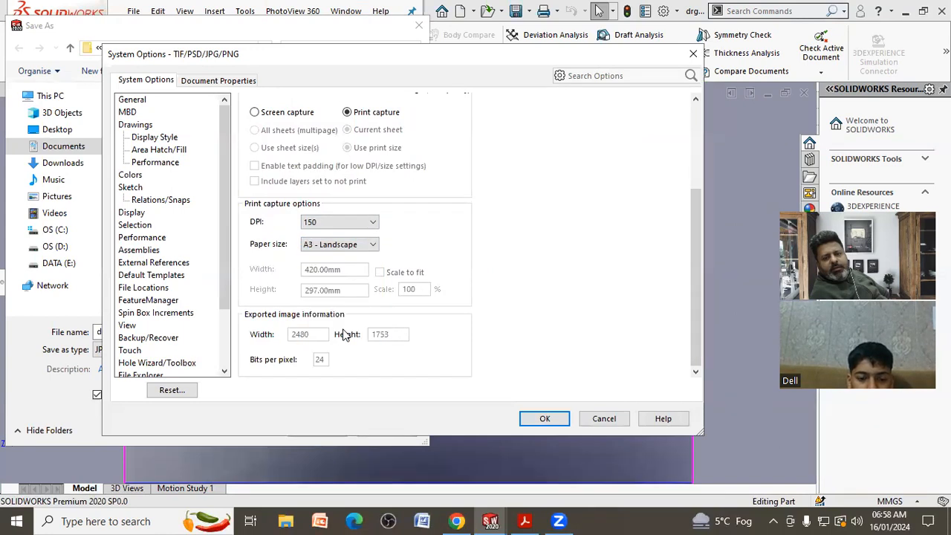
Set the JPEG print capture resolution to 360 DPI and save the drg26 image, closing its preview.
left_click(358, 221)
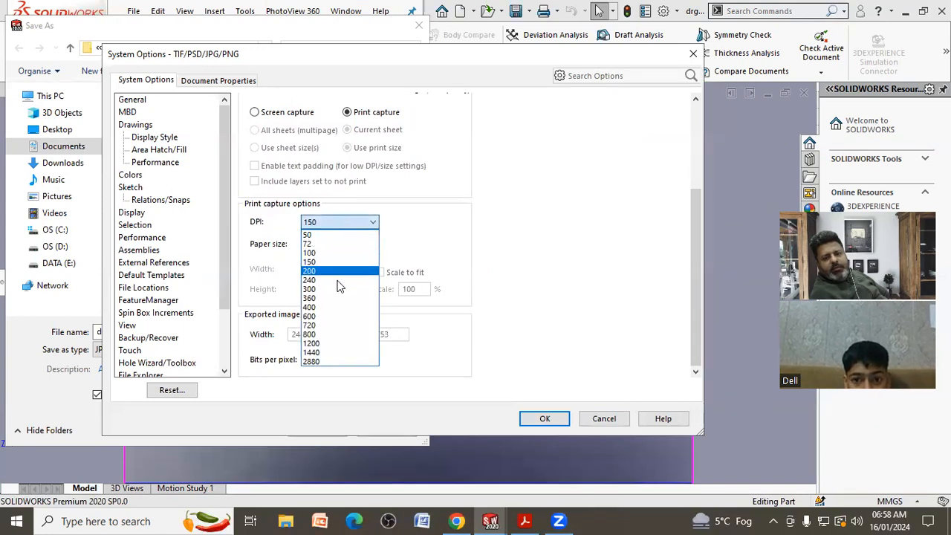
left_click(336, 299)
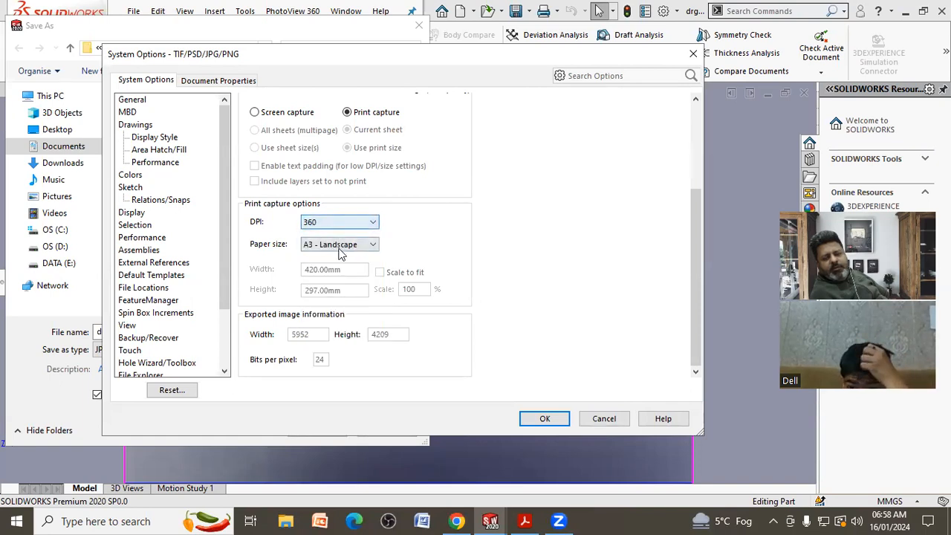
left_click(541, 420)
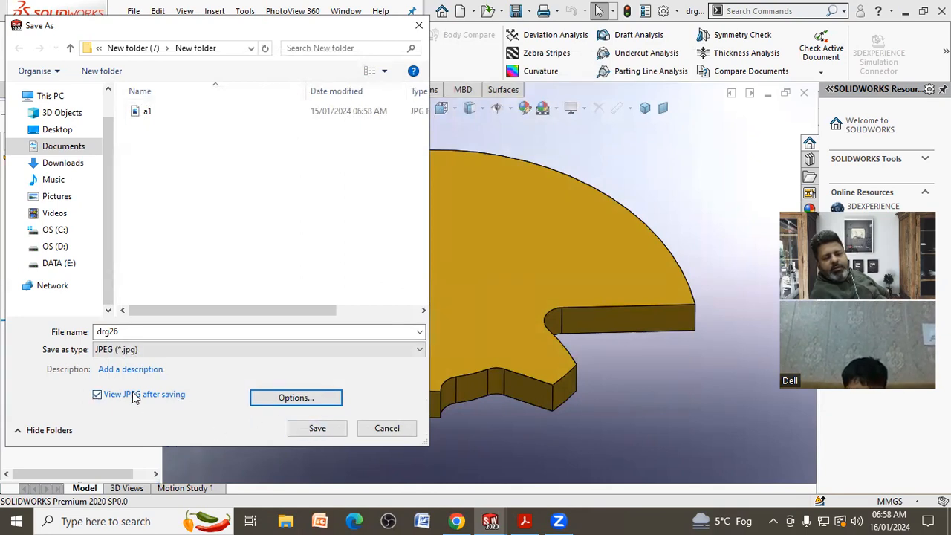
left_click(316, 427)
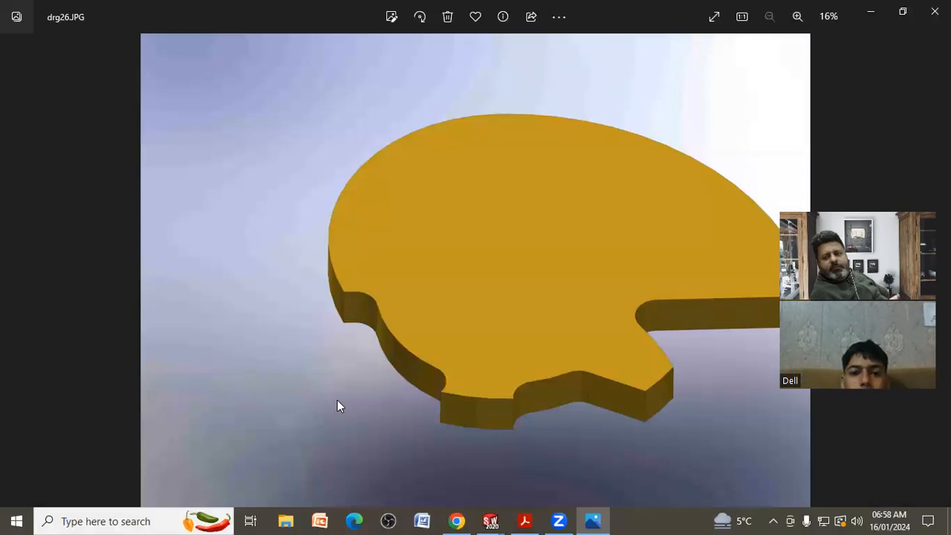
left_click(935, 11)
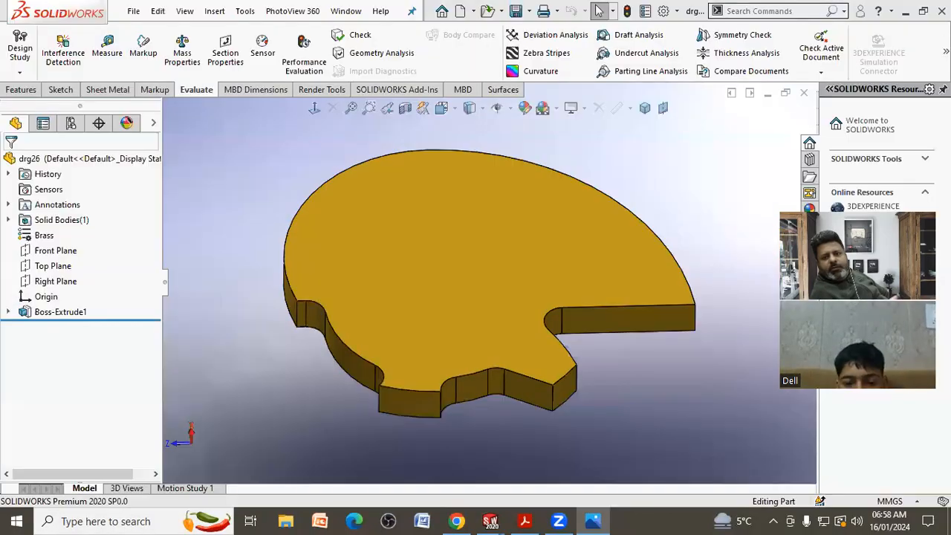
Export the part using Save as copy and continue as drg26 in STEP AP203 (*.step;*.stp) format.
left_click(157, 10)
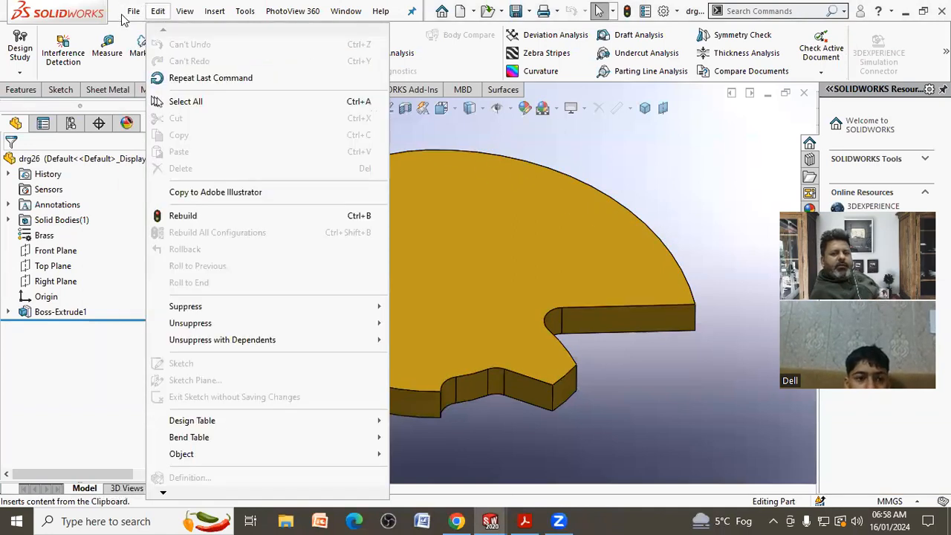
left_click(159, 164)
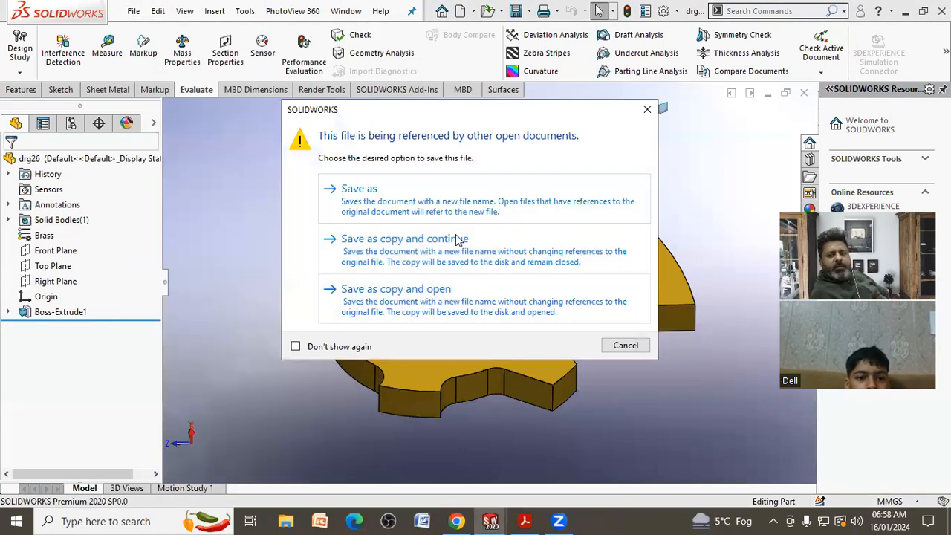
left_click(459, 239)
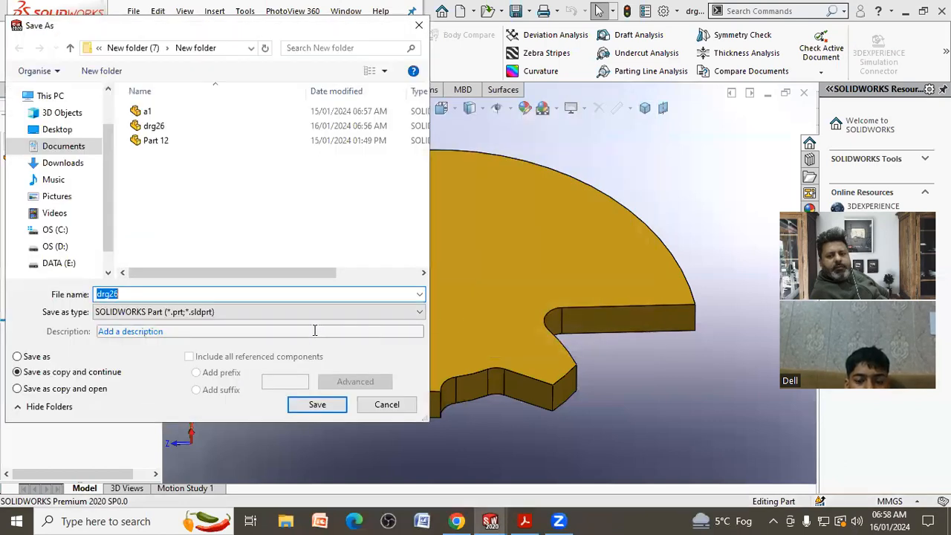
left_click(314, 312)
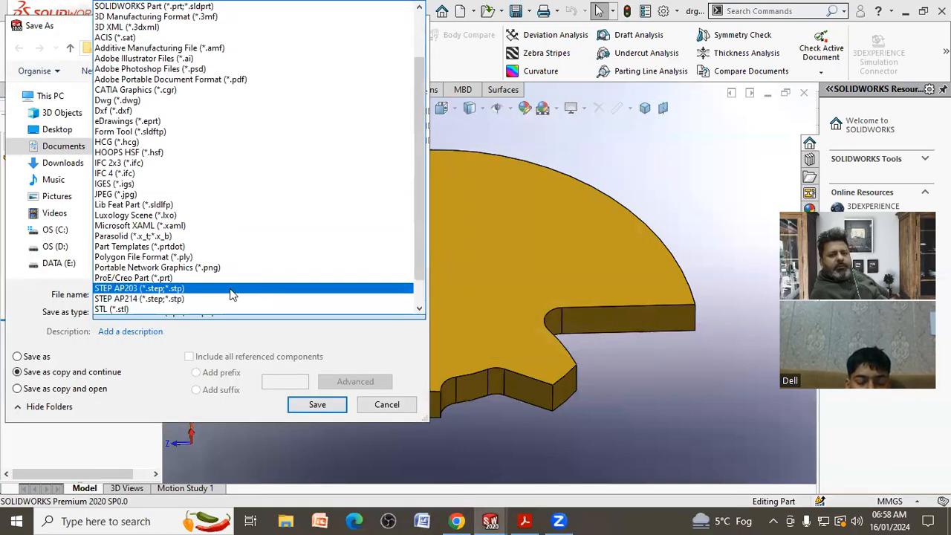
left_click(230, 290)
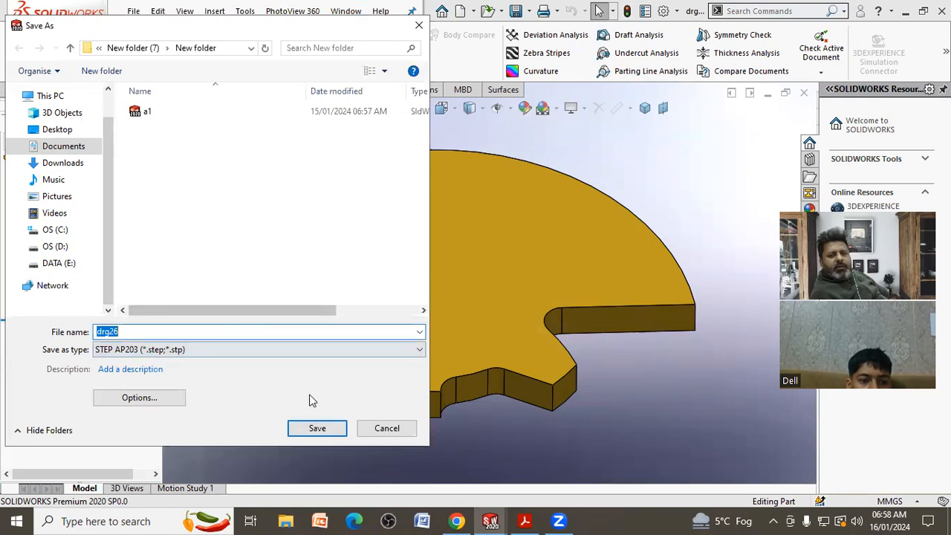
left_click(315, 428)
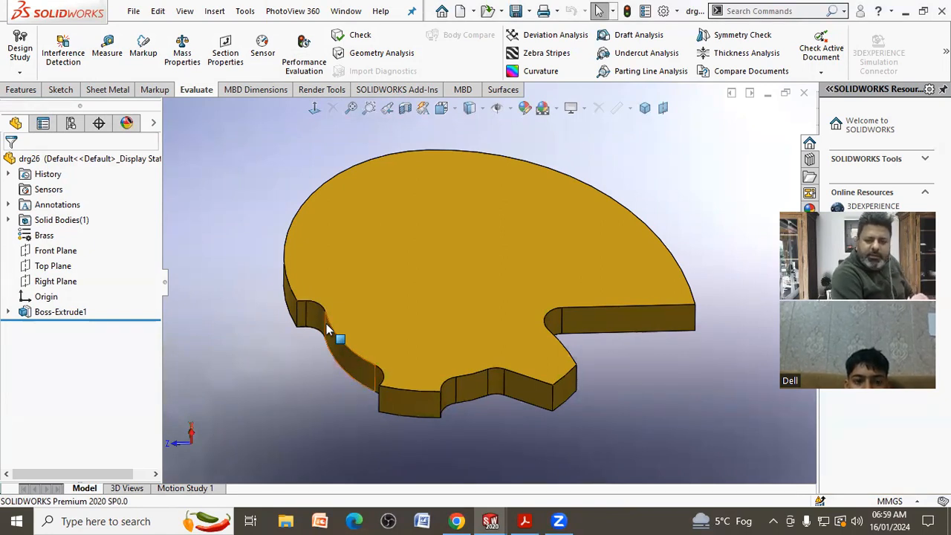
Display the sketch and extrusion dimensions of the plate on the part model.
double_click(409, 275)
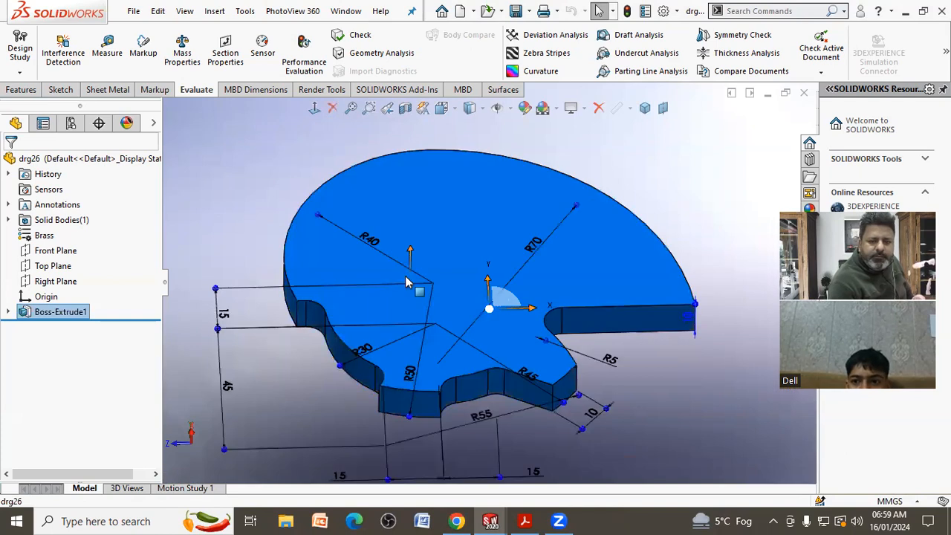
scroll(393, 262, "up", 2)
middle_click_drag(435, 218, 619, 218)
Tile the part and drawing windows vertically and collapse the side pane in both.
left_click(352, 13)
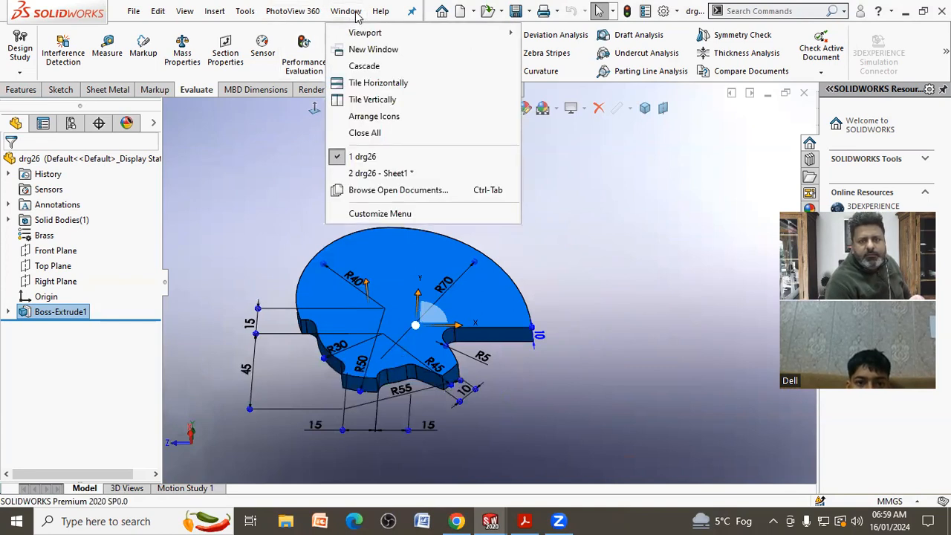
left_click(368, 99)
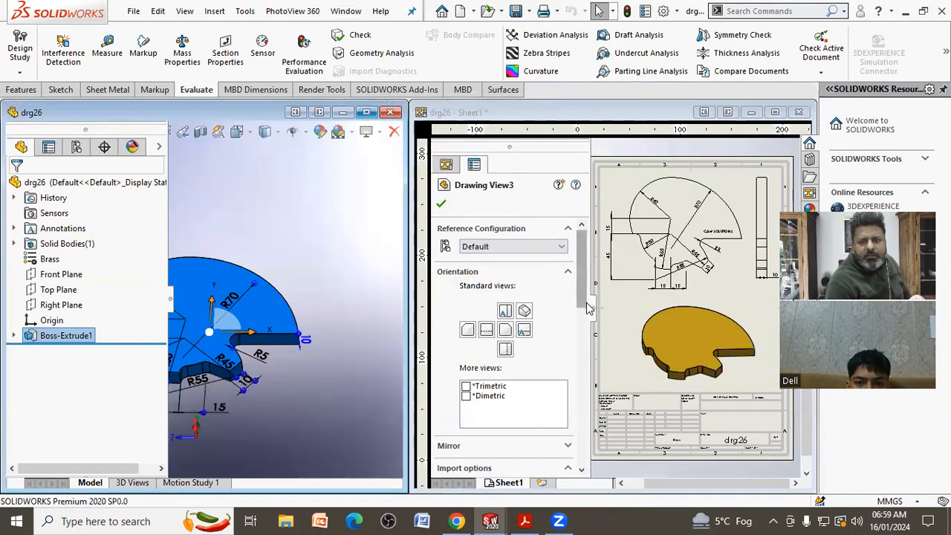
left_click(589, 309)
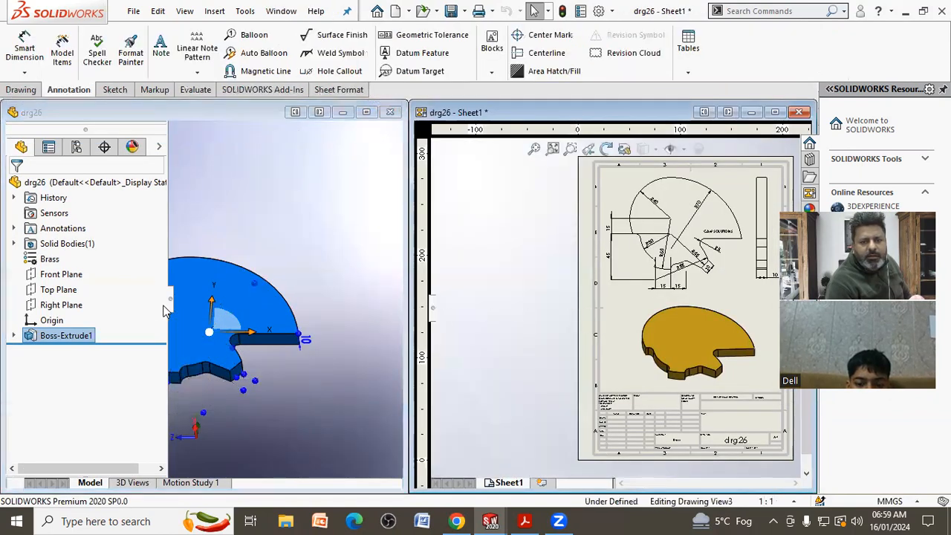
left_click(192, 321)
Examine the dimensioned plate model alongside its drawing, with the whole model and the full sheet in view.
scroll(195, 343, "down", 4)
key("f")
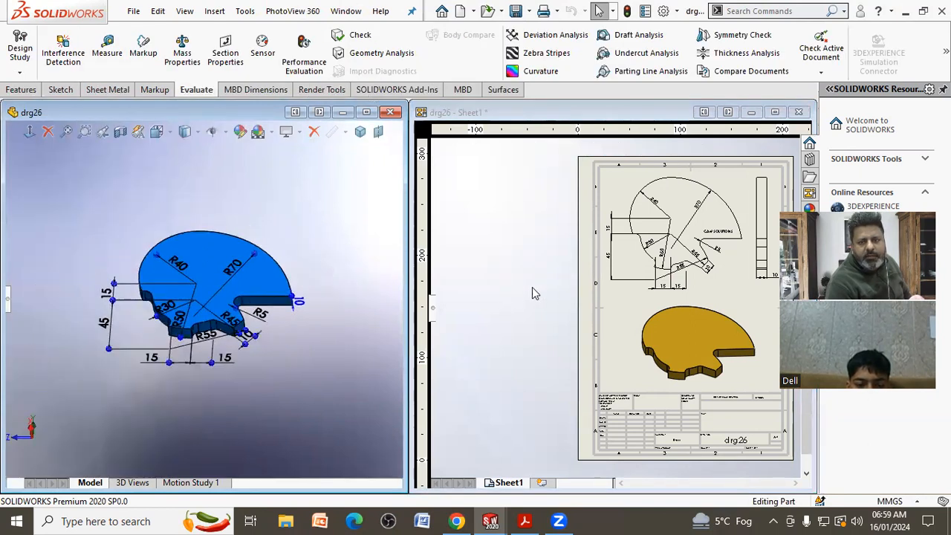
scroll(326, 303, "down", 1)
scroll(213, 299, "down", 5)
scroll(280, 287, "up", 4)
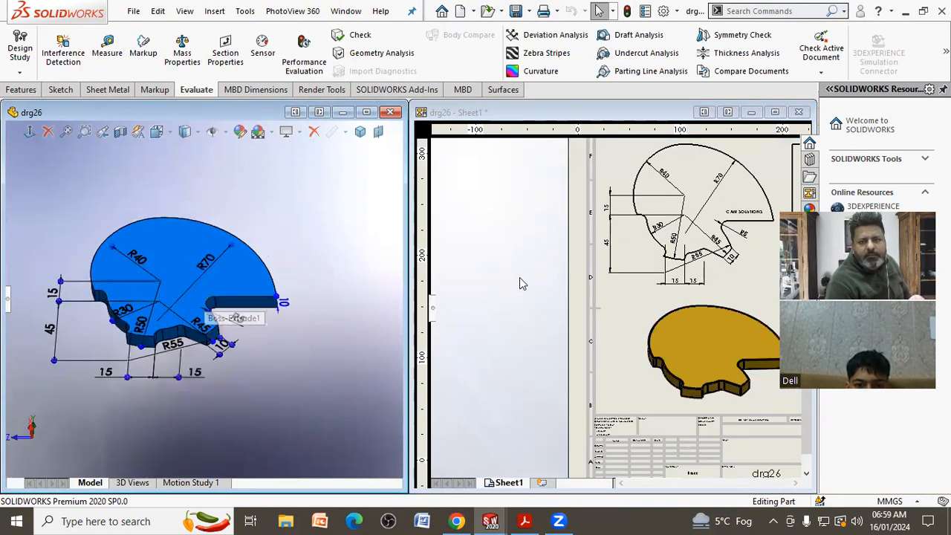
scroll(107, 290, "down", 3)
scroll(97, 304, "up", 3)
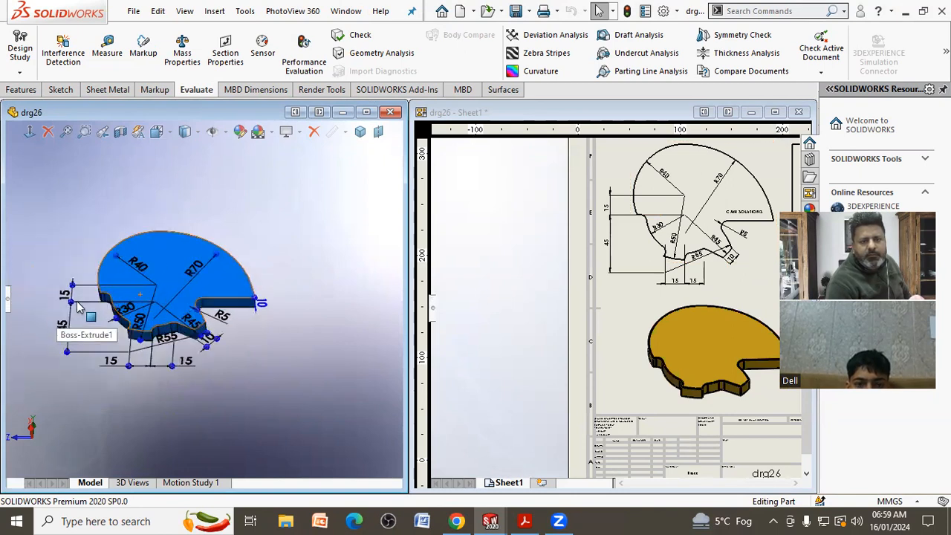
scroll(149, 301, "down", 2)
left_click(584, 301)
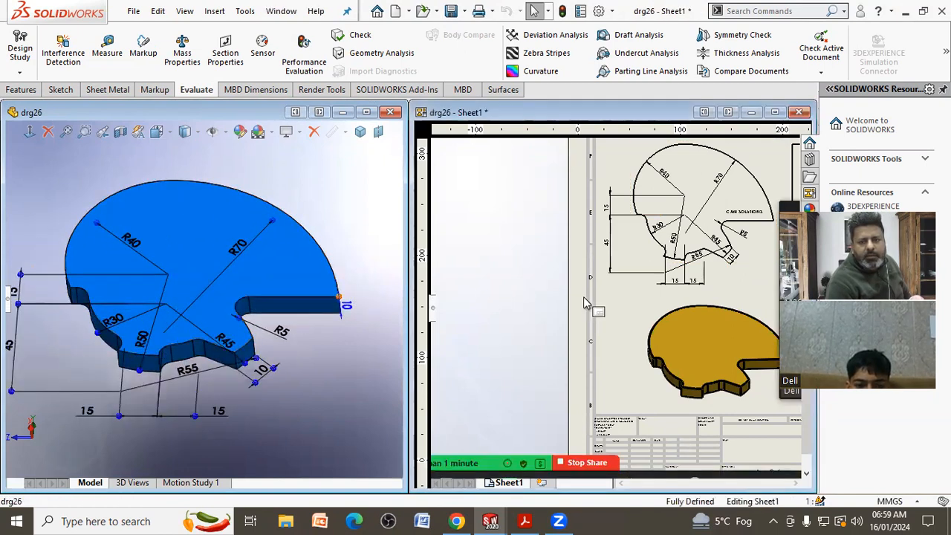
scroll(557, 306, "up", 3)
scroll(732, 312, "down", 3)
scroll(672, 297, "down", 2)
scroll(674, 308, "up", 2)
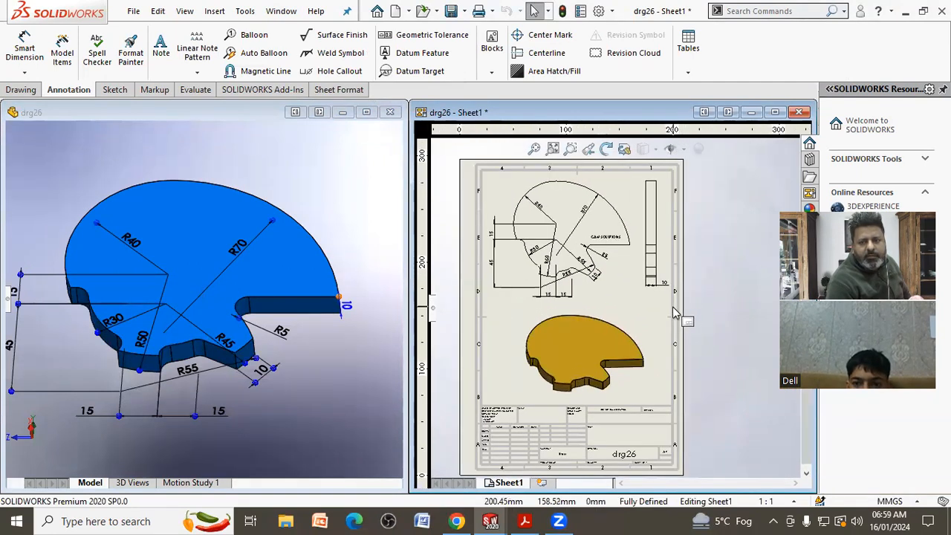